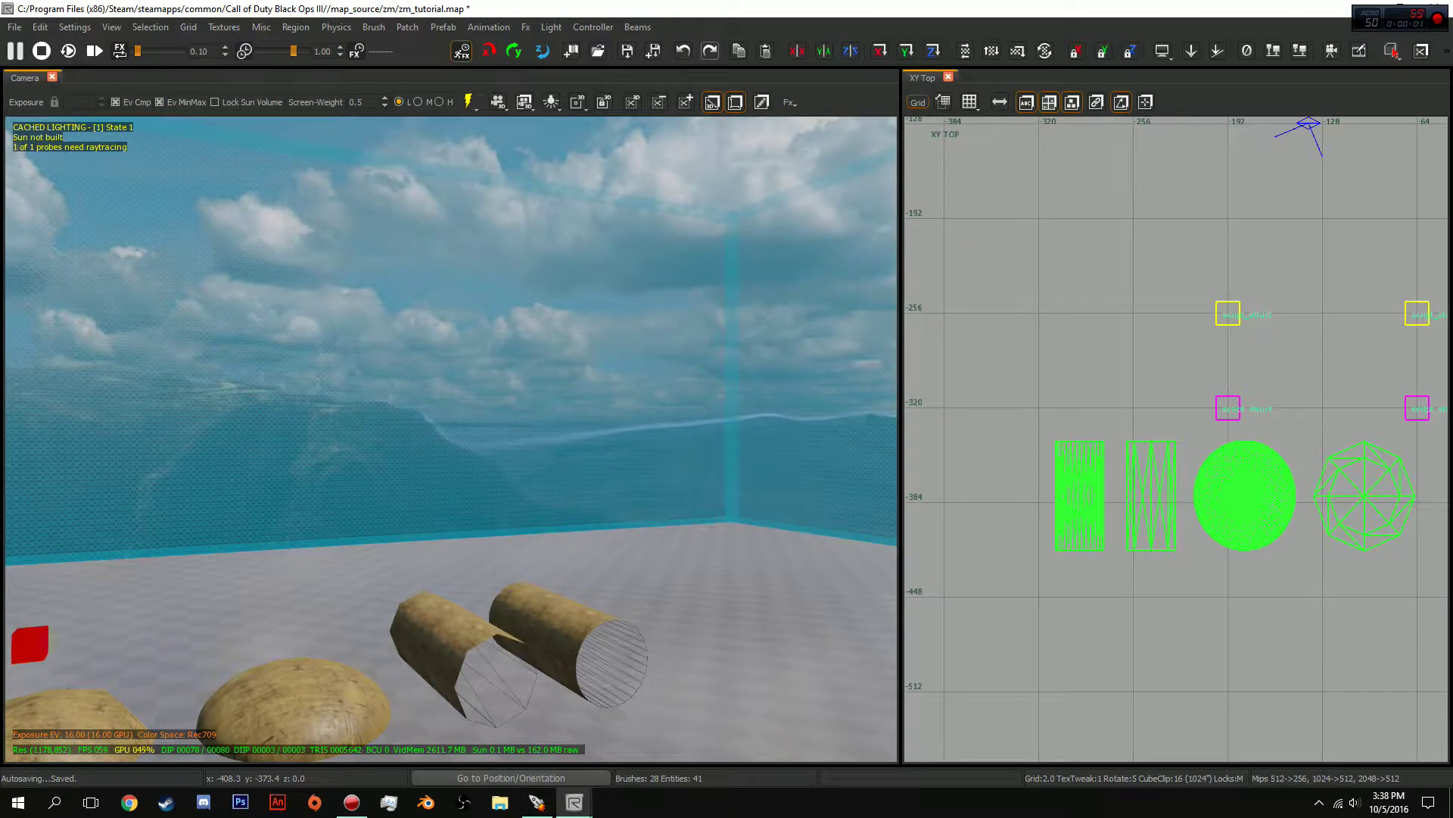
Create a trial box brush above the shapes in the top view and frame it in the camera
{"action": "key", "text": "Down"}
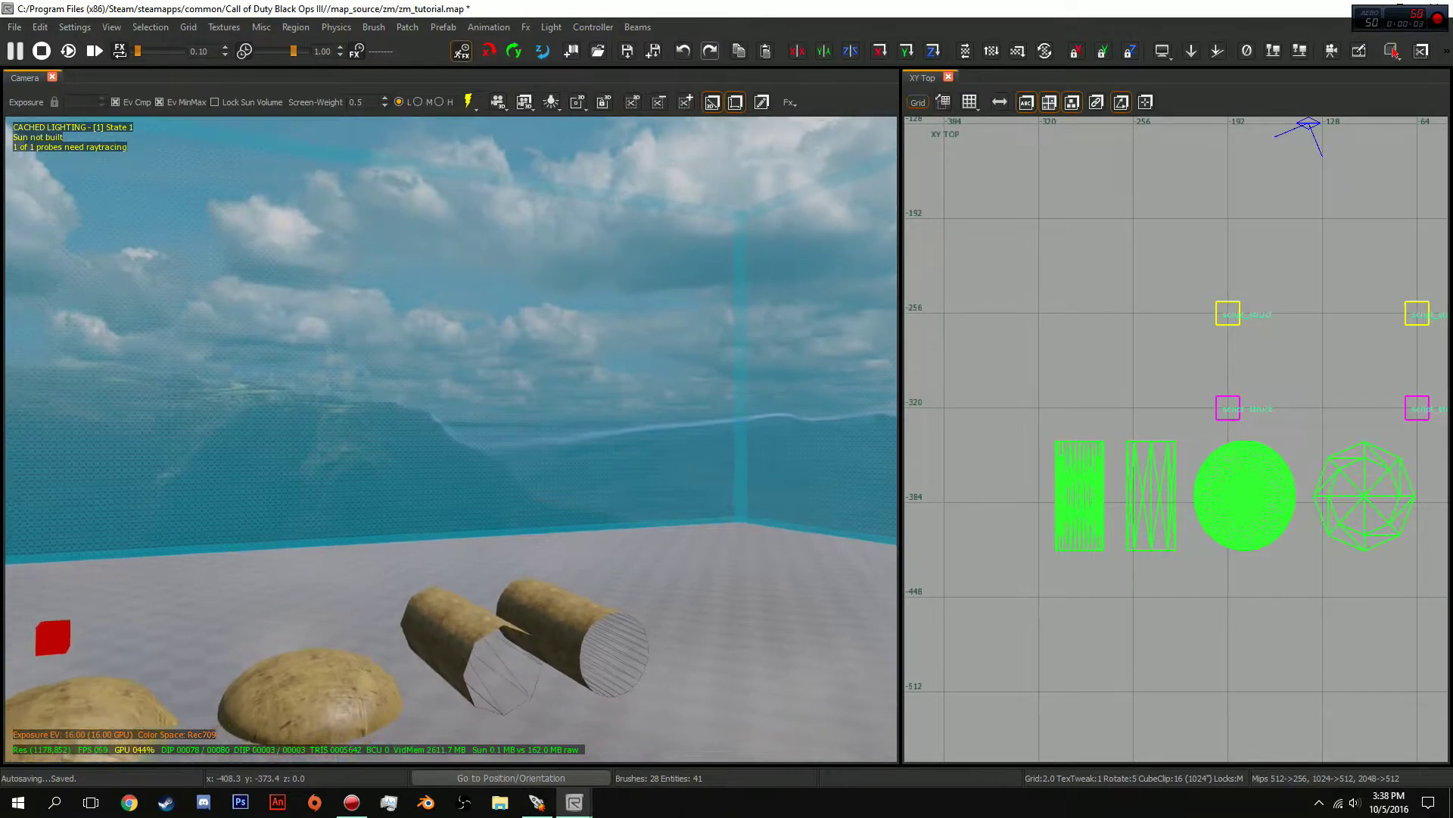
{"action": "key", "text": "Left"}
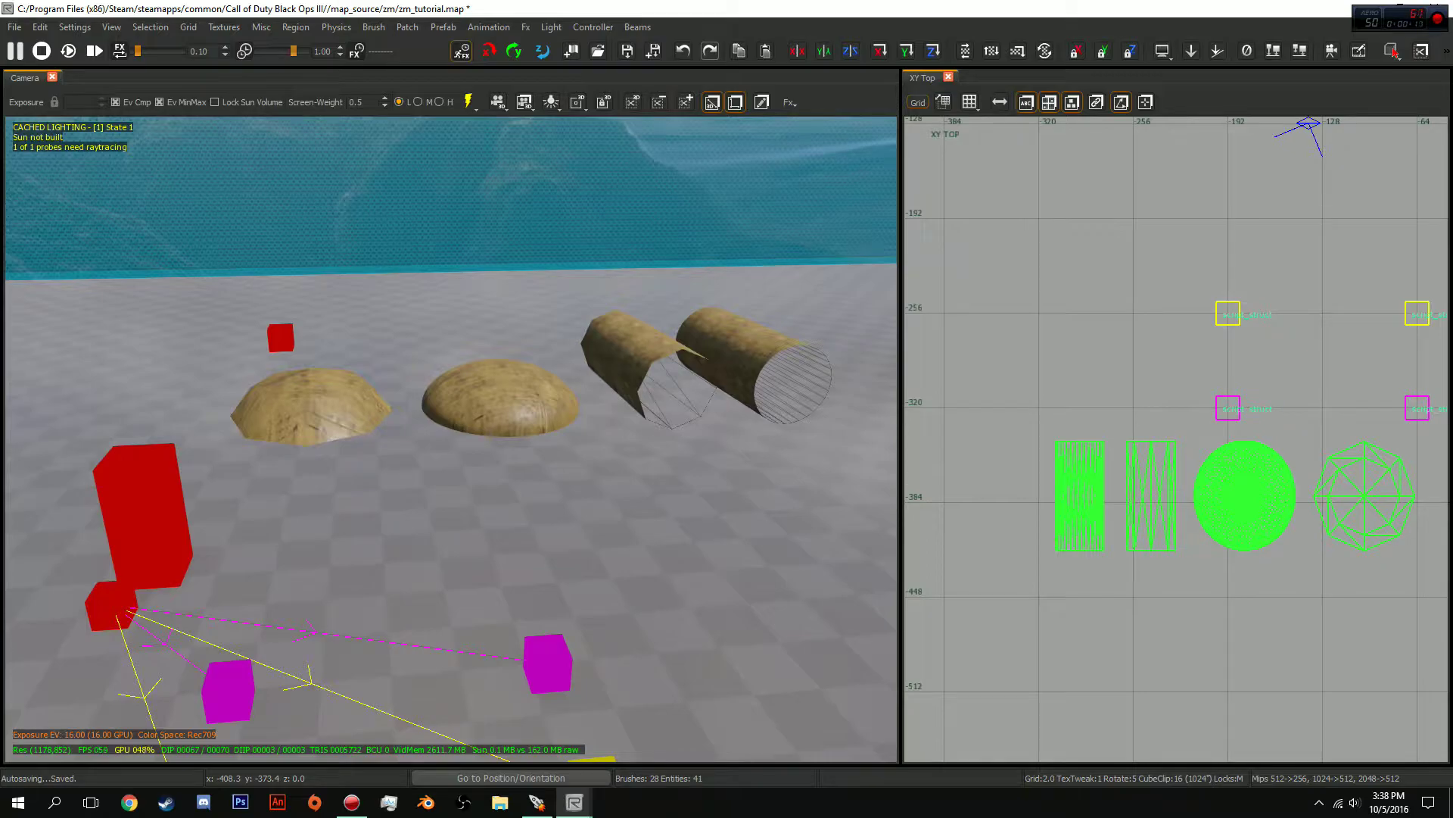
{"action": "right_click_drag", "start_coordinate": [1174, 341], "coordinate": [1204, 383]}
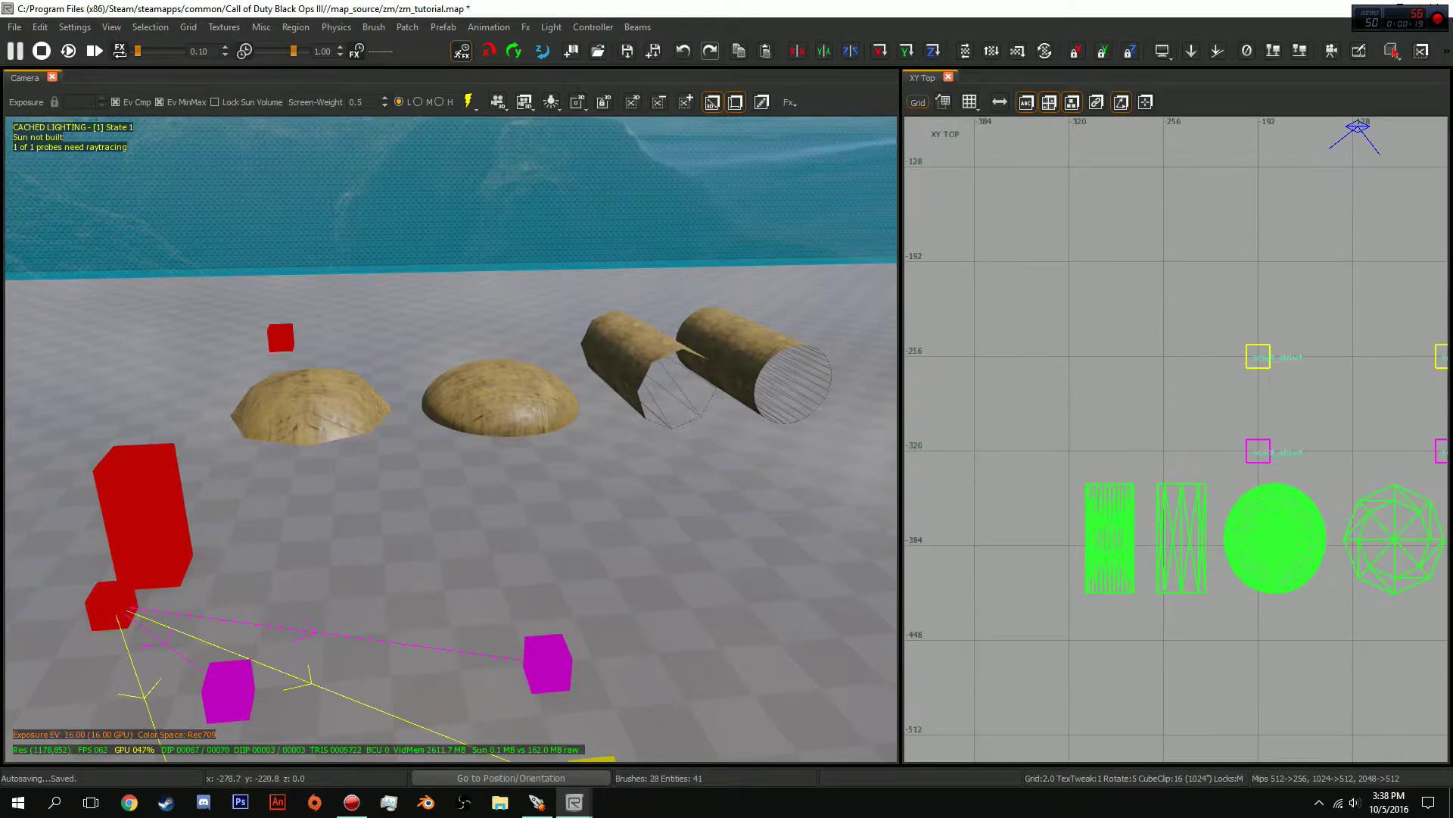
{"action": "mouse_move", "coordinate": [1056, 379]}
{"action": "left_mouse_down"}
{"action": "mouse_move", "coordinate": [1145, 431]}
{"action": "mouse_move", "coordinate": [1128, 436]}
{"action": "left_mouse_up"}
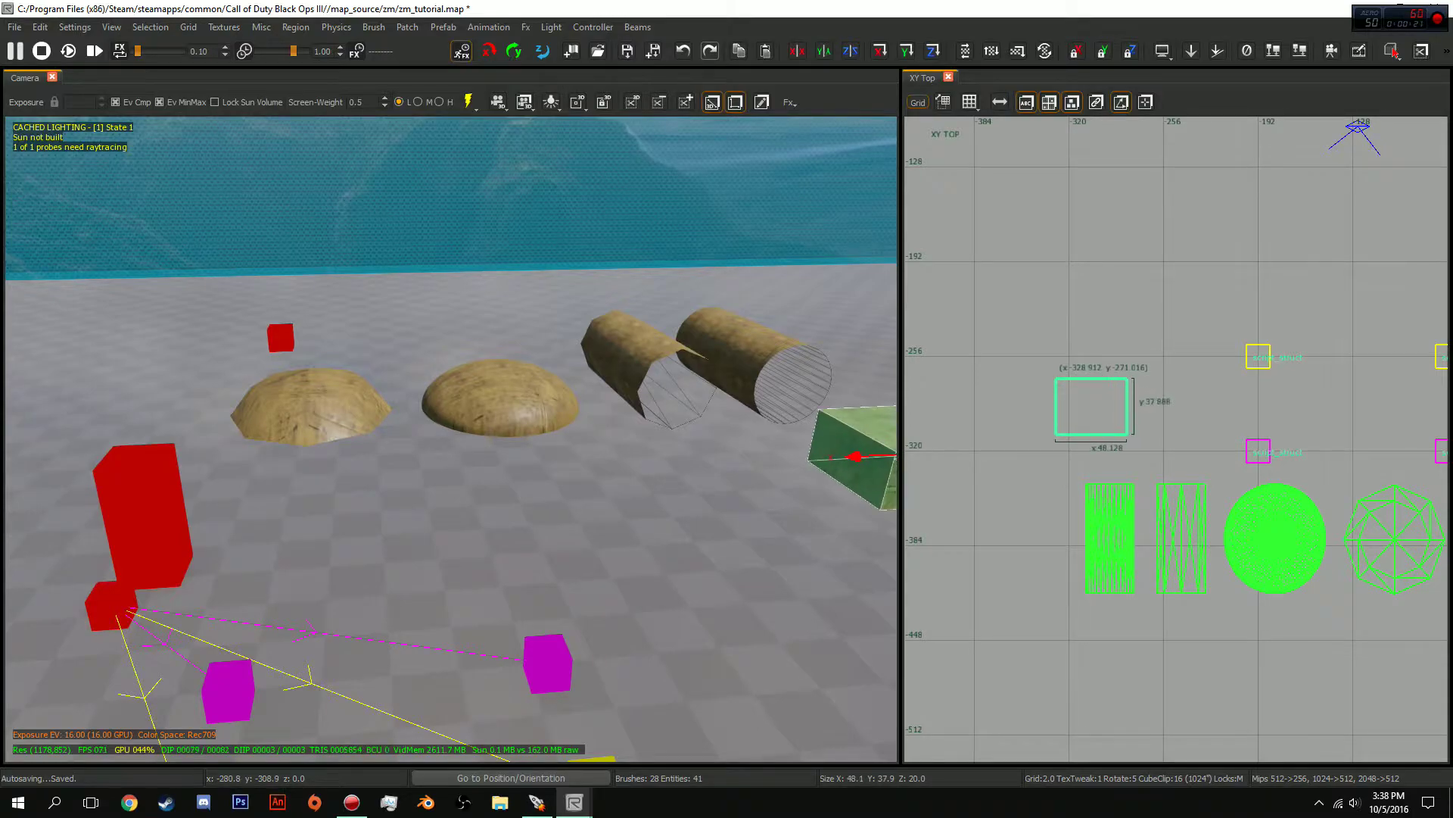
{"action": "key", "text": "f"}
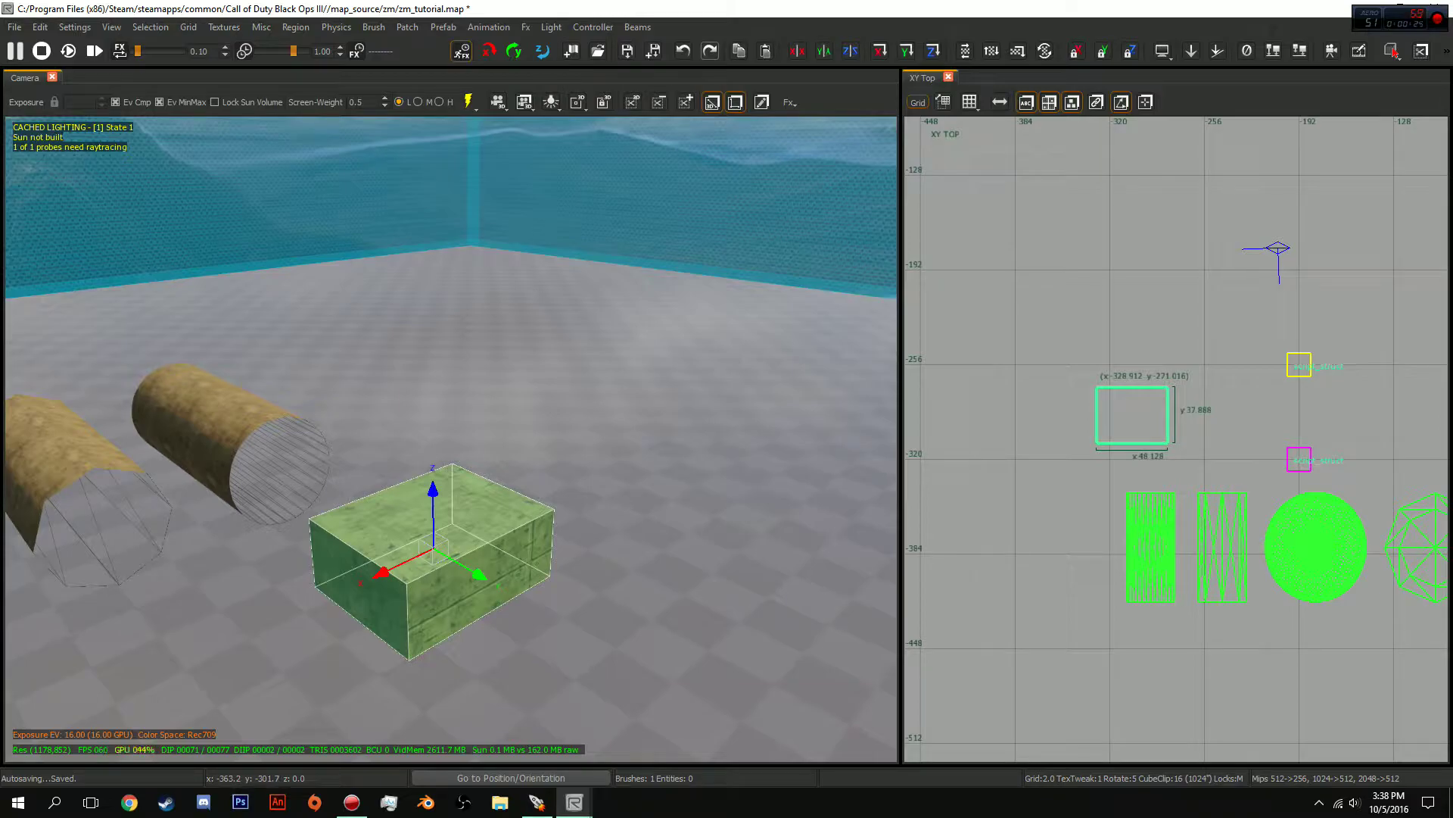
Rotate and tilt the trial brush around its axes, then delete it
{"action": "left_click_drag", "start_coordinate": [432, 486], "coordinate": [541, 489]}
{"action": "key", "text": "ctrl+Tab"}
{"action": "mouse_move", "coordinate": [1251, 441]}
{"action": "left_mouse_down"}
{"action": "mouse_move", "coordinate": [1233, 390]}
{"action": "mouse_move", "coordinate": [1211, 462]}
{"action": "left_mouse_up"}
{"action": "key", "text": "ctrl+Tab"}
{"action": "key", "text": "ctrl+Tab"}
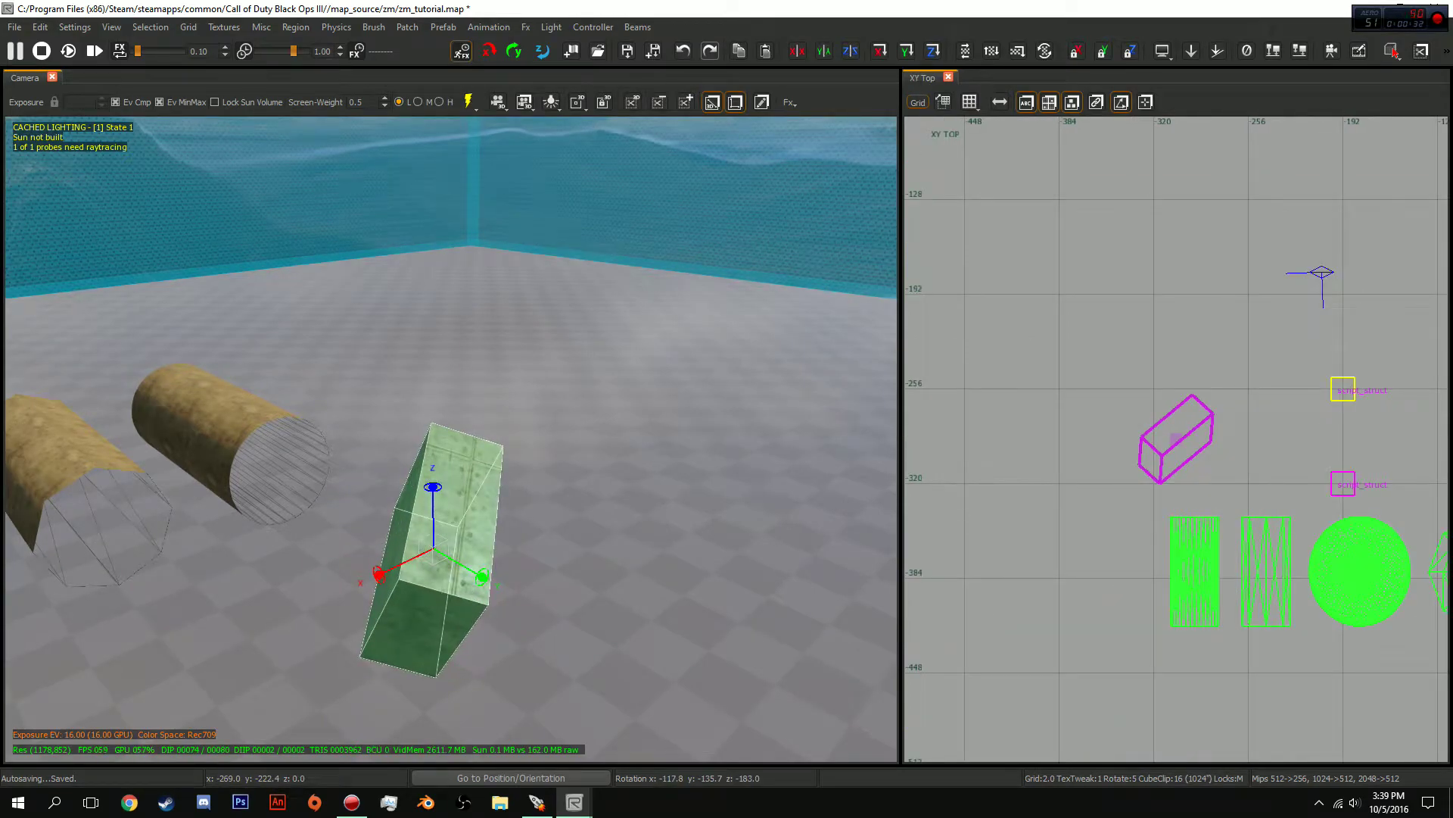
{"action": "key", "text": "Delete"}
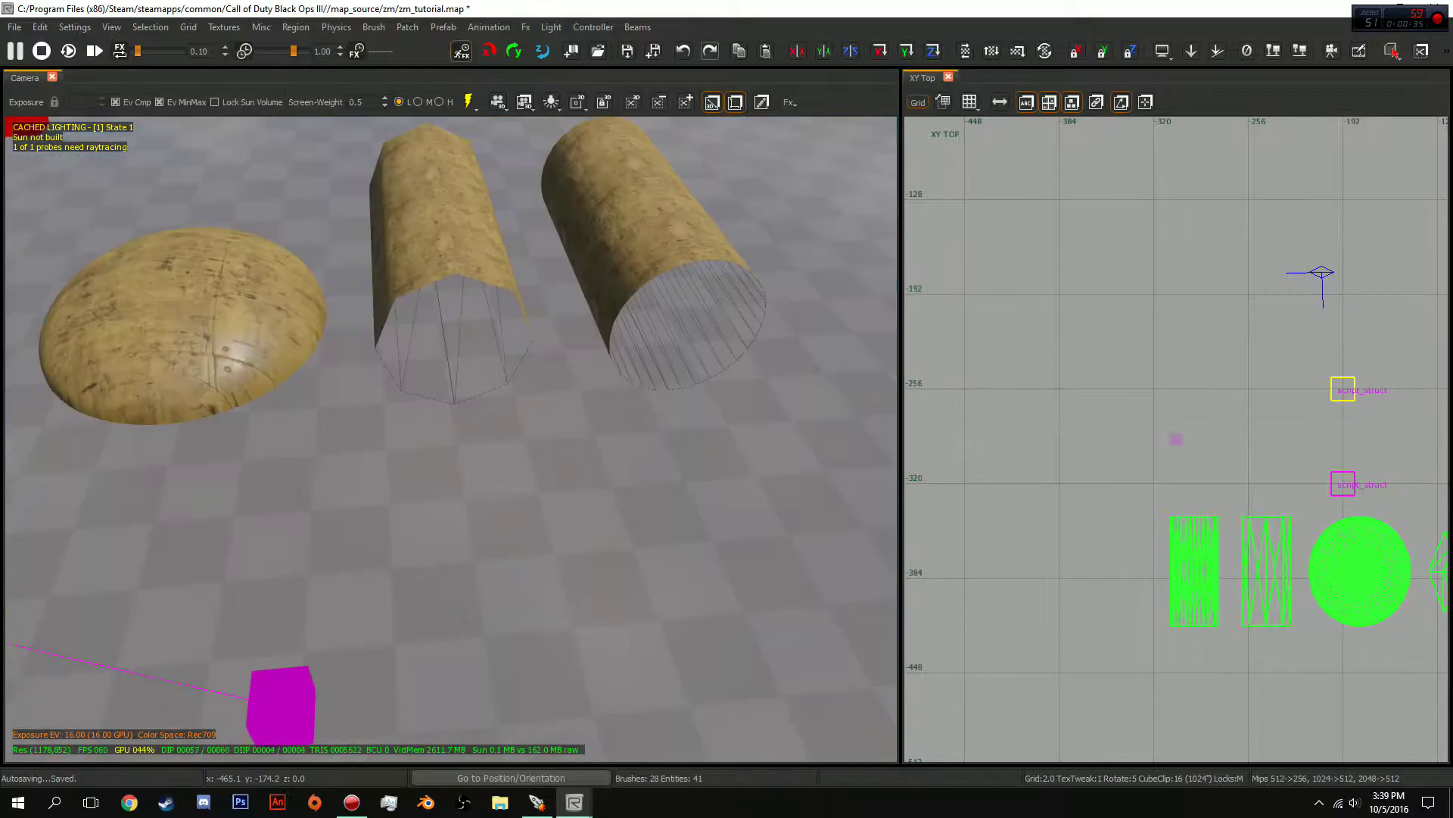
Draw a roughly 58 by 52 unit box brush beside the half-cylinders and nudge it along X
{"action": "left_click", "coordinate": [475, 350]}
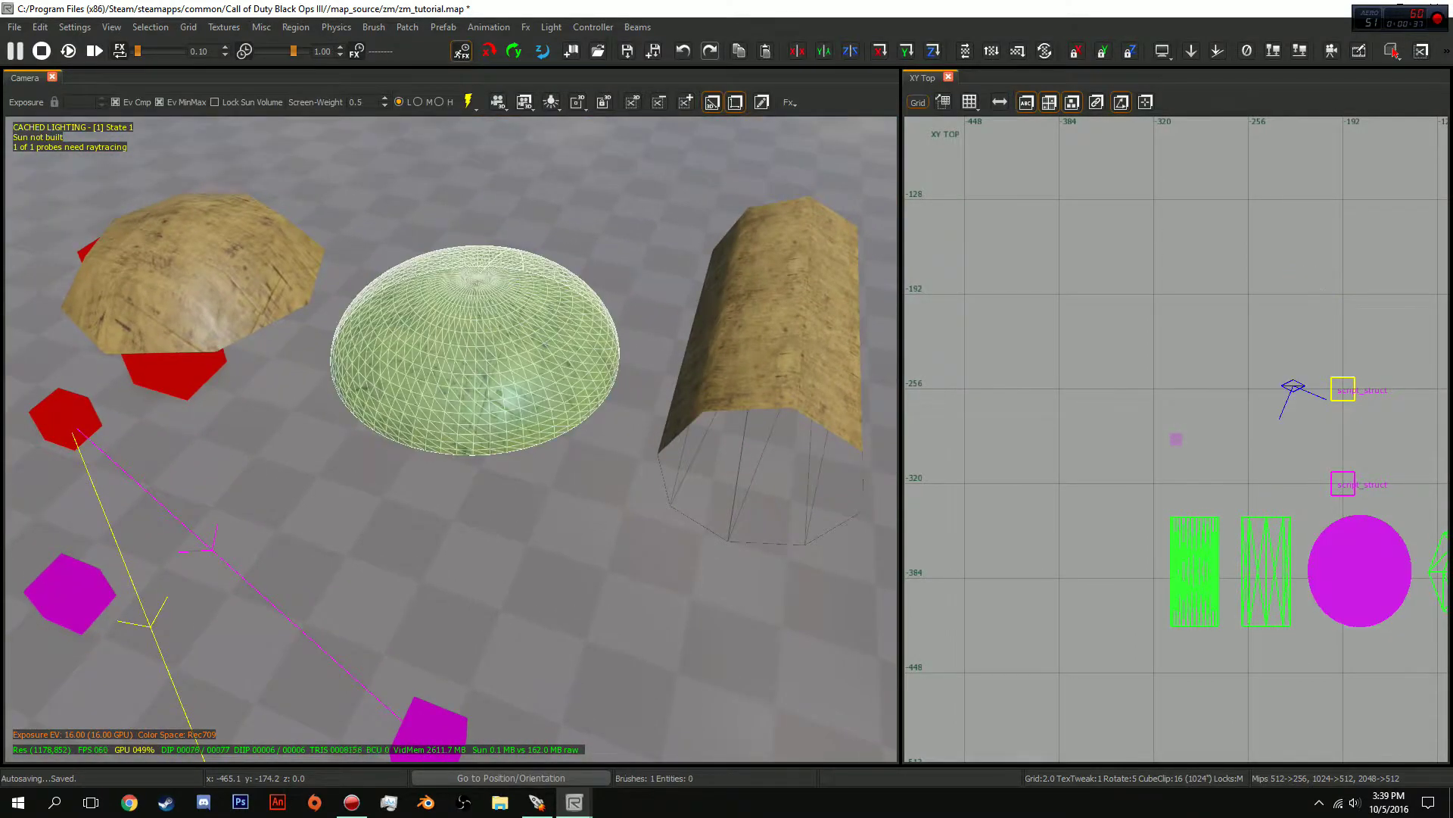
{"action": "key", "text": "Escape"}
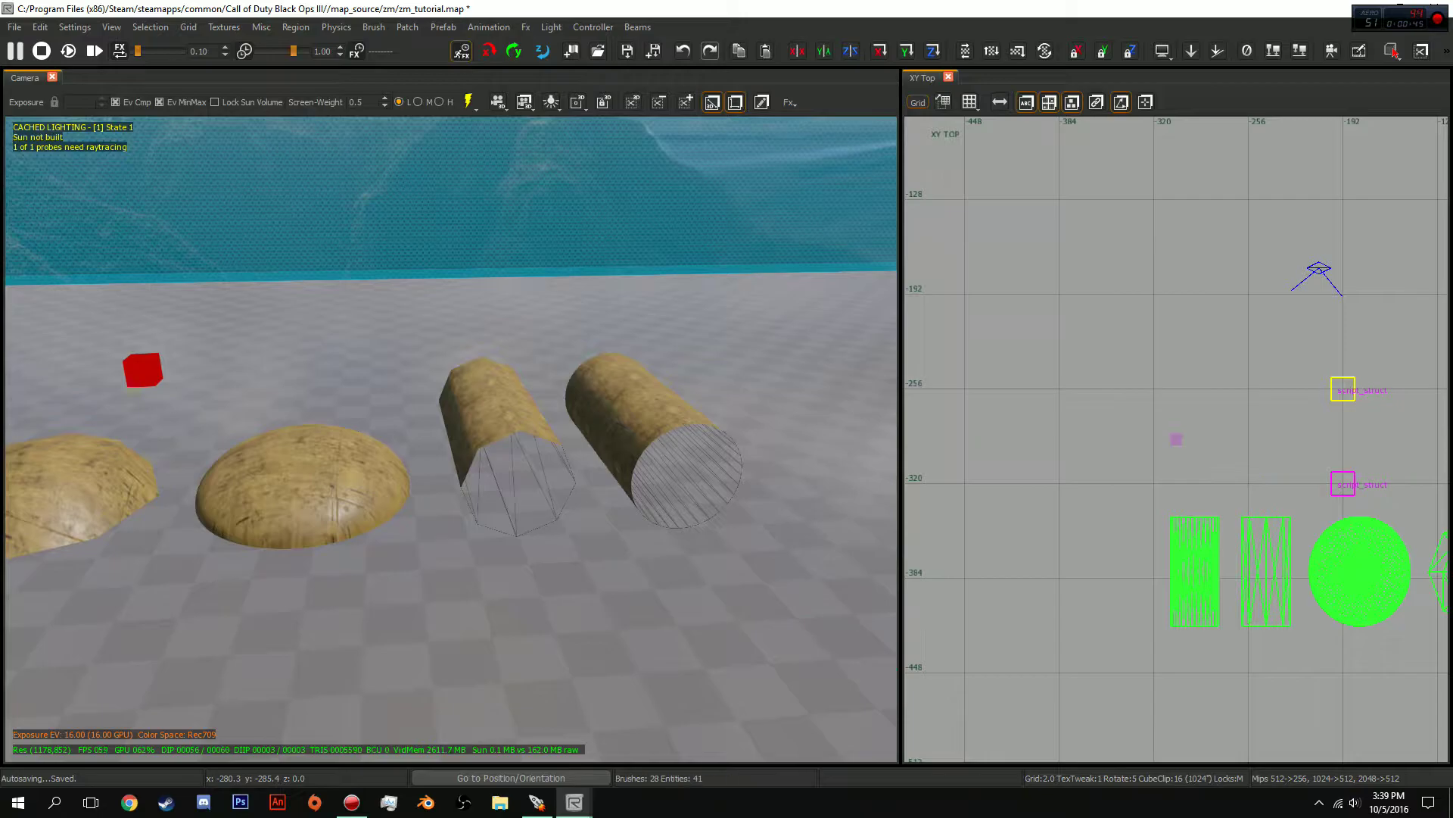
{"action": "left_click_drag", "start_coordinate": [1247, 428], "coordinate": [1162, 504]}
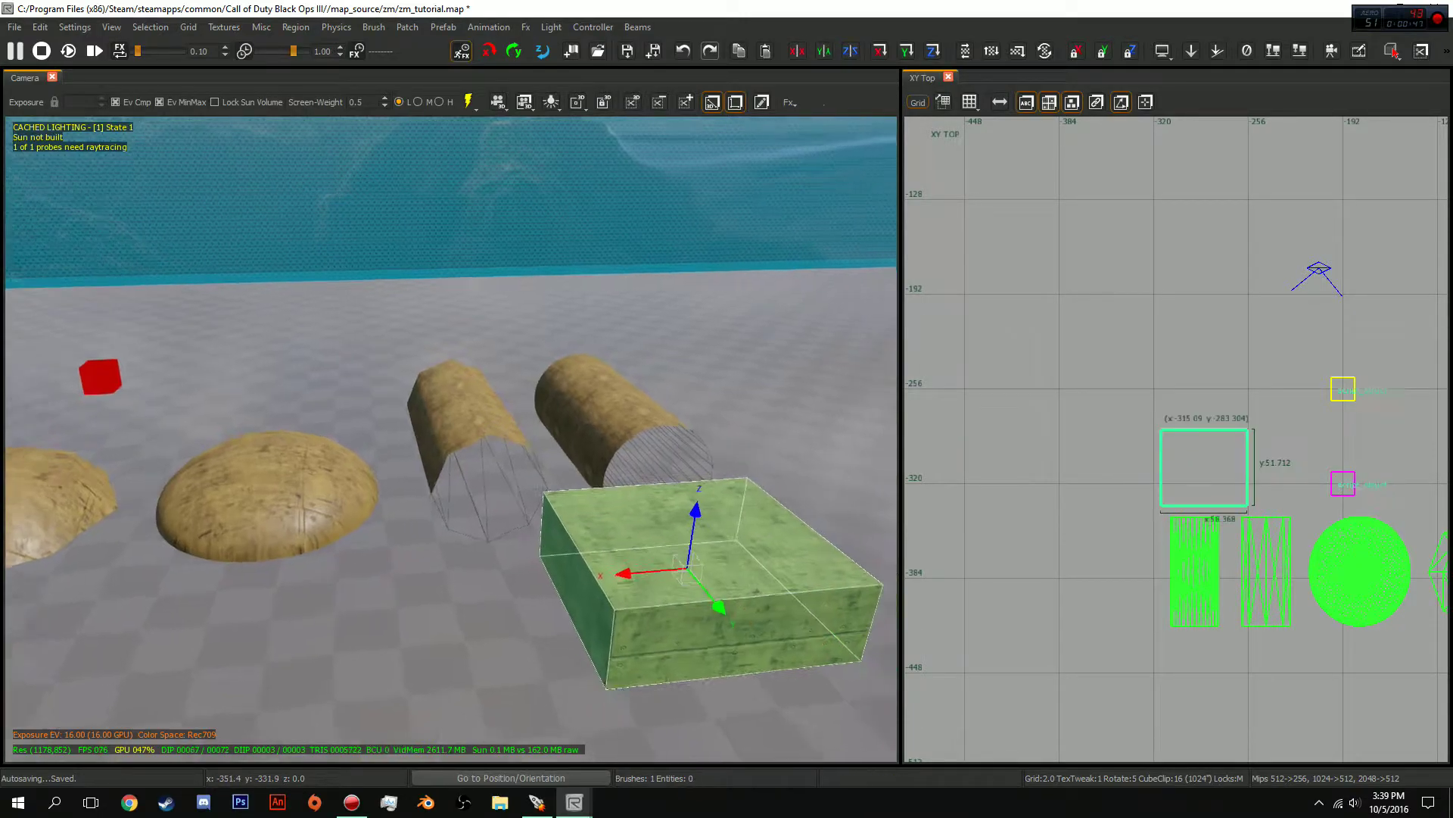
{"action": "mouse_move", "coordinate": [530, 454]}
{"action": "right_mouse_down"}
{"action": "mouse_move", "coordinate": [492, 424]}
{"action": "mouse_move", "coordinate": [454, 340]}
{"action": "mouse_move", "coordinate": [454, 302]}
{"action": "mouse_move", "coordinate": [470, 303]}
{"action": "mouse_move", "coordinate": [287, 303]}
{"action": "mouse_move", "coordinate": [424, 325]}
{"action": "mouse_move", "coordinate": [349, 318]}
{"action": "mouse_move", "coordinate": [424, 318]}
{"action": "mouse_move", "coordinate": [408, 257]}
{"action": "mouse_move", "coordinate": [401, 326]}
{"action": "right_mouse_up"}
{"action": "key", "text": "f"}
{"action": "mouse_move", "coordinate": [591, 415]}
{"action": "left_mouse_down"}
{"action": "mouse_move", "coordinate": [507, 424]}
{"action": "mouse_move", "coordinate": [560, 424]}
{"action": "mouse_move", "coordinate": [657, 506]}
{"action": "left_mouse_up"}
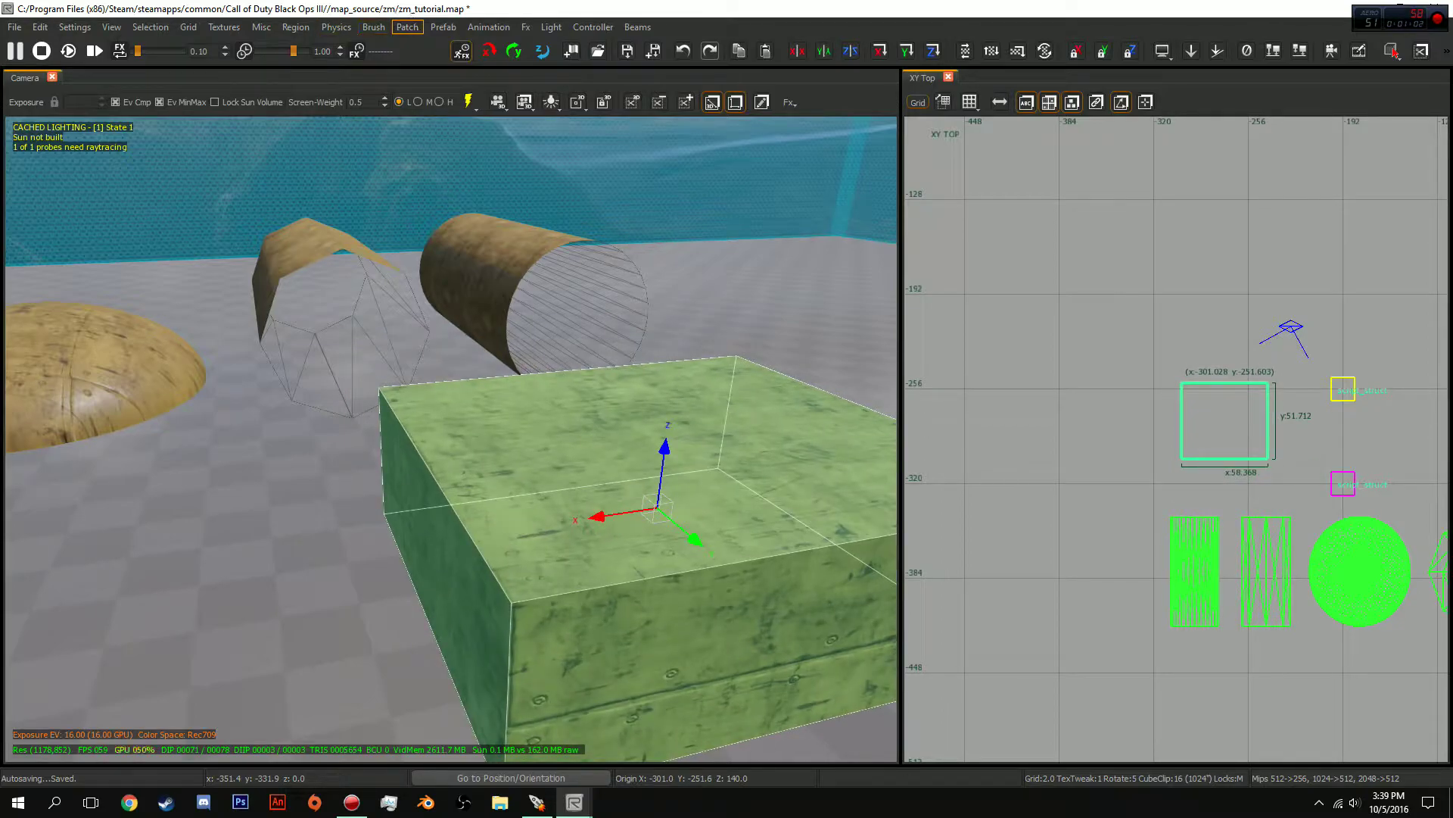
Convert the box brush into a cylinder patch with Patch > Primitives > Cylinder
{"action": "left_click", "coordinate": [407, 28]}
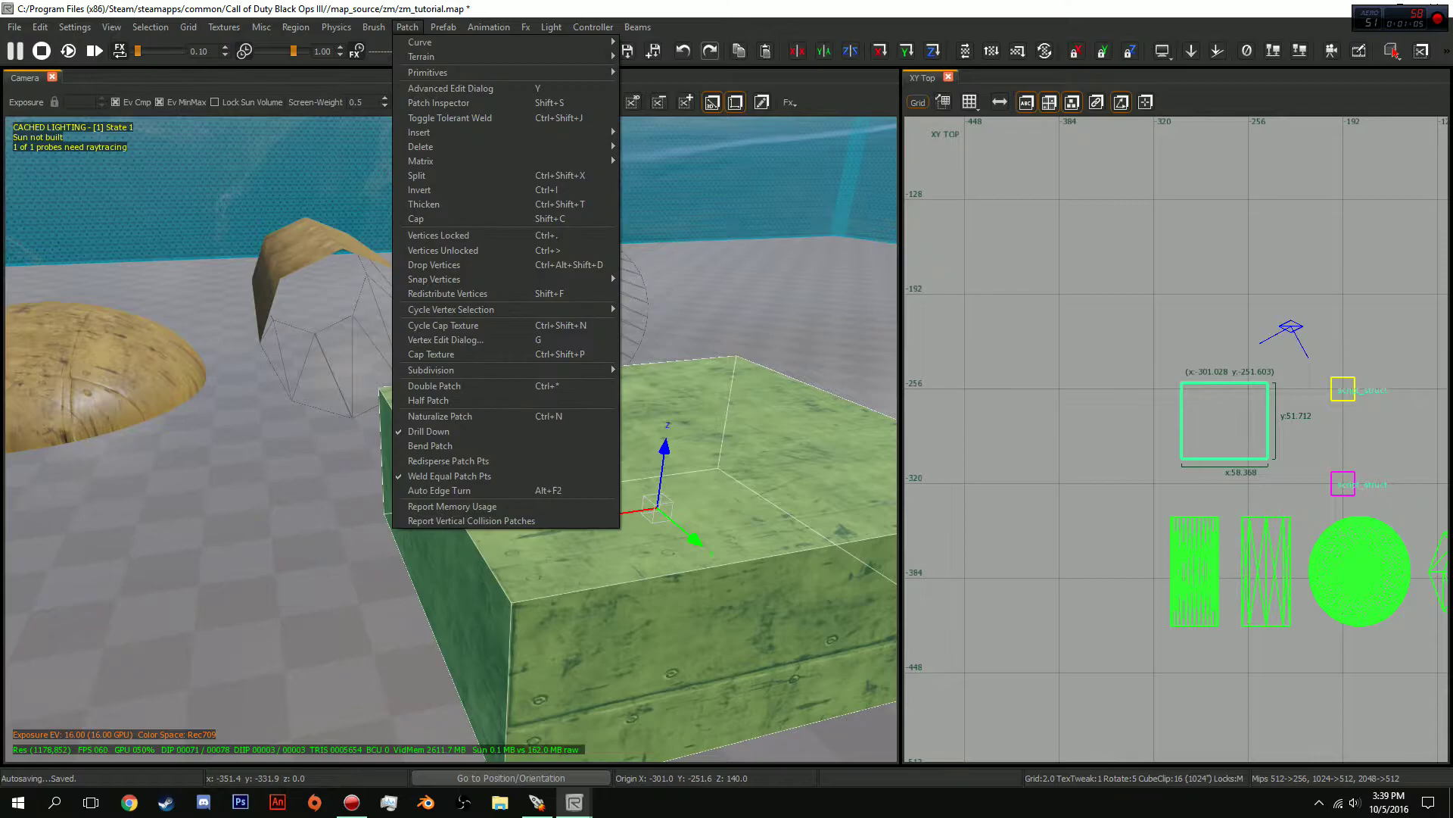
{"action": "mouse_move", "coordinate": [530, 72]}
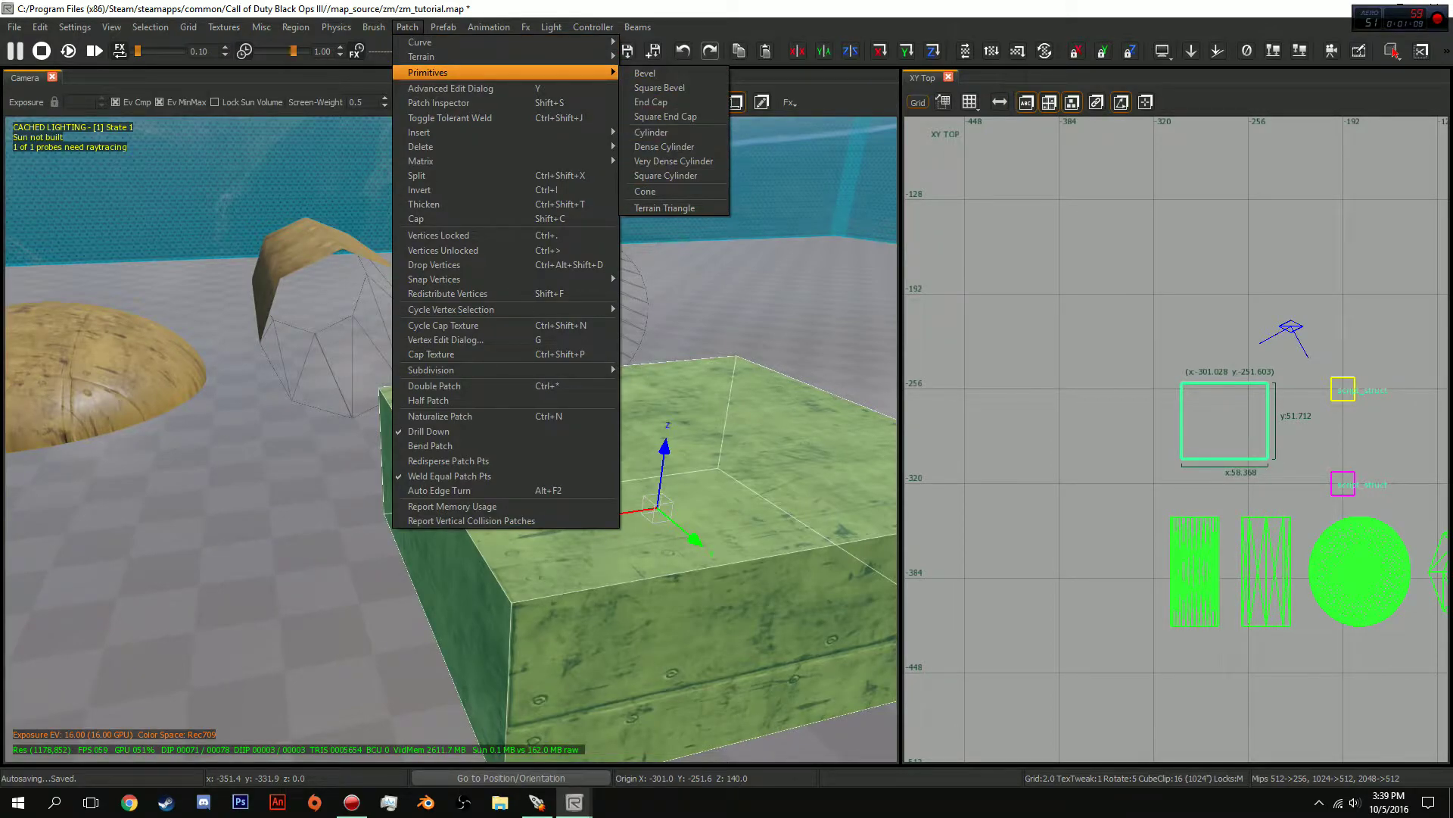
{"action": "left_click", "coordinate": [651, 131]}
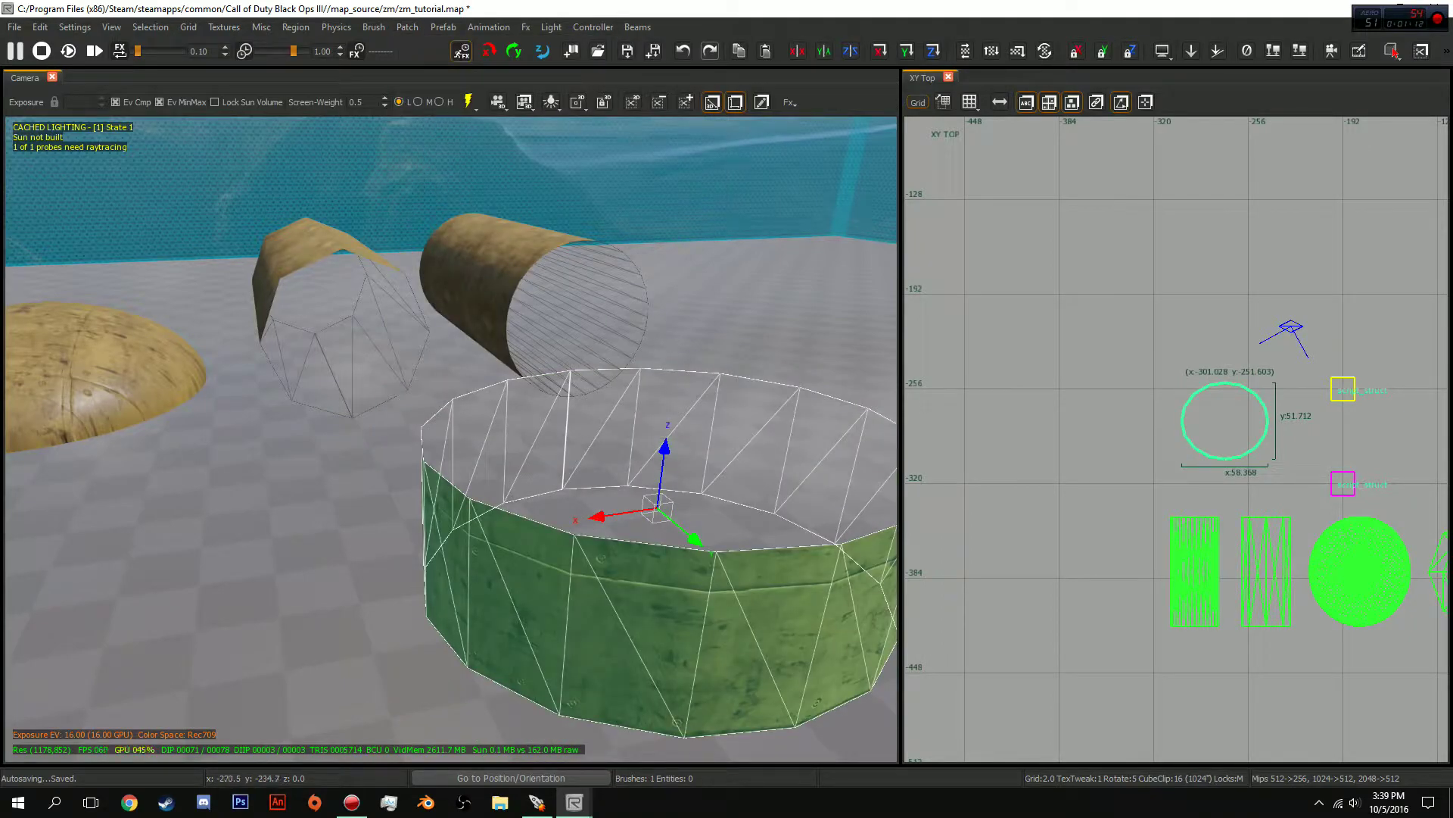
Try a different patch primitive from the front view, then undo back to the cylinder
{"action": "key", "text": "ctrl+Tab"}
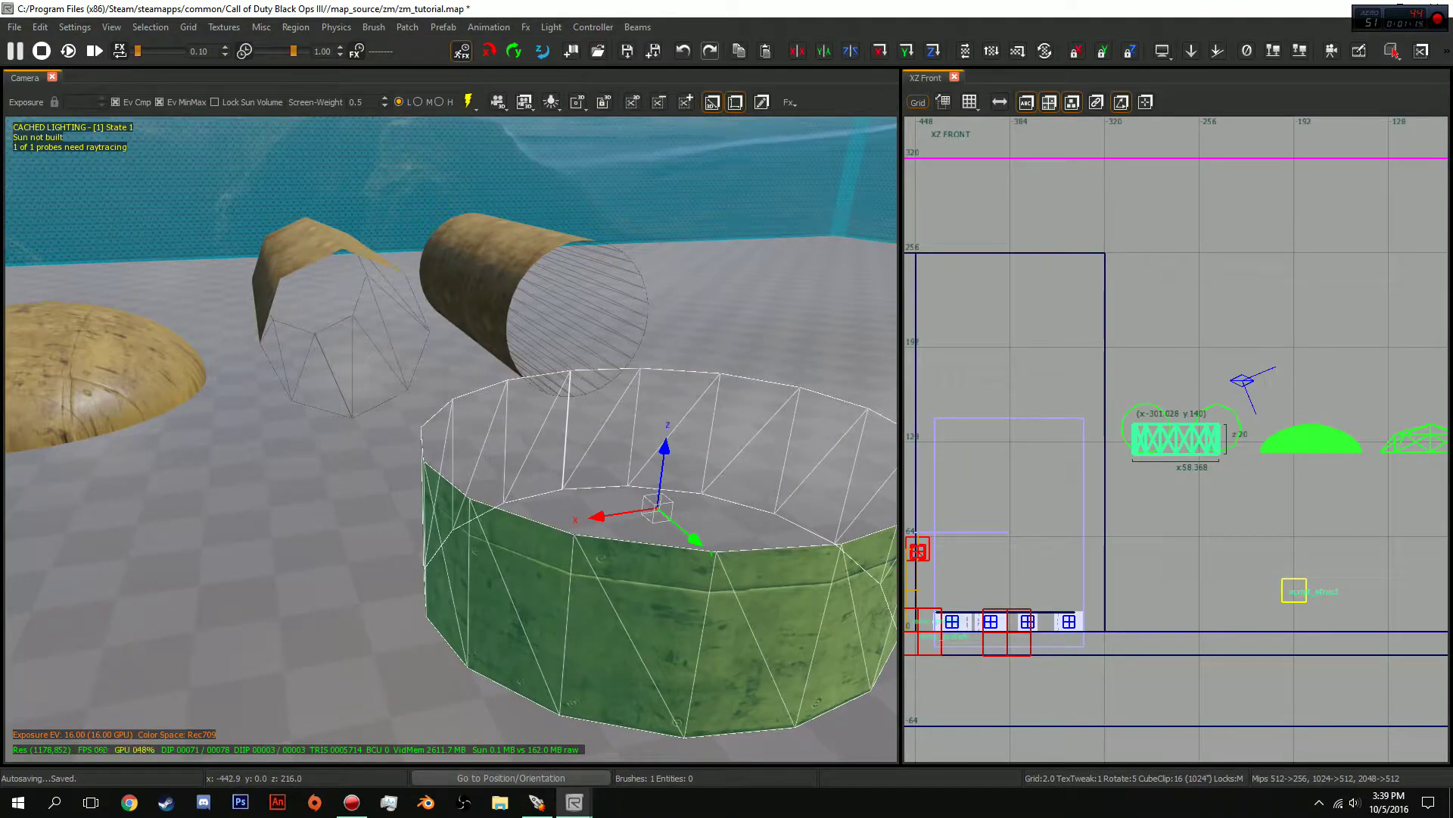
{"action": "left_click", "coordinate": [407, 26]}
{"action": "mouse_move", "coordinate": [428, 72]}
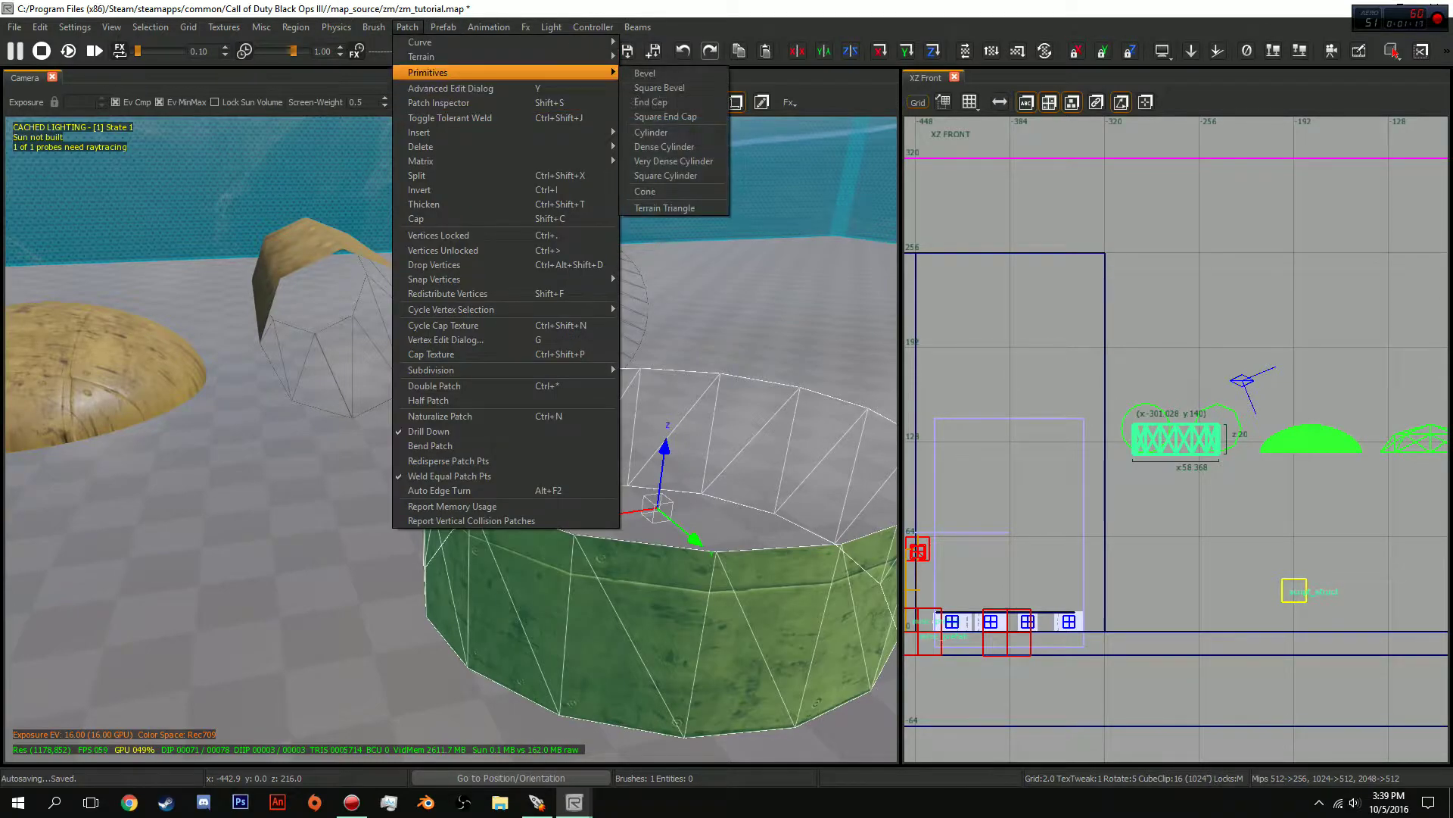
{"action": "left_click", "coordinate": [666, 133]}
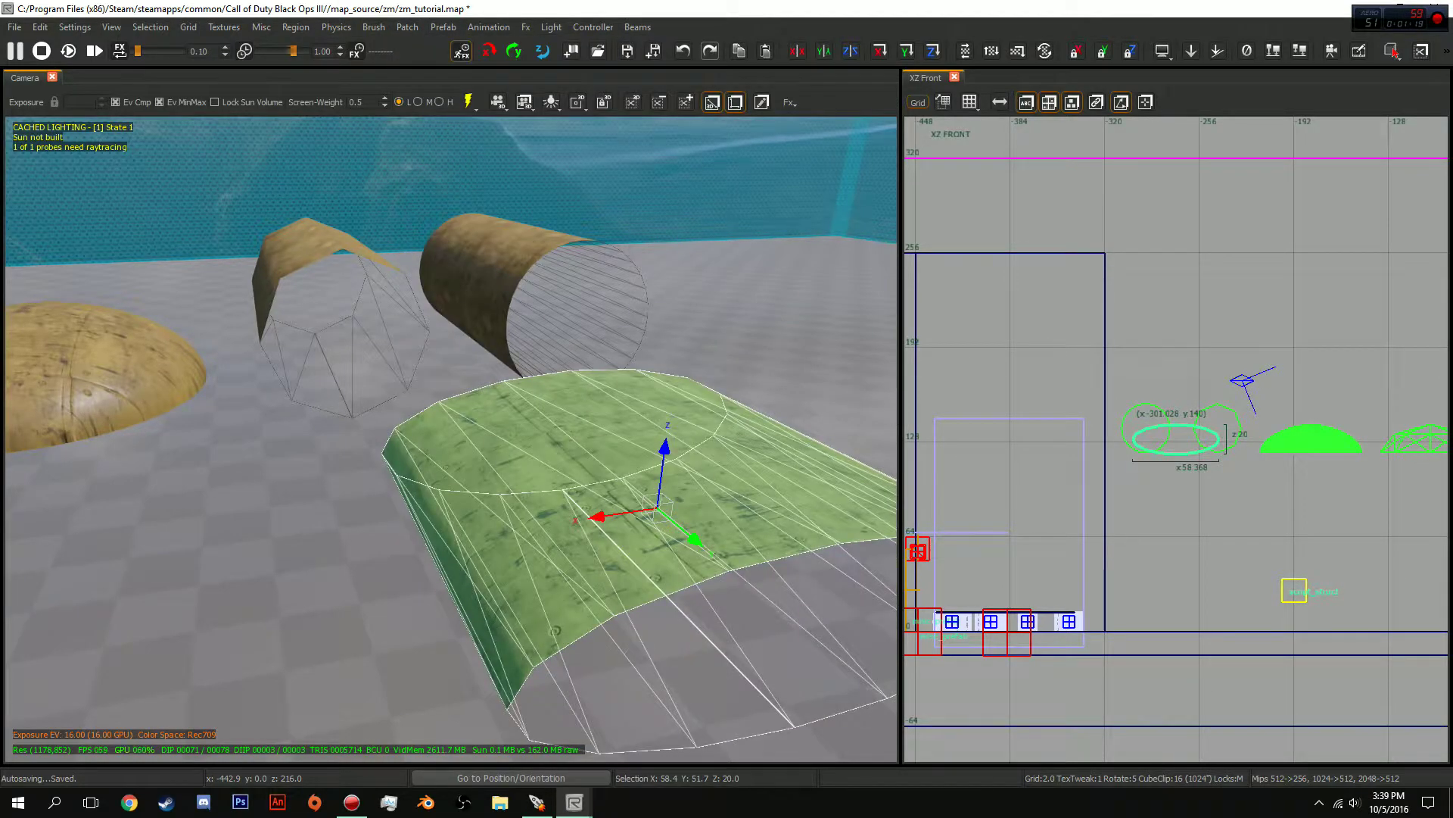
{"action": "key", "text": "Down"}
{"action": "key", "text": "ctrl+z"}
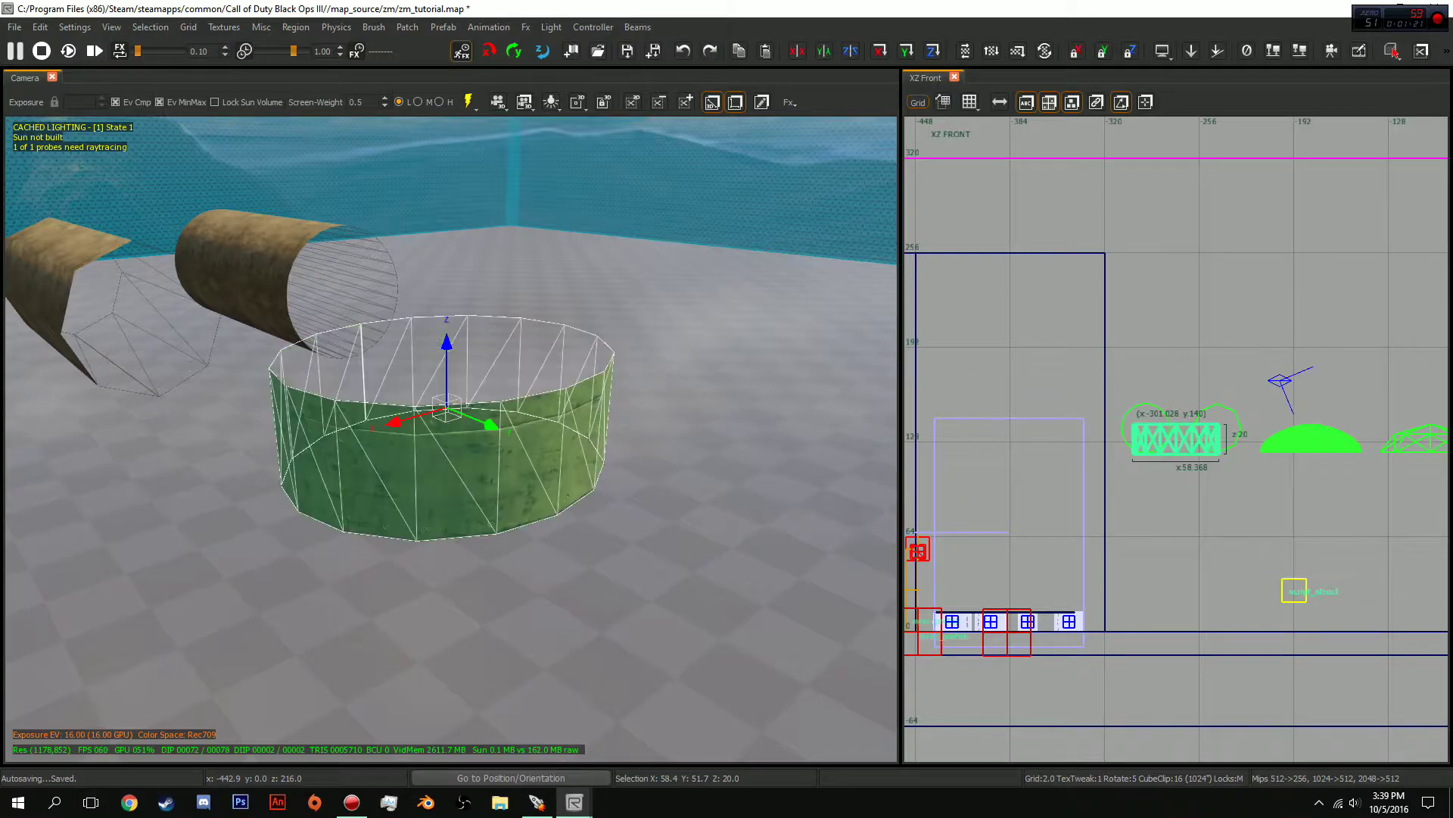
Rotate the cylinder around its Y axis and return the 2D view to top-down
{"action": "key", "text": "Up"}
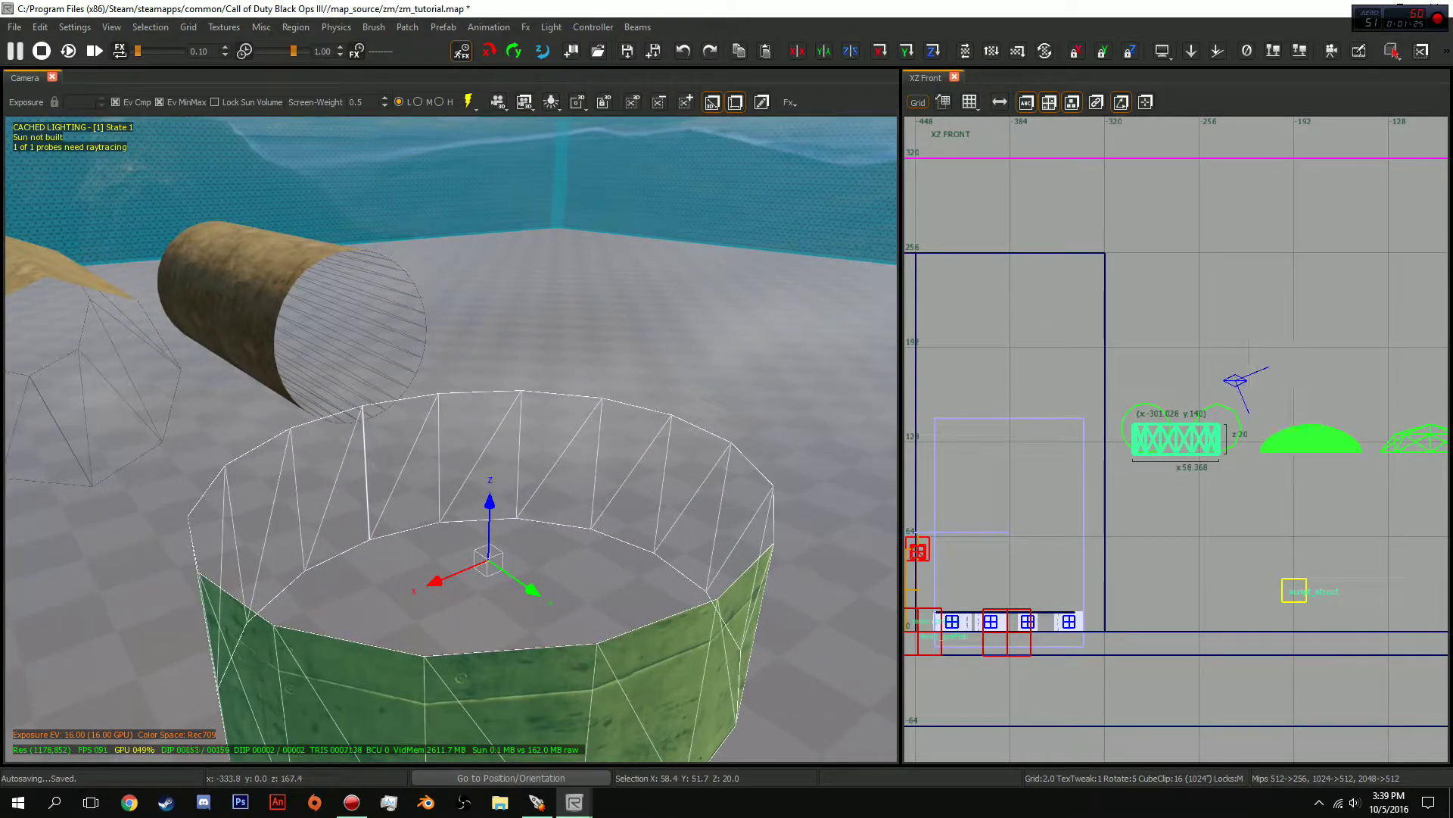
{"action": "key", "text": "e"}
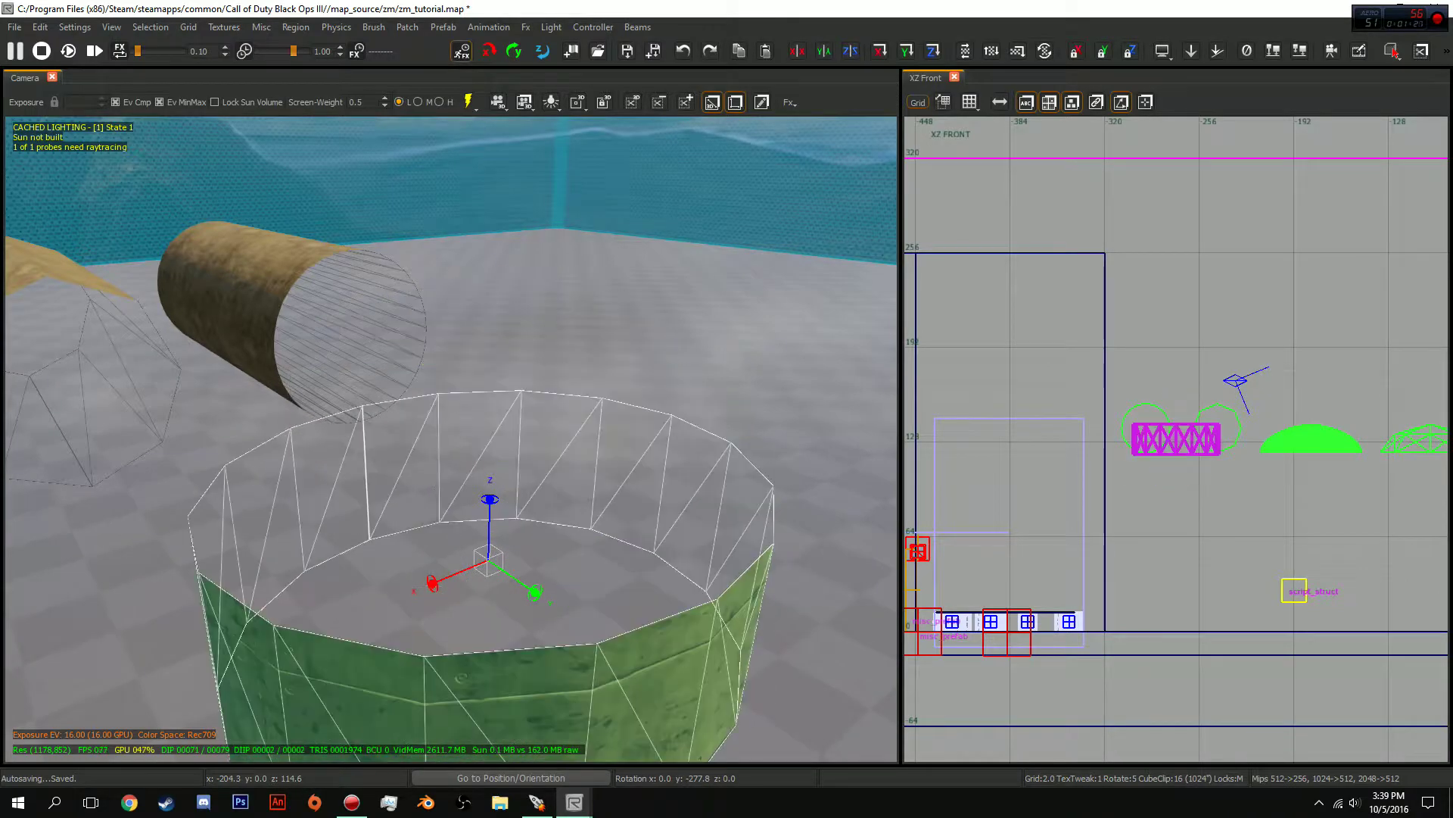
{"action": "key", "text": "ctrl+Tab"}
{"action": "key", "text": "ctrl+Tab"}
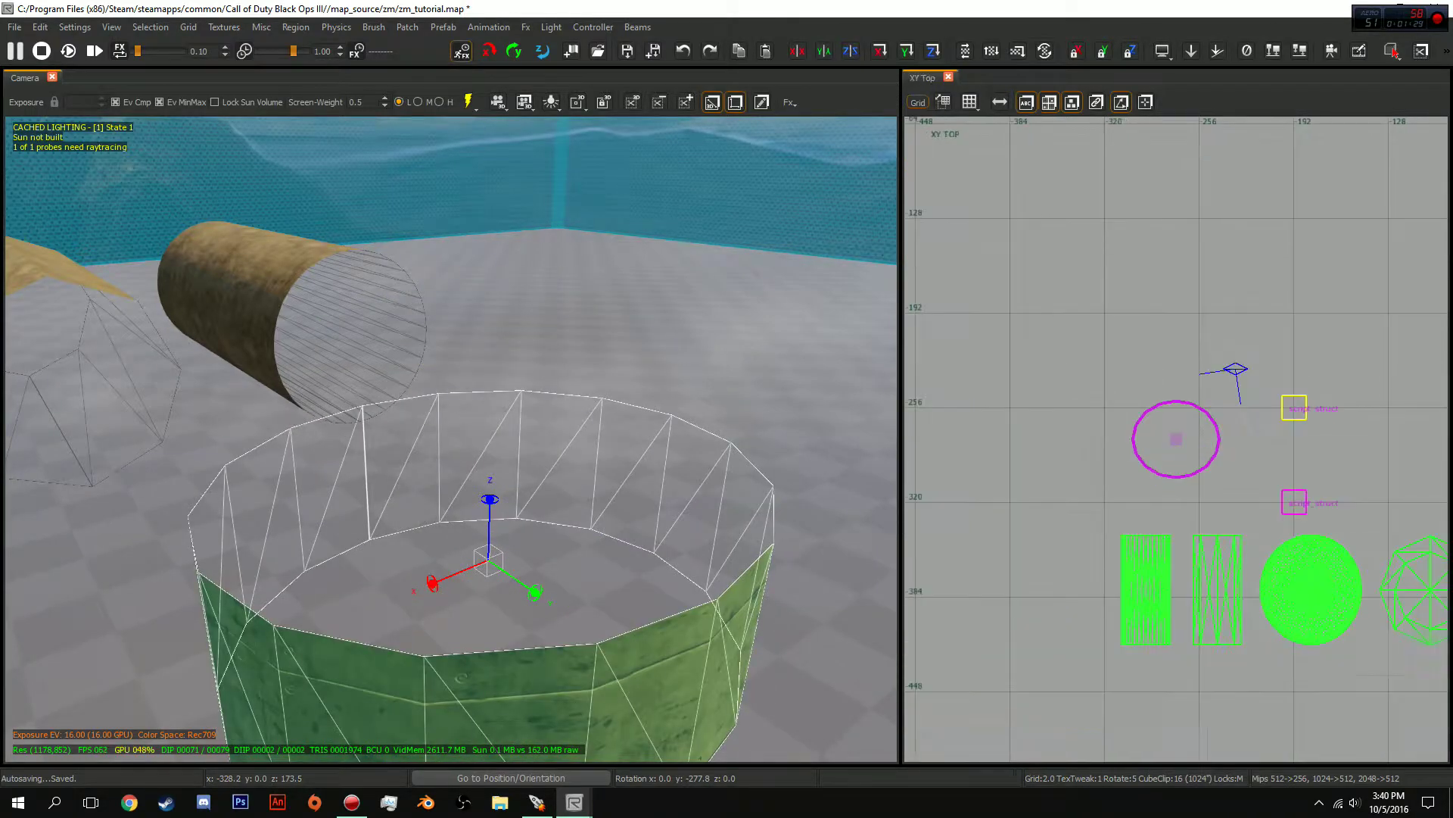
Deselect the cylinder and fly the camera in above it, tilting down inside
{"action": "key", "text": "End"}
{"action": "key", "text": "Down"}
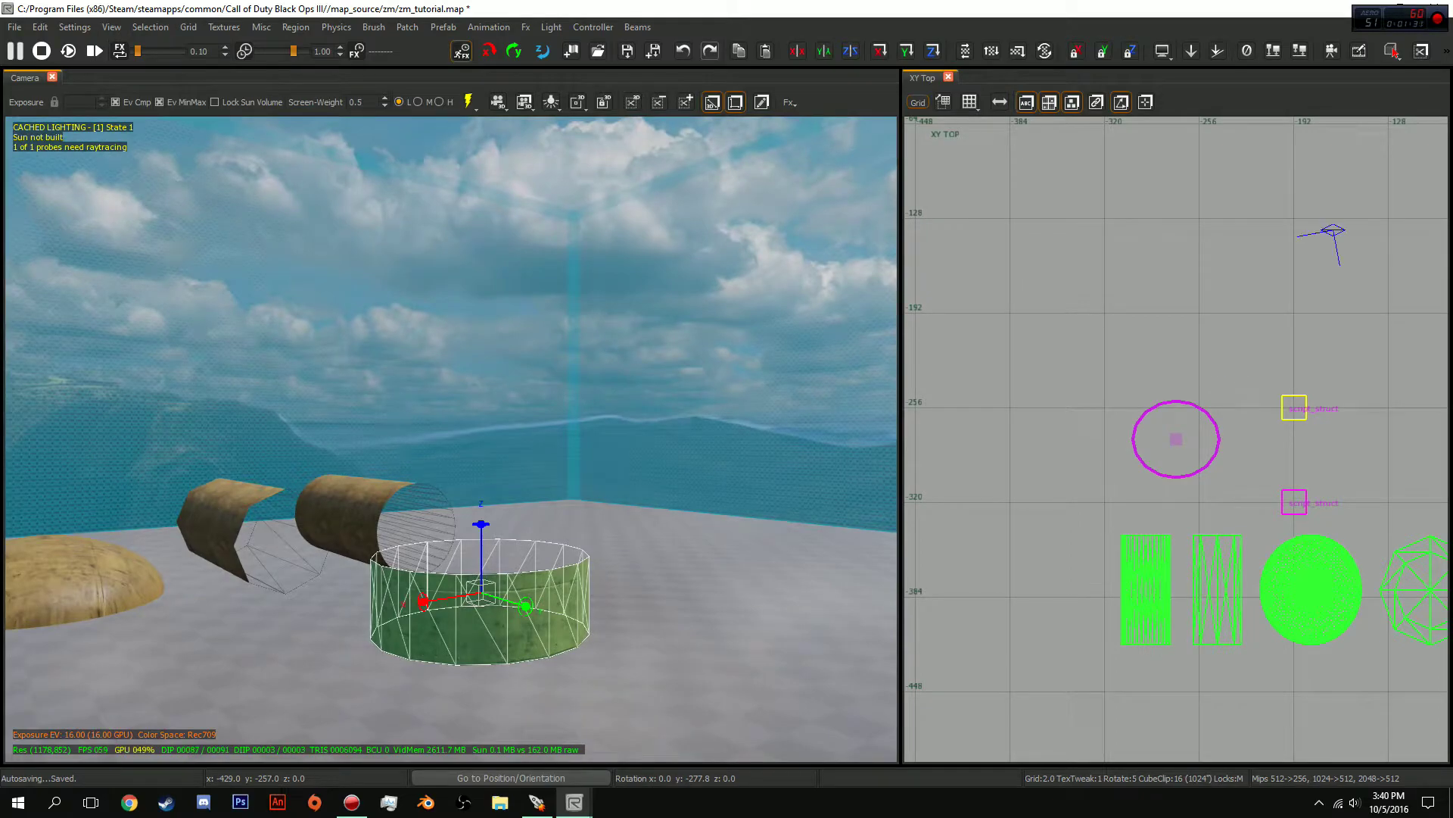
{"action": "key", "text": "Escape"}
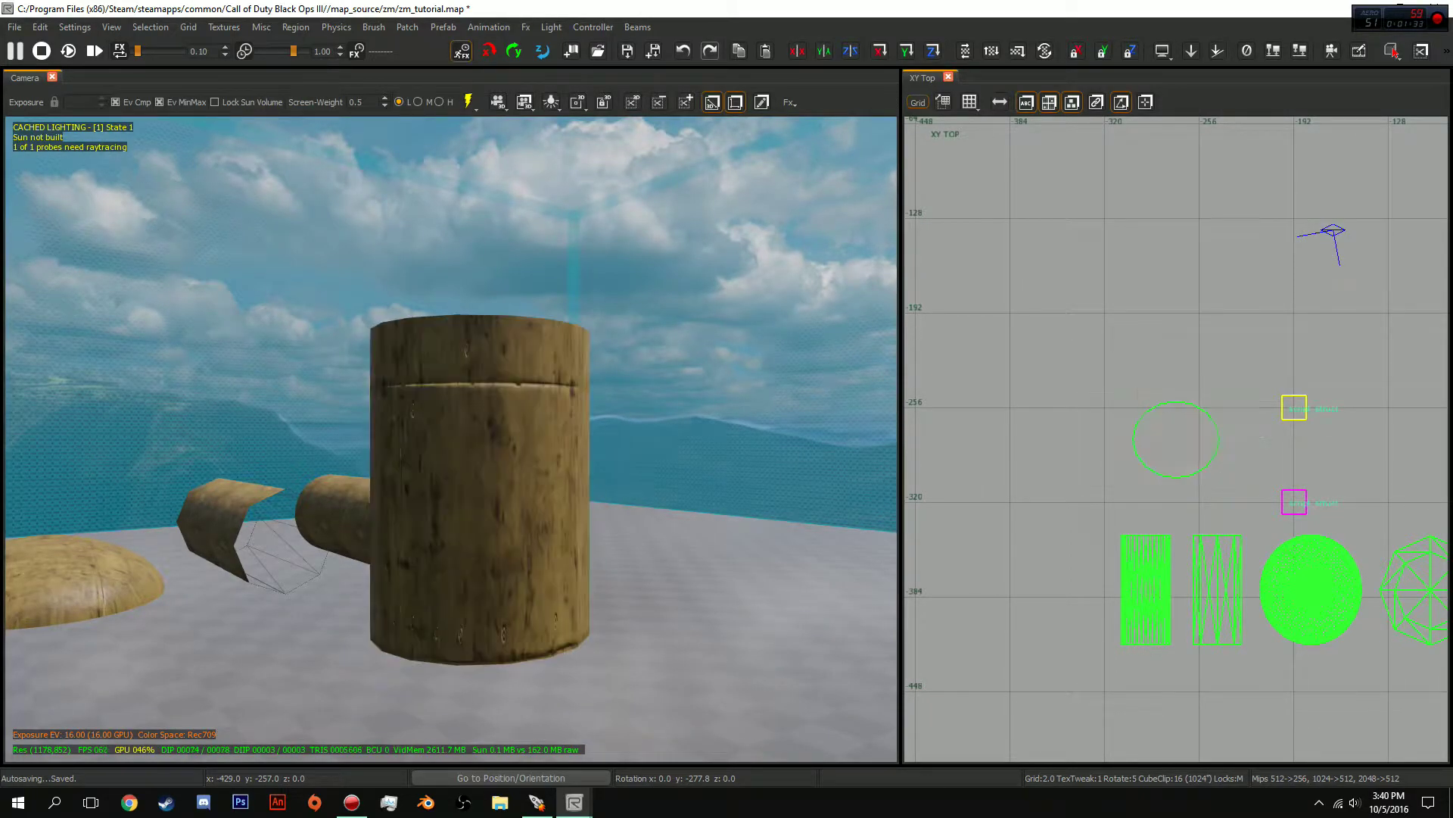
{"action": "key", "text": "Left"}
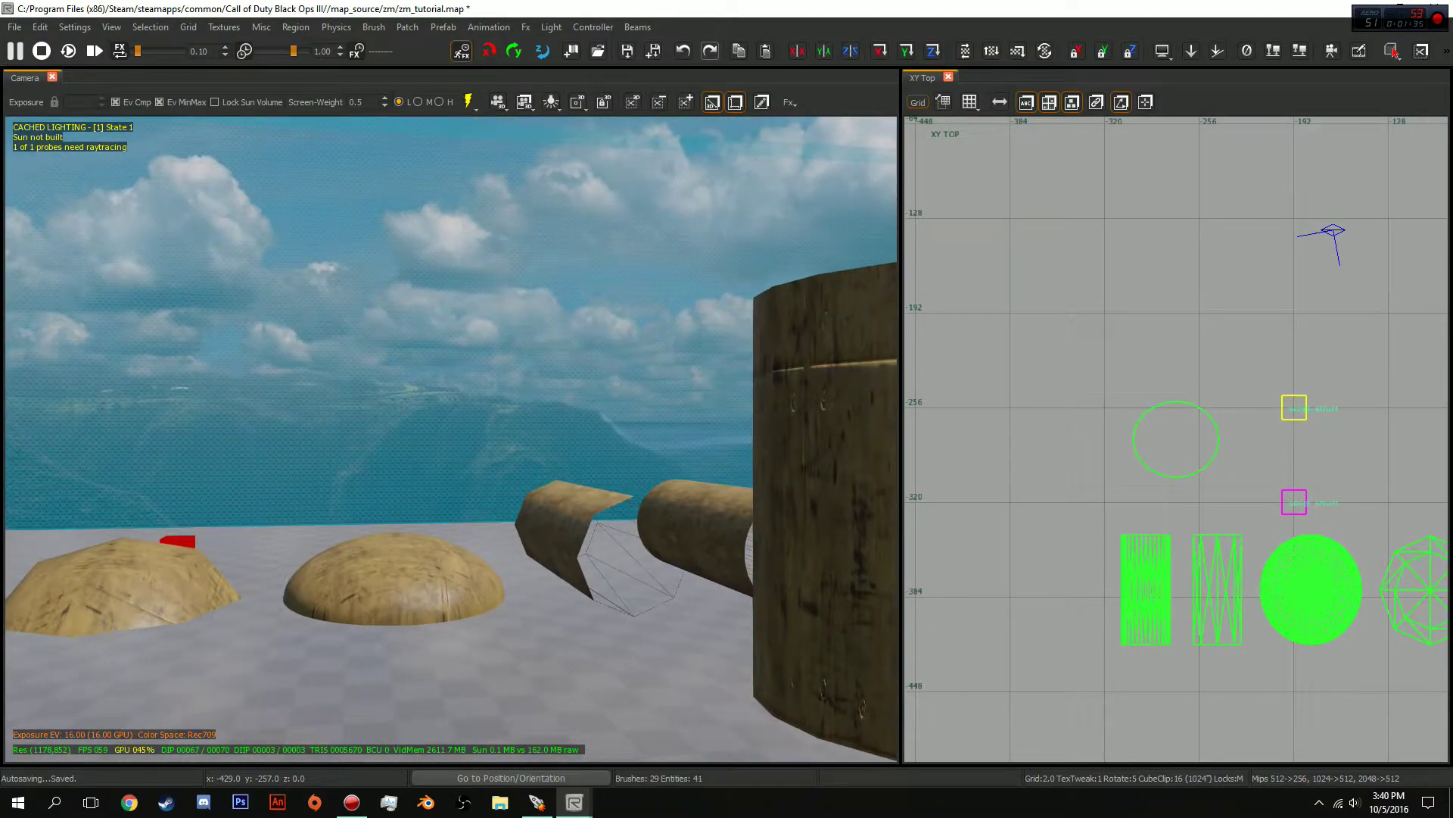
{"action": "key", "text": "Right"}
{"action": "key", "text": "Down"}
{"action": "key", "text": "Up"}
{"action": "key", "text": "Page_Down"}
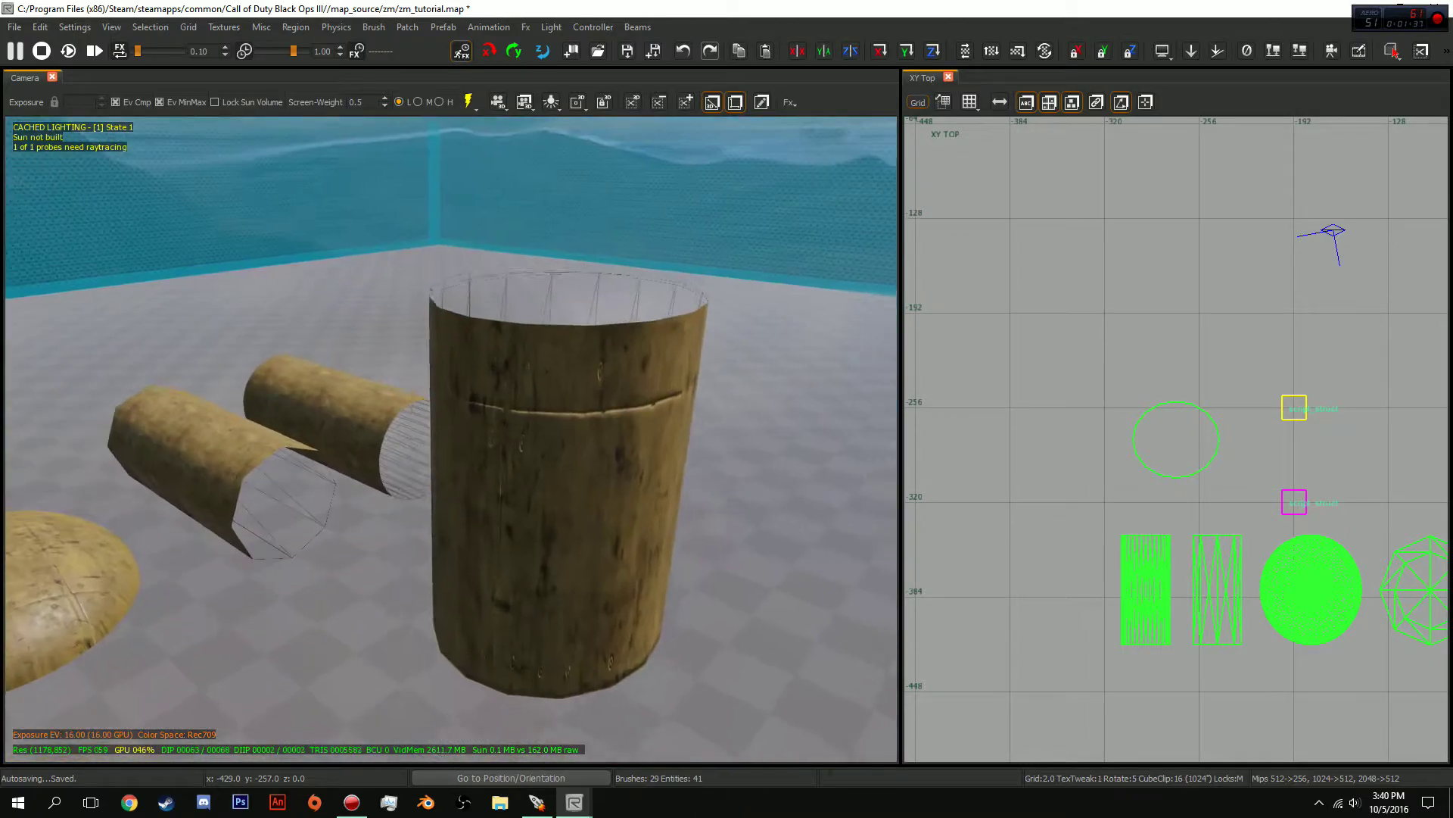
Move beneath the hanging wood cylinder patch, select it, and begin enlarging it to about 65 units
{"action": "key", "text": "Down"}
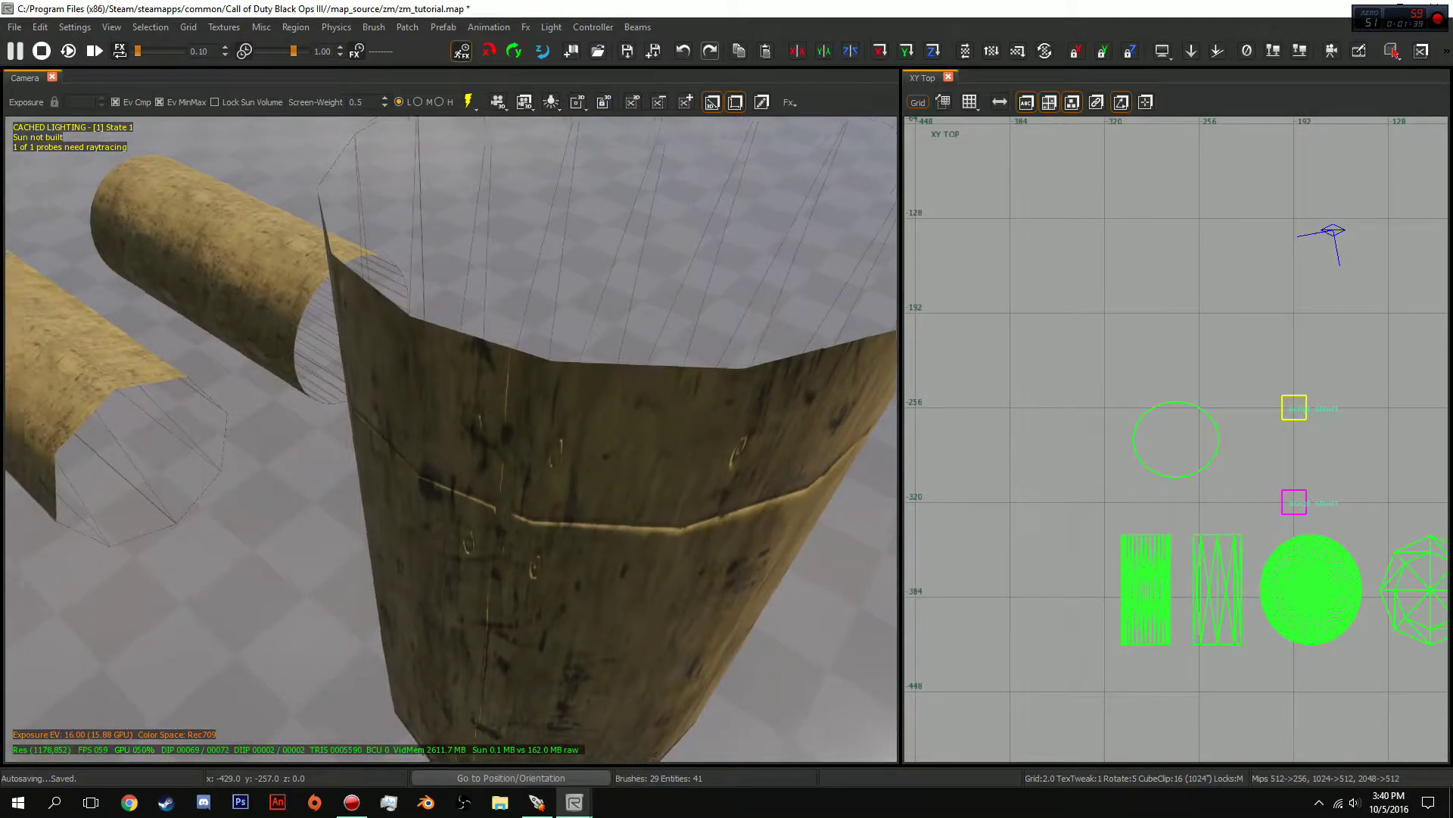
{"action": "key", "text": "Left"}
{"action": "key", "text": "Right"}
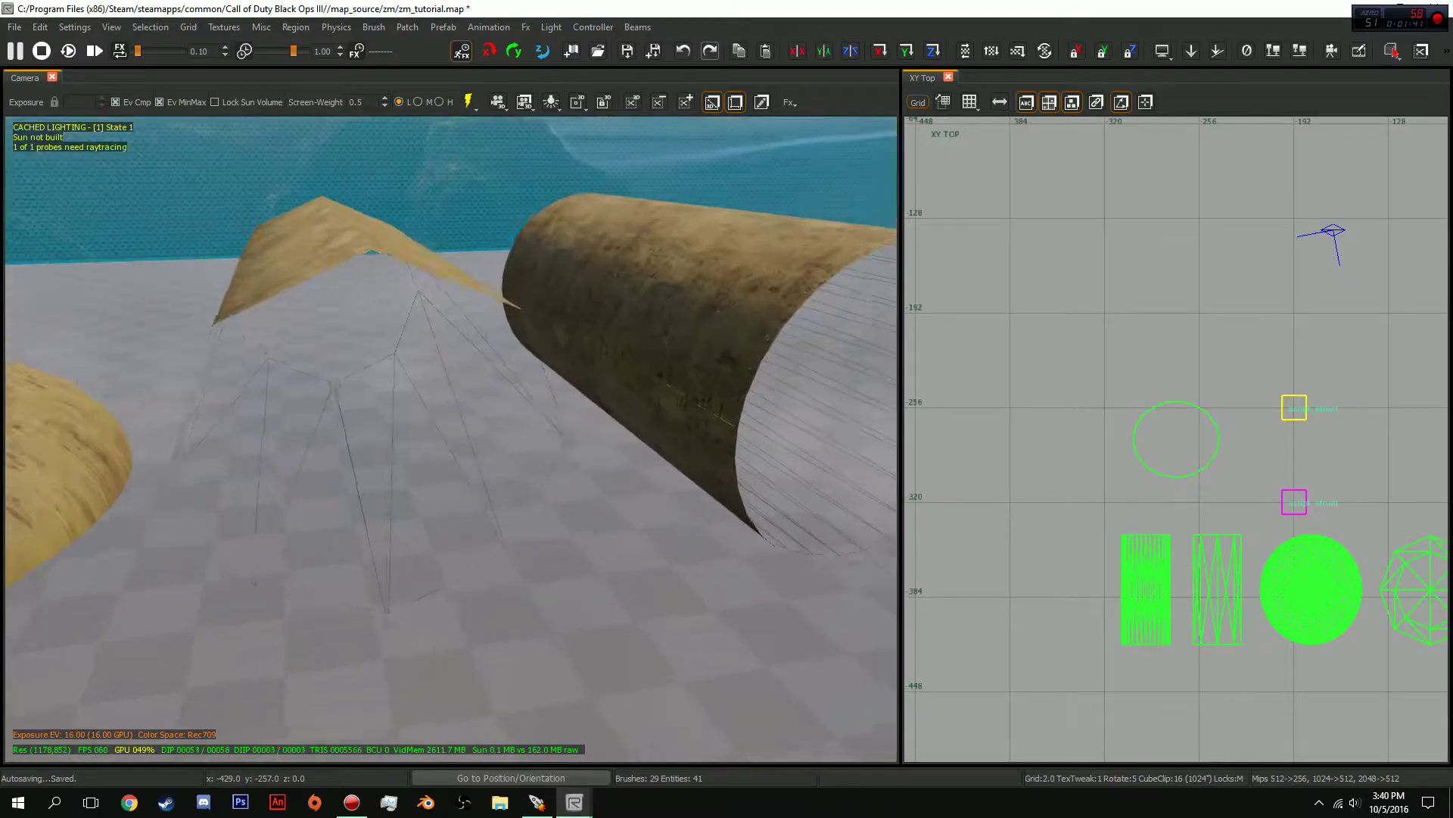
{"action": "key", "text": "Up"}
{"action": "key", "text": "Page_Up"}
{"action": "key", "text": "Up"}
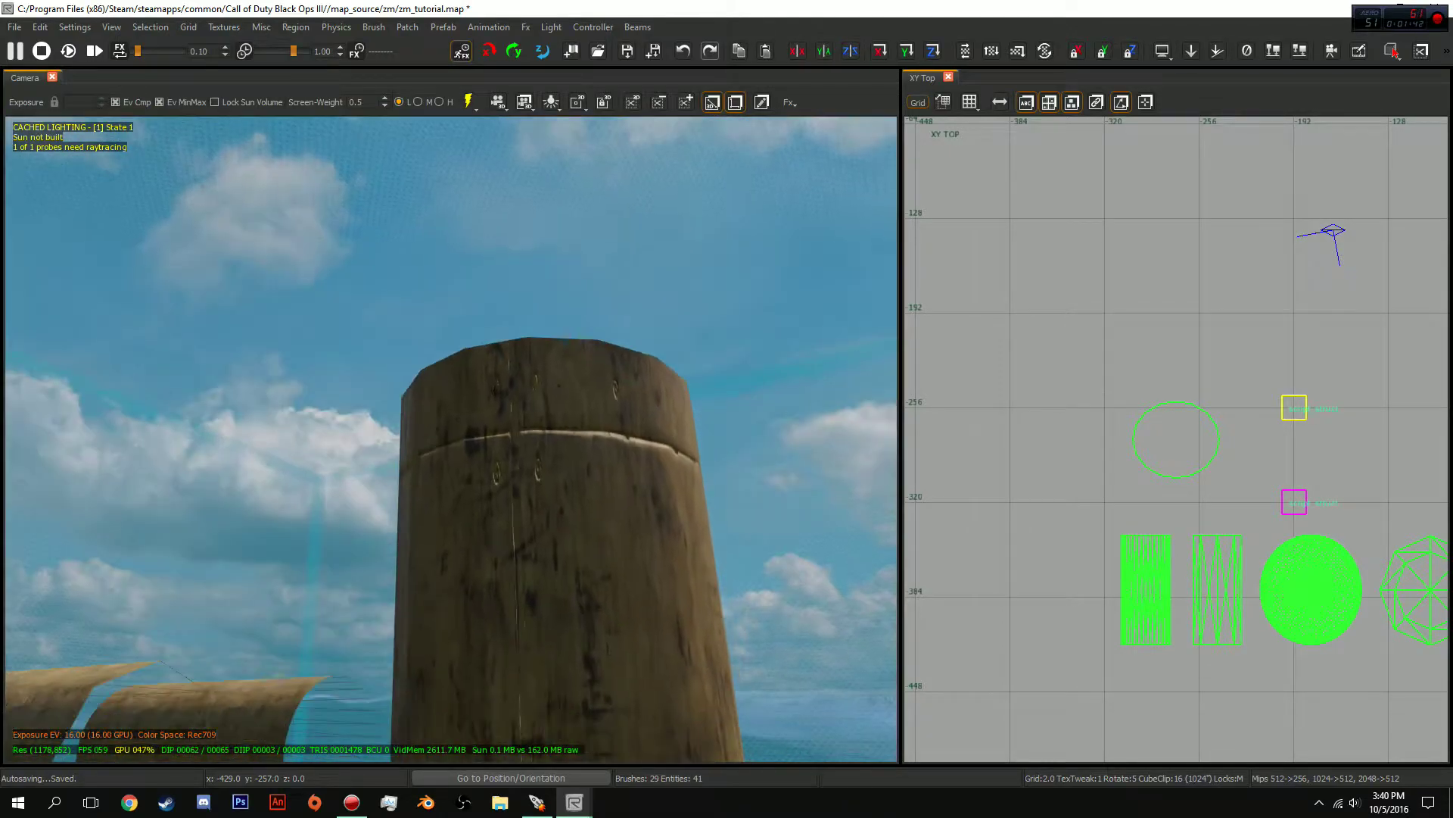
{"action": "key", "text": "Up"}
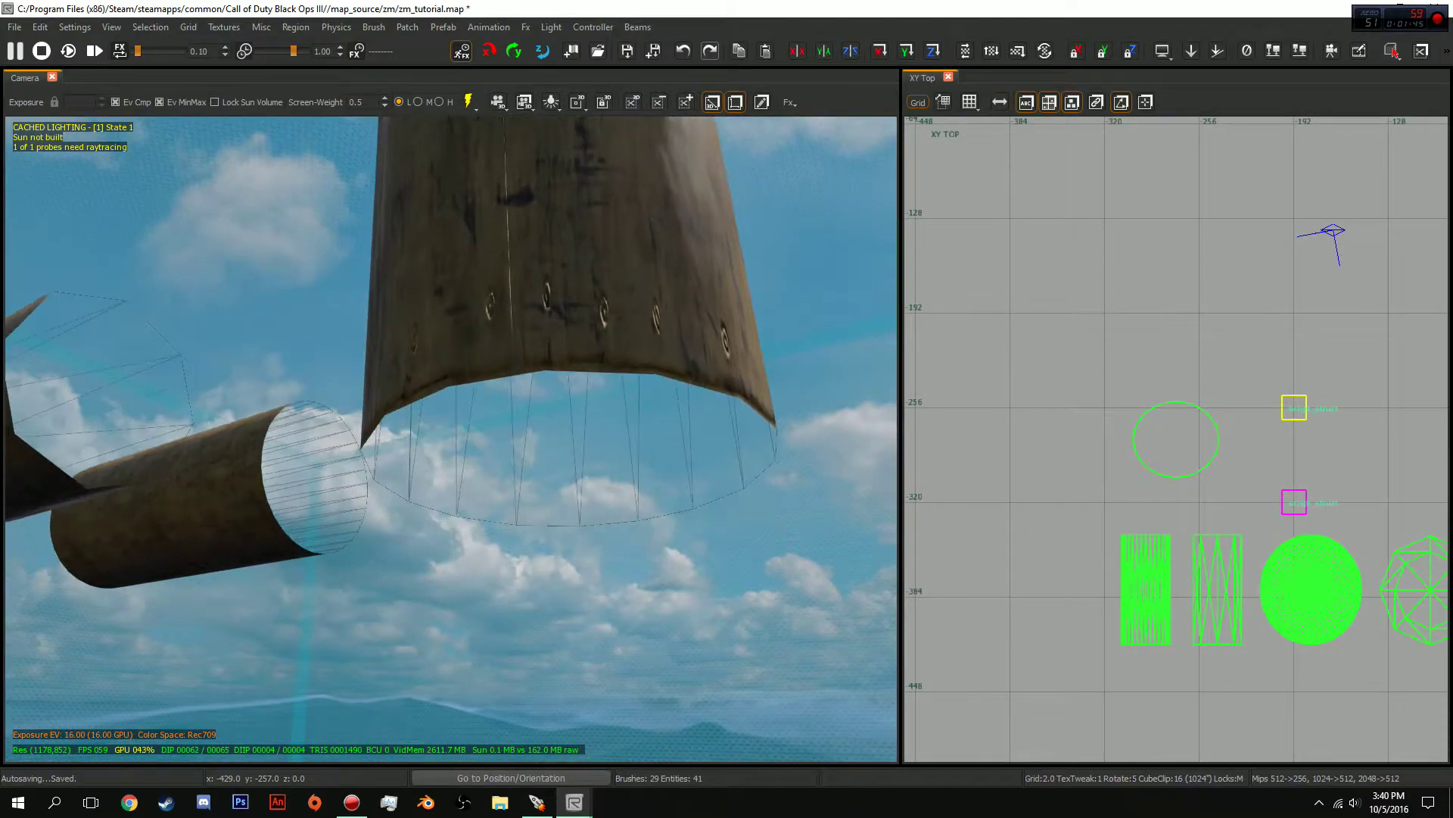
{"action": "left_click_drag", "start_coordinate": [1220, 483], "coordinate": [1228, 492]}
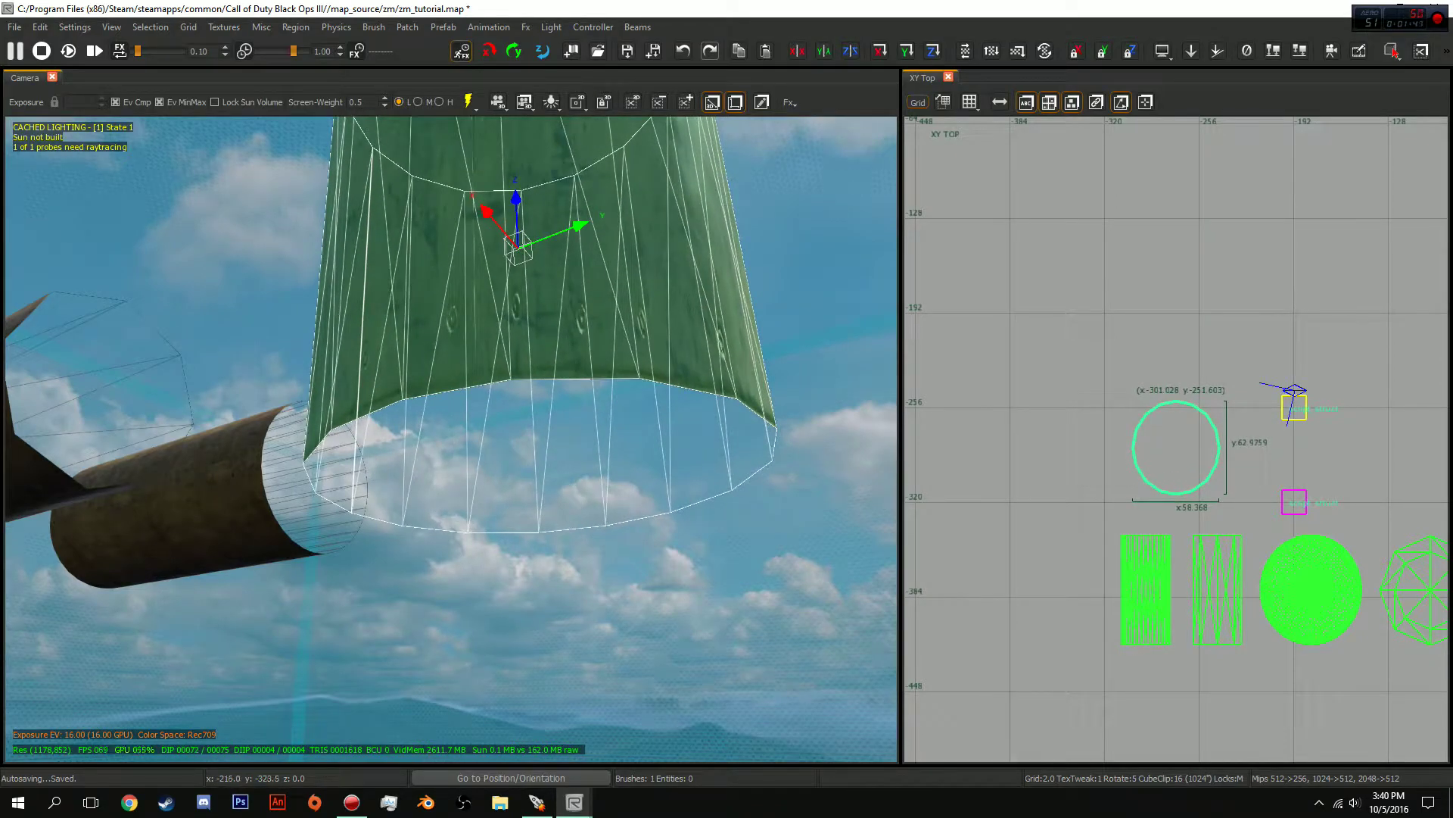
Deselect the enlarged cylinder patch and circle the camera around it
{"action": "key", "text": "Escape"}
{"action": "key", "text": "Down"}
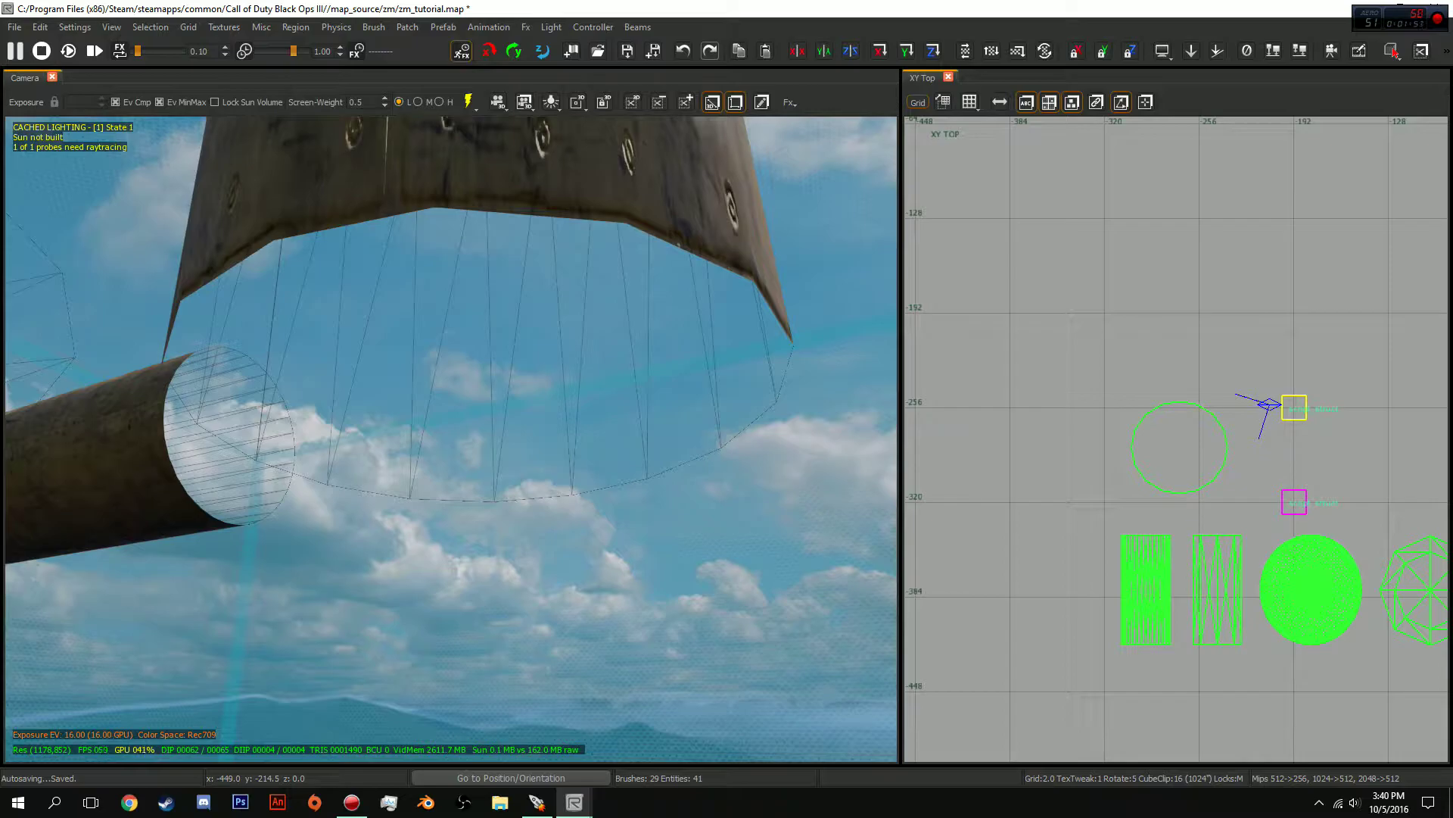
{"action": "scroll", "coordinate": [1150, 430], "scroll_direction": "up", "scroll_amount": 4}
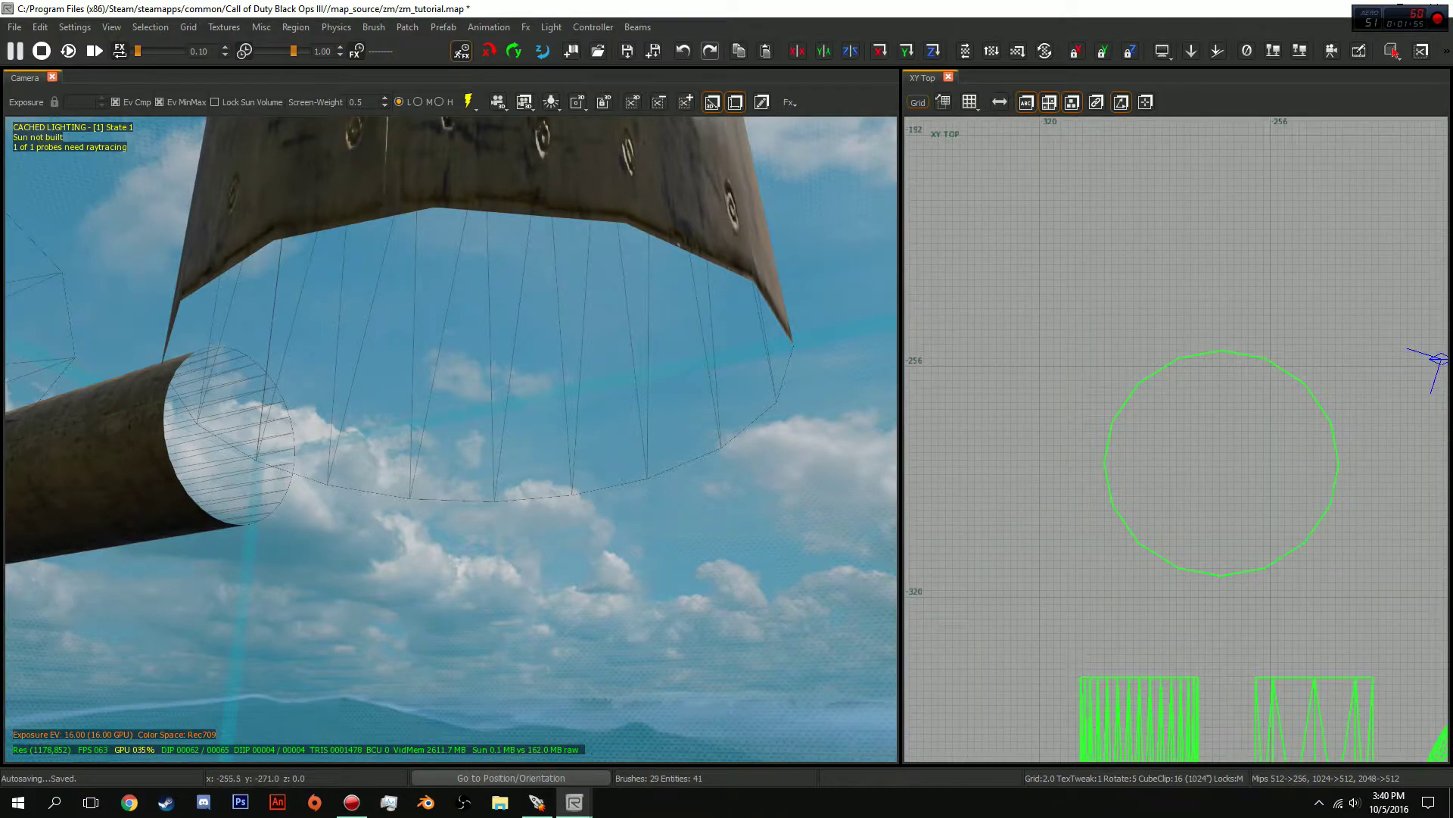
{"action": "key", "text": "Up"}
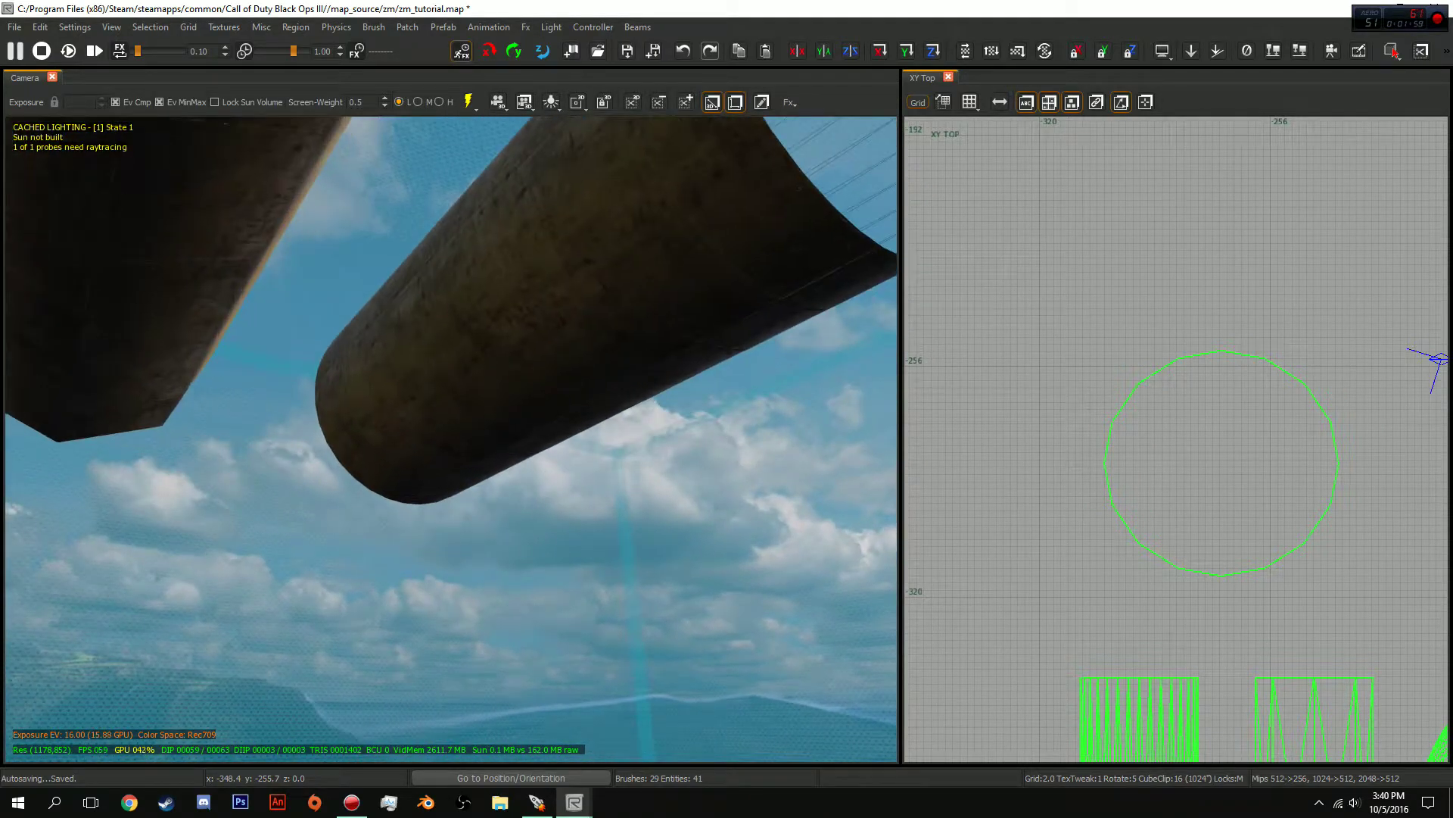
{"action": "key", "text": "Left"}
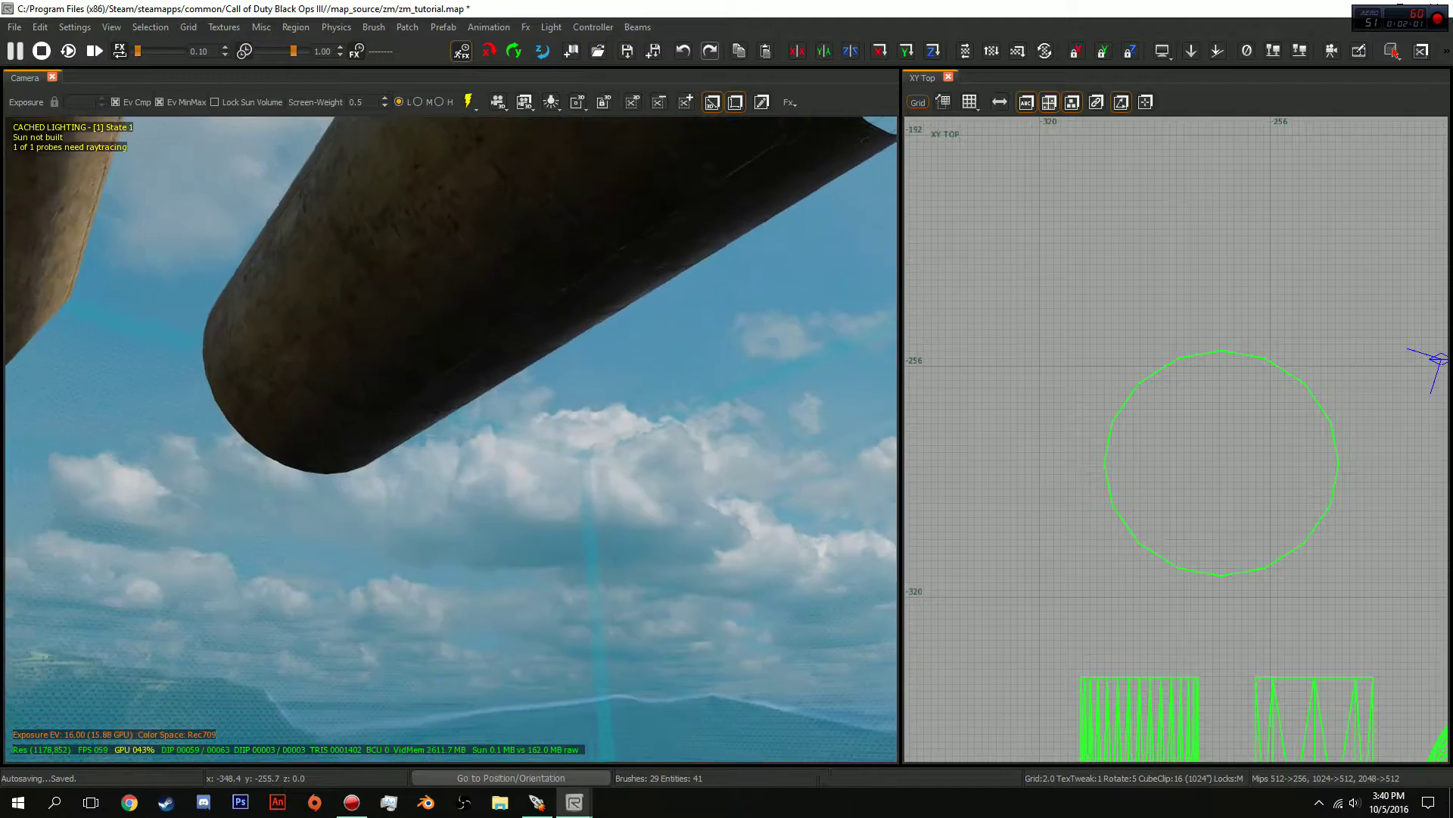
Cycle the 2D view through front and side back to top, moving toward the pipe patches
{"action": "key", "text": "ctrl+Tab"}
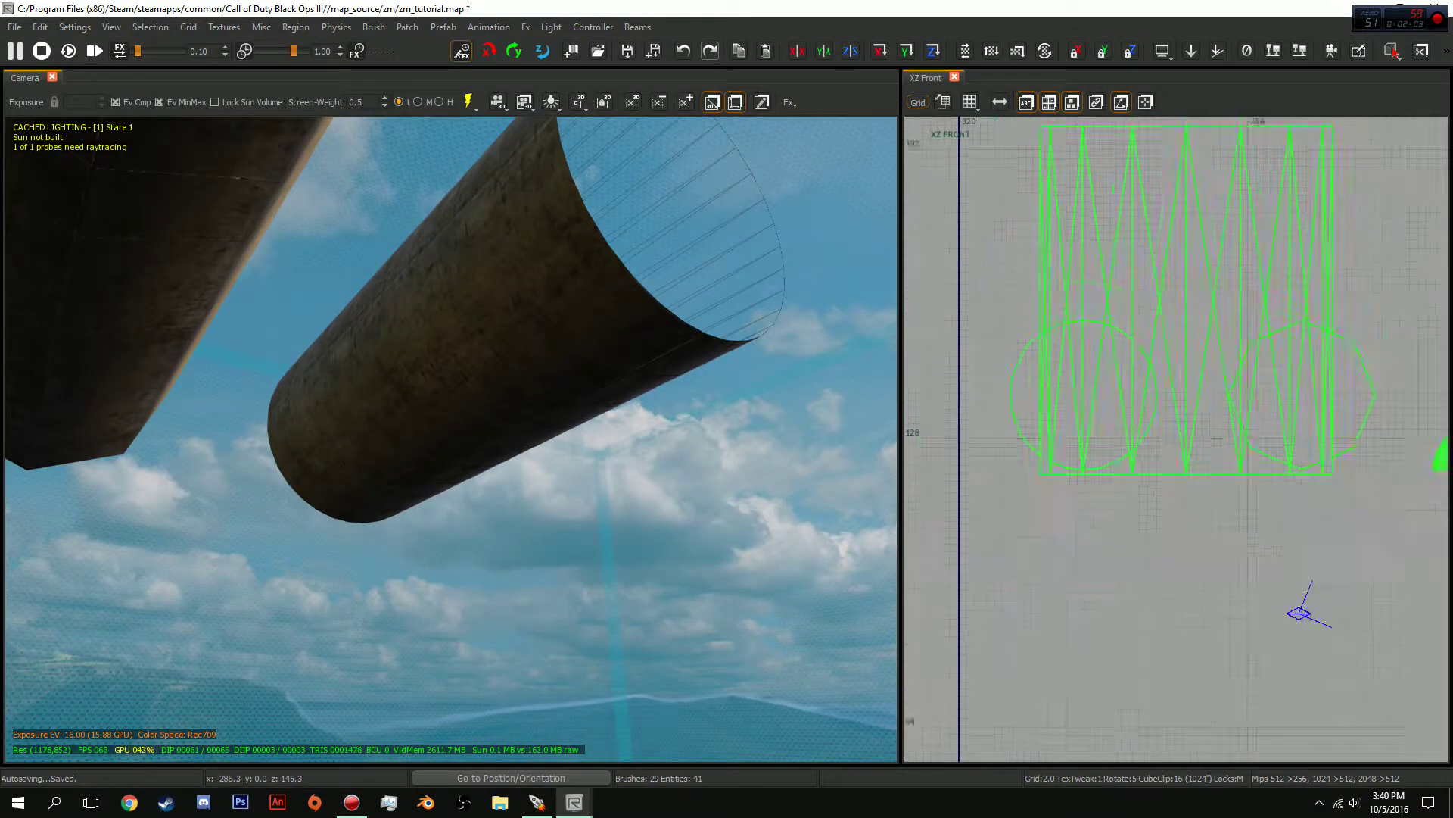
{"action": "key", "text": "ctrl+shift+Tab"}
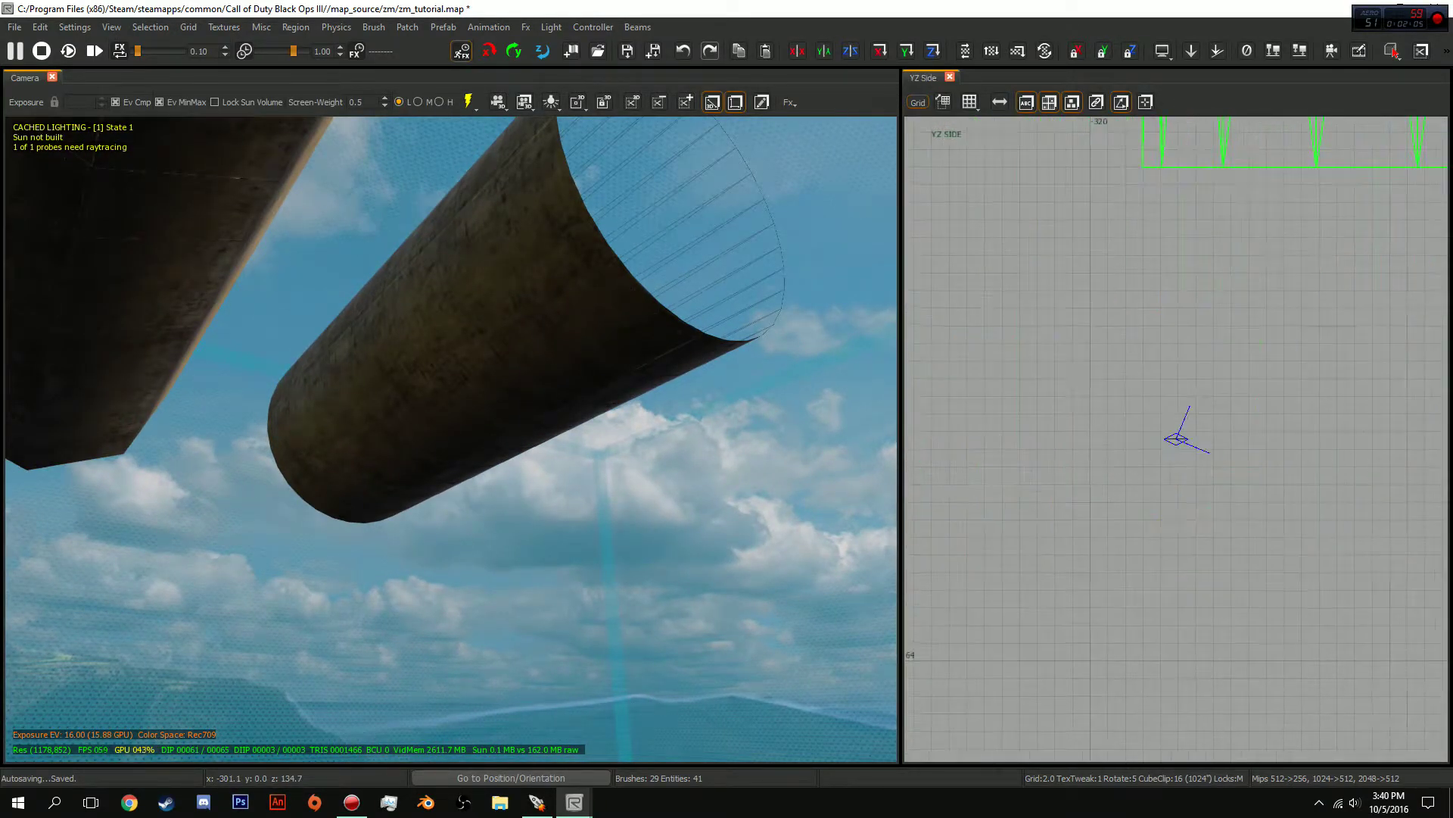
{"action": "key", "text": "ctrl+Tab"}
{"action": "key", "text": "ctrl+Tab"}
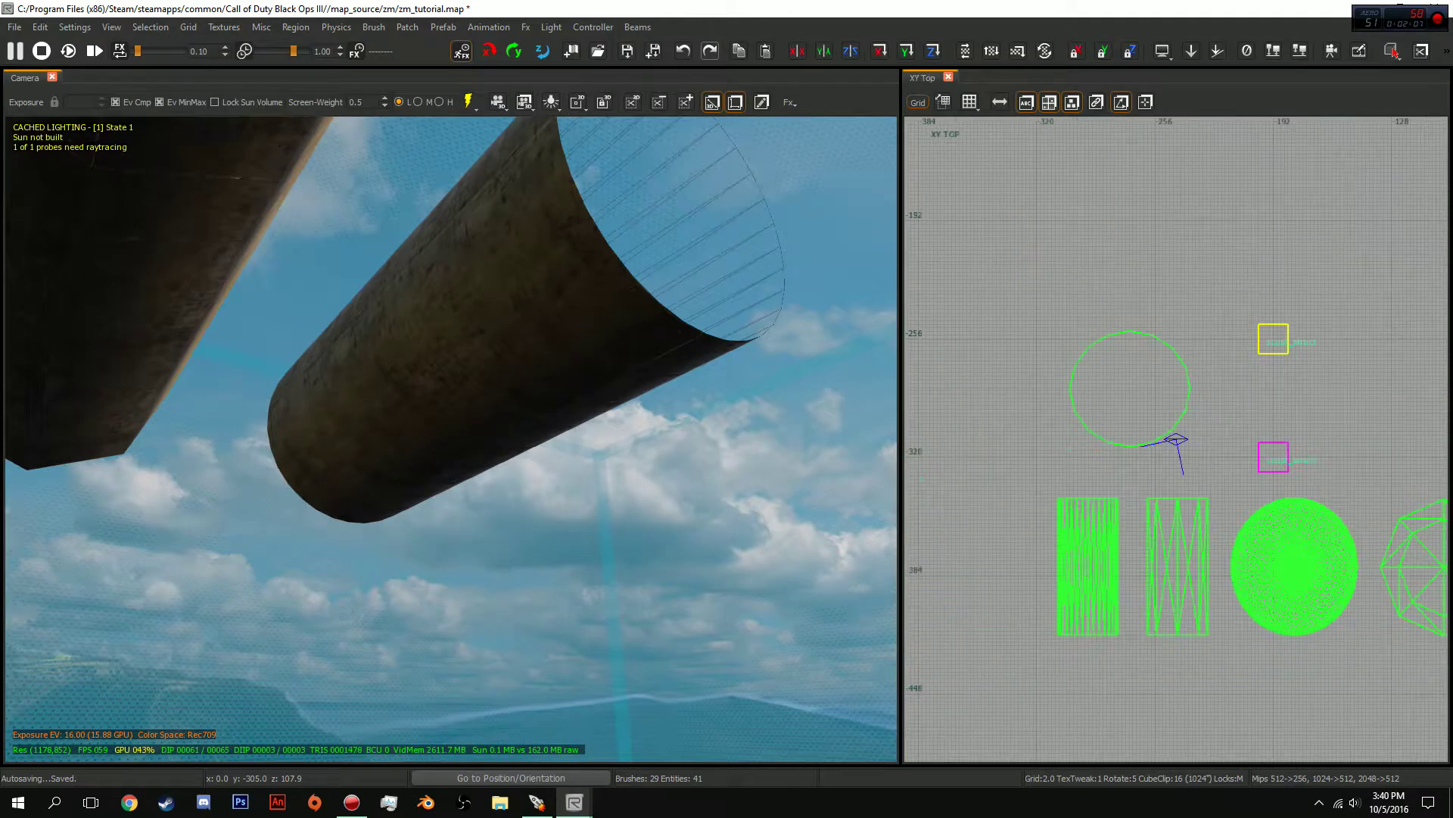
{"action": "key", "text": "Page_Down"}
{"action": "key", "text": "Left"}
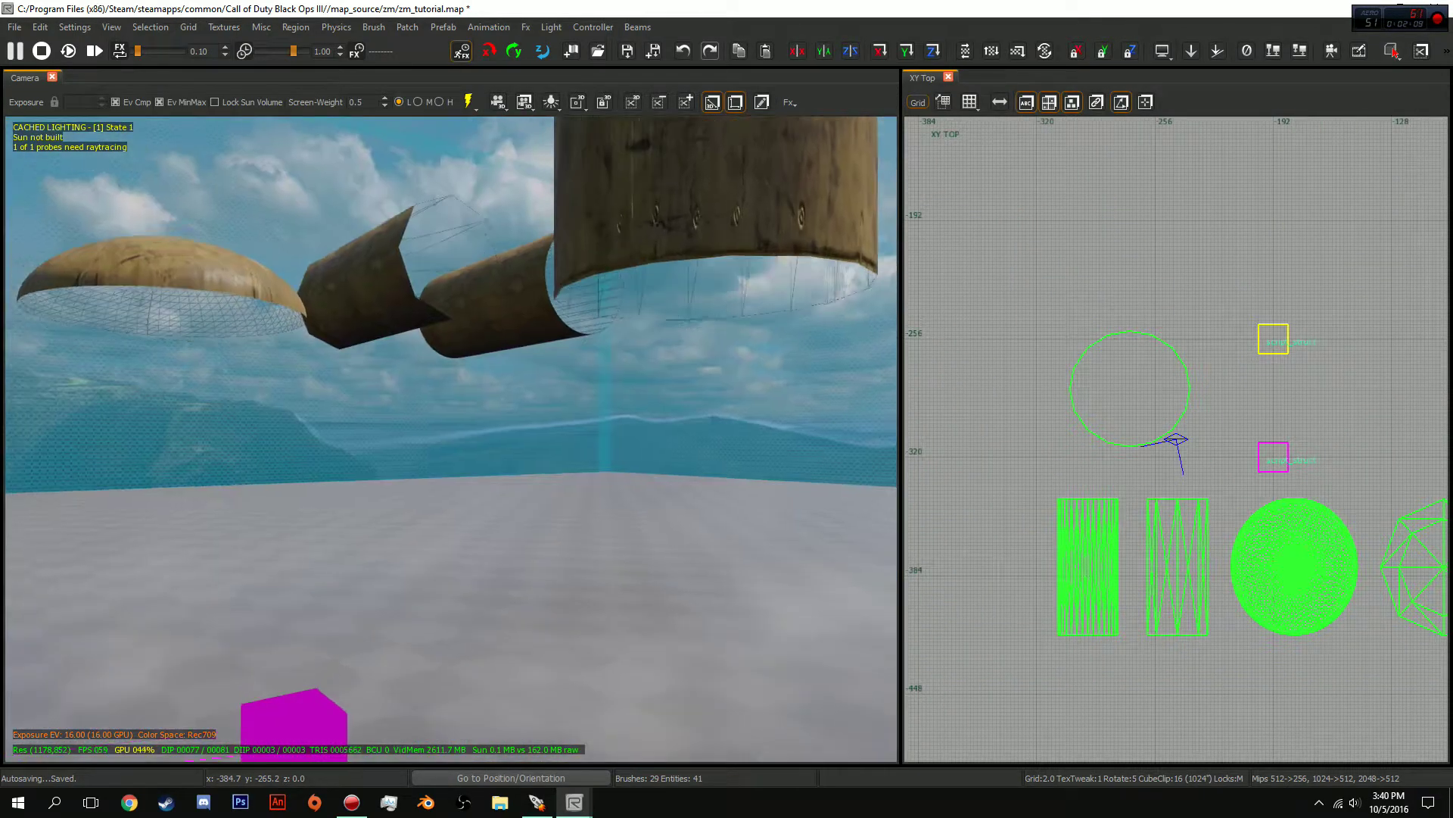
{"action": "key", "text": "Up"}
{"action": "key", "text": "Page_Down"}
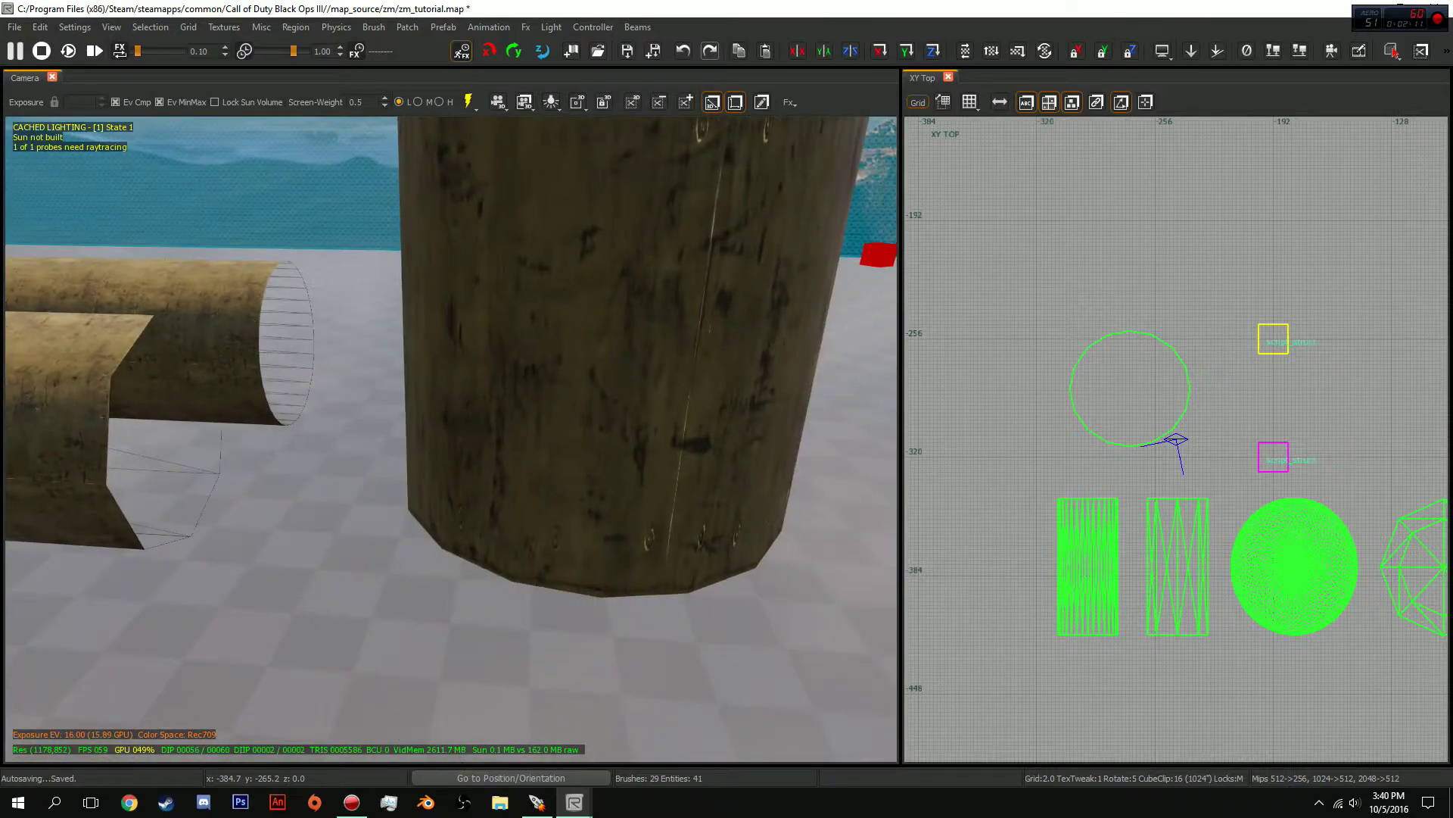
Select the standing cylinder patch and delete it
{"action": "left_click", "coordinate": [451, 439], "text": "shift"}
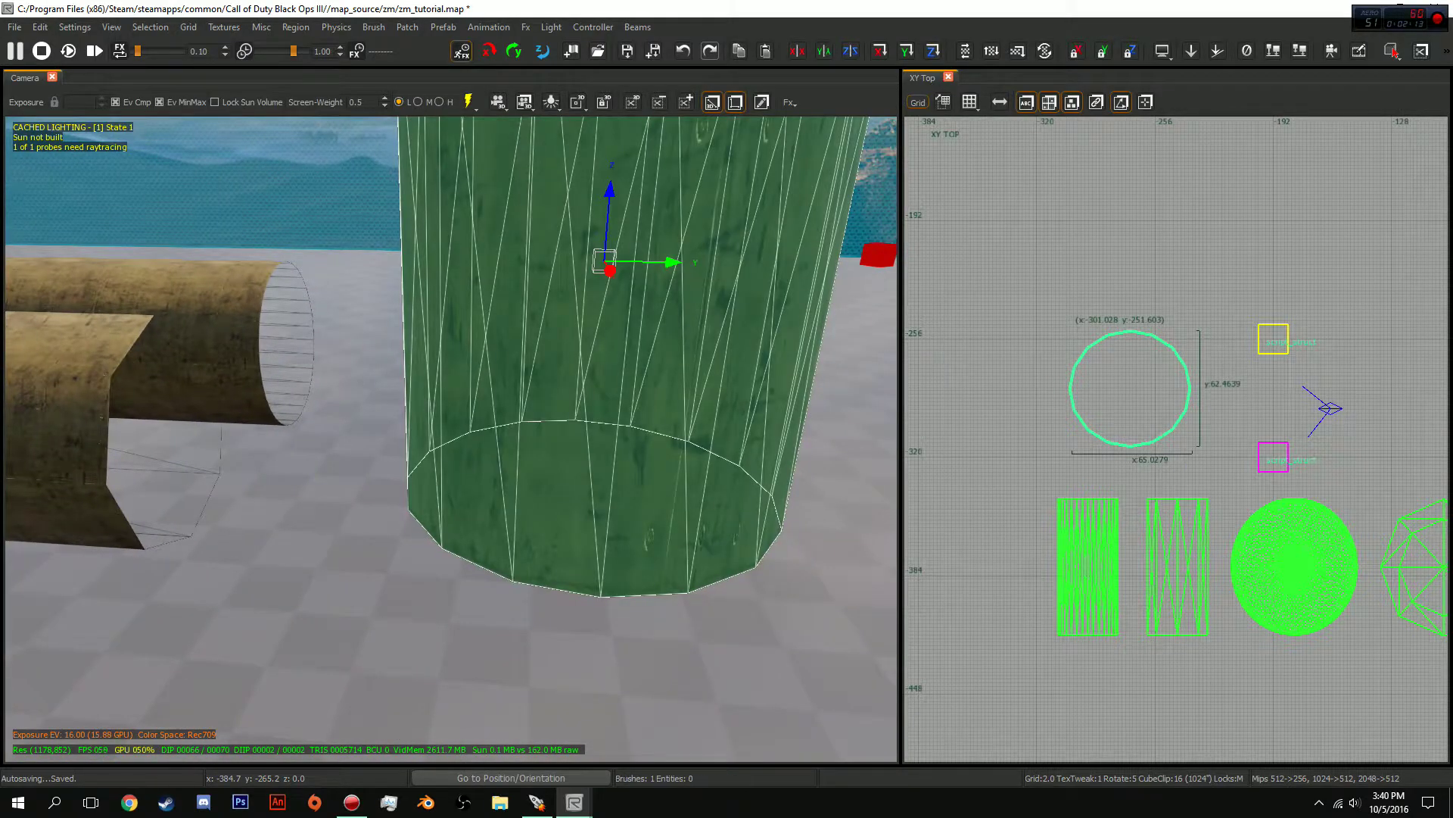
{"action": "key", "text": "Delete"}
{"action": "key", "text": "Right"}
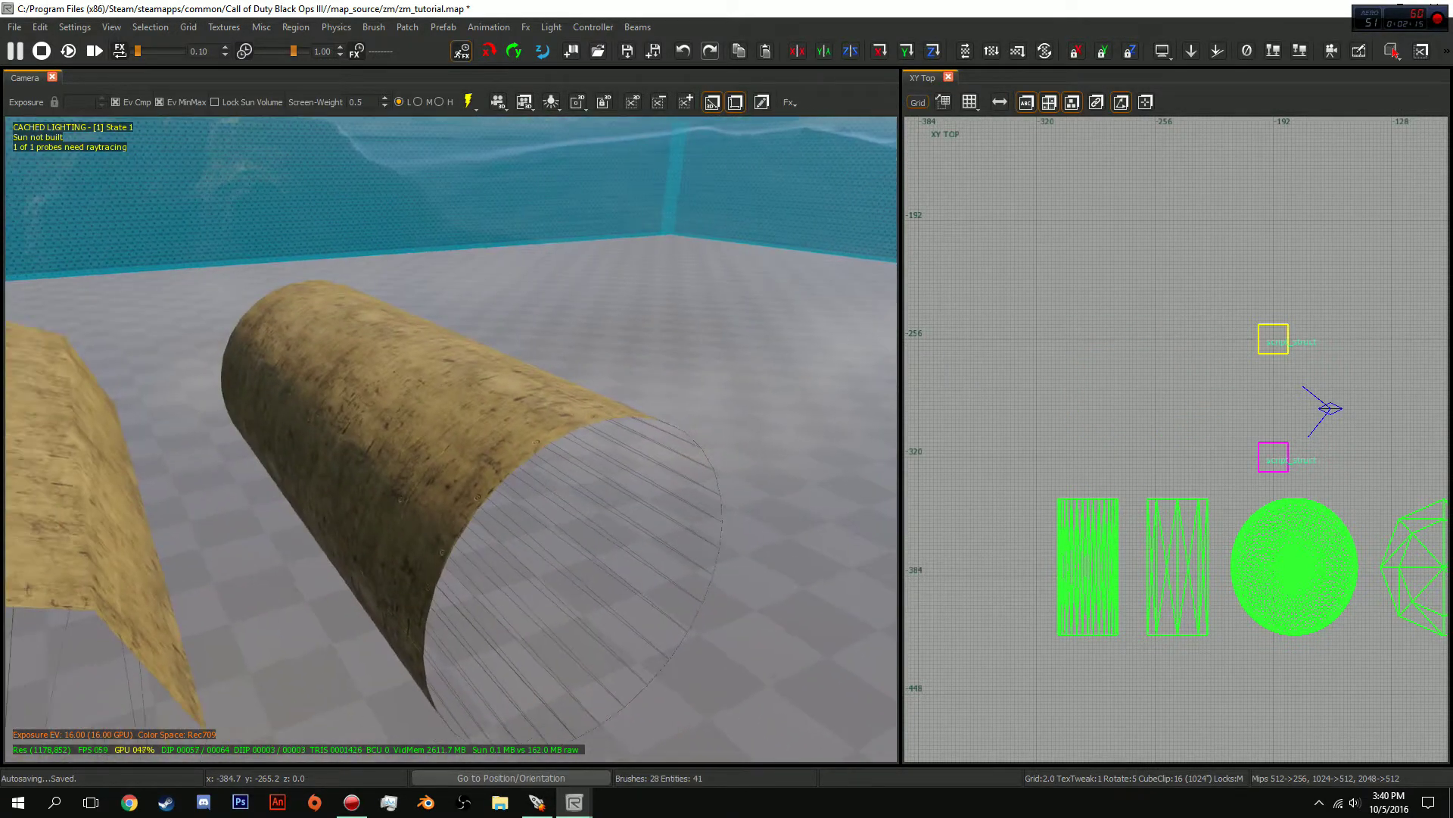
Fly the camera down close above the two remaining pipe patches
{"action": "key", "text": "Down"}
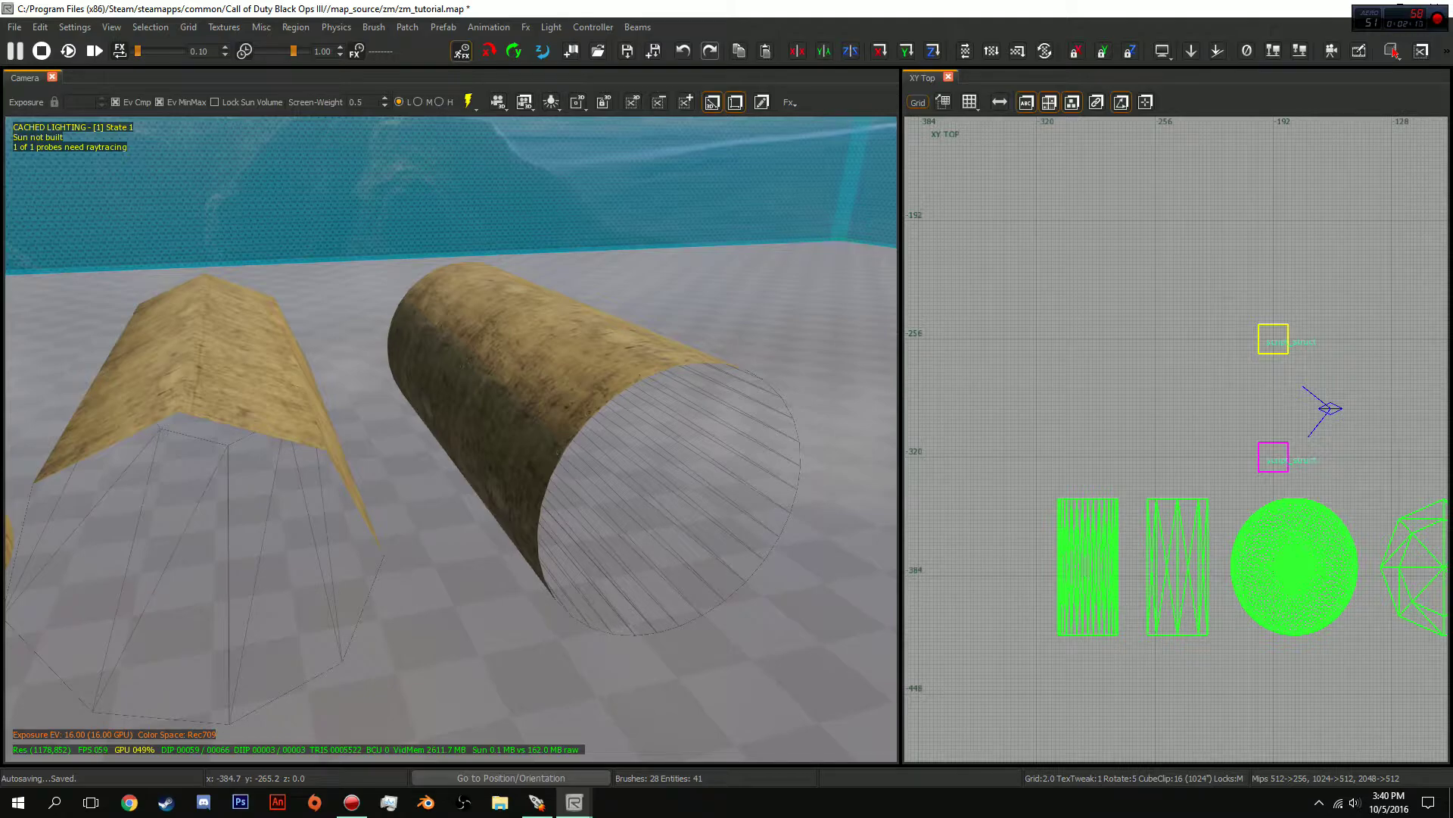
{"action": "key", "text": "Page_Up"}
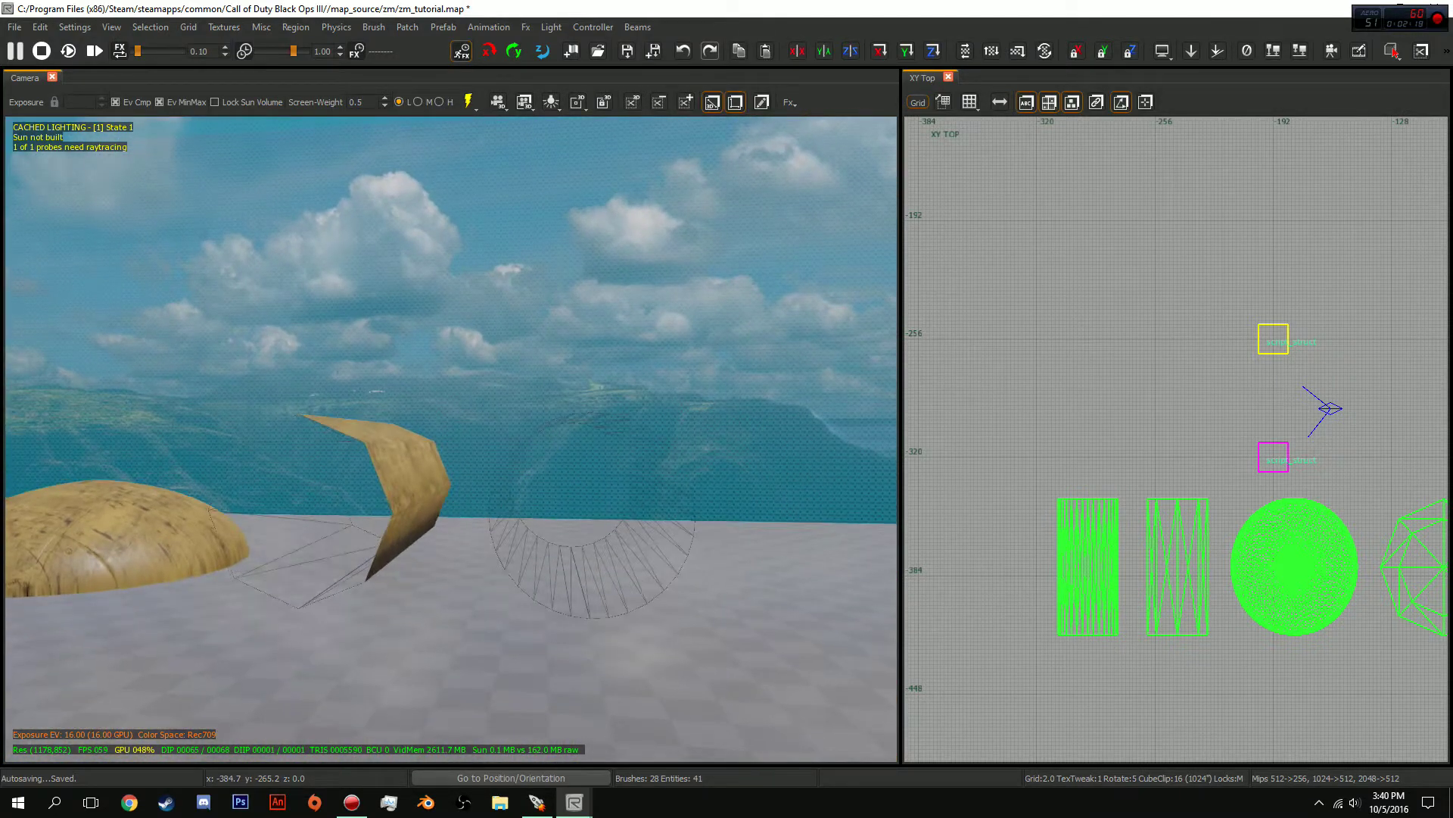
{"action": "key", "text": "Up"}
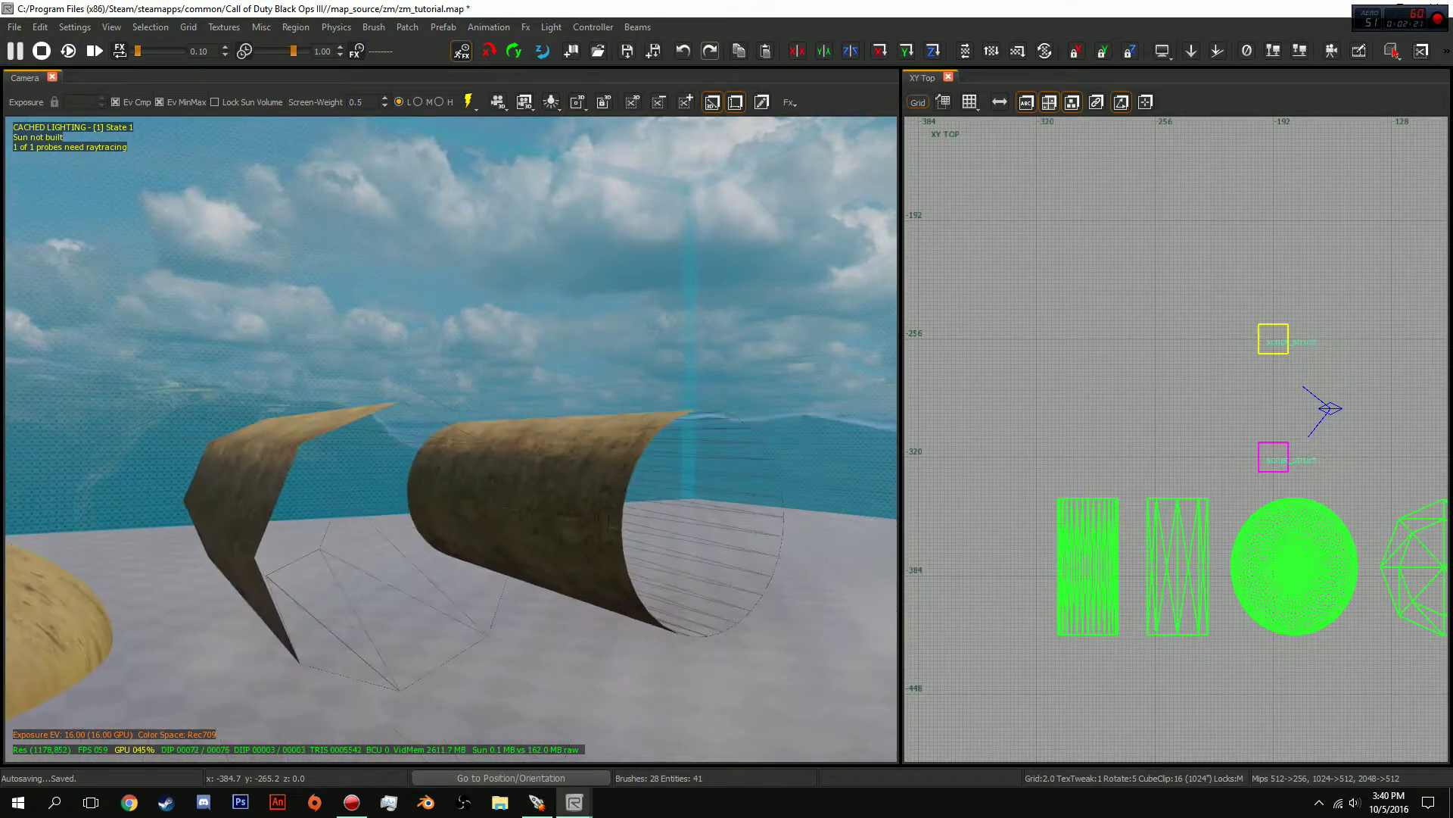
{"action": "key", "text": "Down"}
{"action": "key", "text": "Page_Down"}
{"action": "key", "text": "Up"}
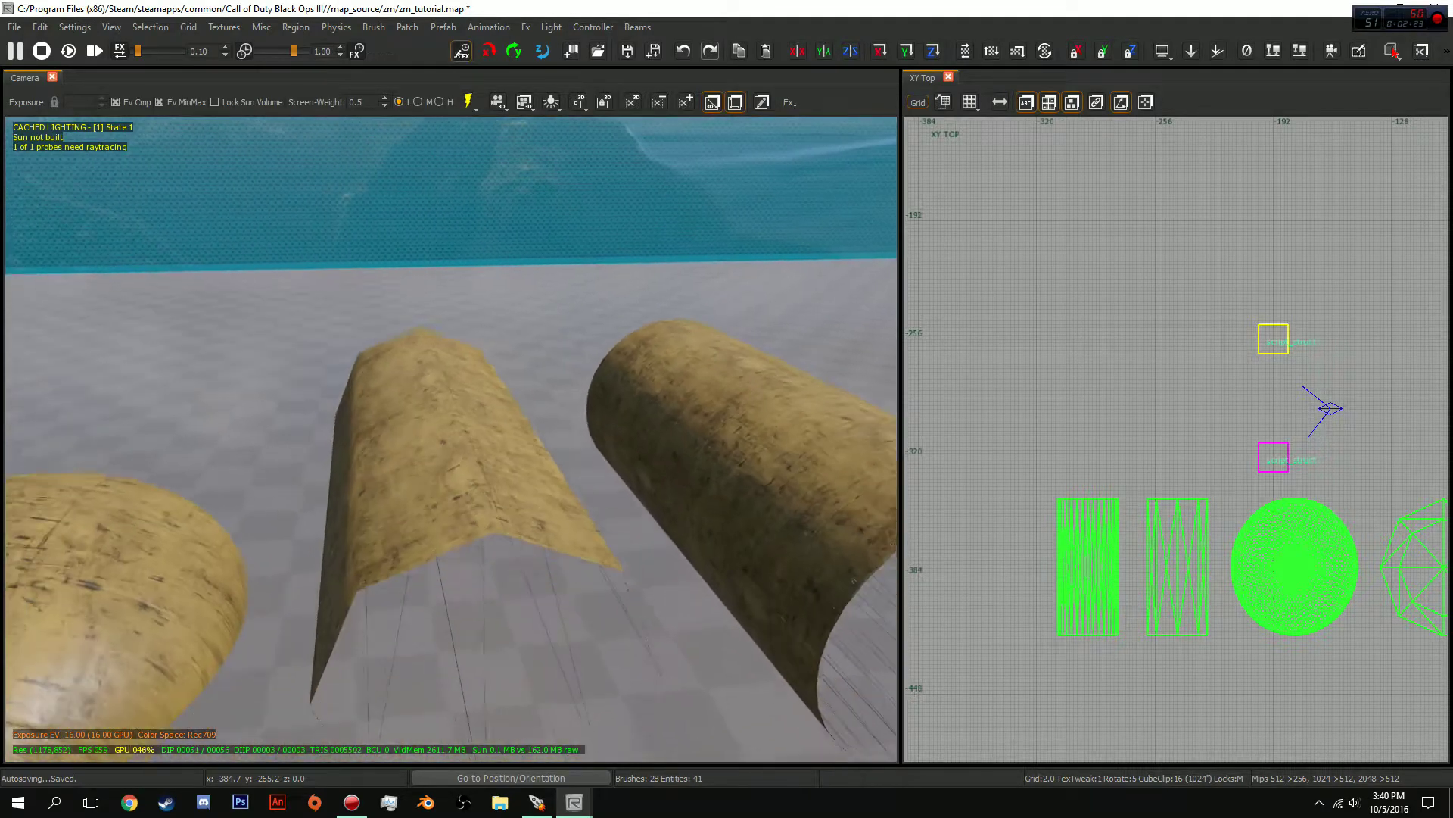
{"action": "key", "text": "Up"}
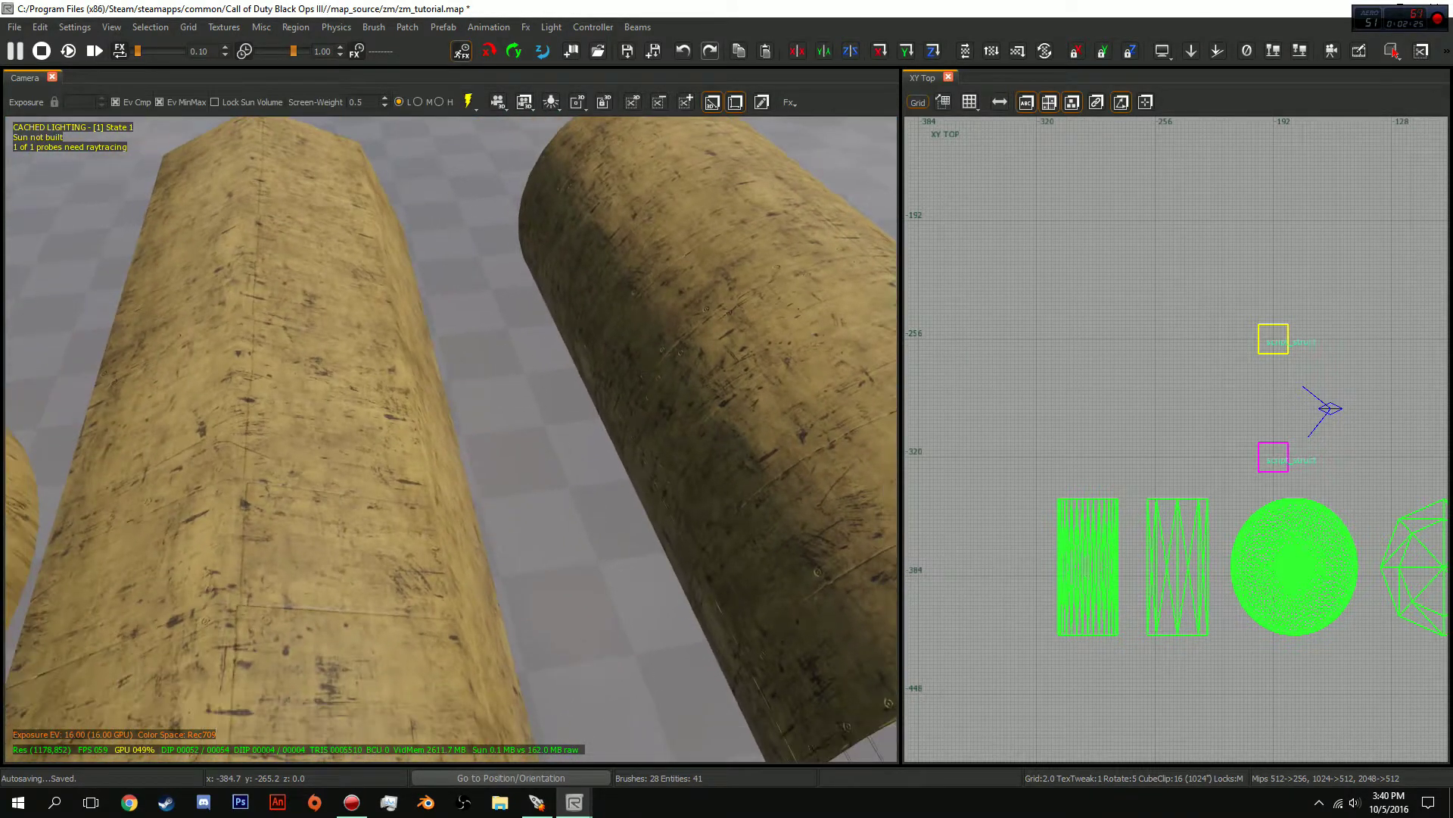
Select the left pipe patch and frame its whole wireframe in the camera
{"action": "left_click", "coordinate": [264, 454], "text": "shift"}
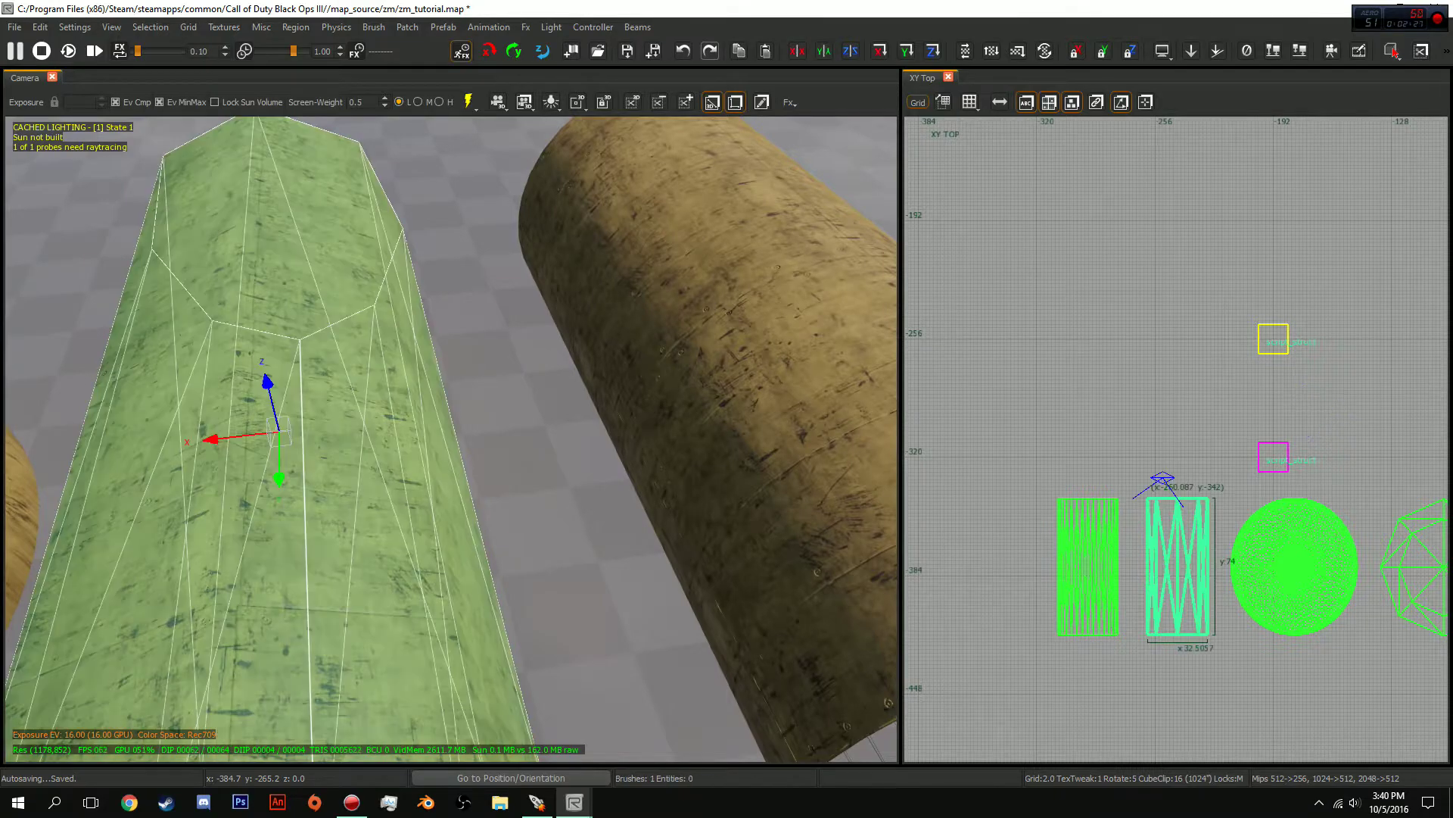
{"action": "key", "text": "Down"}
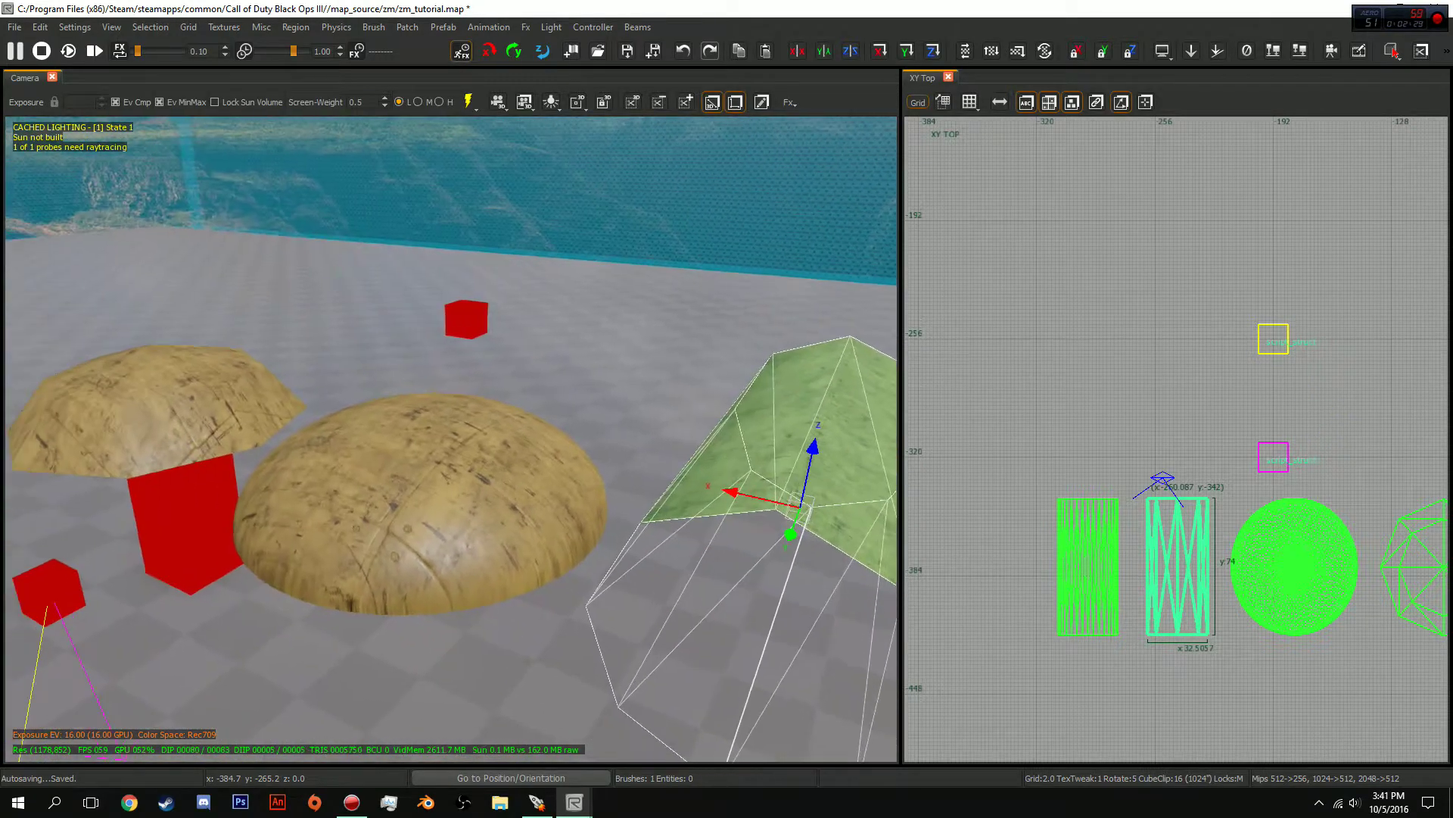
{"action": "key", "text": "Up"}
{"action": "key", "text": "Up"}
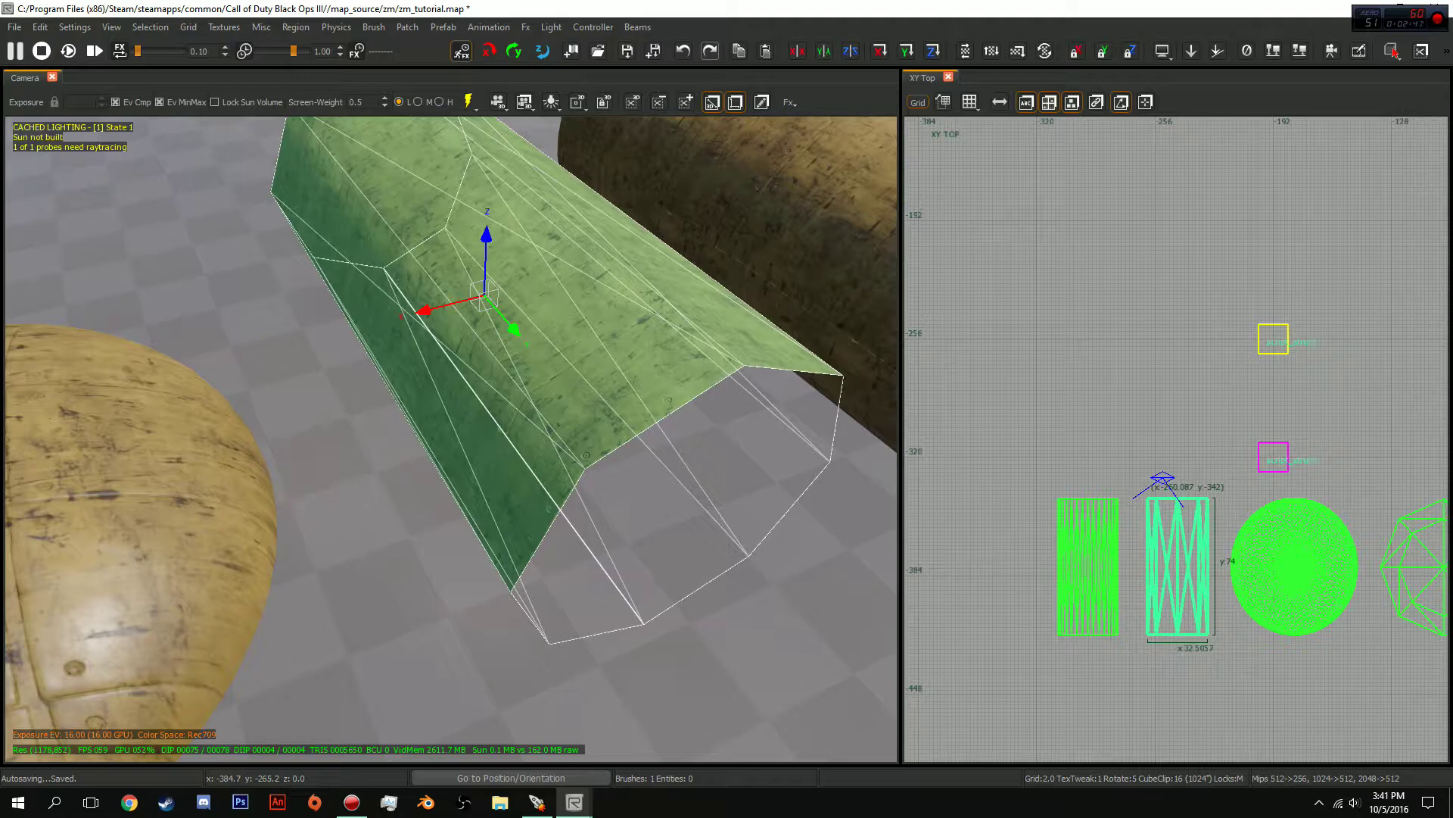
{"action": "middle_click", "coordinate": [1236, 454]}
{"action": "key", "text": "c"}
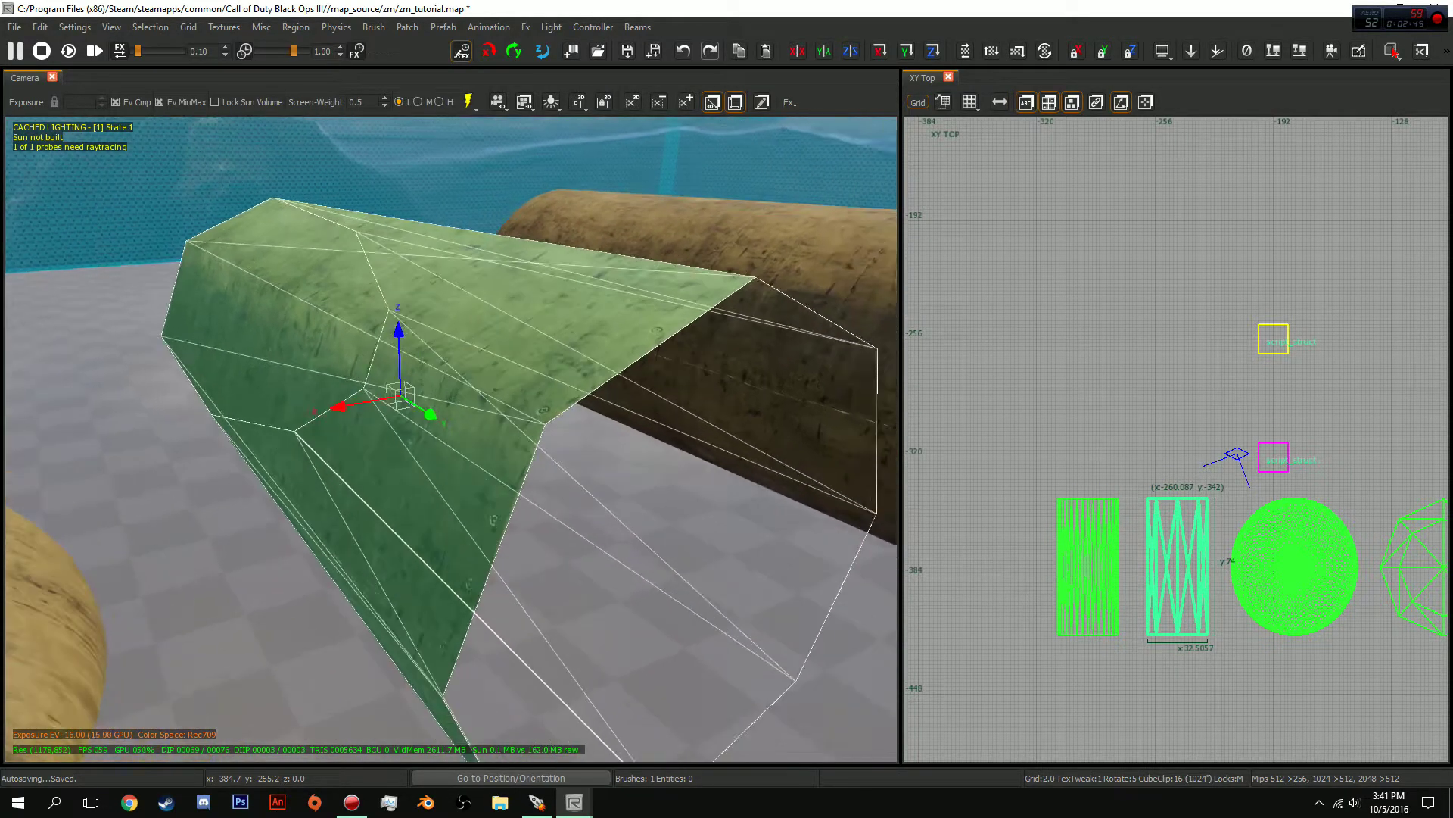
{"action": "key", "text": "Down"}
{"action": "key", "text": "Up"}
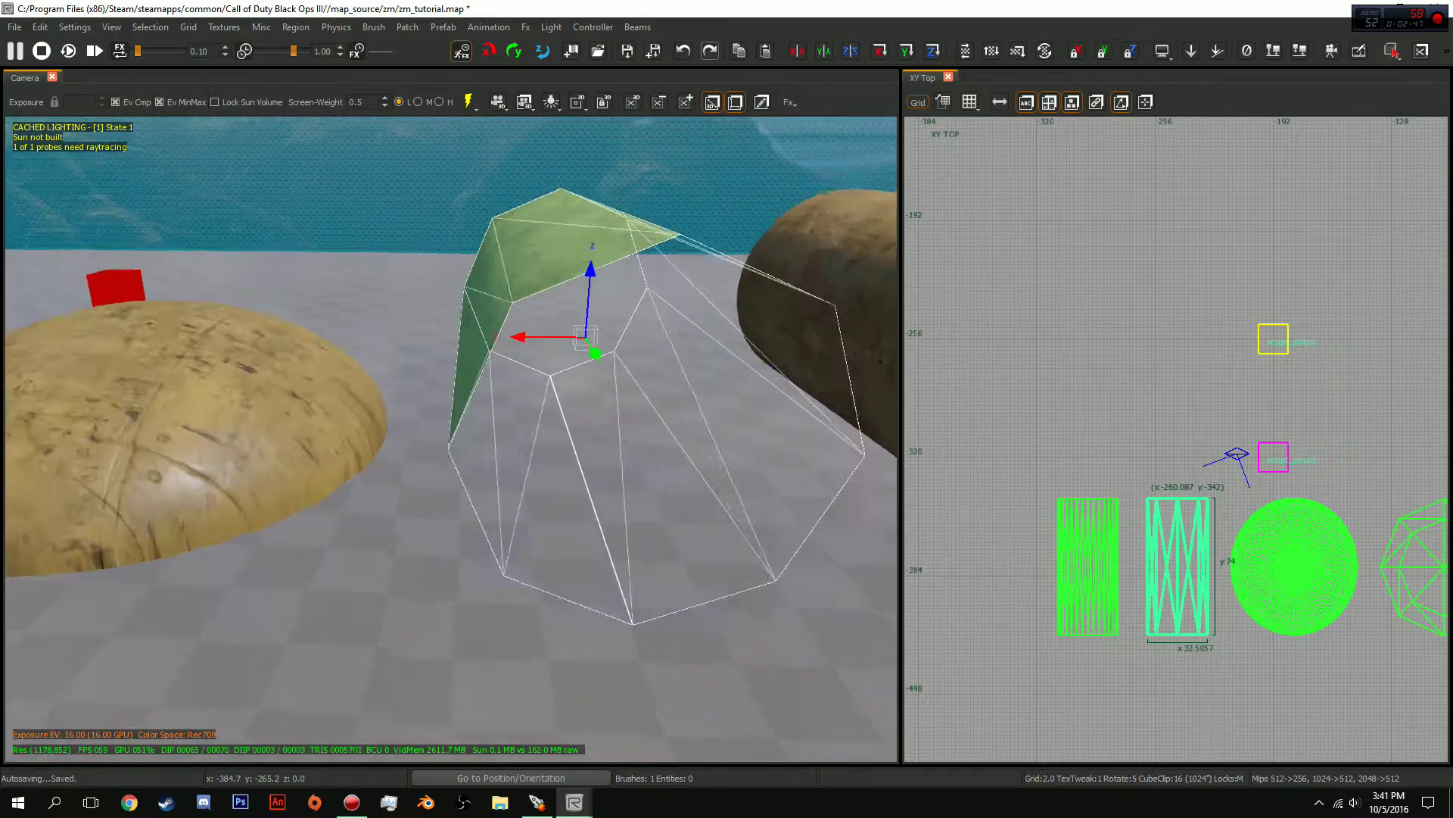
{"action": "key", "text": "Down"}
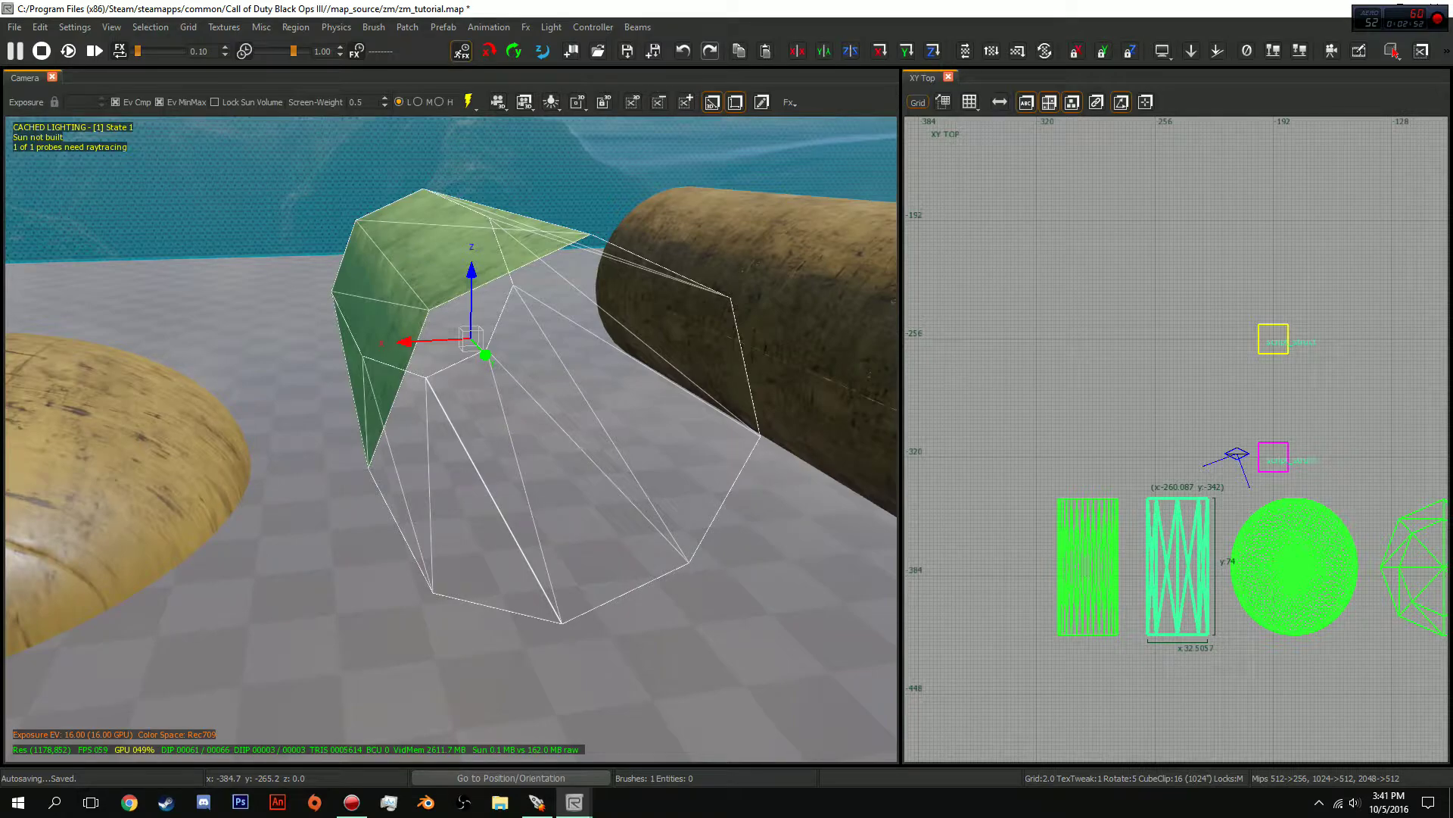
Add subdivision segments to smooth the half-cylinder patch, inspect it from the side, and deselect
{"action": "key", "text": "plus"}
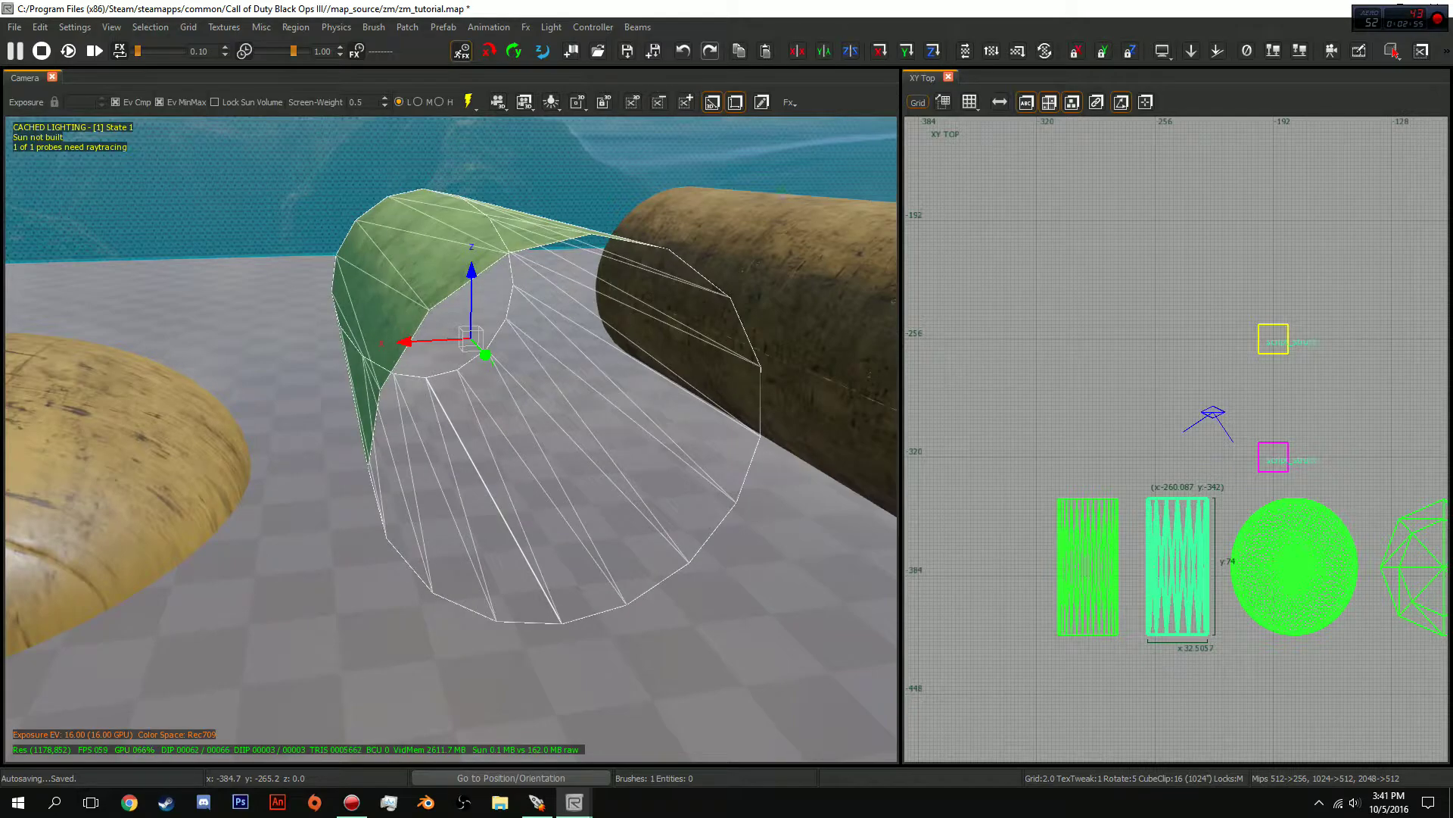
{"action": "key", "text": "Left"}
{"action": "key", "text": "Left"}
{"action": "key", "text": "Left"}
{"action": "key", "text": "Left"}
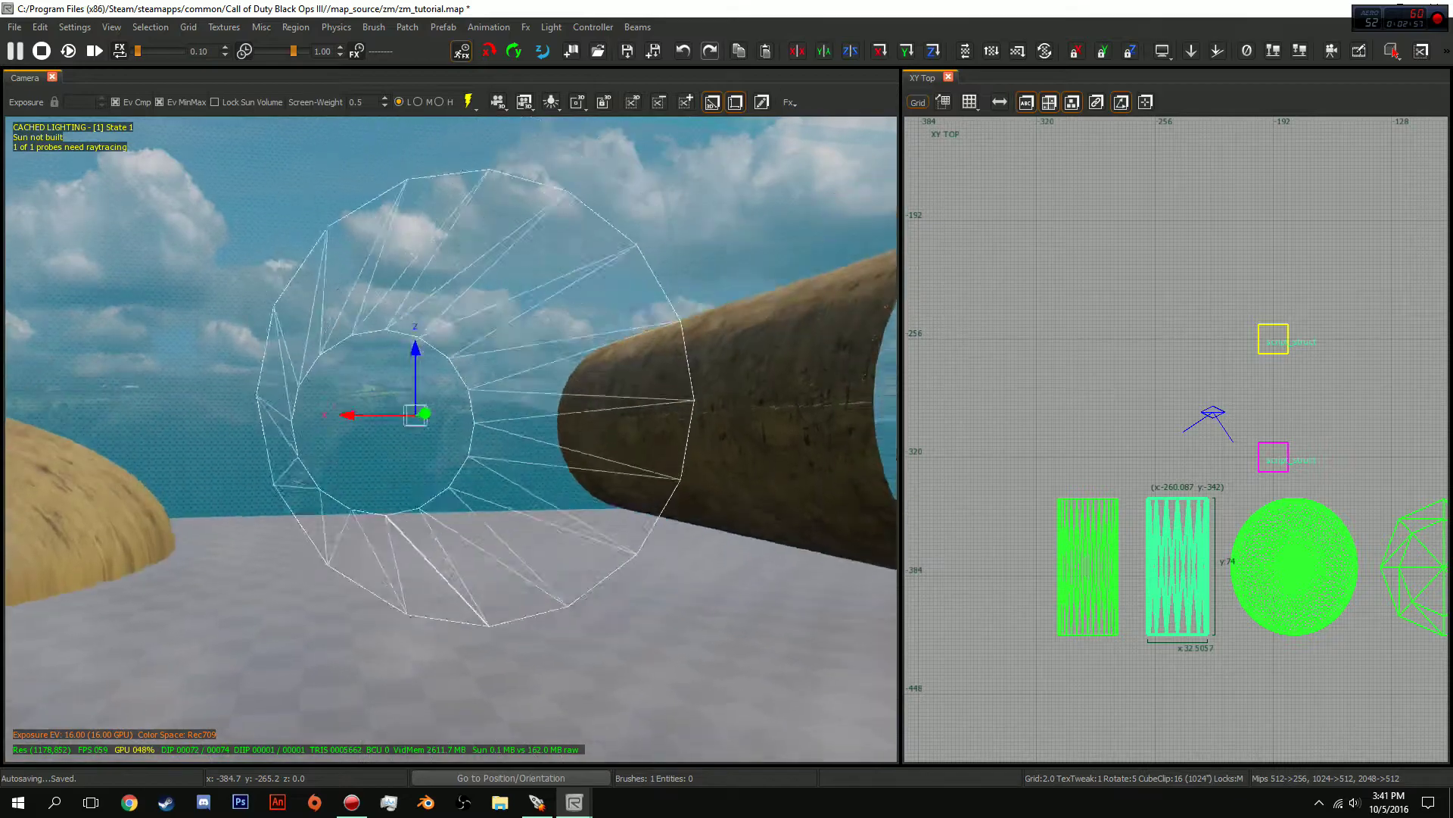
{"action": "key", "text": "Left"}
{"action": "key", "text": "Left"}
{"action": "key", "text": "Left"}
{"action": "key", "text": "Left"}
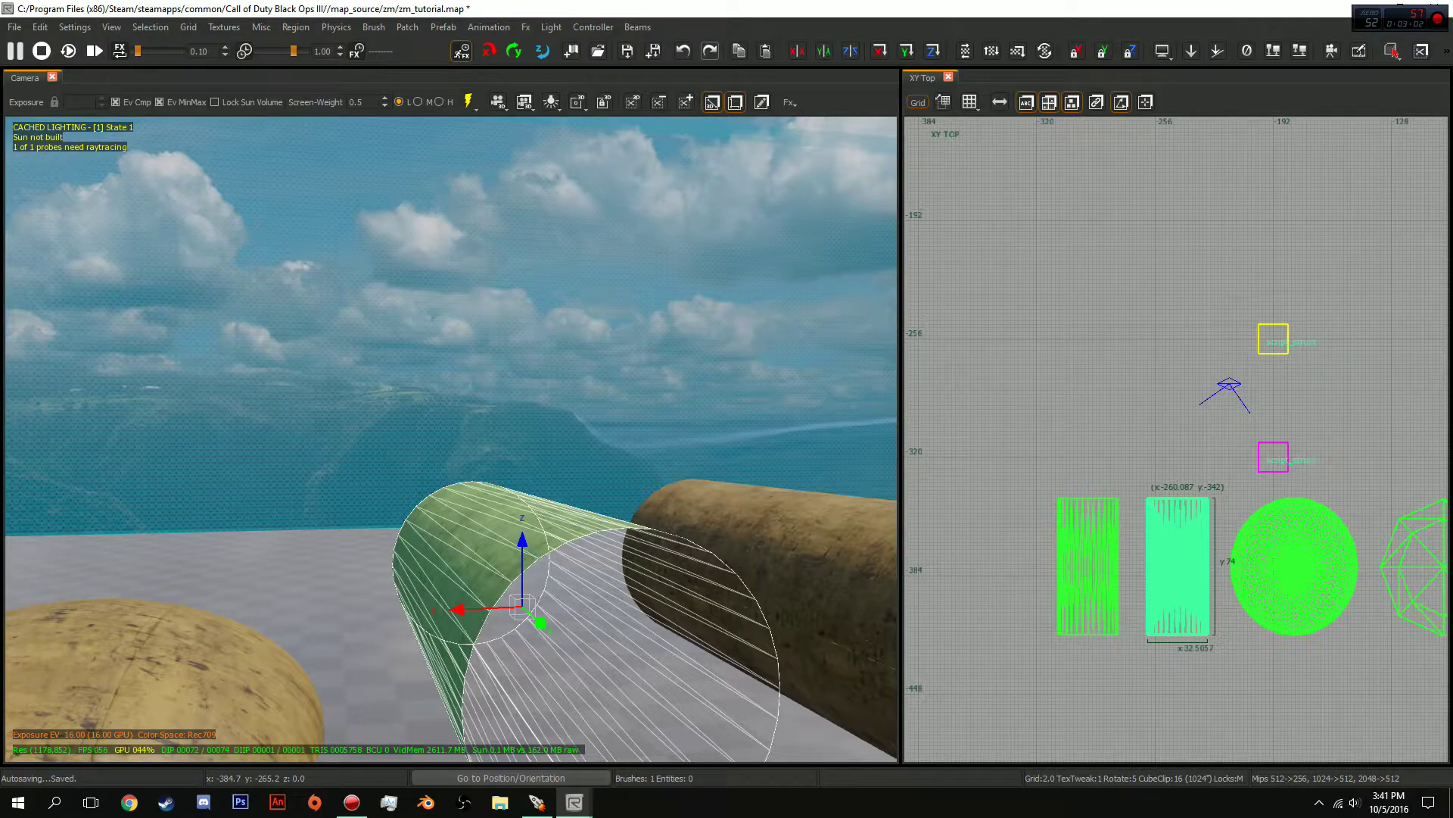
{"action": "key", "text": "Escape"}
{"action": "key", "text": "Right"}
{"action": "key", "text": "Right"}
{"action": "key", "text": "Right"}
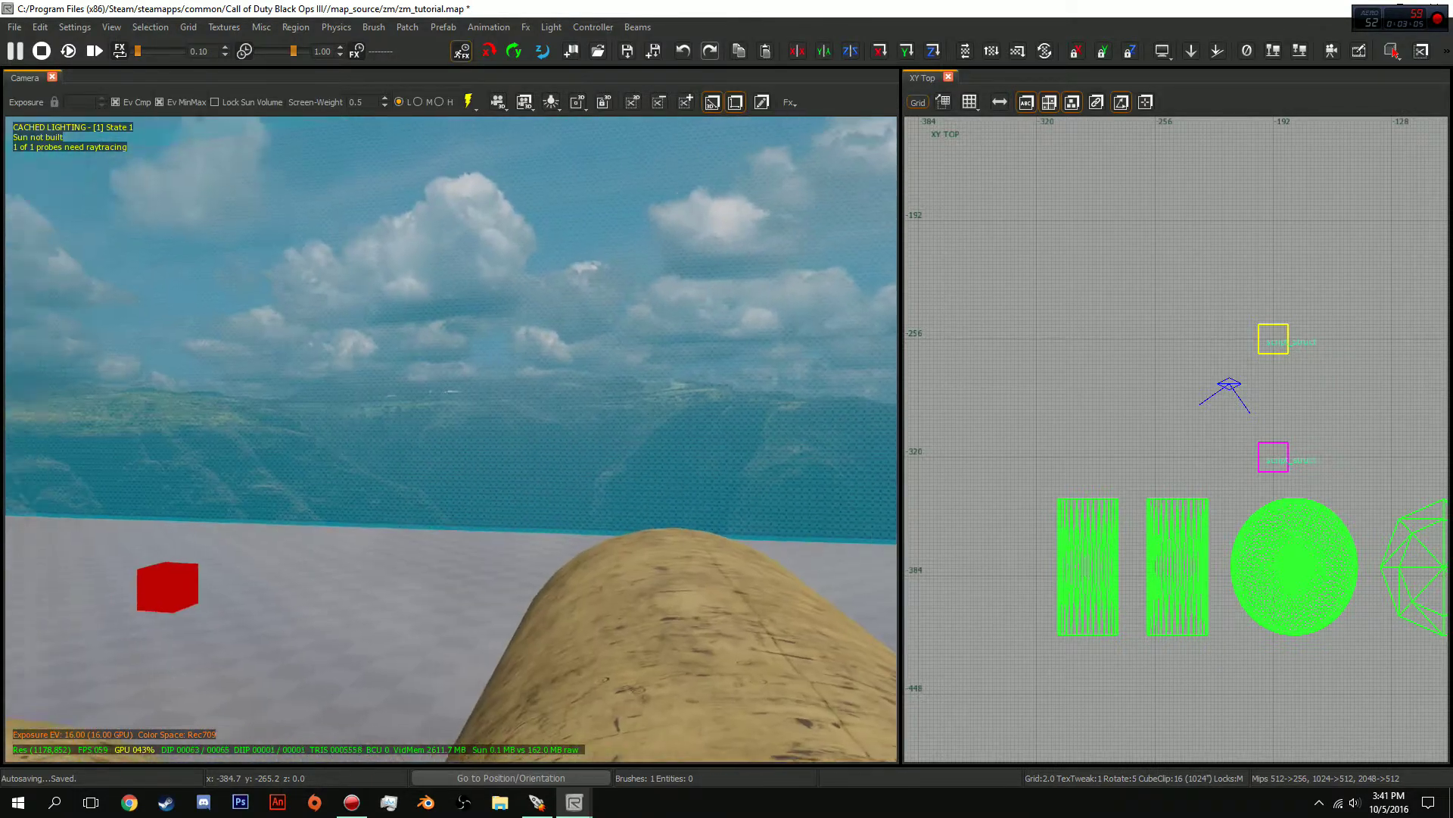
Fly the camera over the dome mounds and select the left one
{"action": "key", "text": "Down"}
{"action": "key", "text": "Down"}
{"action": "key", "text": "Down"}
{"action": "key", "text": "Down"}
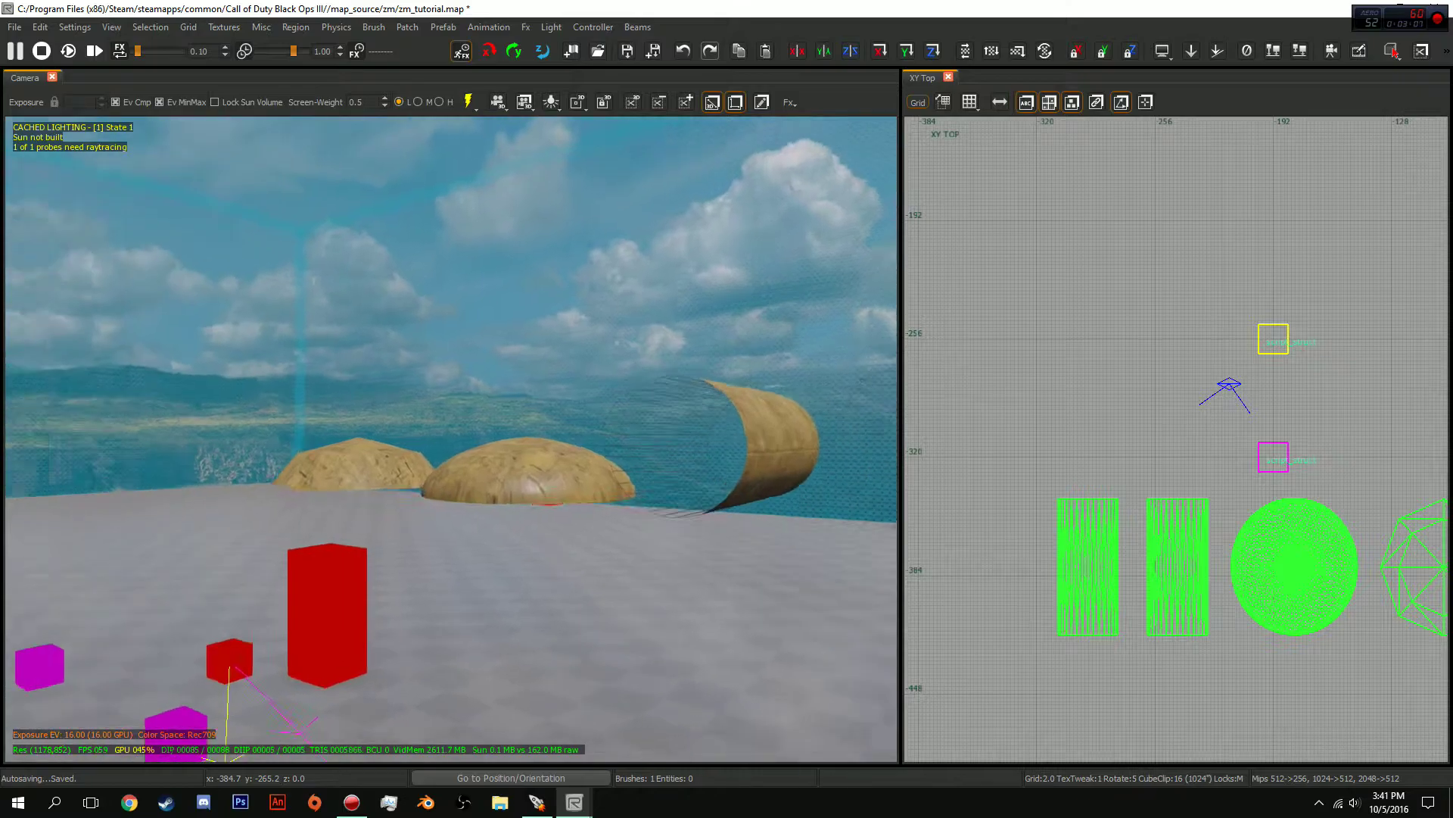
{"action": "key", "text": "Up"}
{"action": "key", "text": "Up"}
{"action": "key", "text": "Up"}
{"action": "key", "text": "Up"}
{"action": "key", "text": "Up"}
{"action": "key", "text": "Up"}
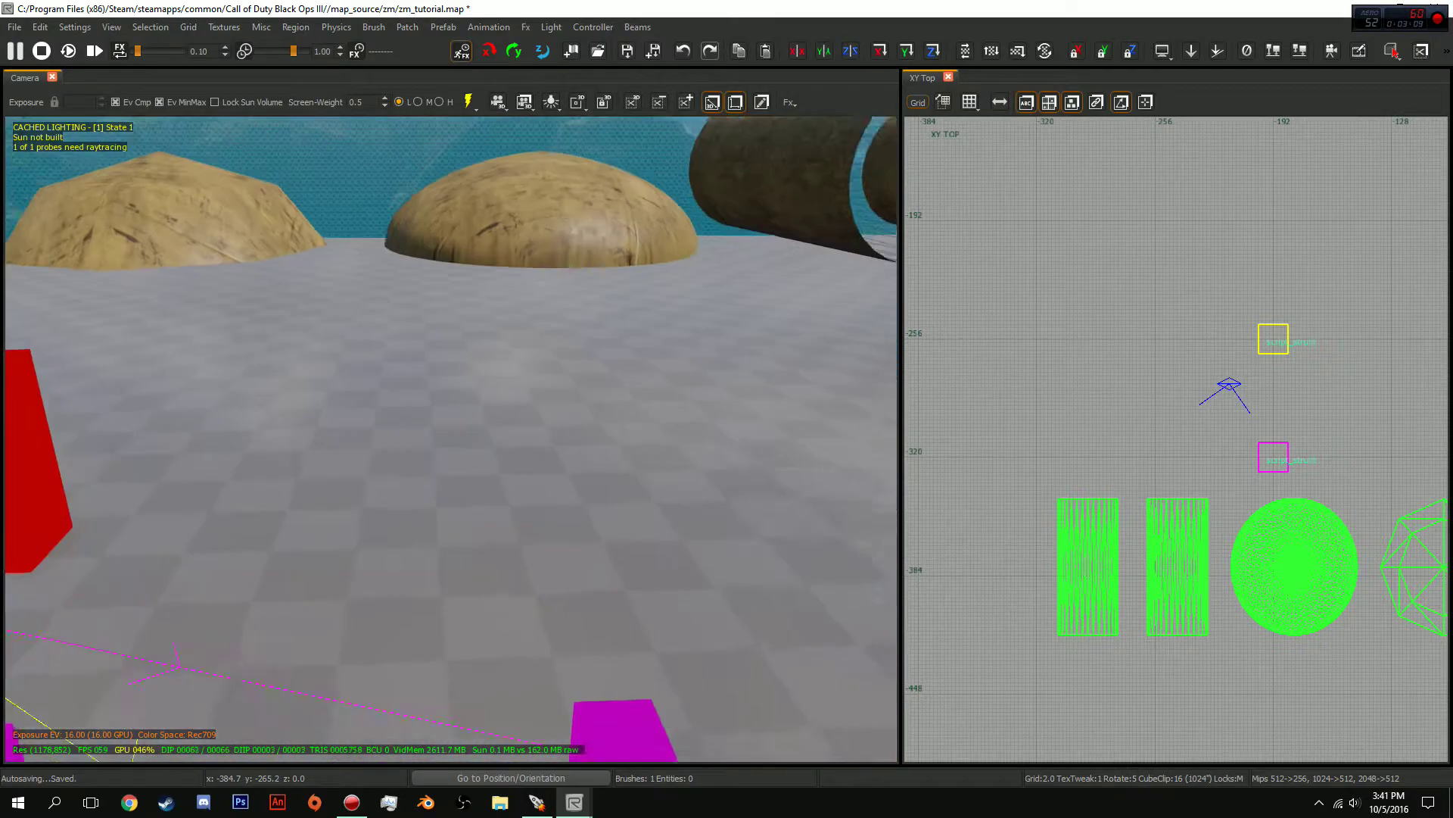
{"action": "key", "text": "d"}
{"action": "key", "text": "d"}
{"action": "key", "text": "Up"}
{"action": "key", "text": "Up"}
{"action": "key", "text": "Up"}
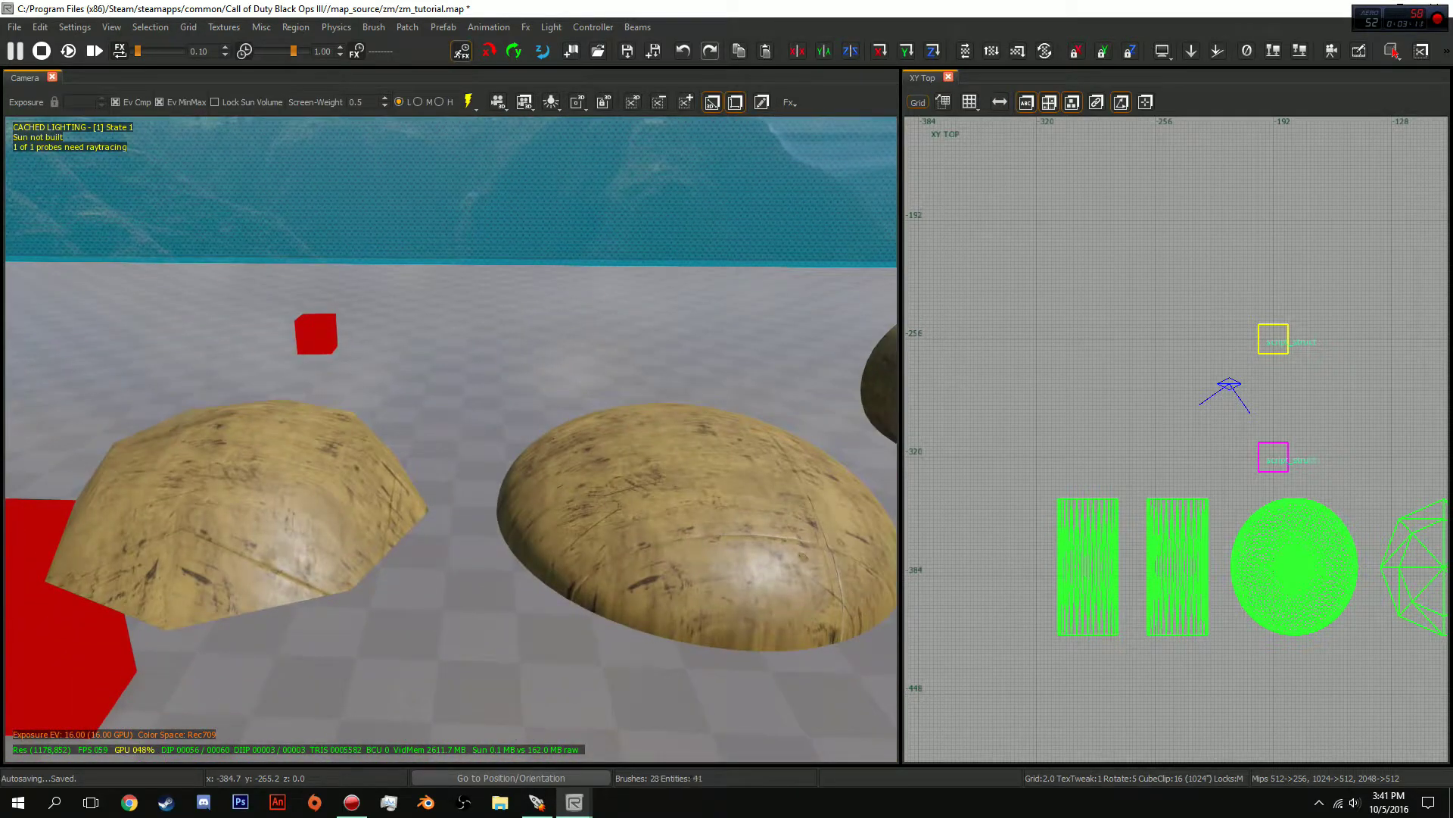
{"action": "left_click", "coordinate": [235, 492], "text": "shift"}
Centre the top view on the dome and show its control points up close
{"action": "key", "text": "ctrl+shift+Tab"}
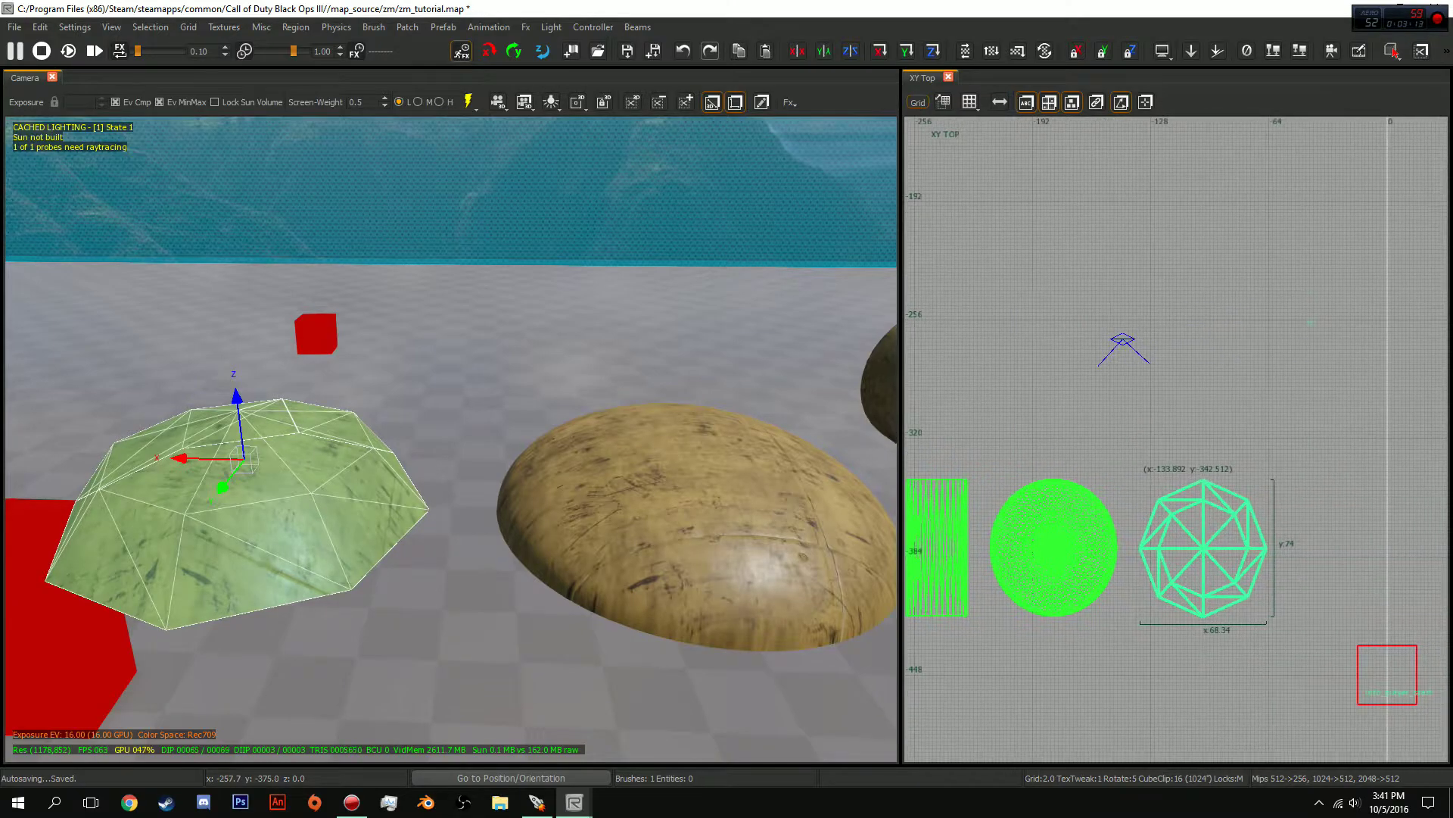
{"action": "key", "text": "w"}
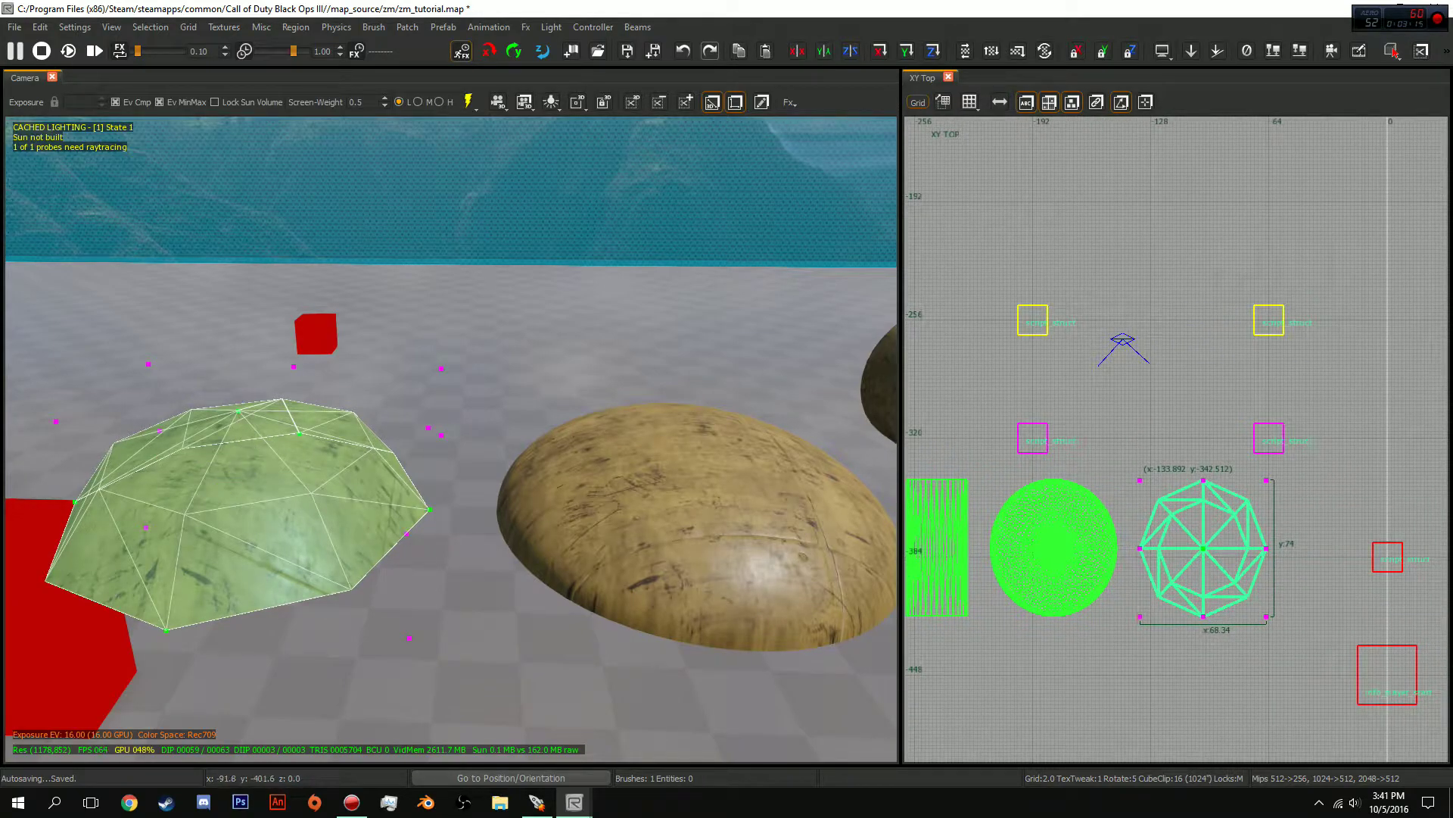
{"action": "key", "text": "Up"}
{"action": "key", "text": "Left"}
{"action": "key", "text": "Up"}
{"action": "key", "text": "Left"}
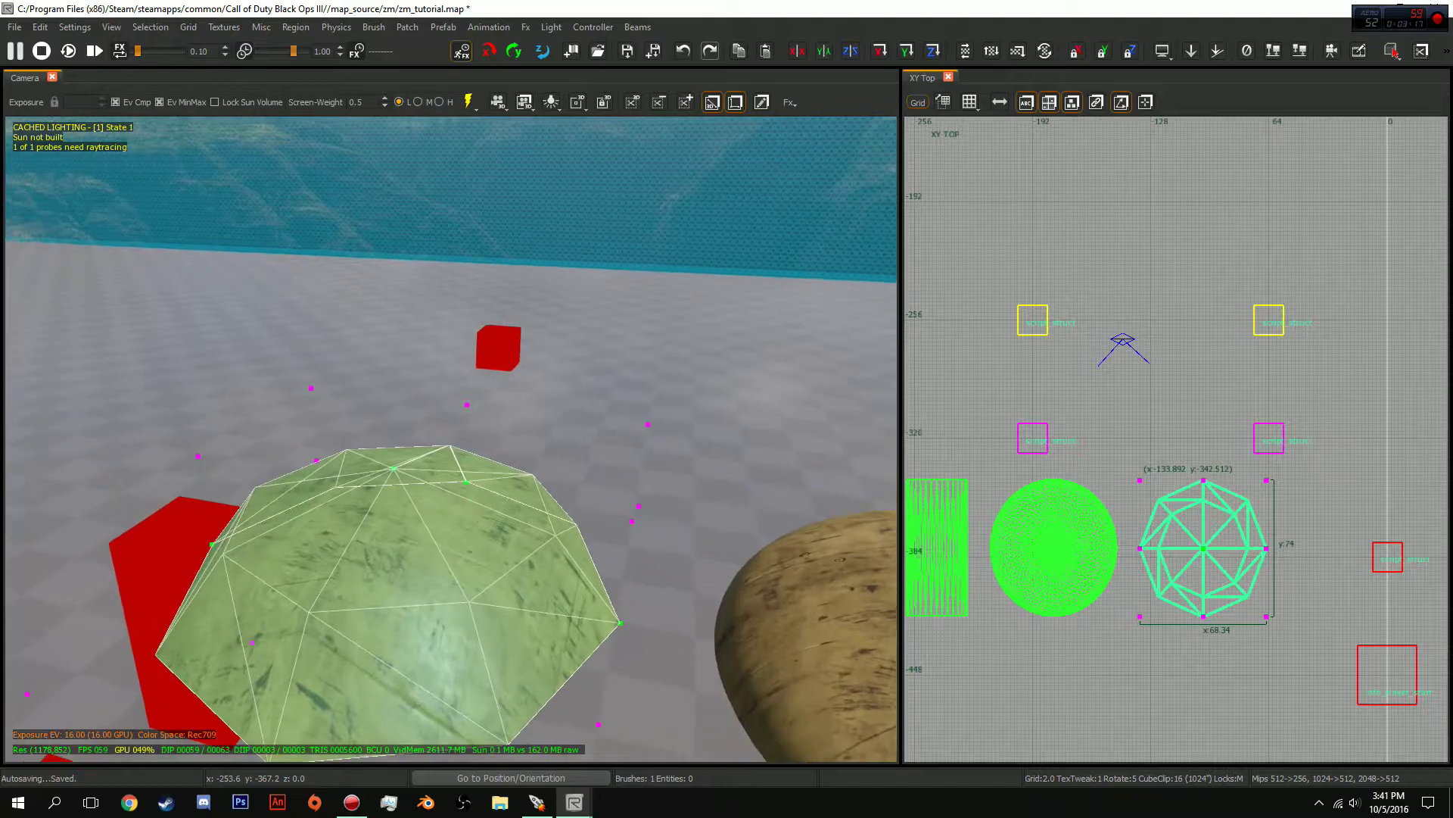
Drag the dome's top control point down about 6 units, then deselect
{"action": "left_click", "coordinate": [393, 467]}
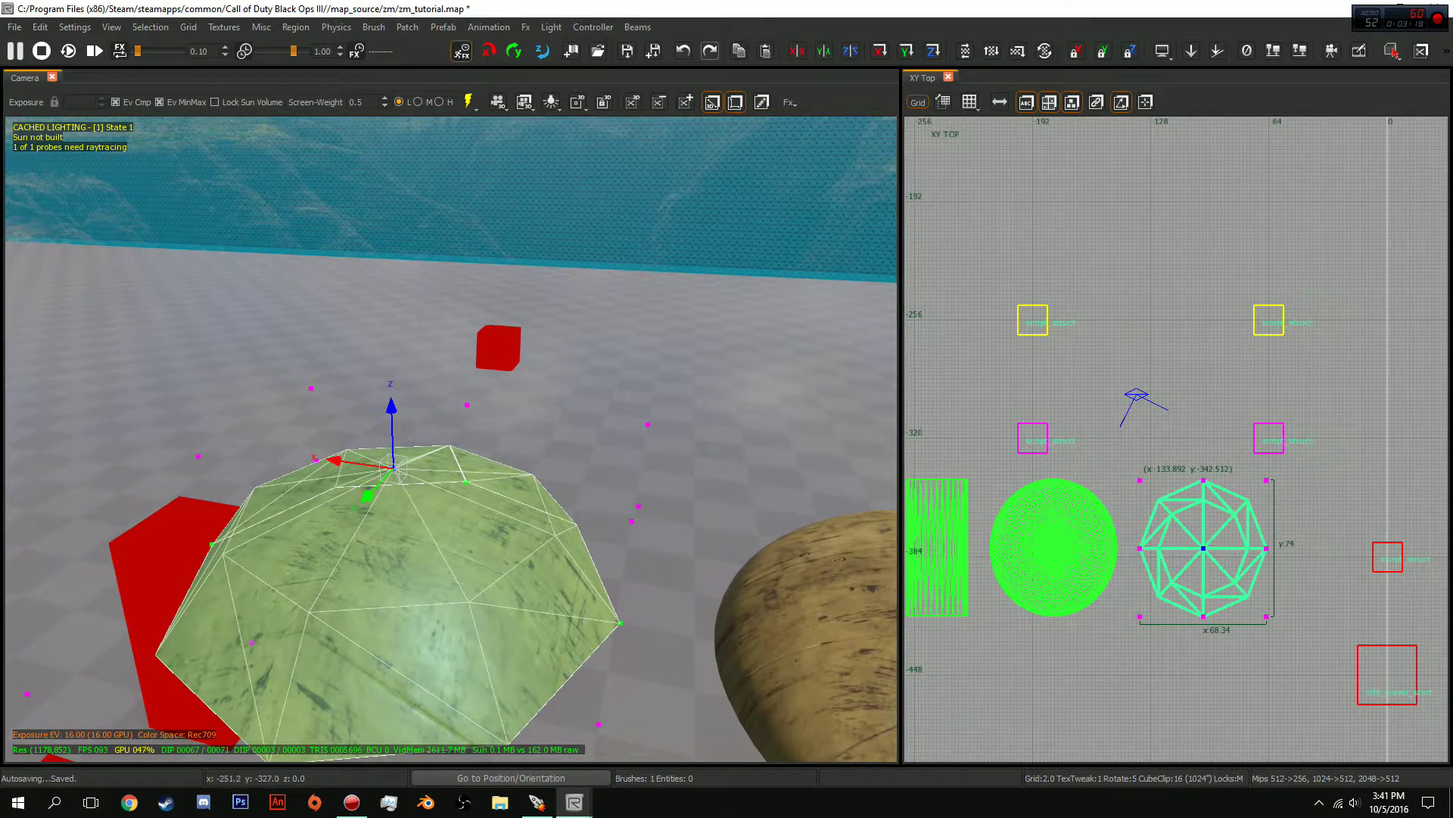
{"action": "left_click_drag", "start_coordinate": [392, 439], "coordinate": [393, 477]}
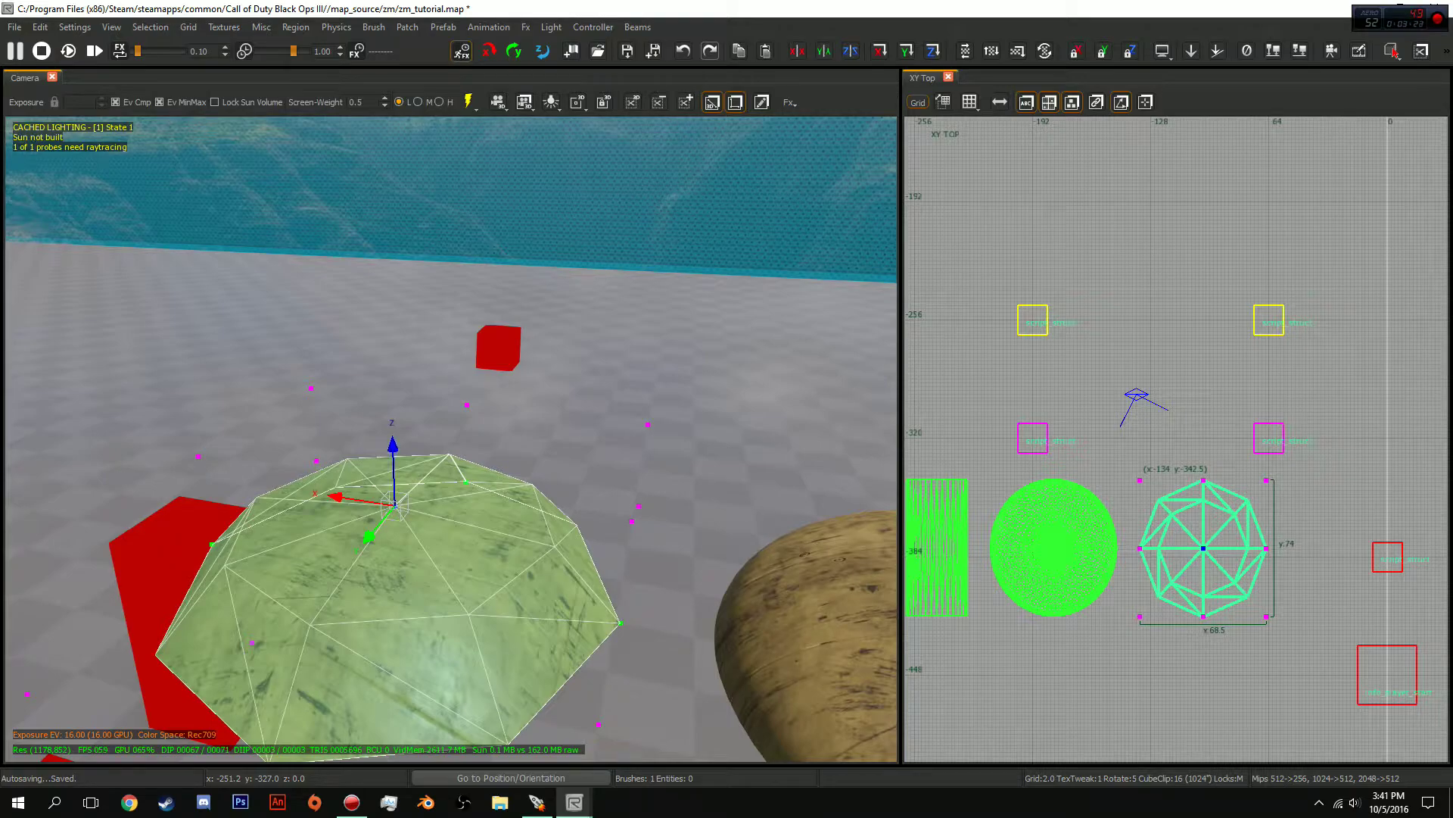
{"action": "key", "text": "Down"}
{"action": "key", "text": "Right"}
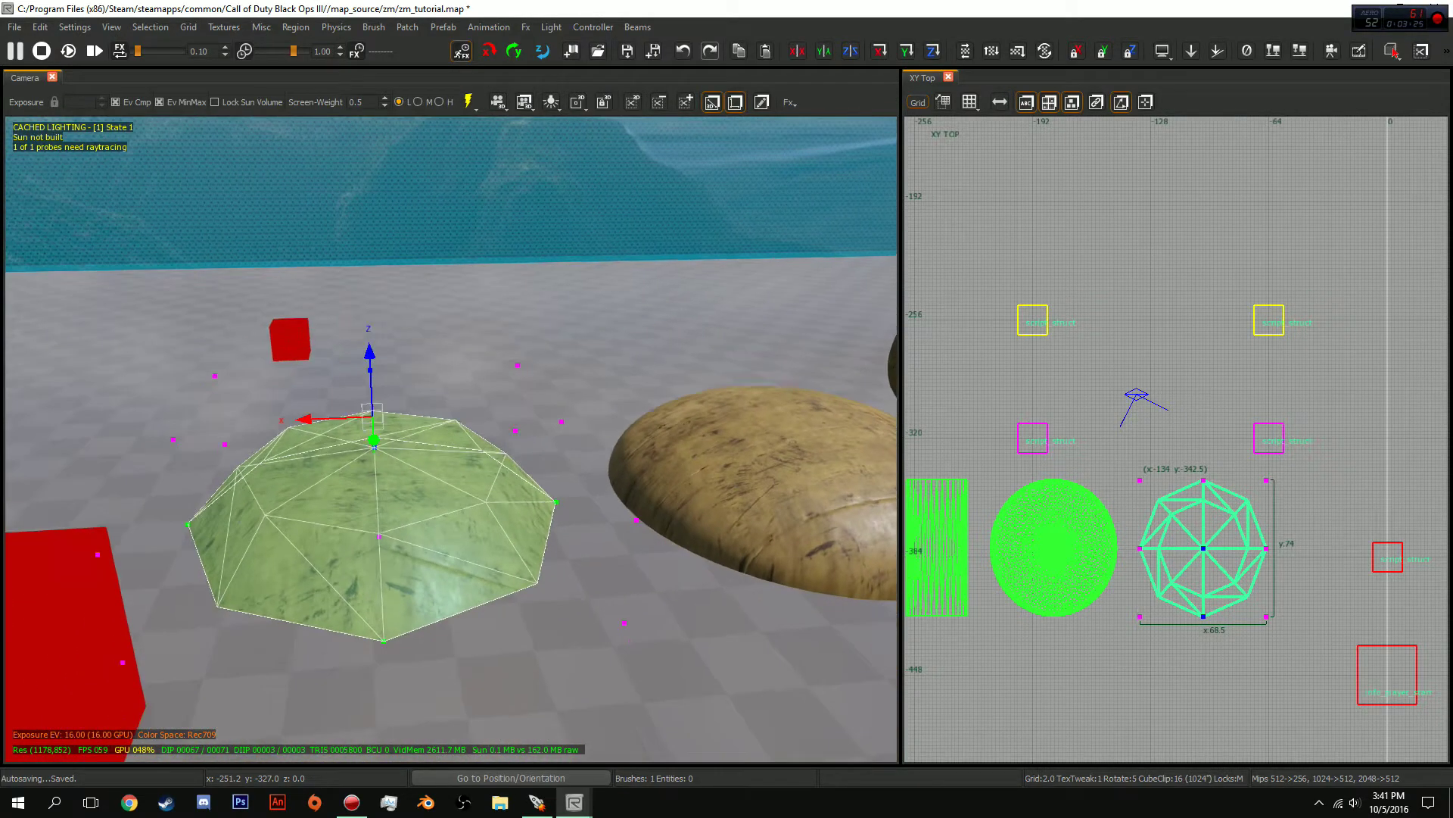
{"action": "key", "text": "Escape"}
{"action": "key", "text": "Up"}
{"action": "key", "text": "Left"}
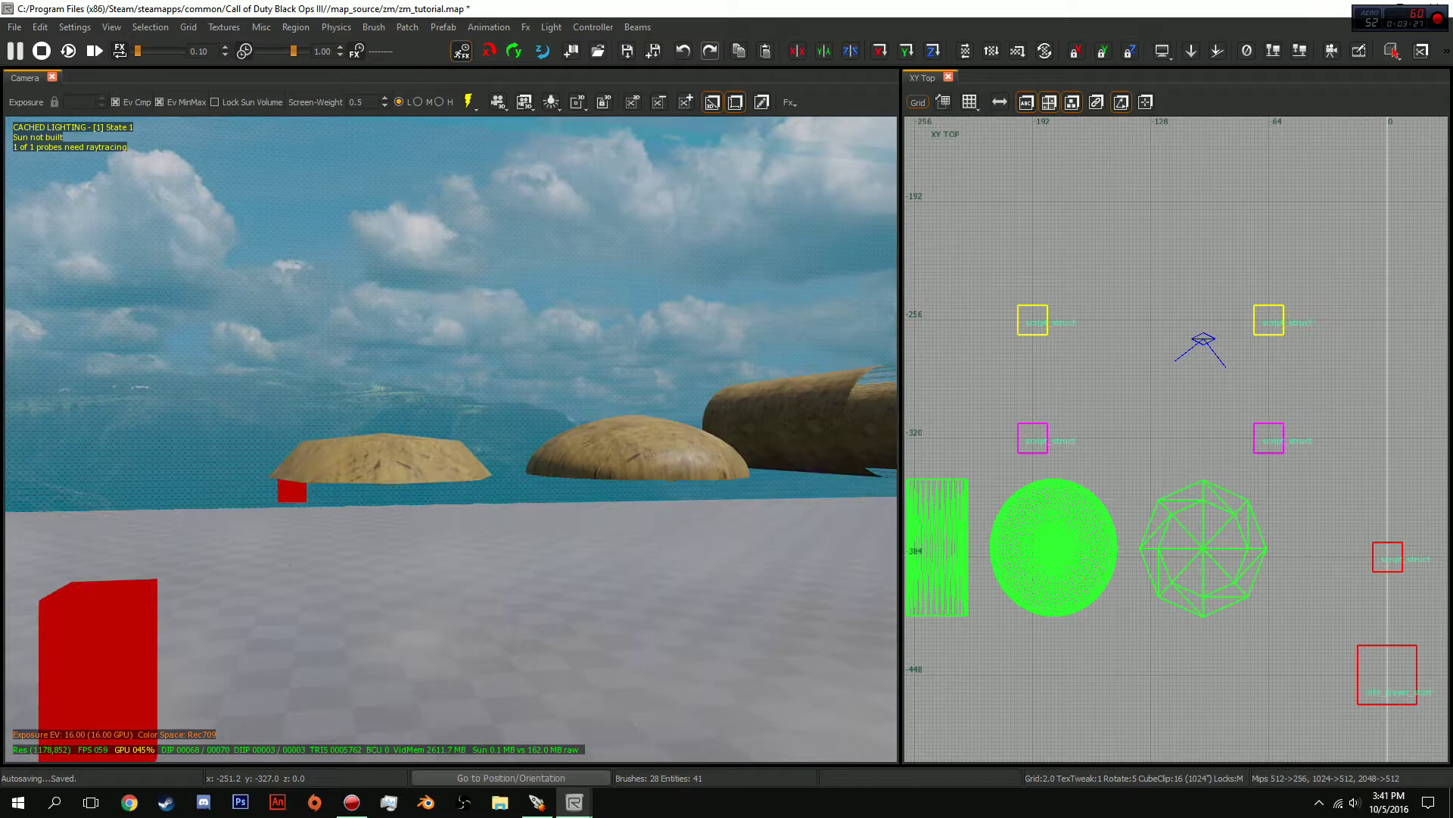
Select the dome mound and raise its subdivision three levels
{"action": "key", "text": "Up"}
{"action": "left_click", "coordinate": [385, 455], "text": "shift"}
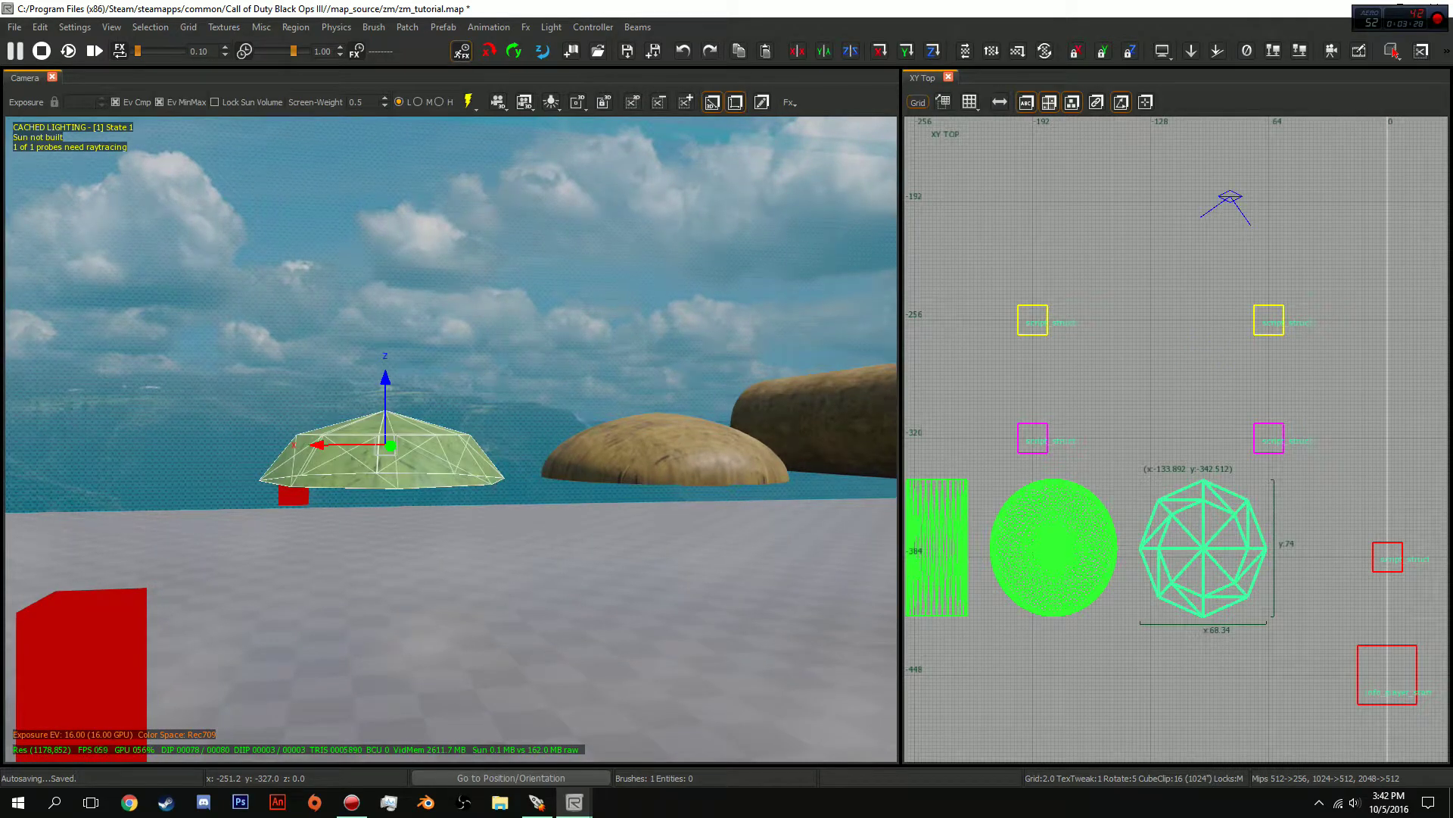
{"action": "key", "text": "shift+equal"}
{"action": "key", "text": "shift+equal"}
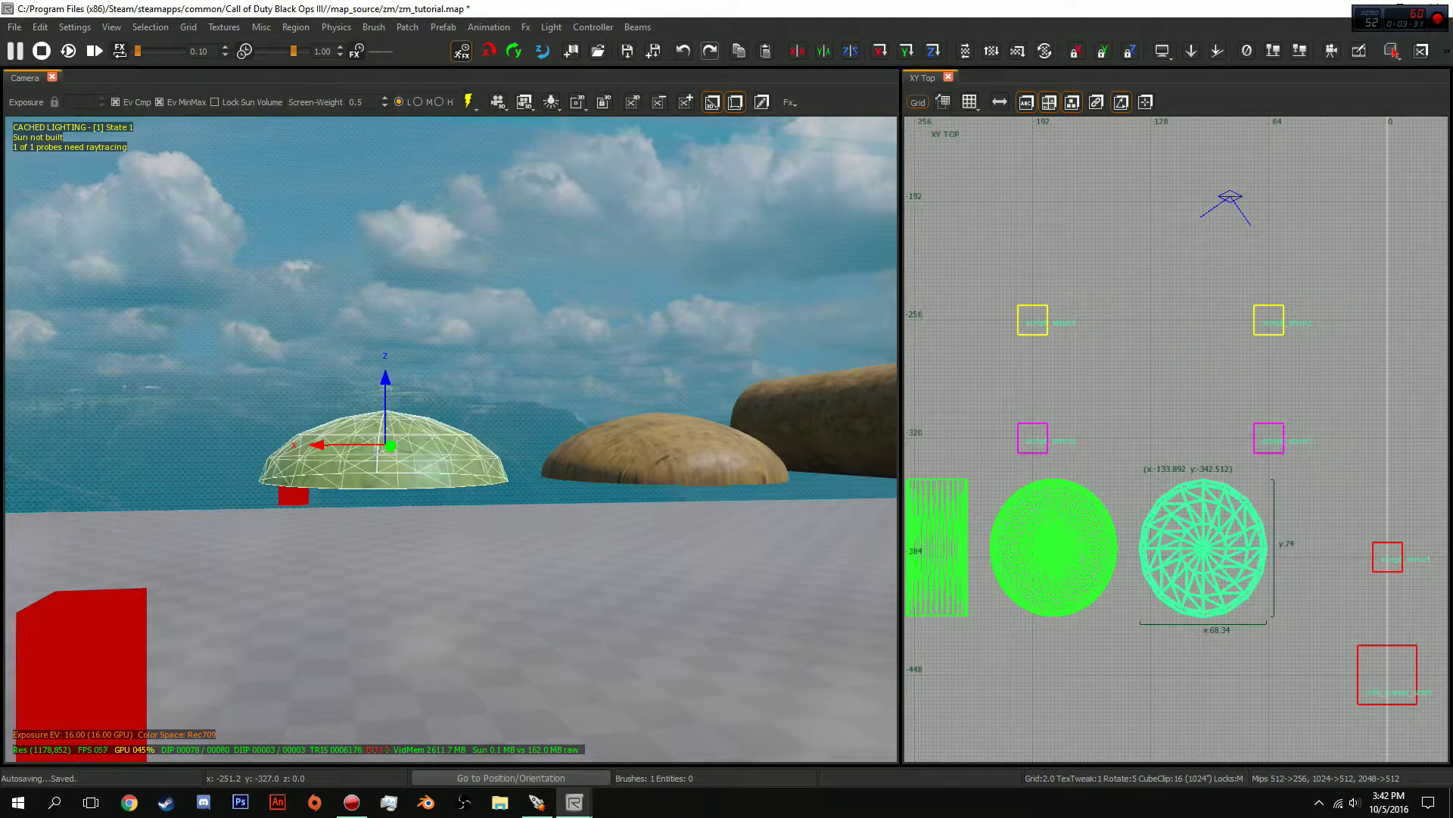
{"action": "key", "text": "shift+equal"}
{"action": "key", "text": "shift+equal"}
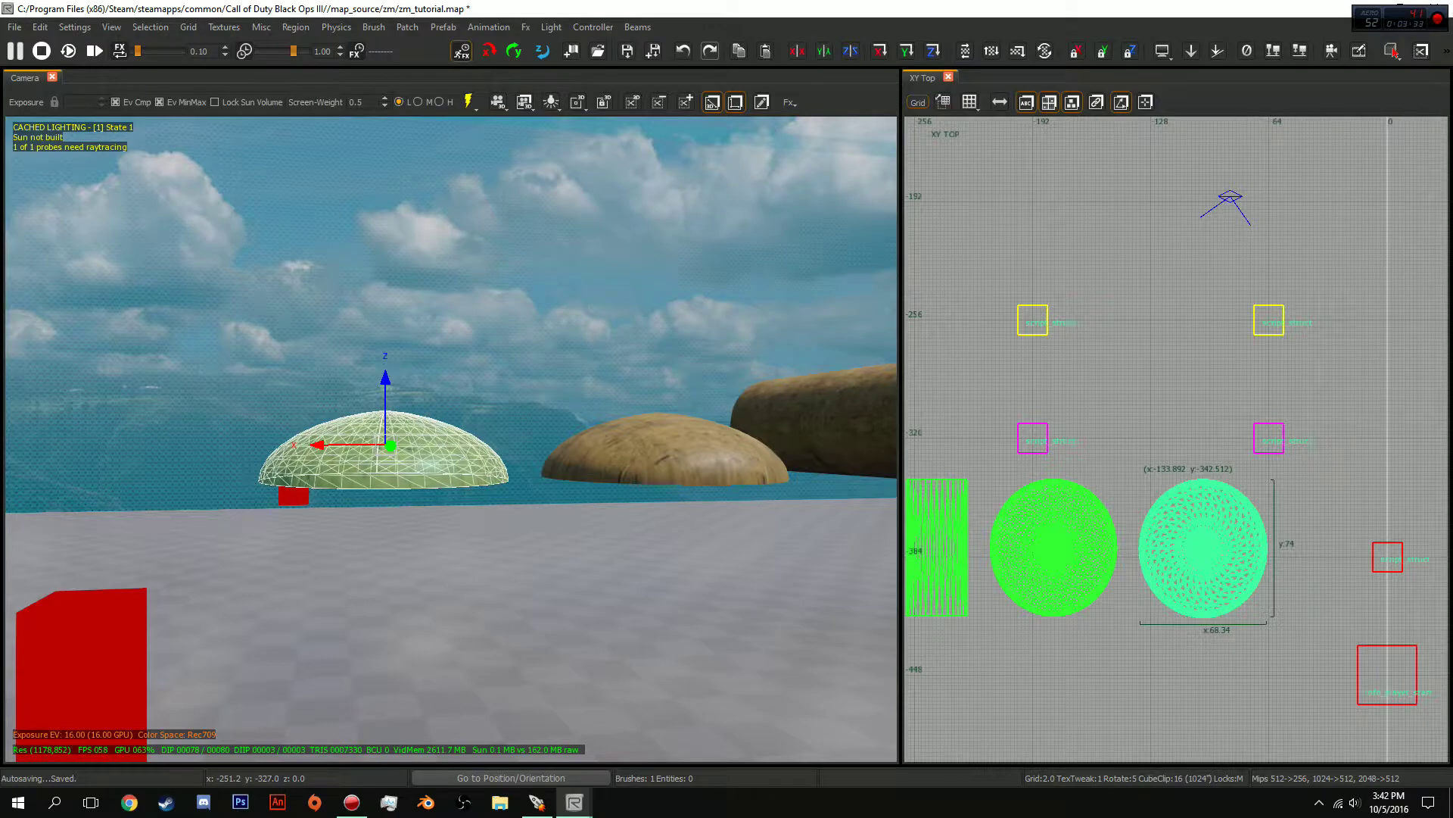
{"action": "key", "text": "shift+equal"}
{"action": "key", "text": "Escape"}
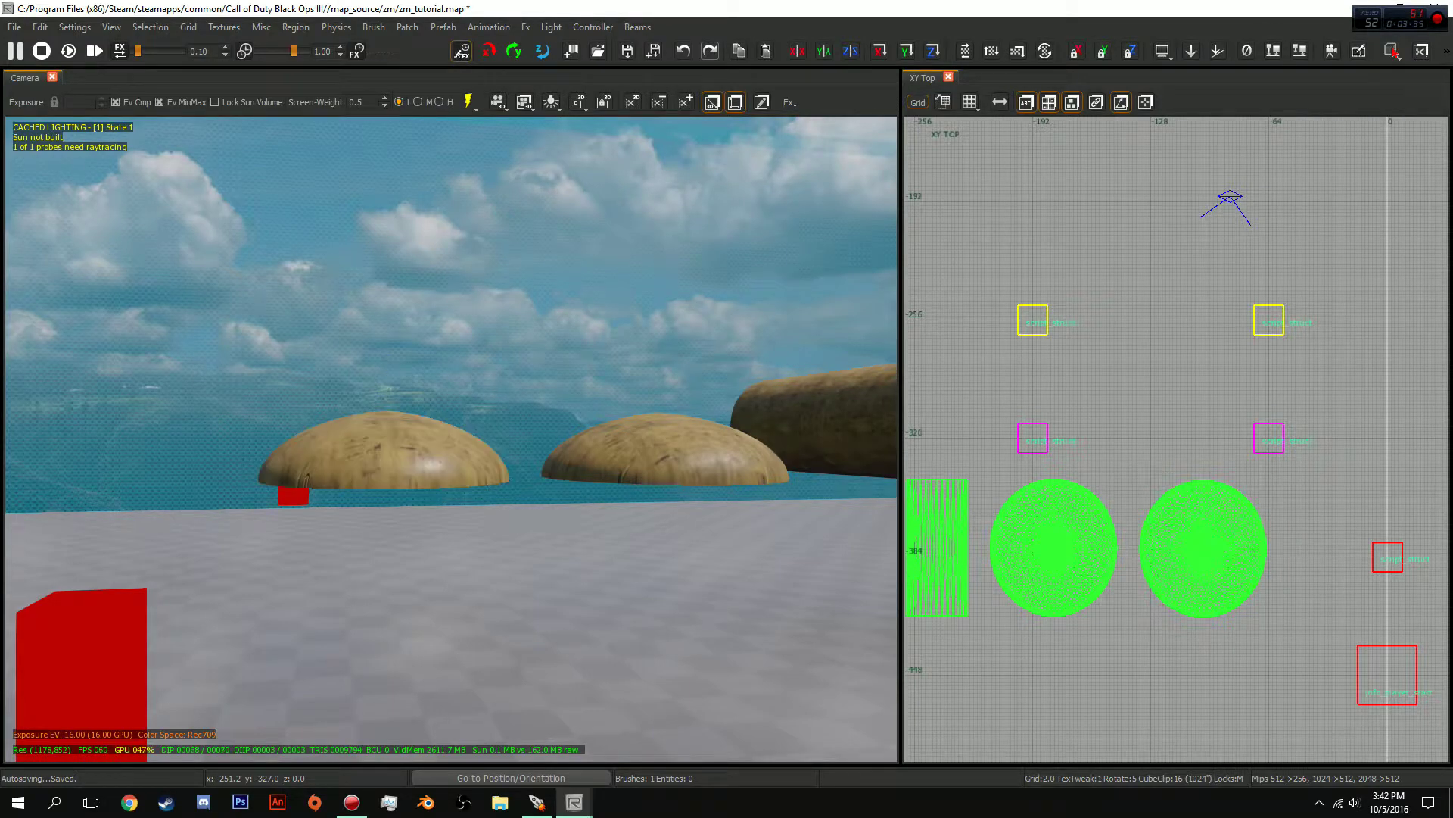
Reselect the dome and adjust its subdivision down one level, then back up
{"action": "key", "text": "Up"}
{"action": "key", "text": "Up"}
{"action": "key", "text": "Up"}
{"action": "key", "text": "Up"}
{"action": "key", "text": "Down"}
{"action": "key", "text": "Down"}
{"action": "key", "text": "Down"}
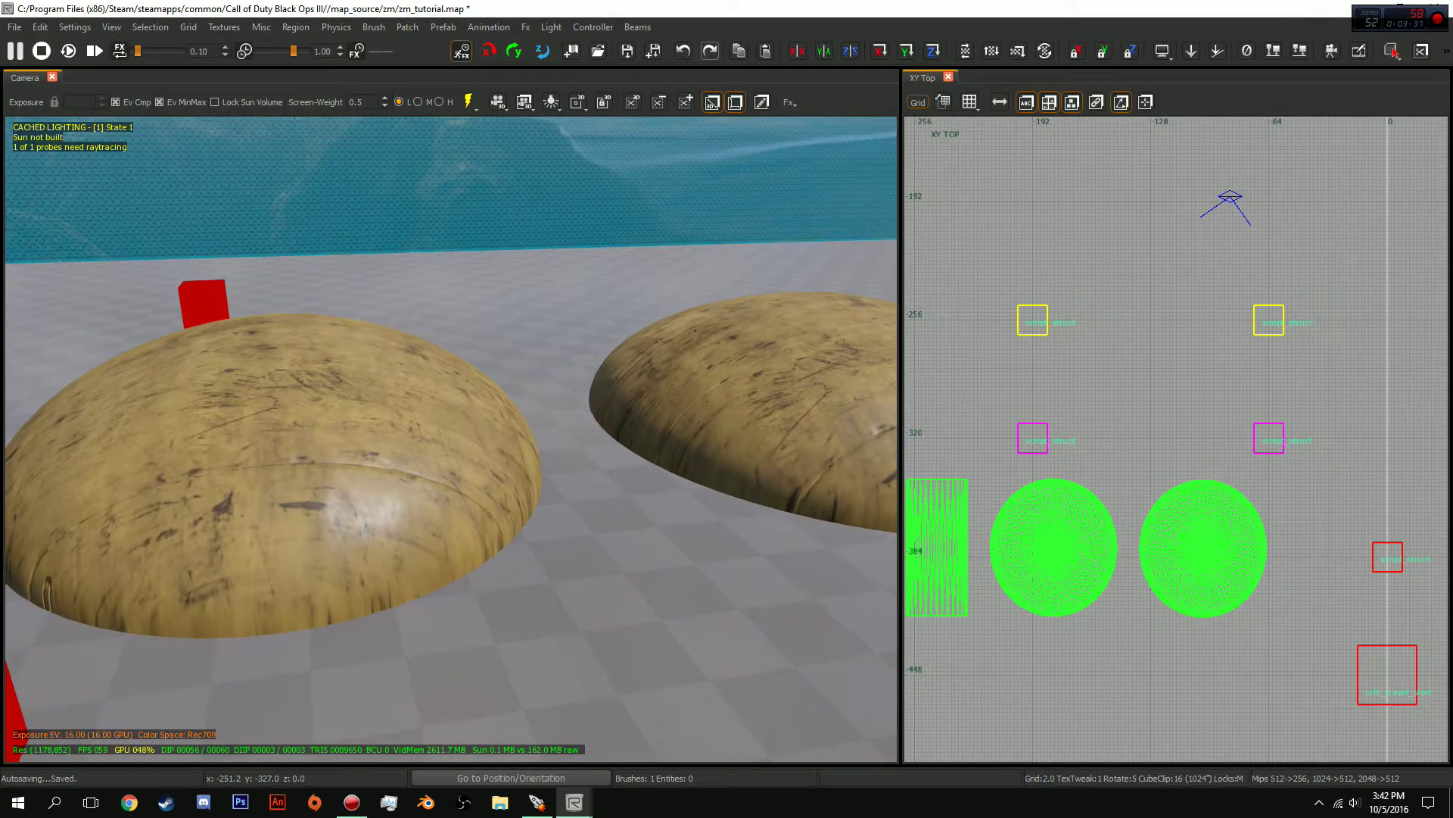
{"action": "left_click", "coordinate": [272, 470], "text": "shift"}
{"action": "key", "text": "shift+minus"}
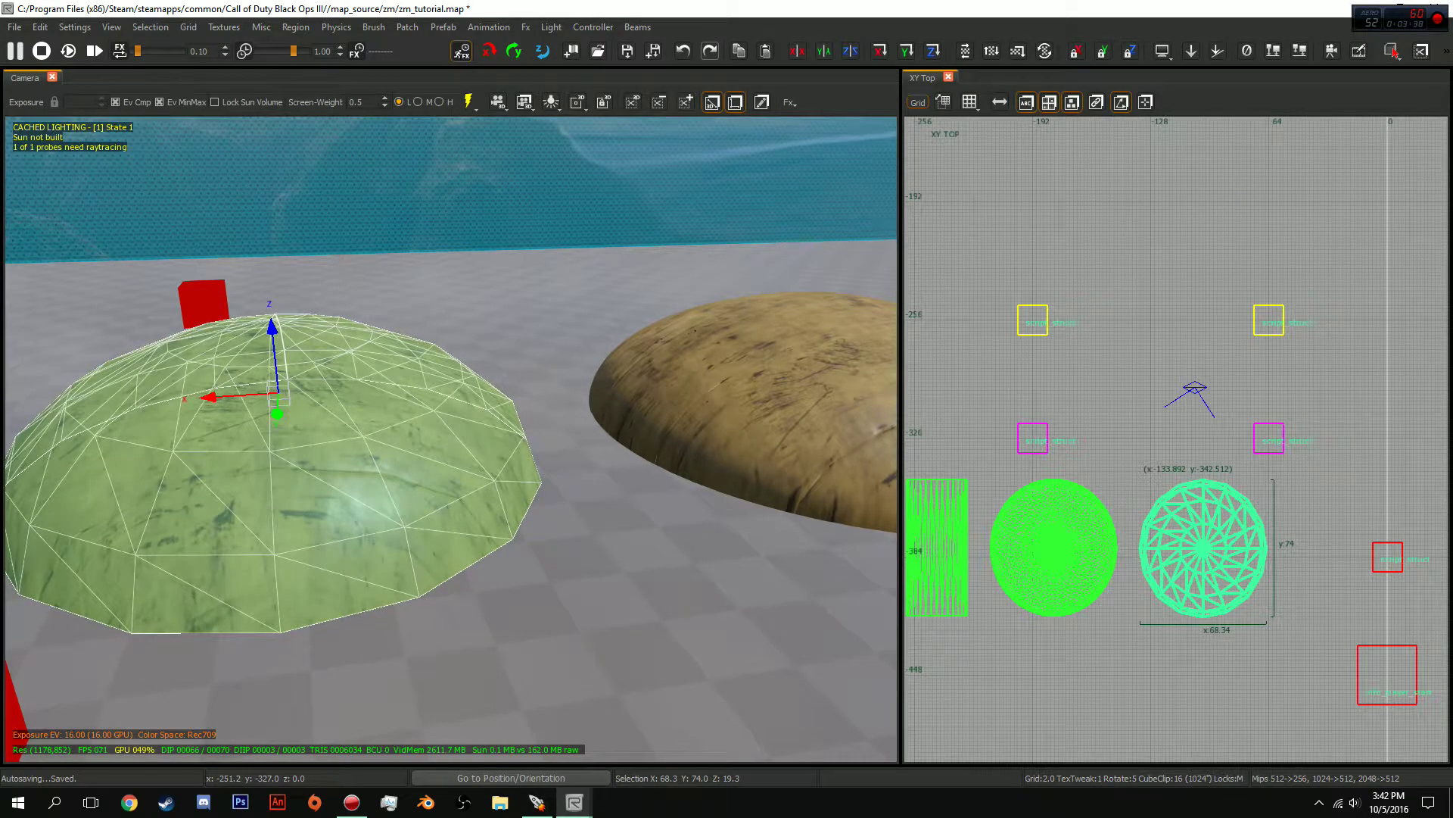
{"action": "key", "text": "shift+plus"}
{"action": "key", "text": "Escape"}
Reposition the camera on the dome, raise its subdivision once more, and deselect
{"action": "key", "text": "Up"}
{"action": "key", "text": "Up"}
{"action": "key", "text": "Up"}
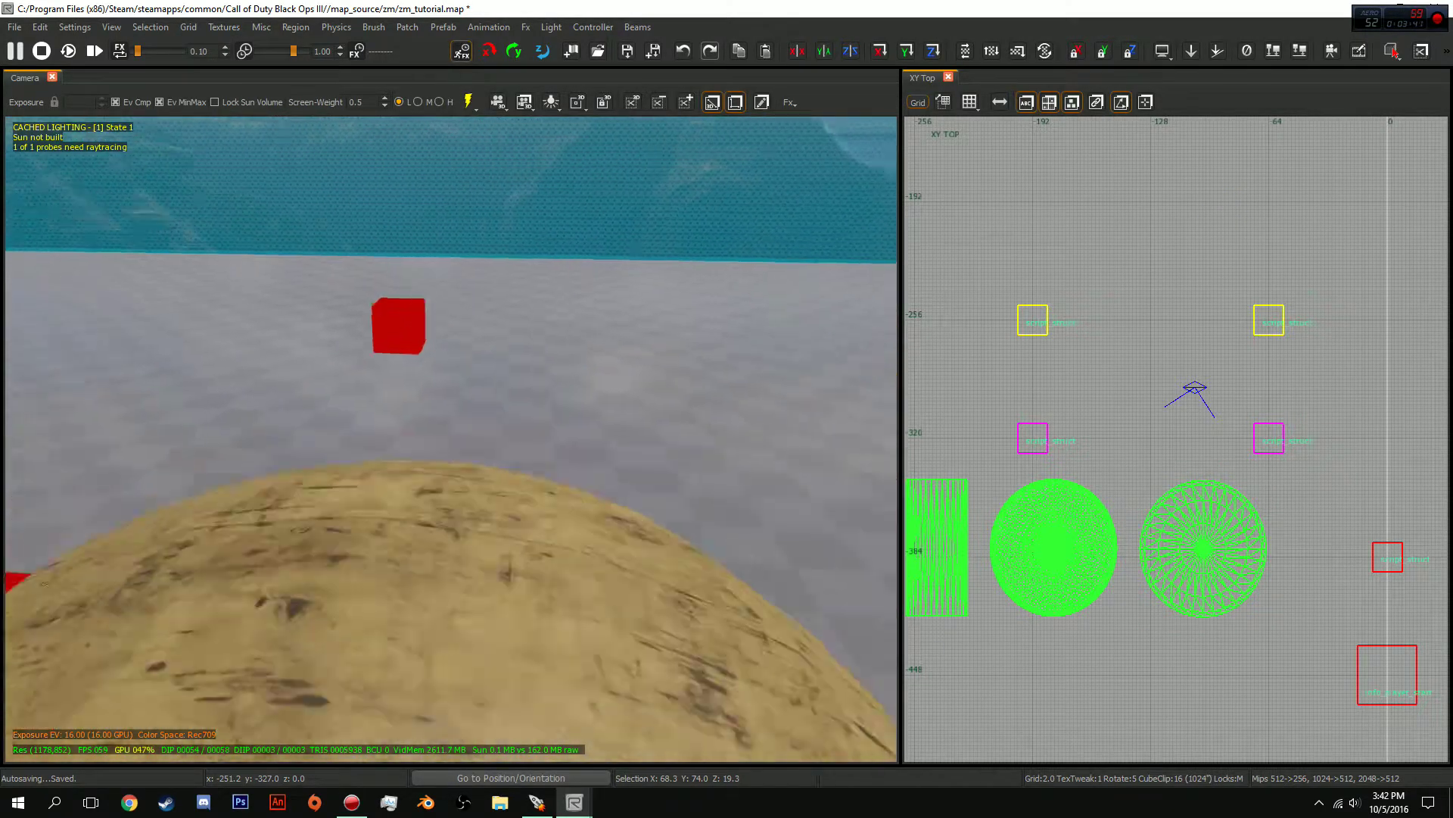
{"action": "key", "text": "Page_Up"}
{"action": "key", "text": "Page_Up"}
{"action": "key", "text": "Down"}
{"action": "key", "text": "Down"}
{"action": "key", "text": "Left"}
{"action": "key", "text": "Left"}
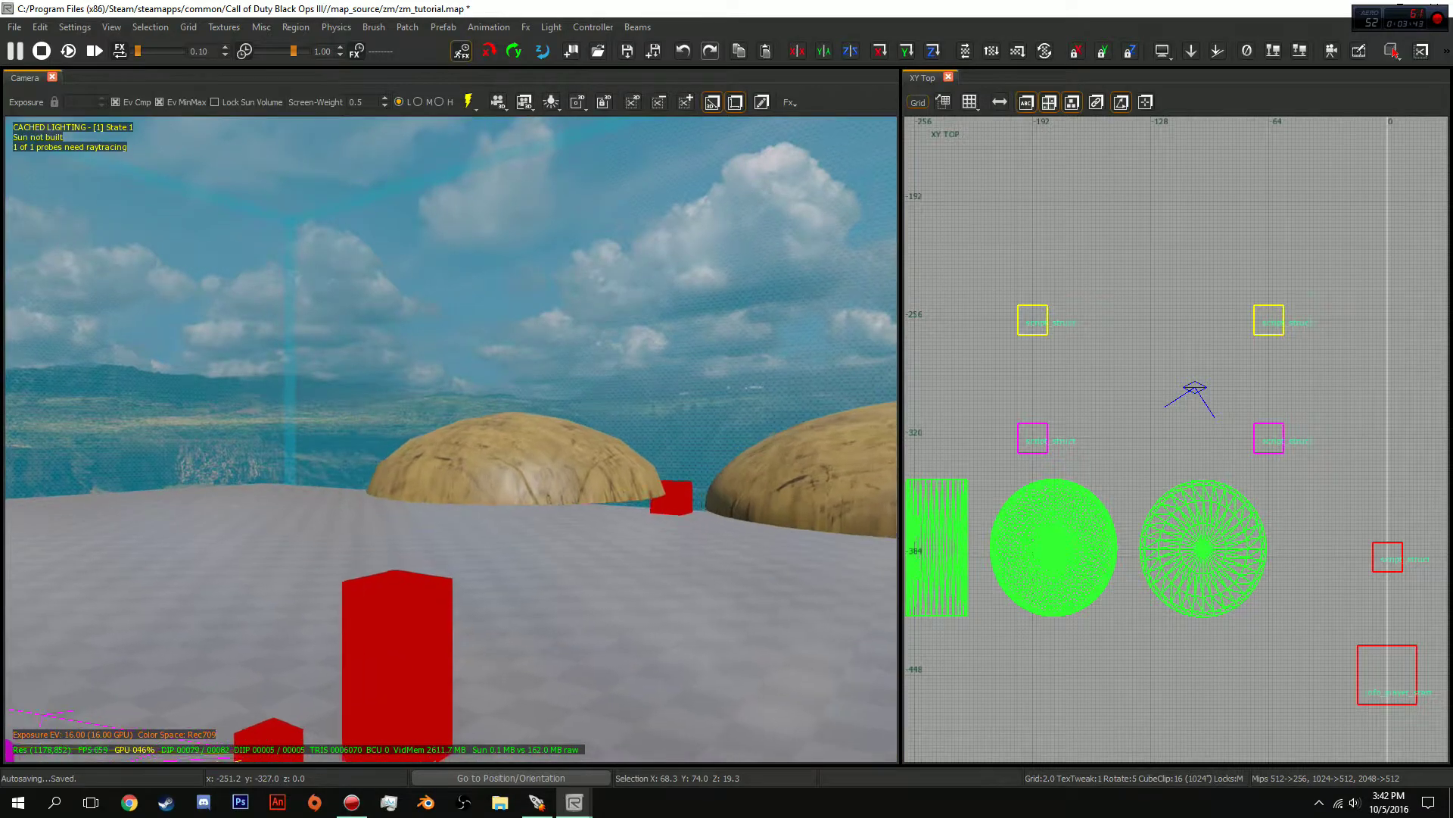
{"action": "key", "text": "Page_Down"}
{"action": "key", "text": "Page_Down"}
{"action": "key", "text": "shift+plus"}
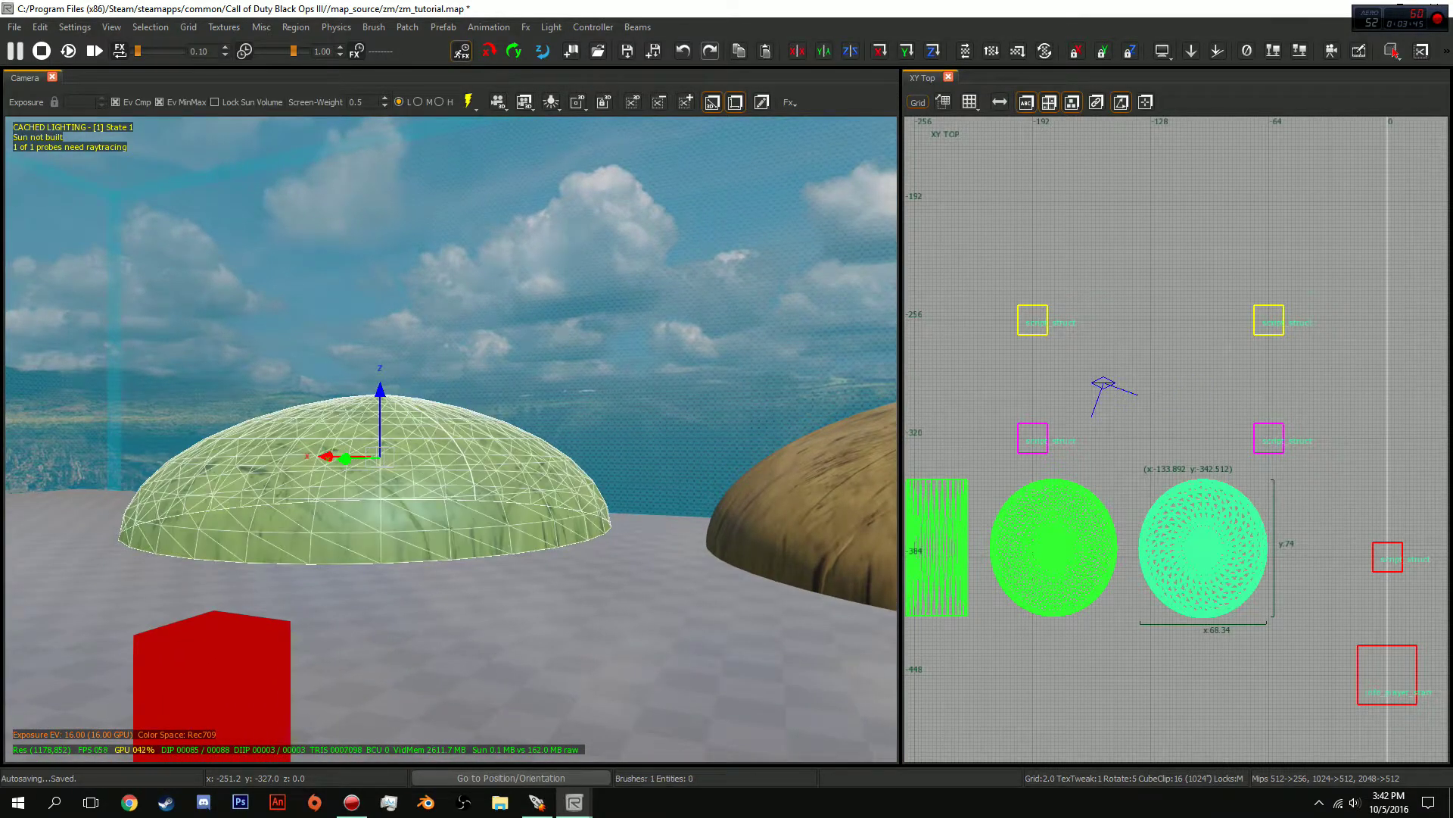
{"action": "key", "text": "Escape"}
Fly the camera down toward the domes, then back out to bring the cylinders into view
{"action": "key", "text": "Right"}
{"action": "key", "text": "Right"}
{"action": "key", "text": "Down"}
{"action": "key", "text": "Down"}
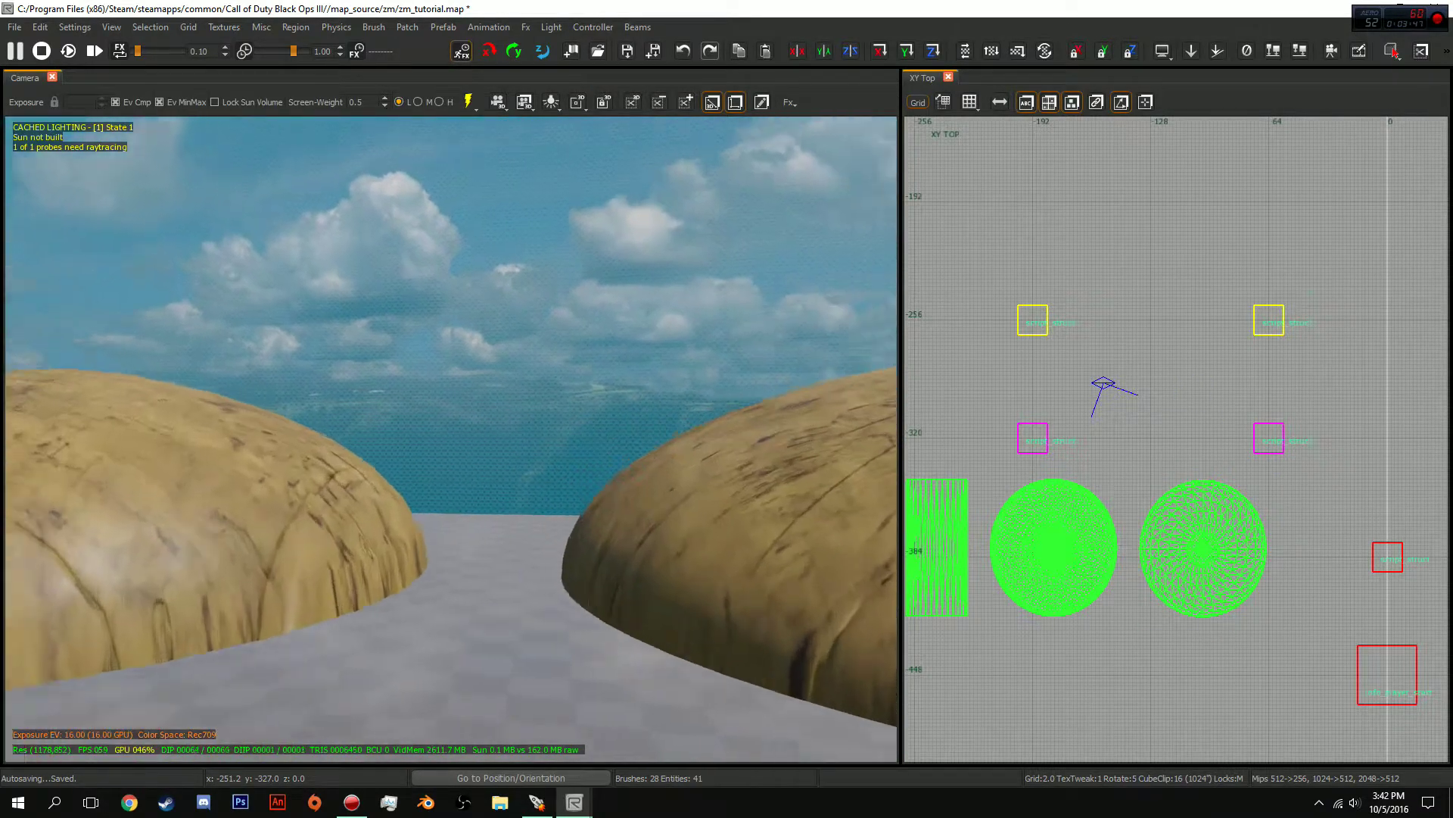
{"action": "key", "text": "Up"}
{"action": "key", "text": "Up"}
{"action": "key", "text": "Up"}
{"action": "key", "text": "Up"}
{"action": "key", "text": "Page_Down"}
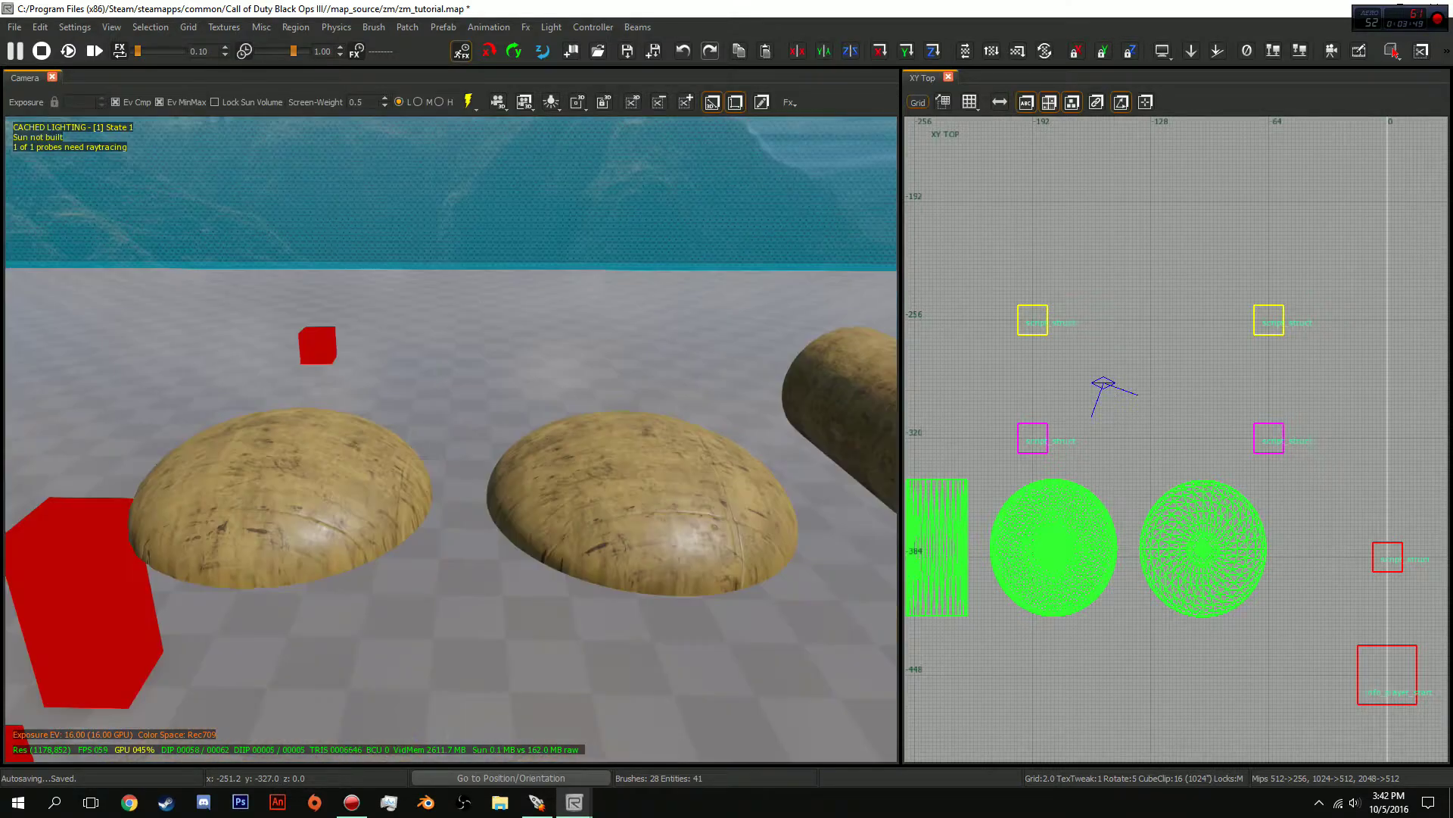
{"action": "key", "text": "Down"}
{"action": "key", "text": "Down"}
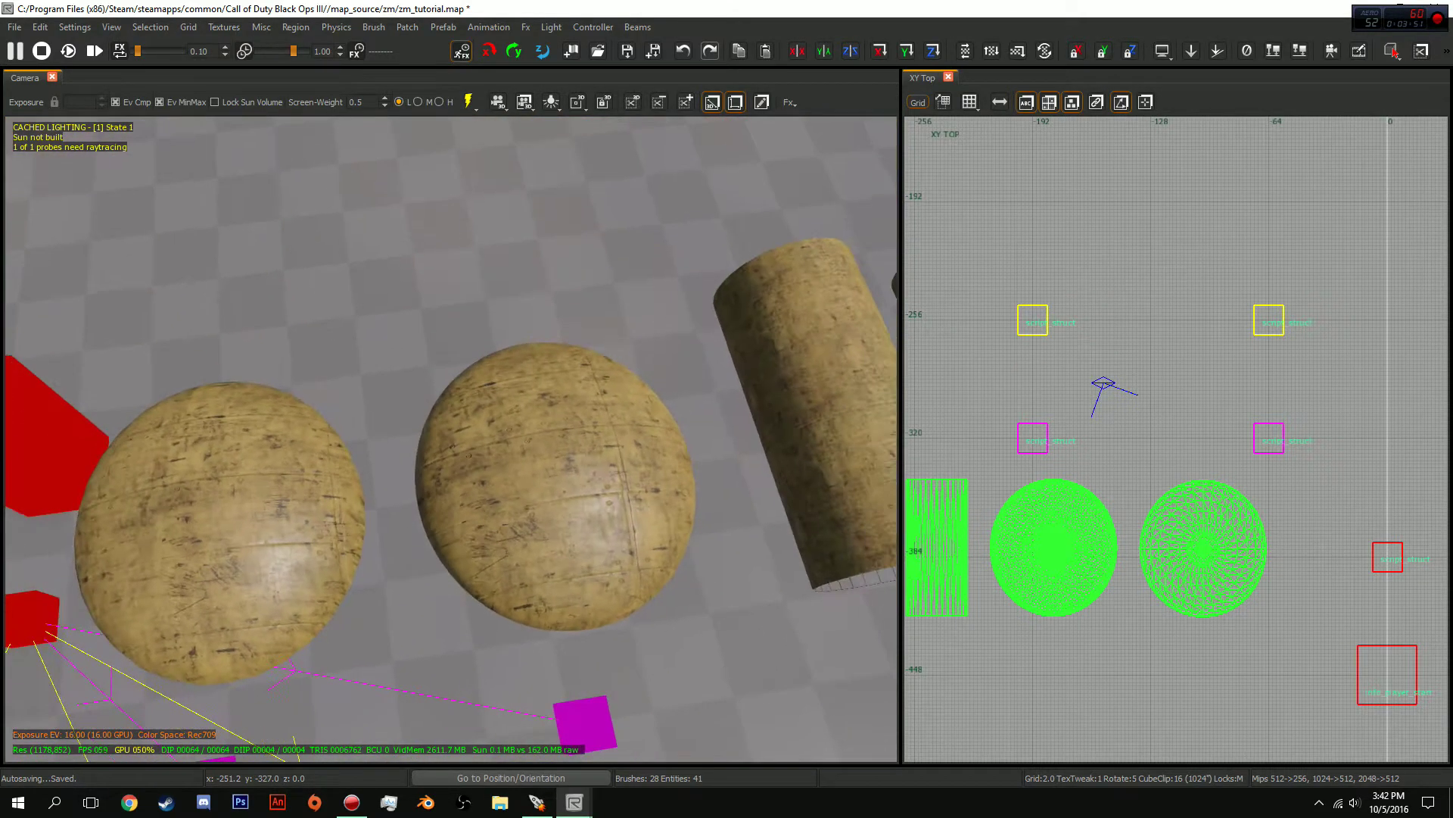
{"action": "key", "text": "Page_Up"}
{"action": "key", "text": "Page_Up"}
{"action": "key", "text": "Down"}
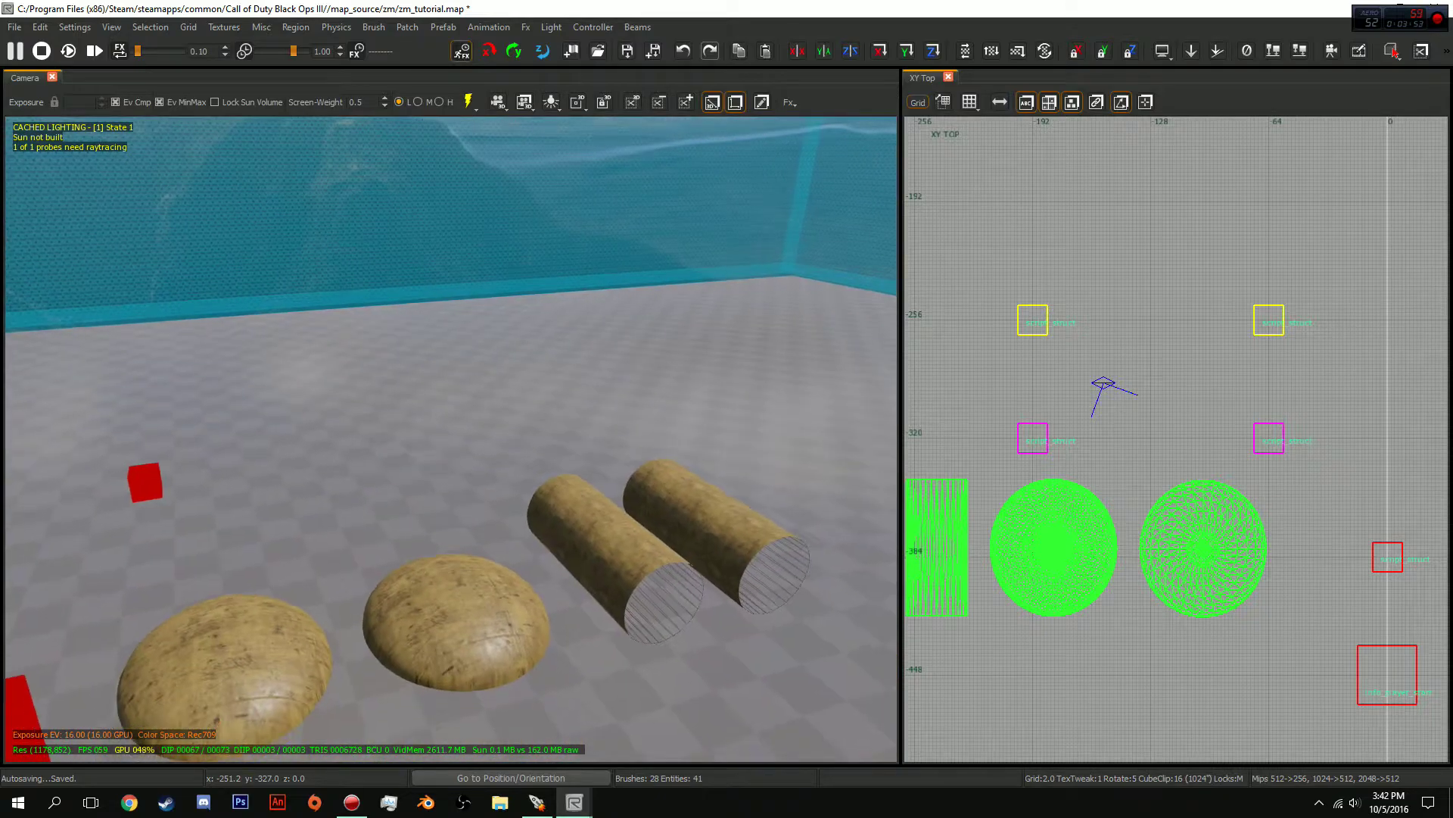
{"action": "key", "text": "Left"}
{"action": "key", "text": "Left"}
{"action": "key", "text": "Down"}
{"action": "key", "text": "Down"}
{"action": "key", "text": "Left"}
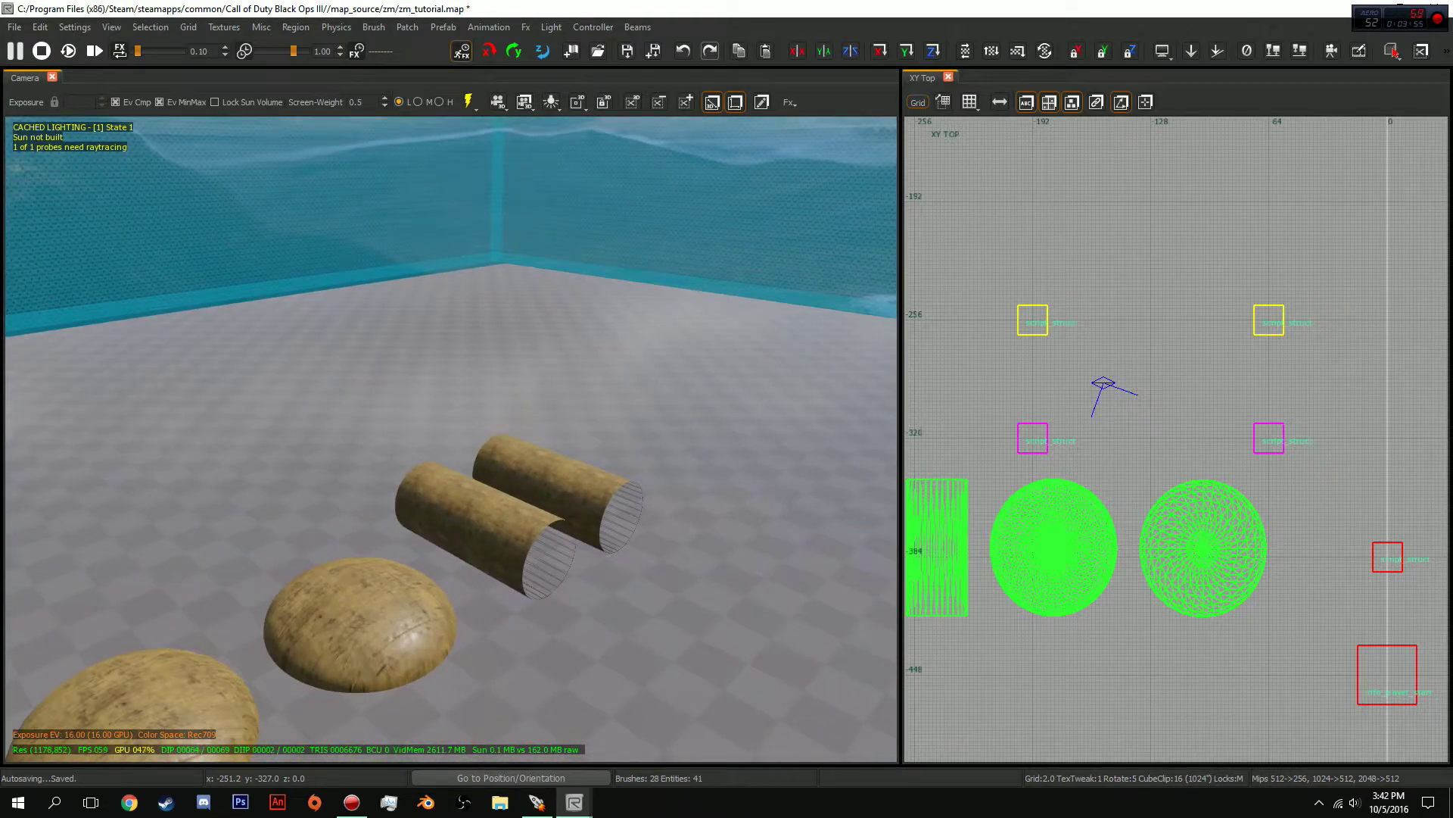
{"action": "key", "text": "Up"}
{"action": "key", "text": "Up"}
{"action": "key", "text": "Up"}
{"action": "key", "text": "Up"}
{"action": "key", "text": "Page_Down"}
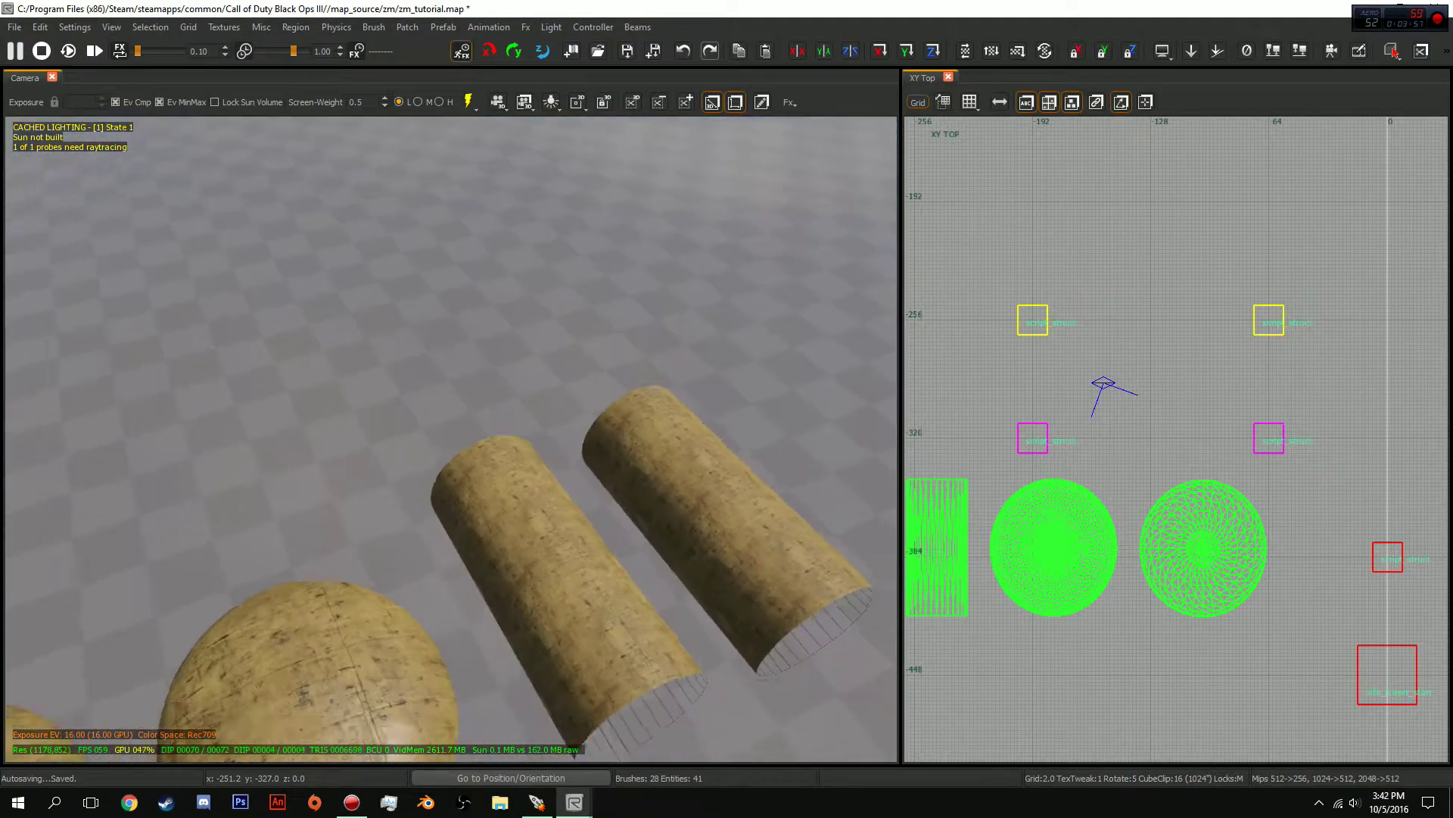
Swing the camera to face the cylinders' open ends and centre the dark one
{"action": "key", "text": "Left"}
{"action": "key", "text": "Left"}
{"action": "key", "text": "Down"}
{"action": "key", "text": "Down"}
{"action": "key", "text": "Page_Up"}
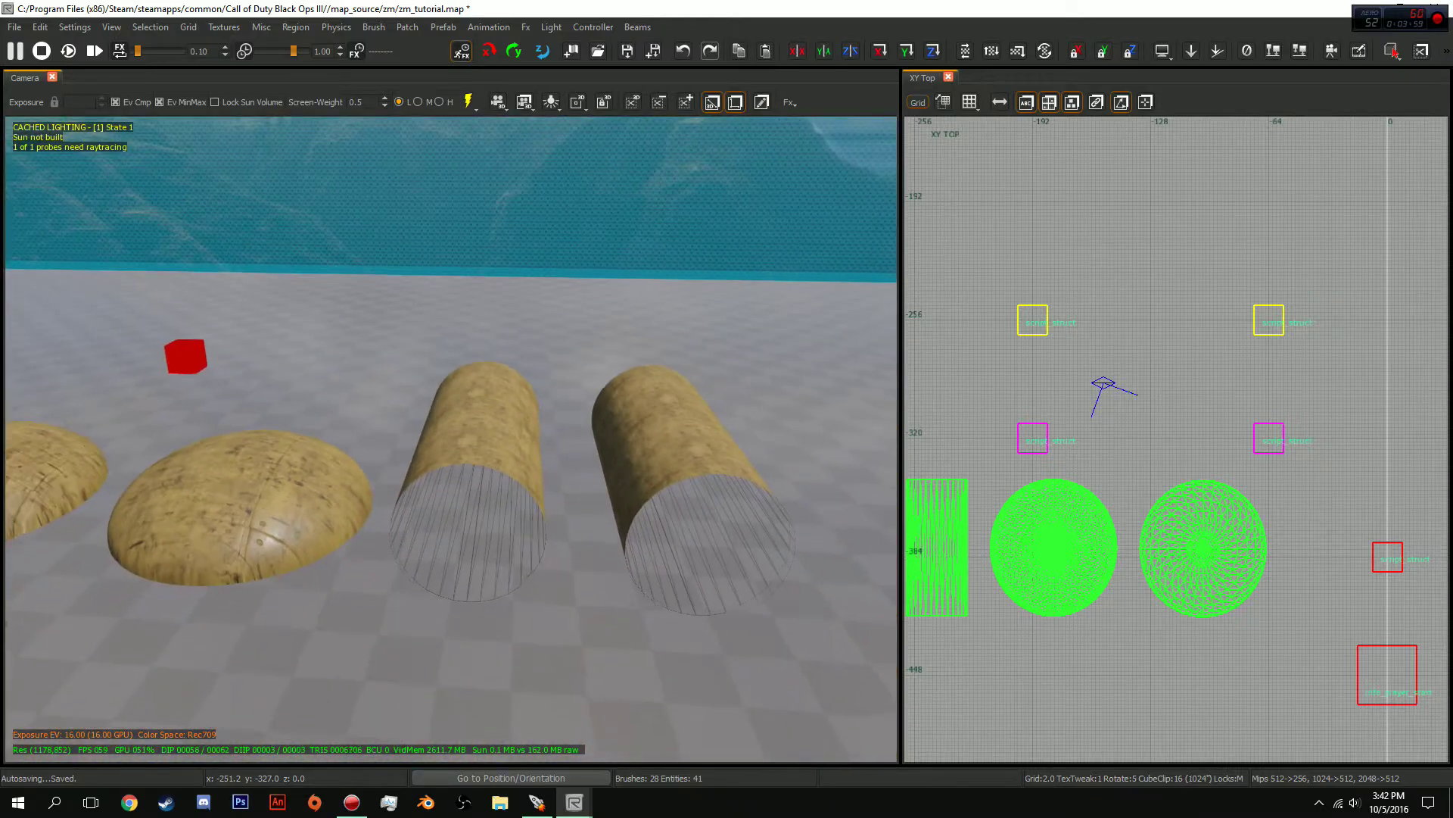
{"action": "key", "text": "Up"}
{"action": "key", "text": "Up"}
{"action": "key", "text": "Right"}
{"action": "key", "text": "Up"}
{"action": "key", "text": "Up"}
{"action": "key", "text": "Up"}
{"action": "key", "text": "Up"}
{"action": "key", "text": "Up"}
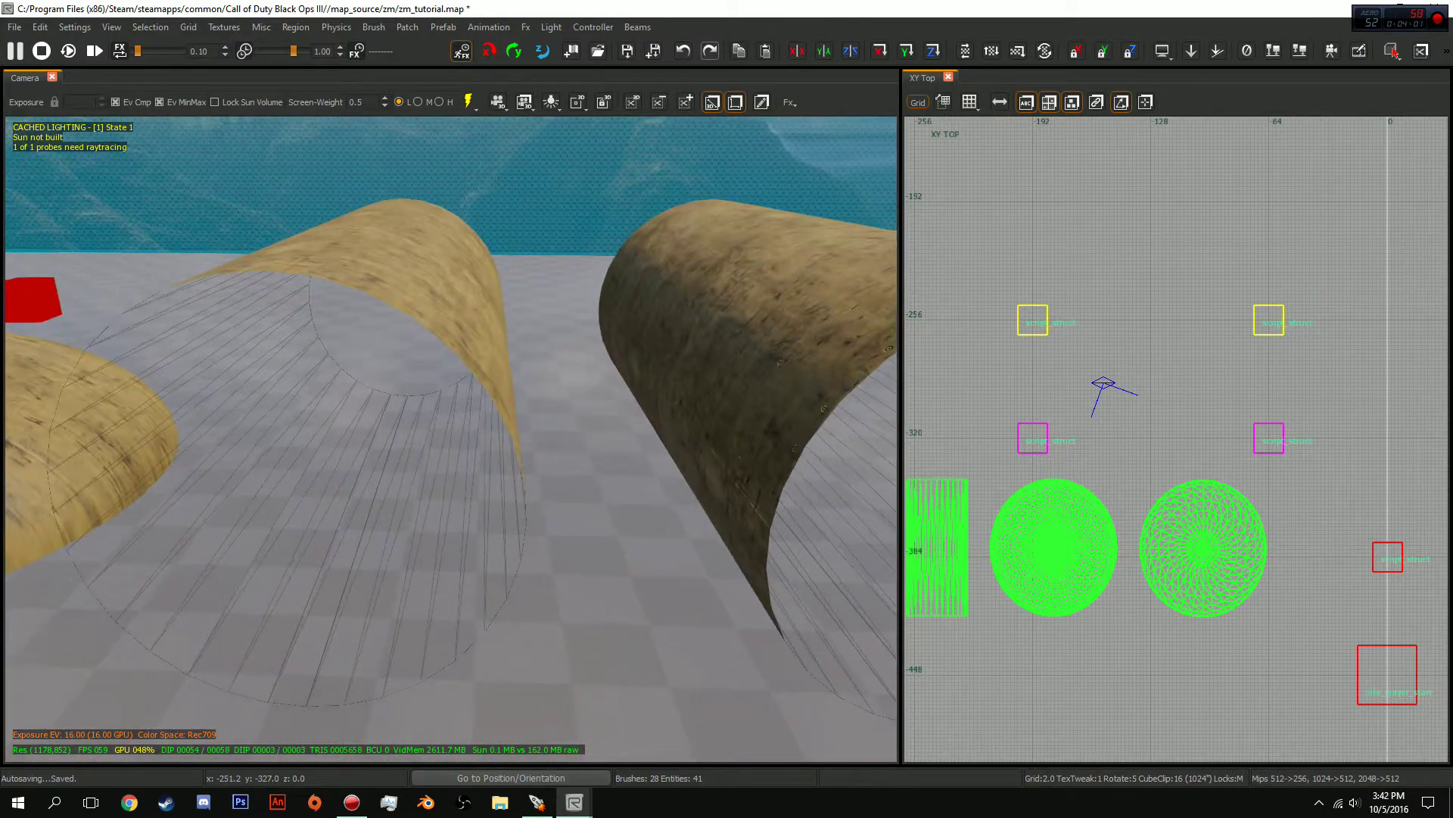
{"action": "key", "text": "Left"}
{"action": "key", "text": "Left"}
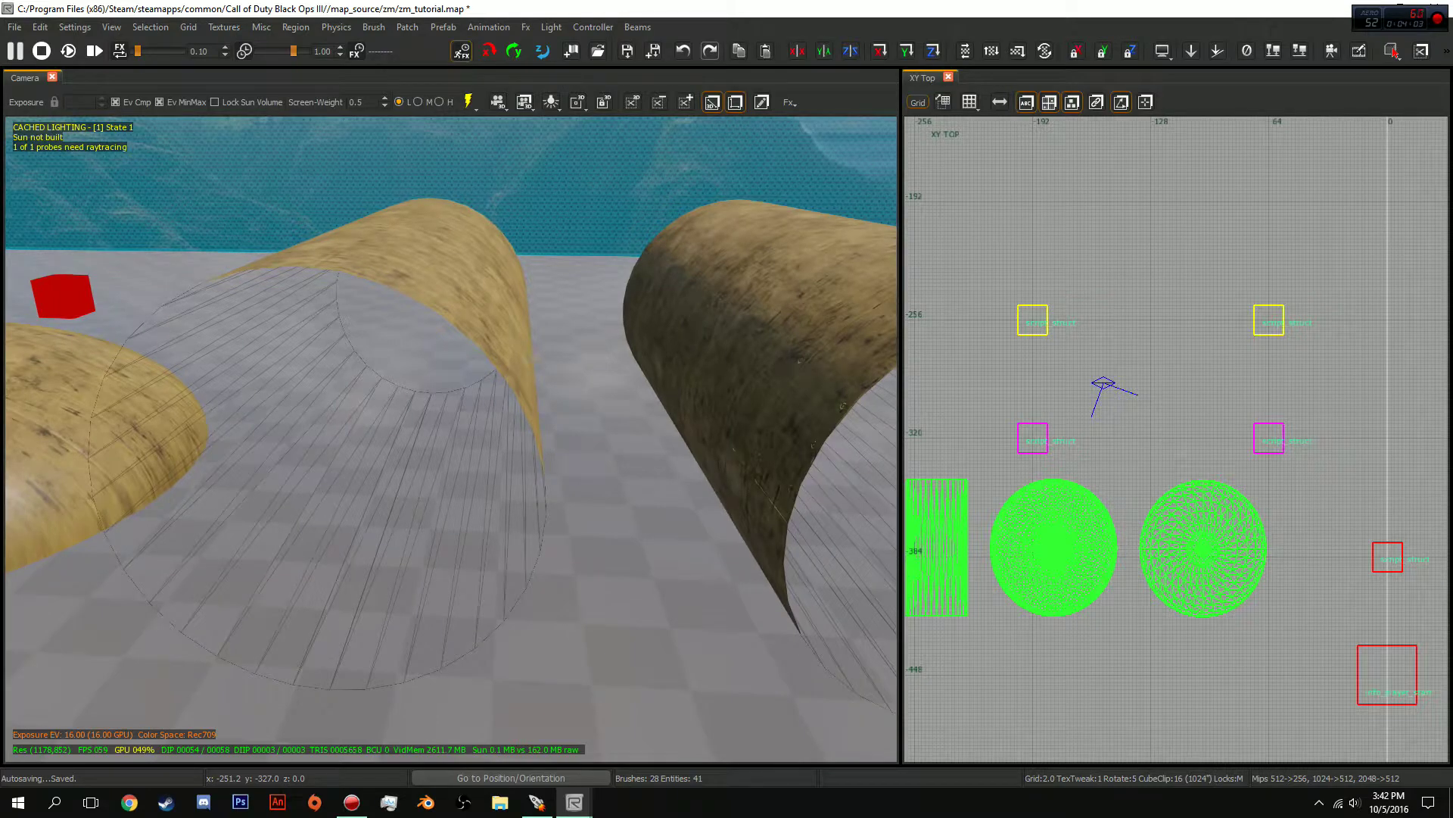
{"action": "key", "text": "Right"}
{"action": "key", "text": "Right"}
{"action": "key", "text": "Down"}
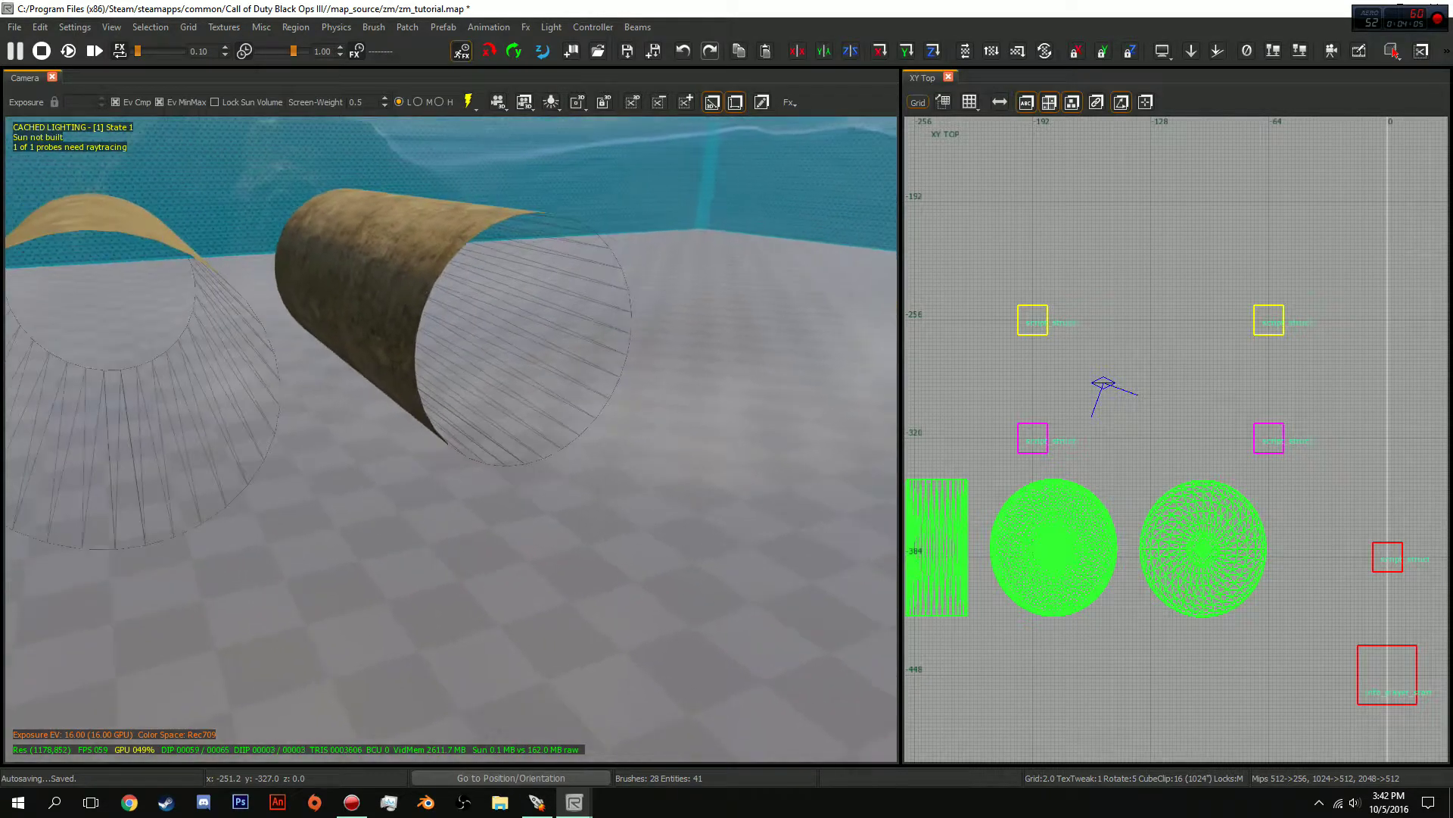
Select the dark cylinder patch and apply Patch > Invert so its faces point inward
{"action": "left_click", "coordinate": [424, 318], "text": "shift"}
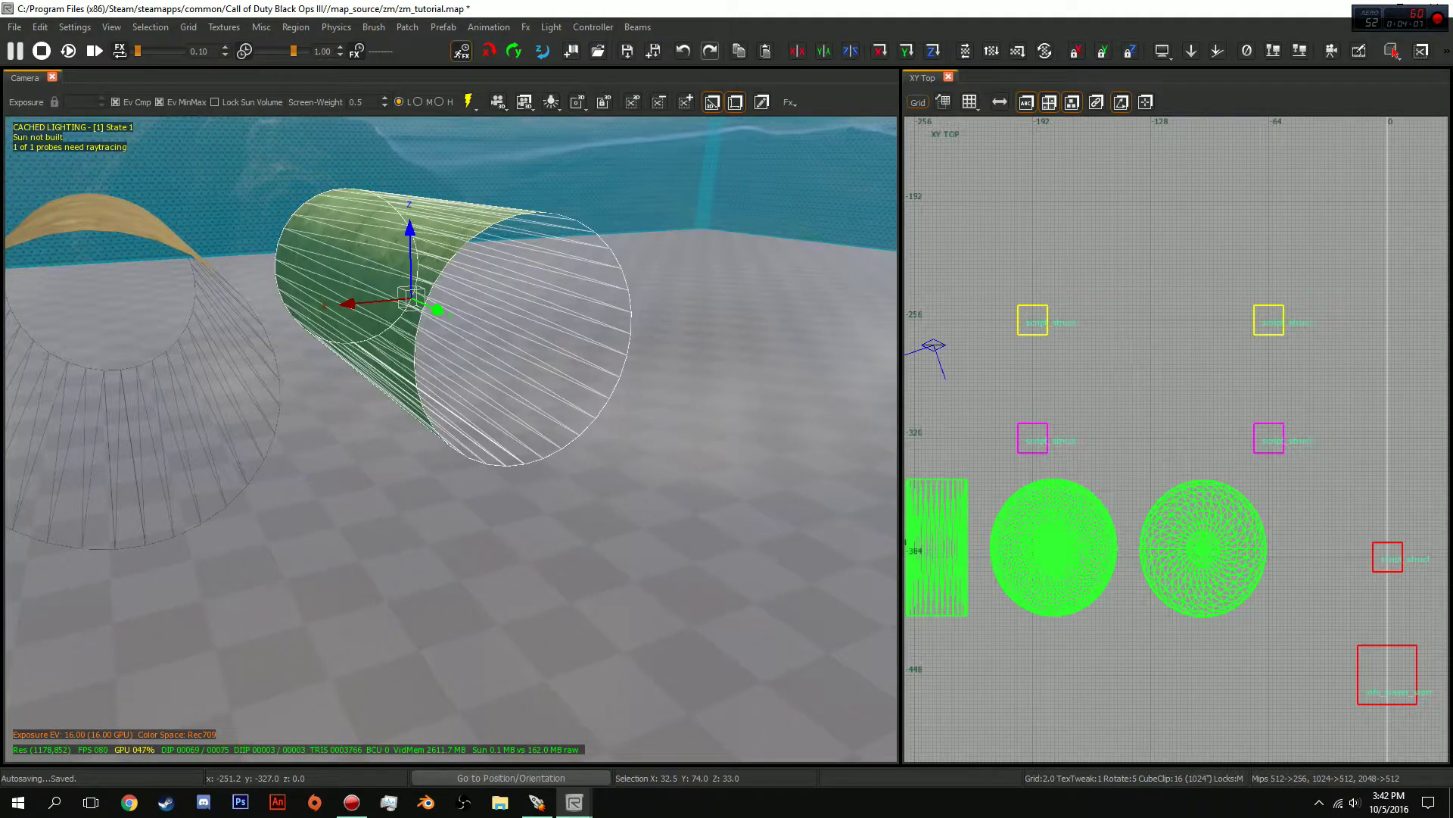
{"action": "key", "text": "Up"}
{"action": "key", "text": "Up"}
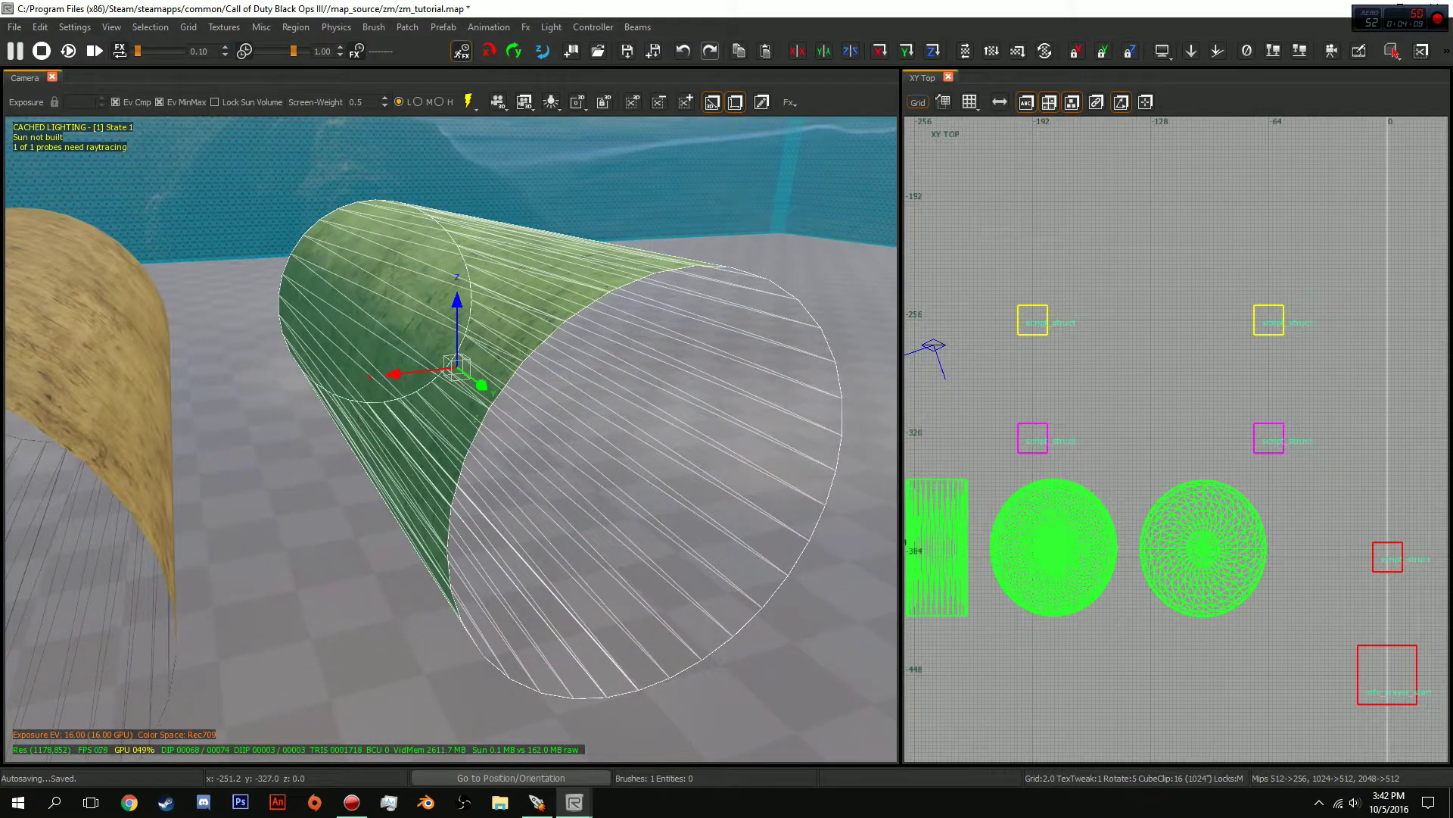
{"action": "key", "text": "alt+p"}
{"action": "key", "text": "Down"}
{"action": "key", "text": "Down"}
{"action": "key", "text": "Down"}
{"action": "key", "text": "Down"}
{"action": "key", "text": "Down"}
{"action": "key", "text": "Down"}
{"action": "key", "text": "Down"}
{"action": "key", "text": "Down"}
{"action": "key", "text": "Down"}
{"action": "key", "text": "Down"}
{"action": "key", "text": "Down"}
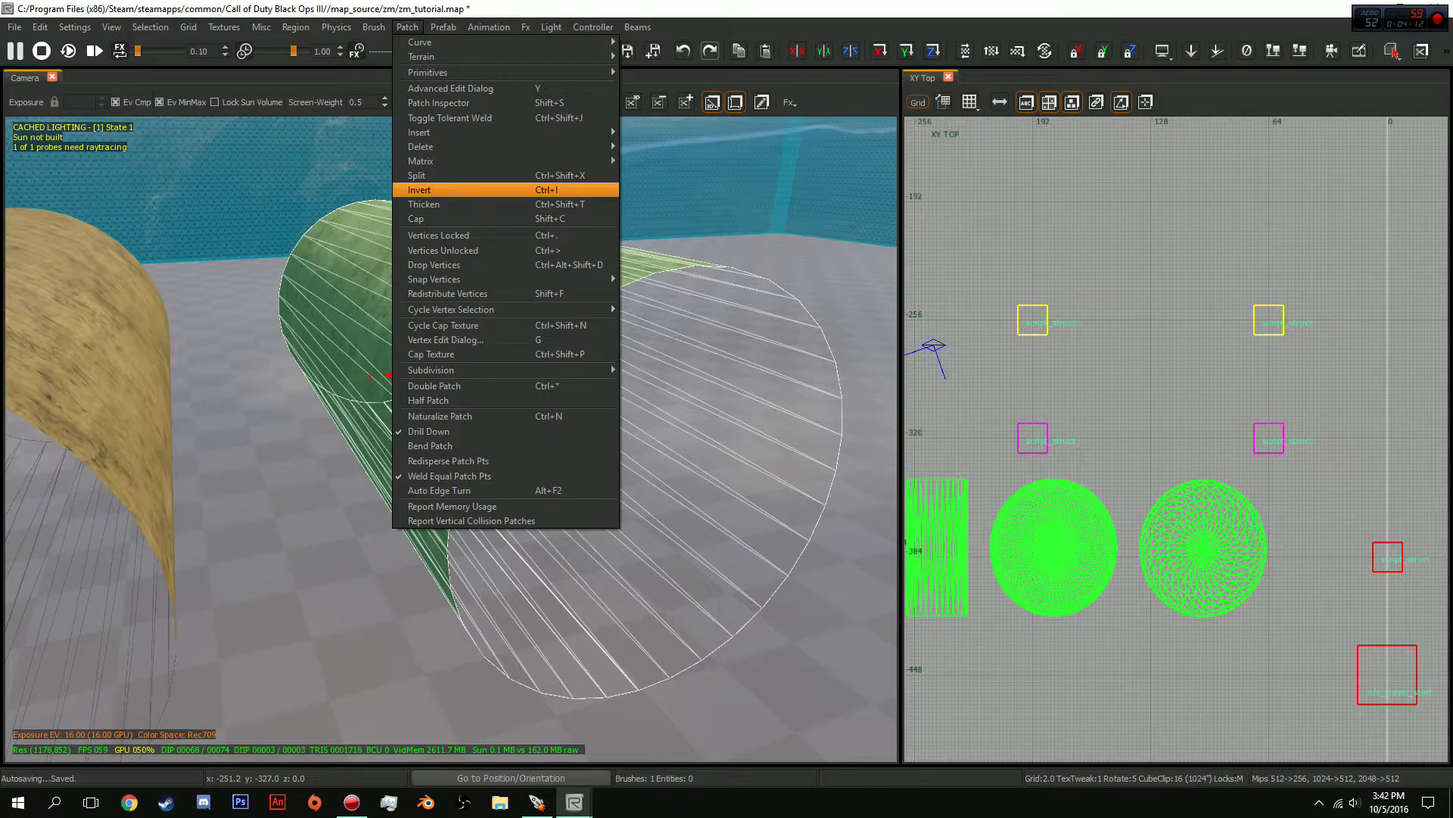
{"action": "key", "text": "Return"}
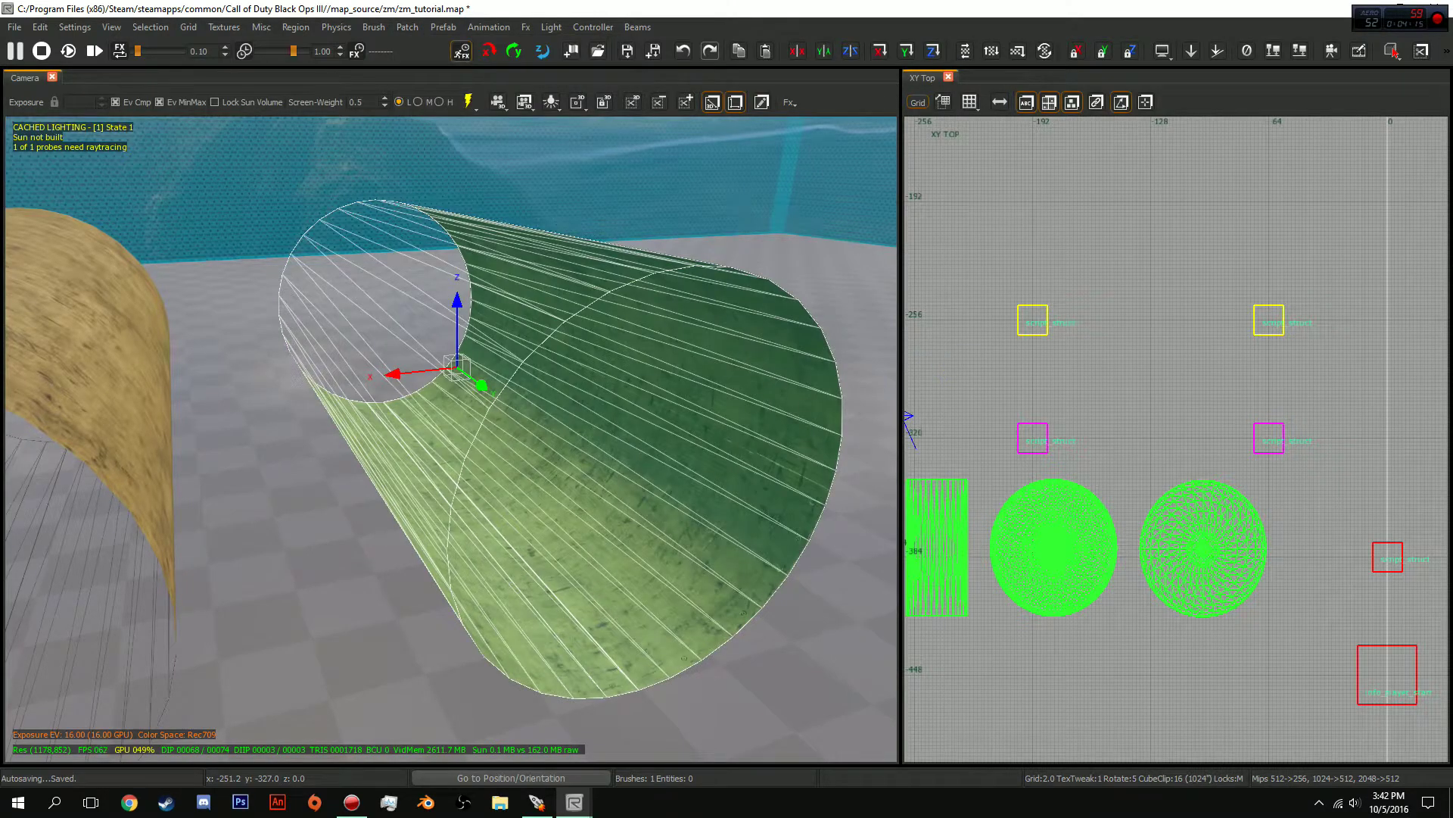
Deselect the patch and fly the camera in and out of the tube to check the inner wall
{"action": "key", "text": "Down"}
{"action": "key", "text": "Down"}
{"action": "key", "text": "Escape"}
{"action": "key", "text": "Up"}
{"action": "key", "text": "Up"}
{"action": "key", "text": "Up"}
{"action": "key", "text": "Up"}
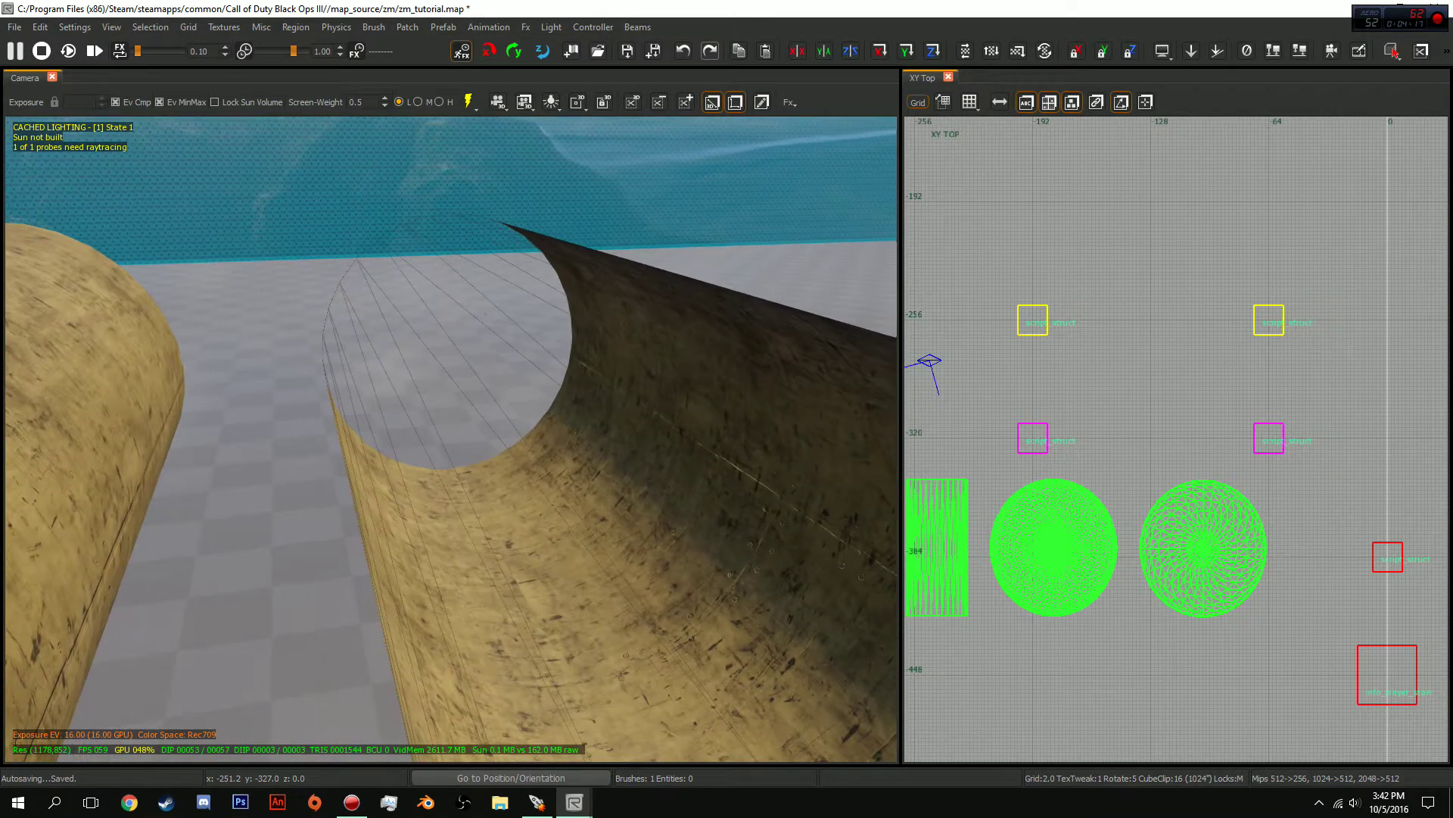
{"action": "key", "text": "Down"}
{"action": "key", "text": "Up"}
{"action": "key", "text": "Page_Up"}
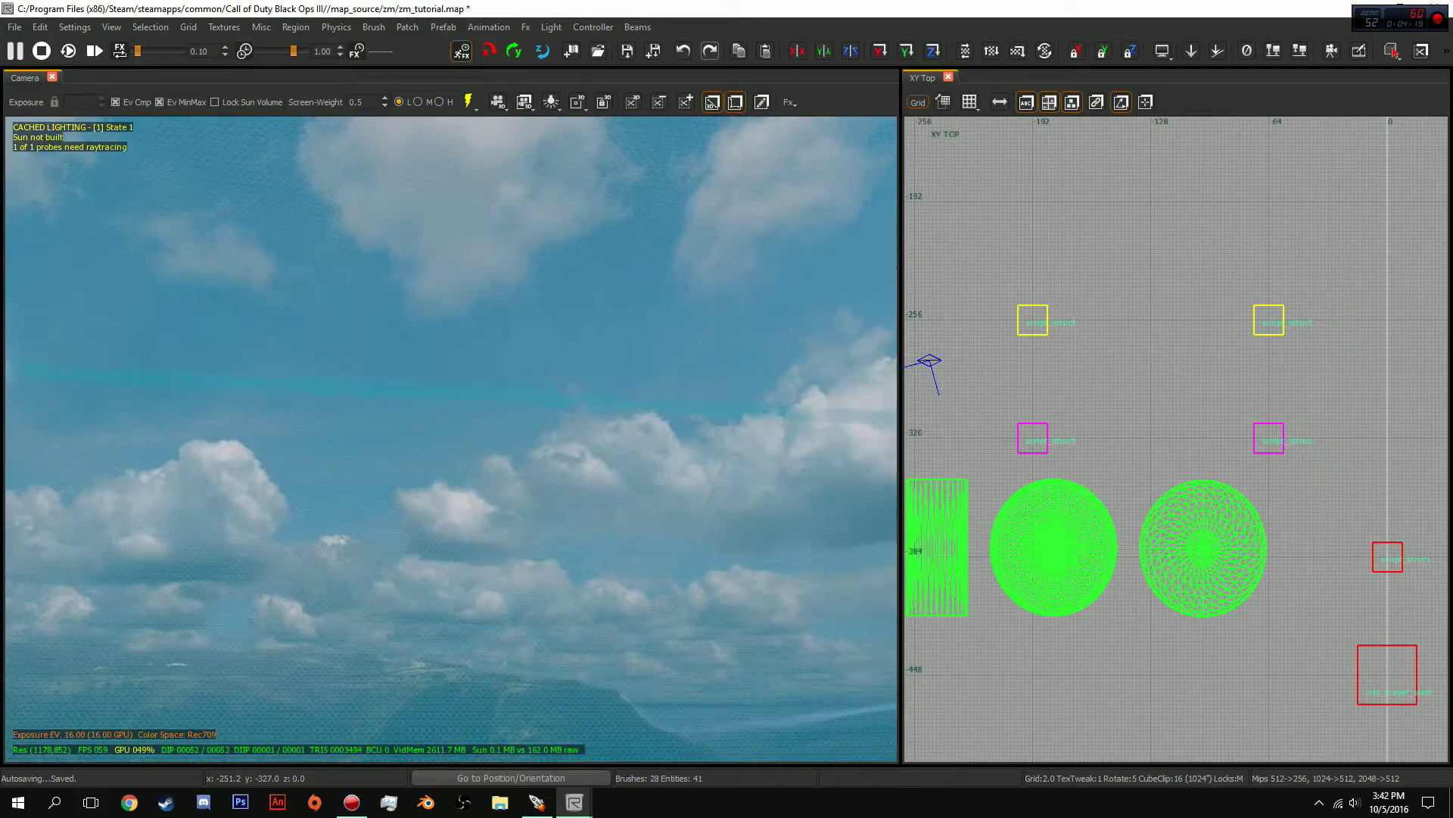
{"action": "key", "text": "Page_Down"}
{"action": "key", "text": "Down"}
{"action": "key", "text": "Down"}
{"action": "key", "text": "Up"}
{"action": "key", "text": "Up"}
{"action": "key", "text": "Up"}
{"action": "key", "text": "Up"}
{"action": "key", "text": "Up"}
{"action": "key", "text": "Up"}
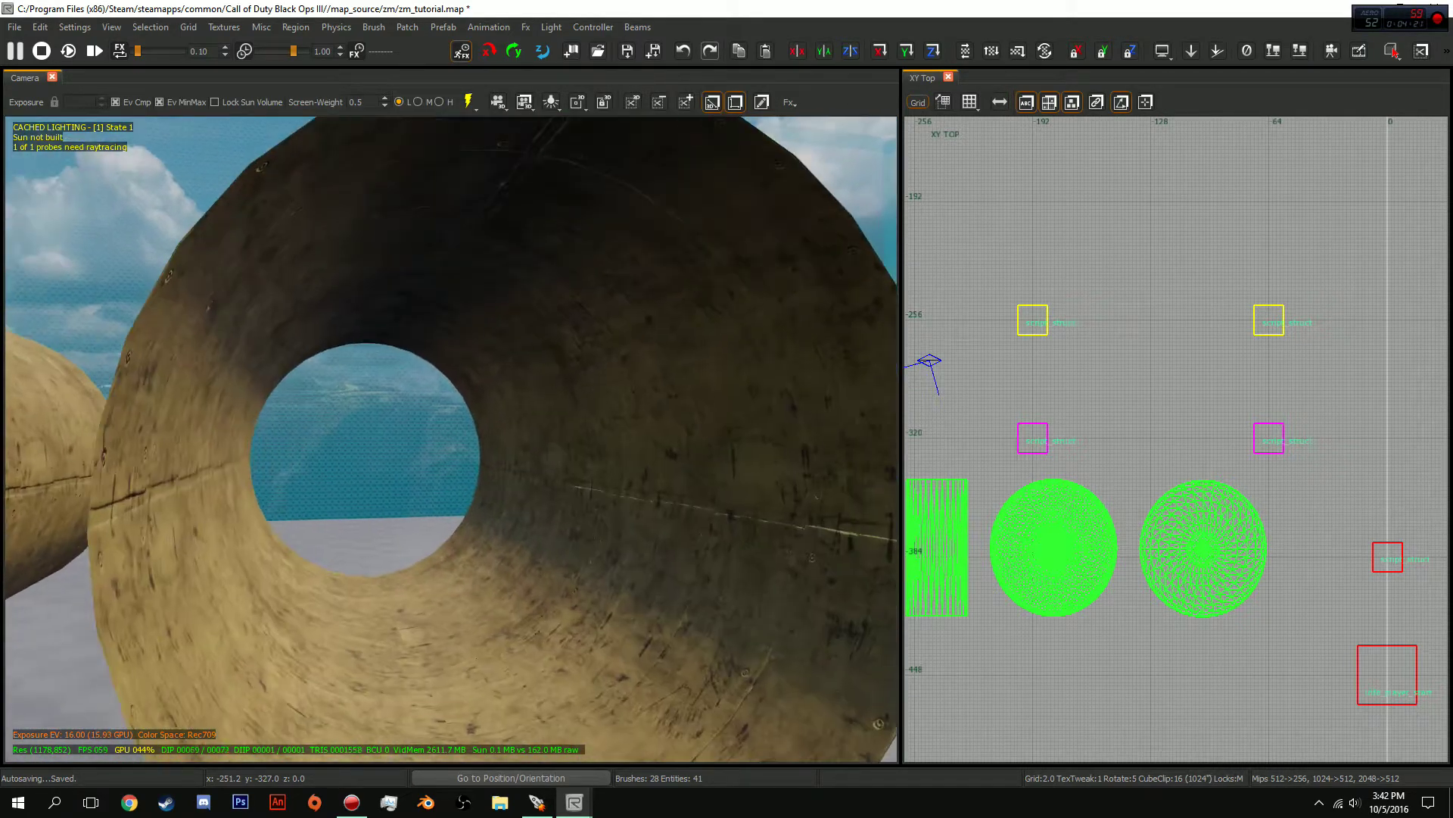
{"action": "key", "text": "Down"}
{"action": "key", "text": "Down"}
{"action": "key", "text": "Down"}
{"action": "key", "text": "Up"}
{"action": "key", "text": "Up"}
{"action": "key", "text": "Up"}
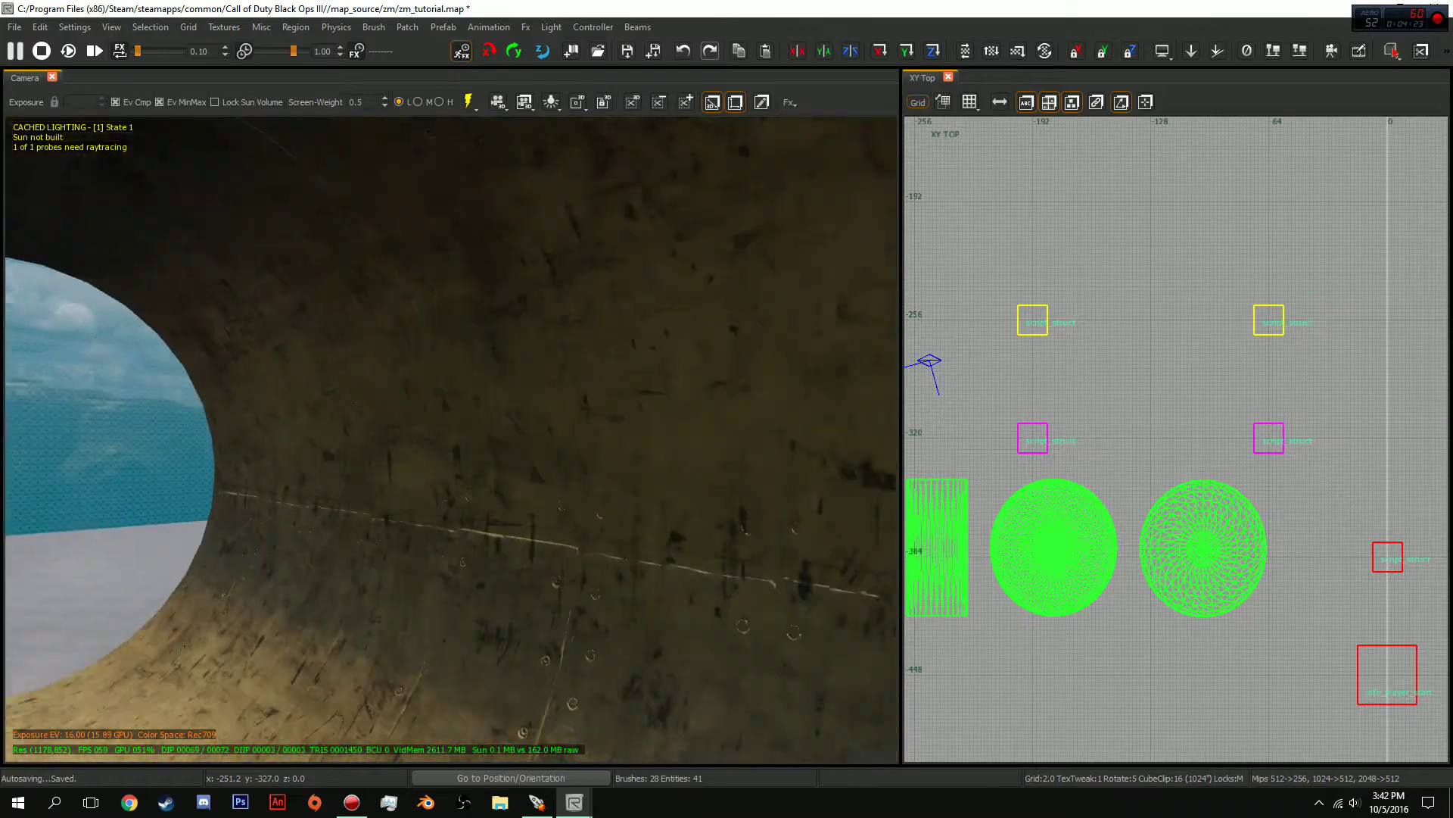
{"action": "key", "text": "Down"}
{"action": "key", "text": "Down"}
{"action": "key", "text": "Down"}
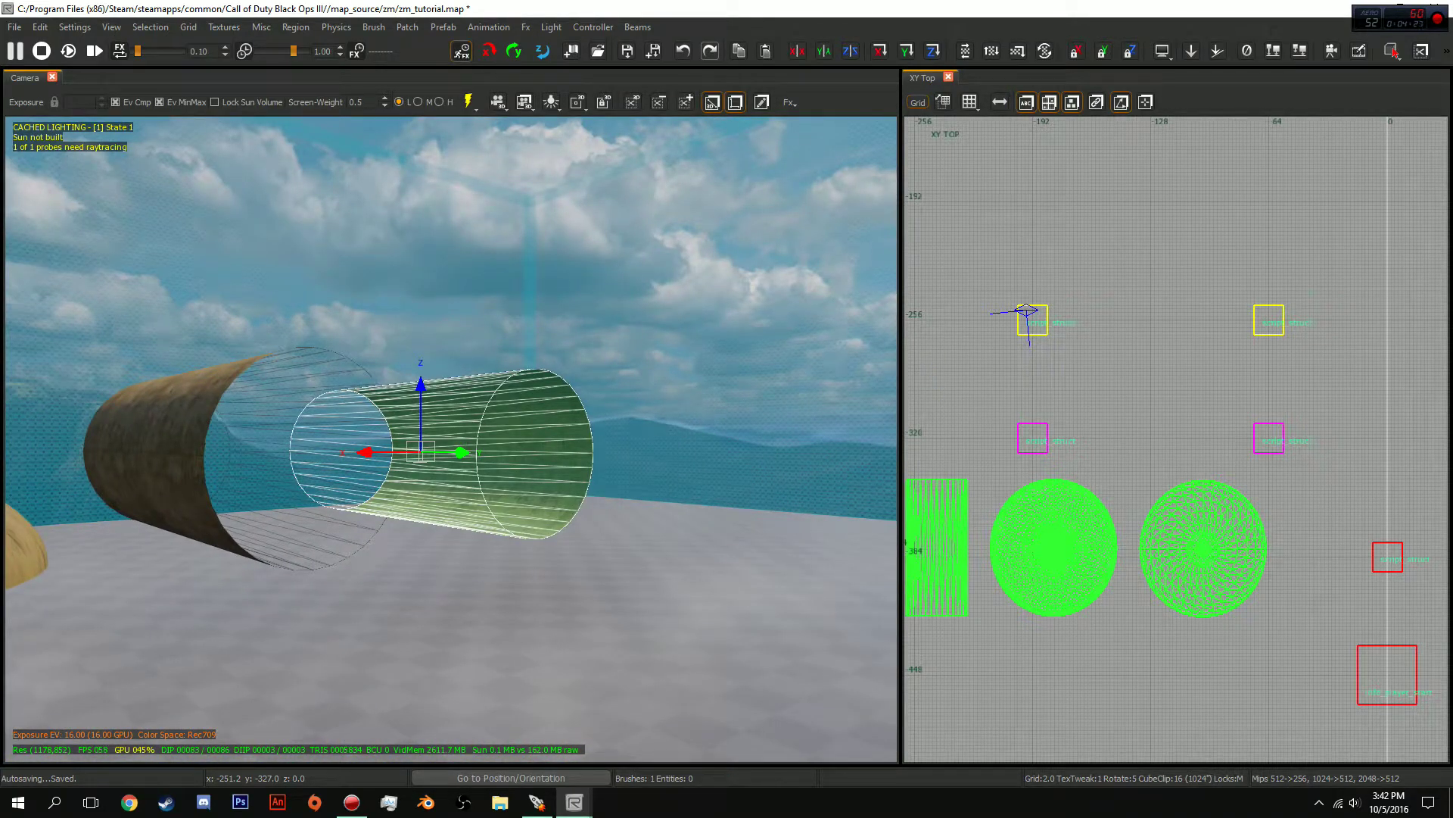
Invert the second tube patch with Patch > Invert, then deselect it
{"action": "key", "text": "Up"}
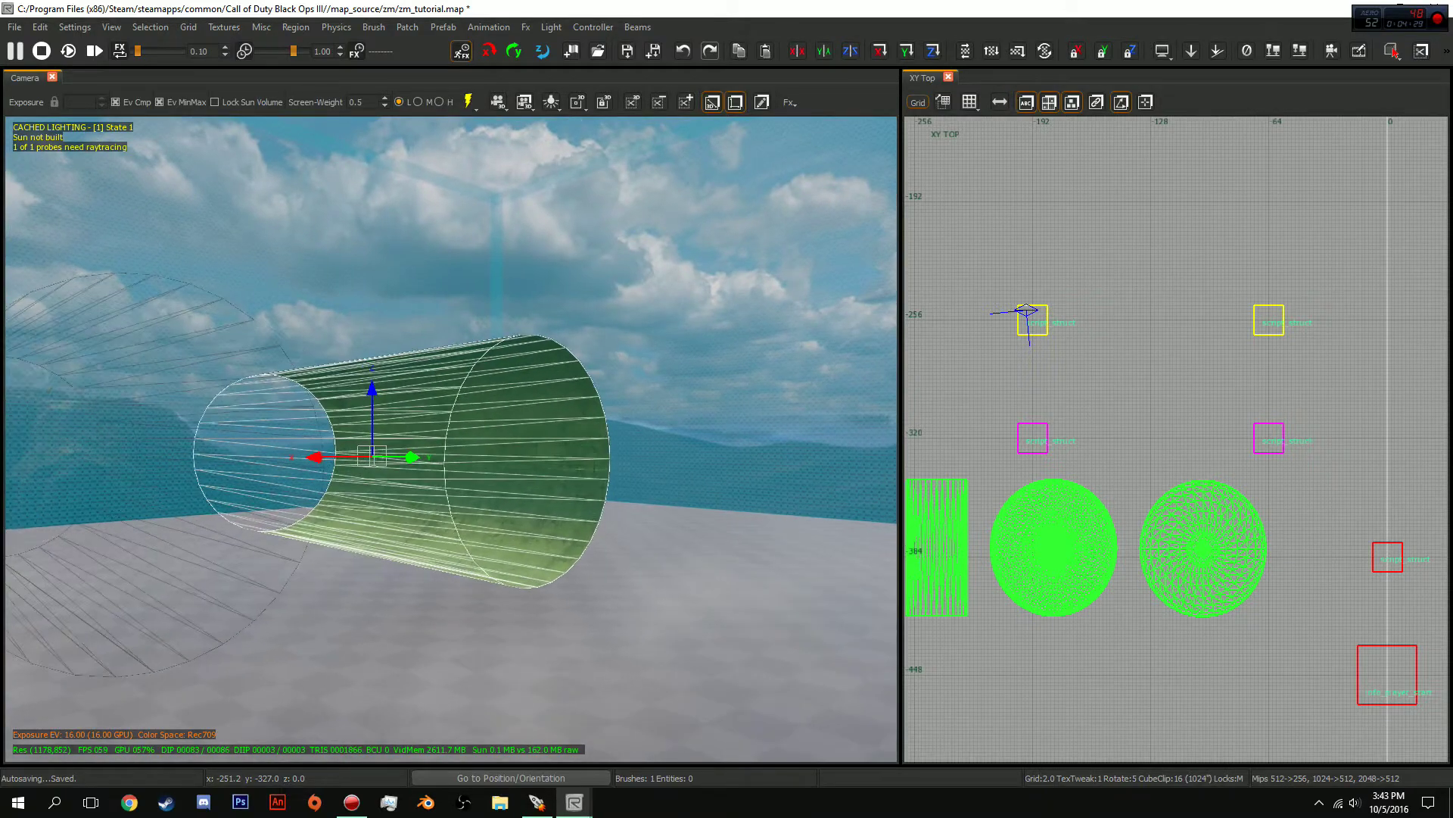
{"action": "left_click", "coordinate": [407, 26]}
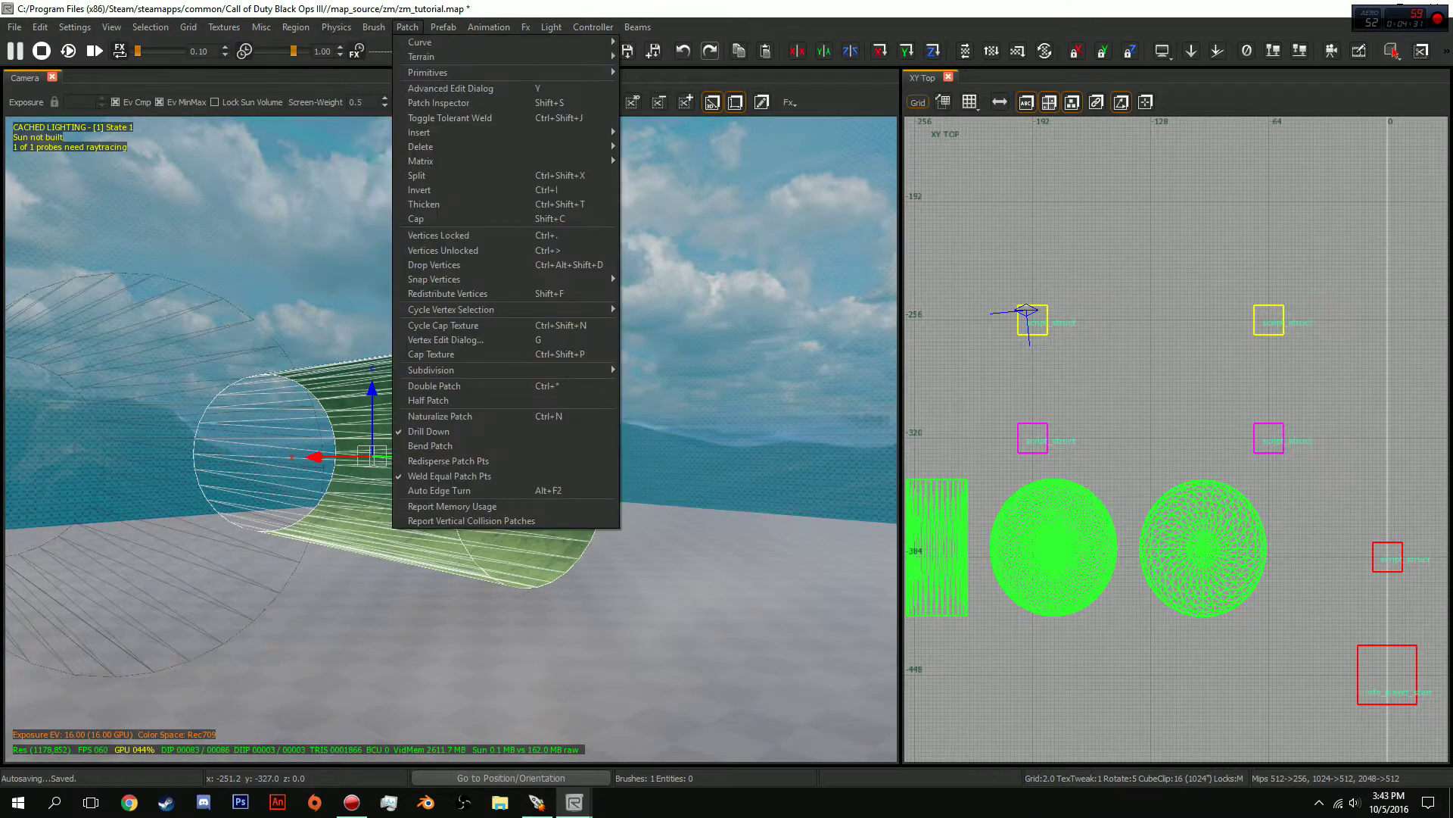
{"action": "left_click", "coordinate": [428, 184]}
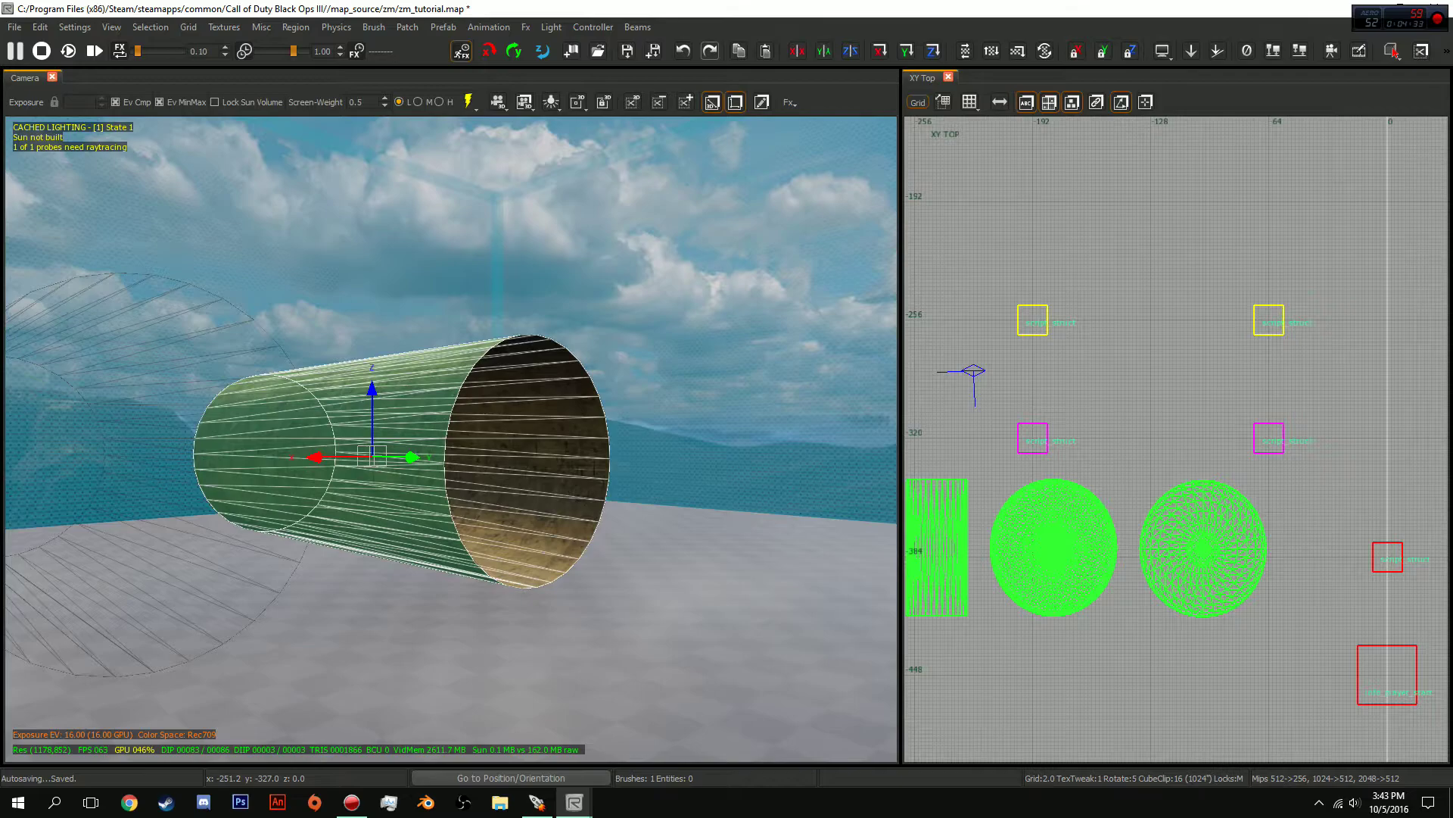
{"action": "key", "text": "Up"}
{"action": "key", "text": "Left"}
{"action": "key", "text": "Escape"}
Fly the camera around the tubes and look through one tube's opening
{"action": "key", "text": "Down"}
{"action": "key", "text": "Down"}
{"action": "key", "text": "Left"}
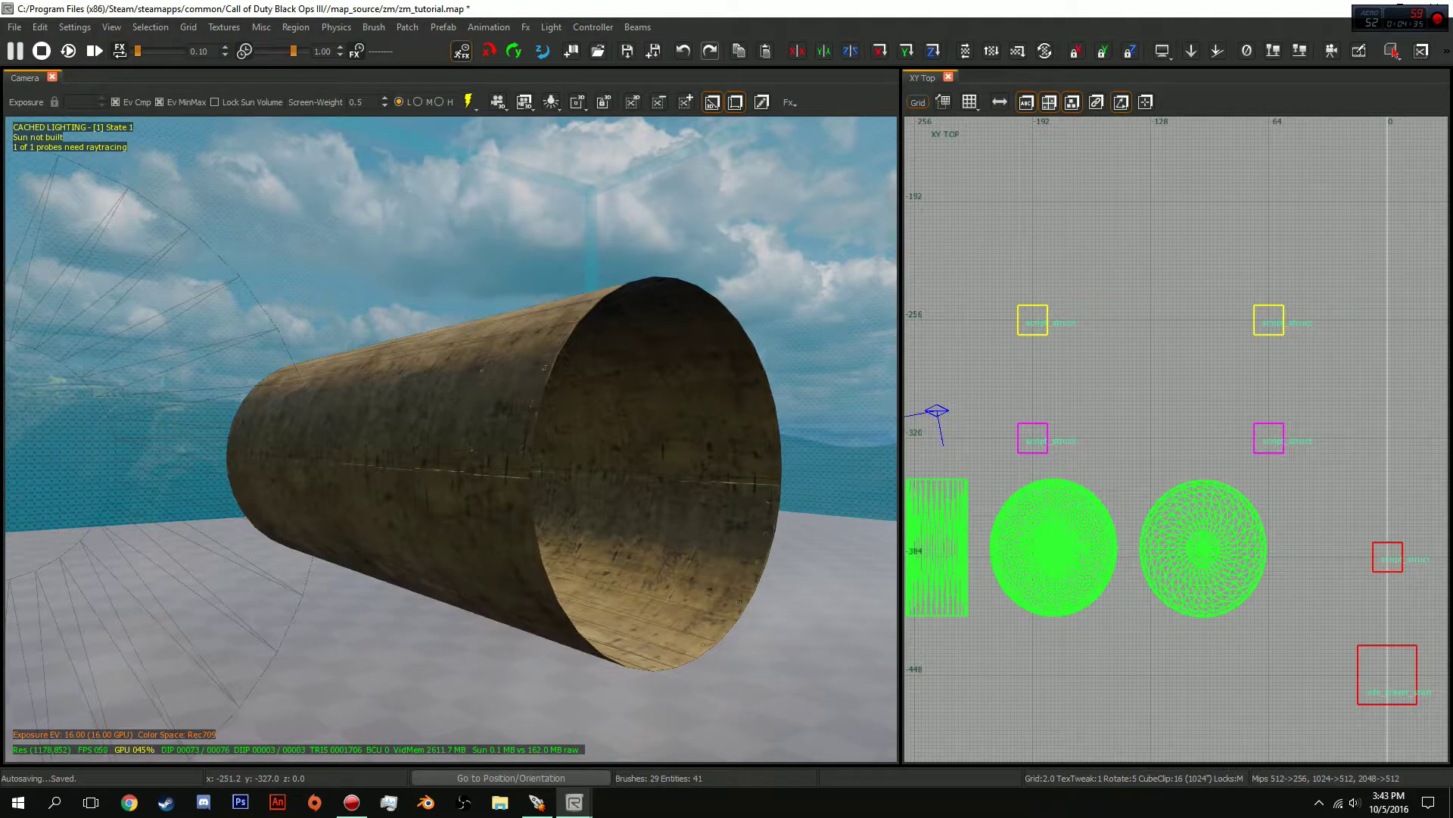
{"action": "key", "text": "Up"}
{"action": "key", "text": "Up"}
{"action": "key", "text": "Down"}
{"action": "key", "text": "Left"}
{"action": "key", "text": "Down"}
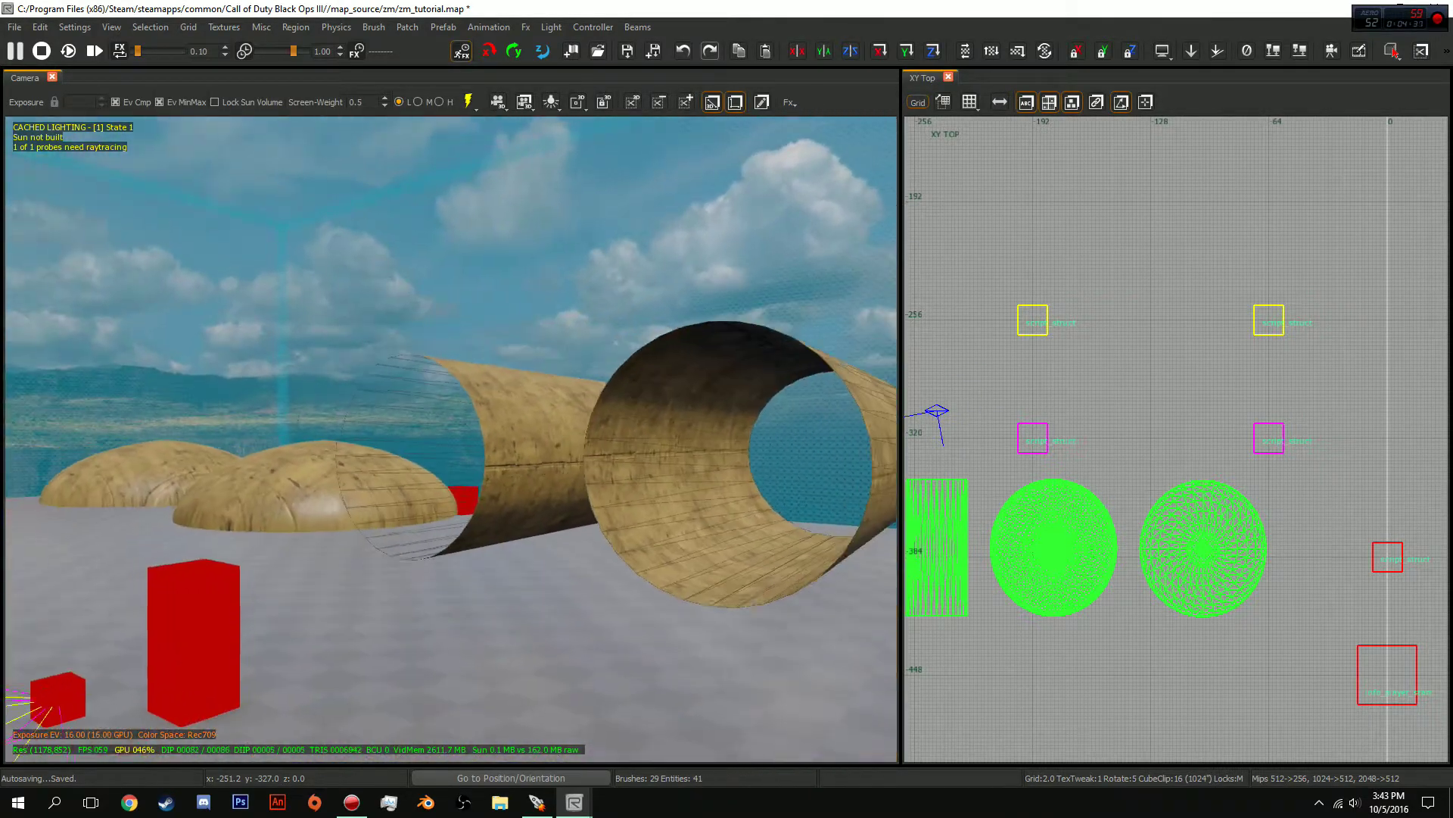
{"action": "key", "text": "Up"}
{"action": "key", "text": "Up"}
Fly into the tube and back out to a side view showing both tubes and a dome
{"action": "key", "text": "Up"}
{"action": "key", "text": "Up"}
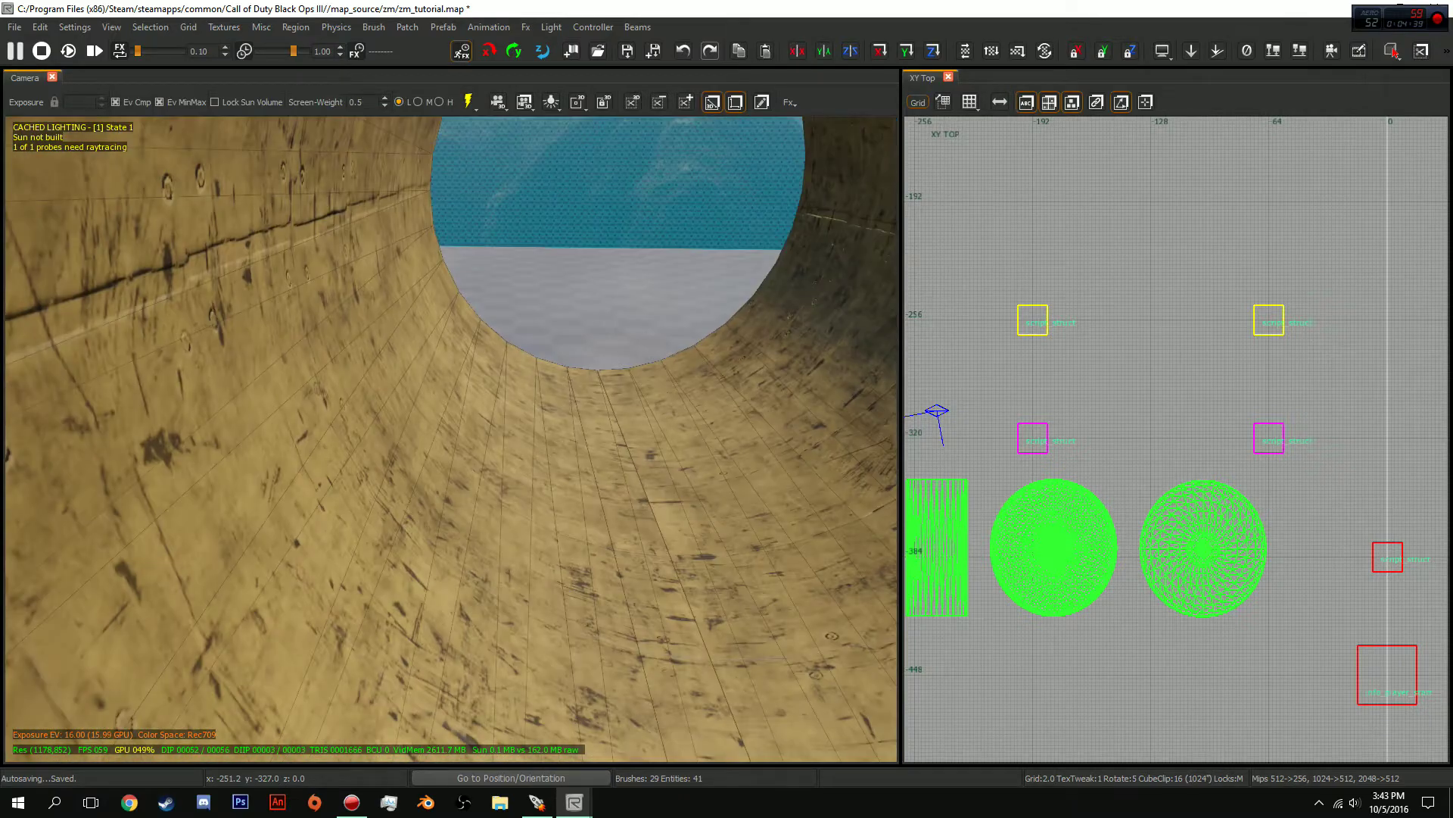
{"action": "key", "text": "Down"}
{"action": "key", "text": "Down"}
{"action": "key", "text": "Up"}
{"action": "key", "text": "Up"}
{"action": "key", "text": "Down"}
{"action": "key", "text": "Down"}
{"action": "key", "text": "Left"}
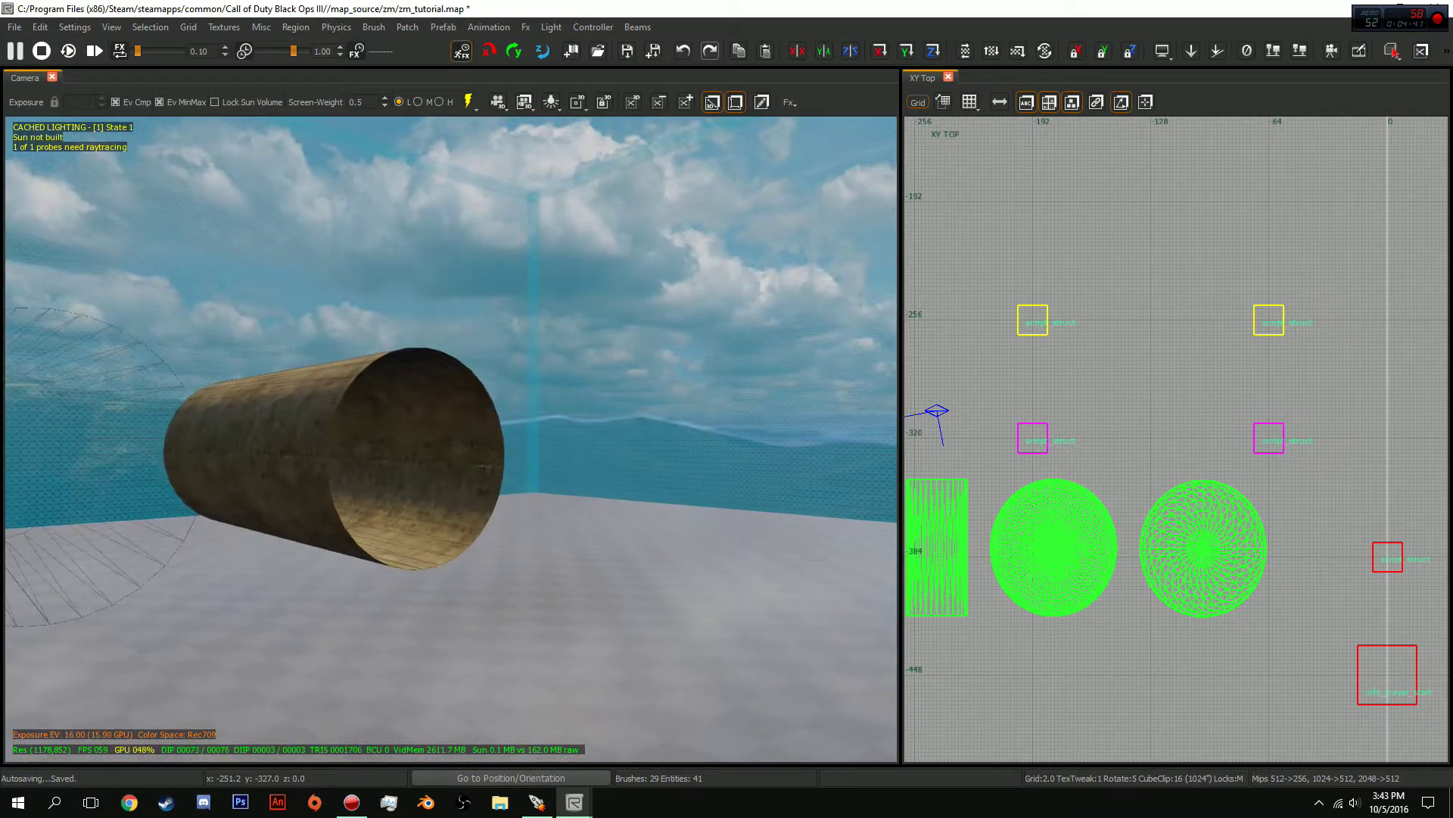
{"action": "key", "text": "Left"}
{"action": "key", "text": "Up"}
{"action": "key", "text": "Down"}
{"action": "key", "text": "Down"}
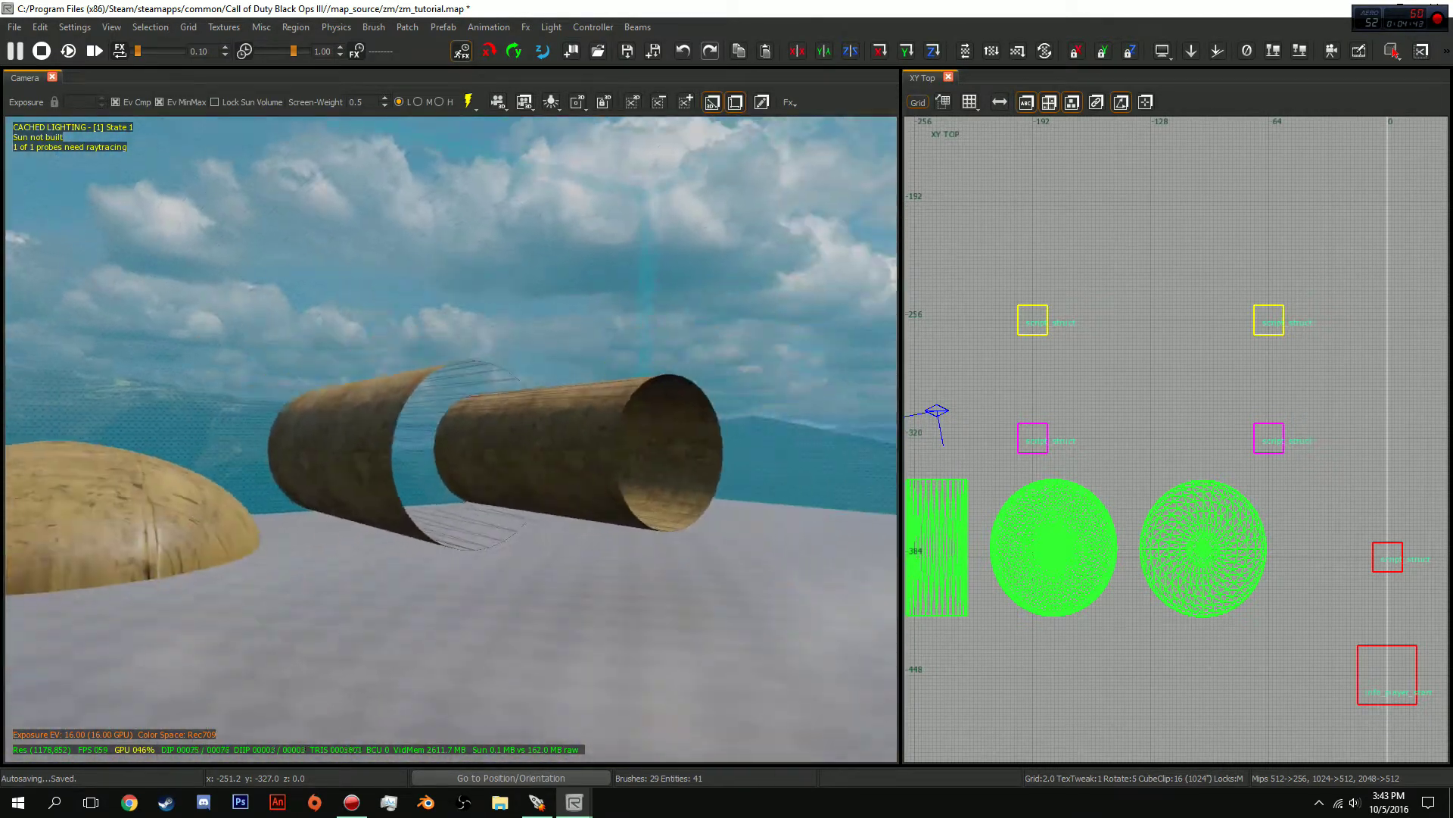
{"action": "key", "text": "Up"}
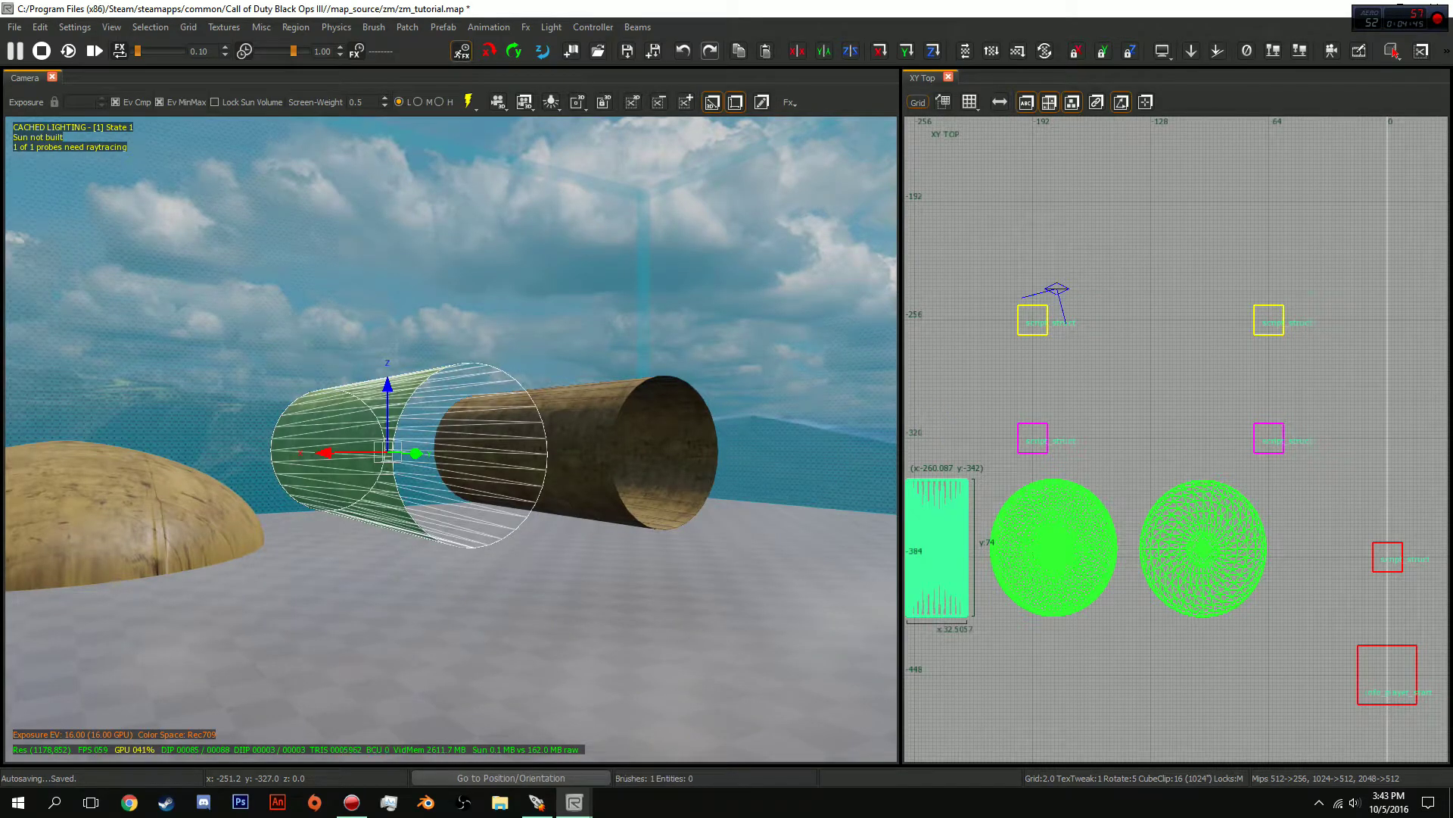
{"action": "key", "text": "Up"}
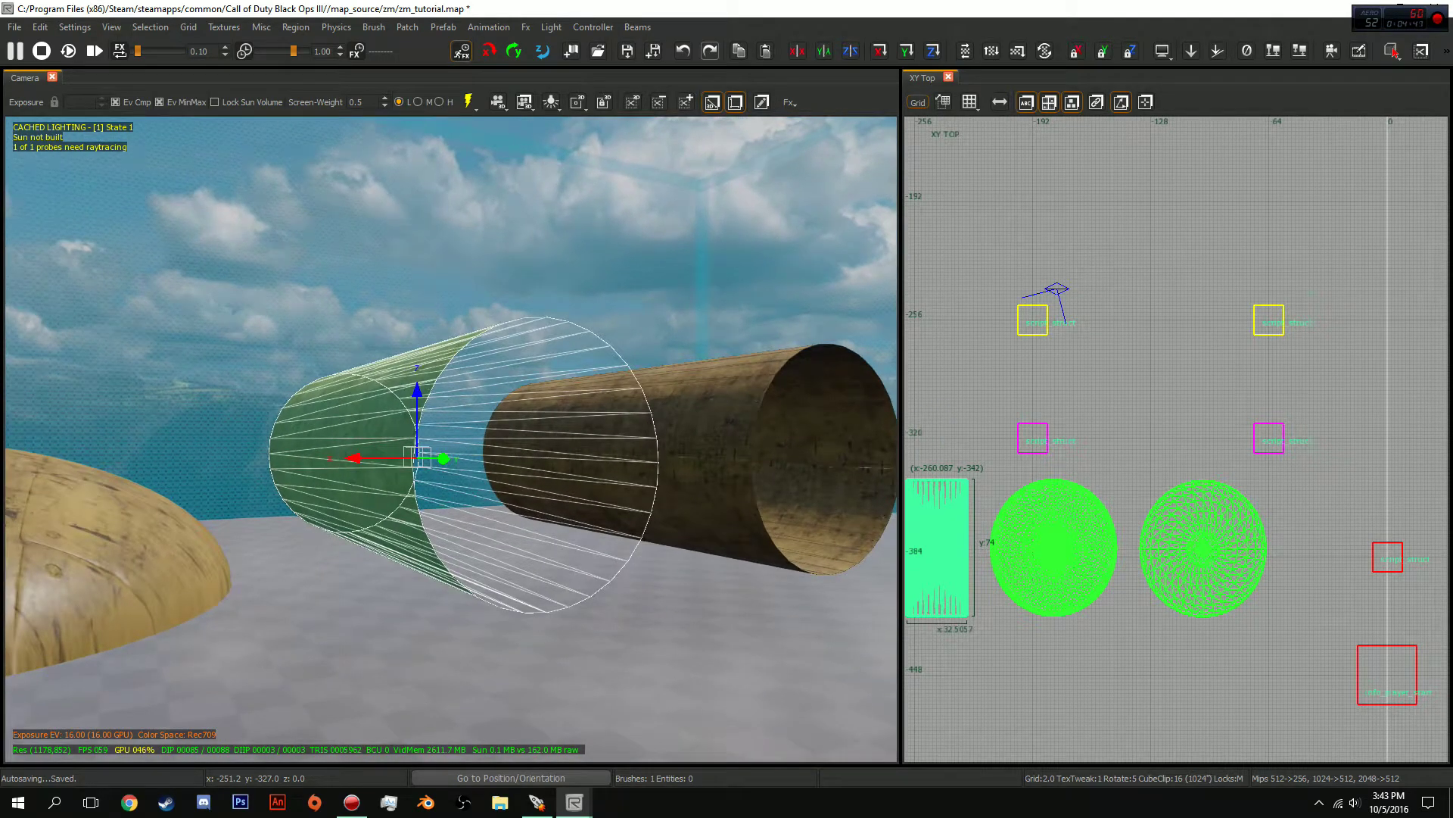
Centre the wireframe tube in view and add end caps to both open ends with Patch > Cap
{"action": "key", "text": "Up"}
{"action": "key", "text": "Up"}
{"action": "key", "text": "Down"}
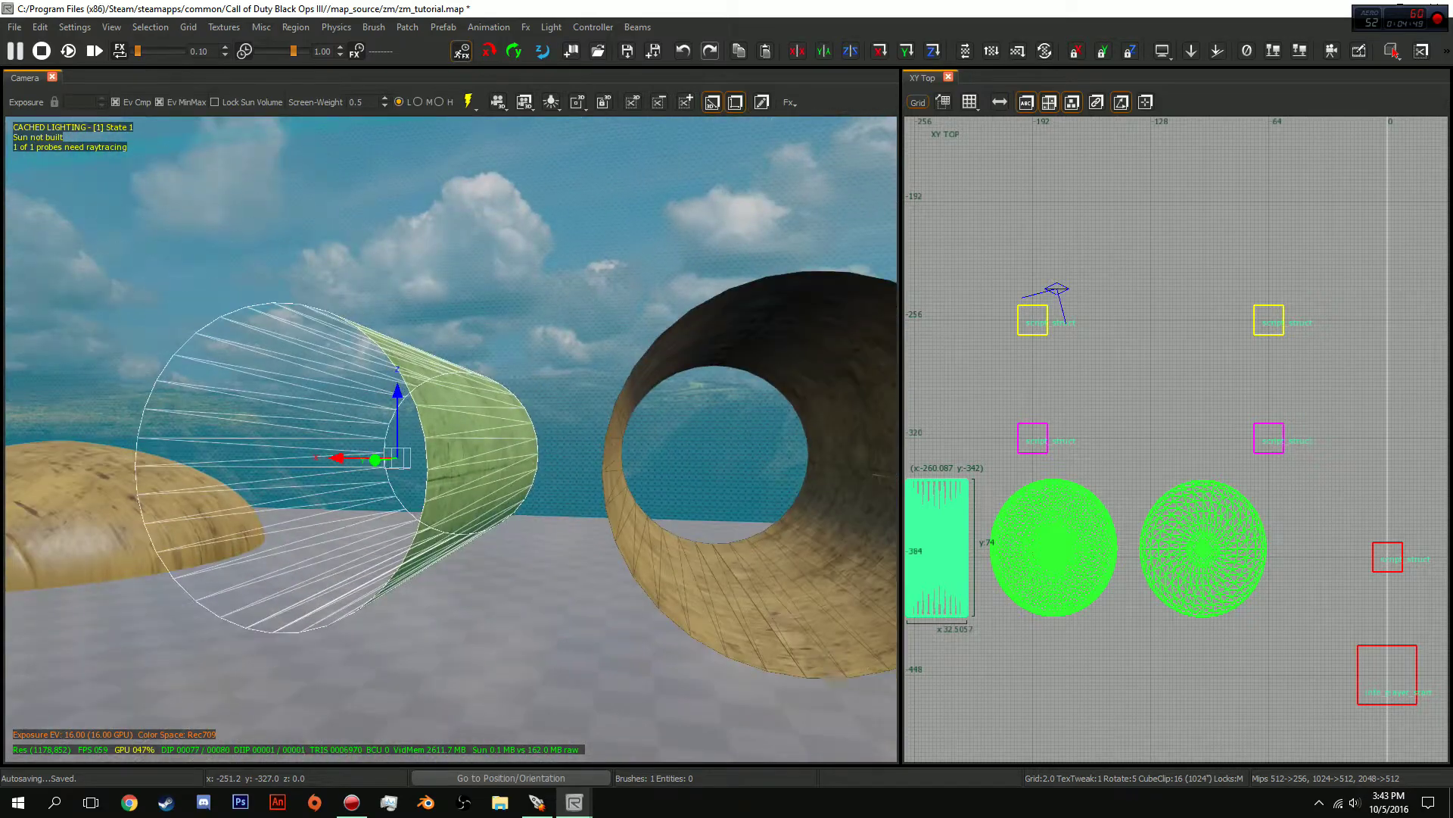
{"action": "key", "text": "Up"}
{"action": "key", "text": "Down"}
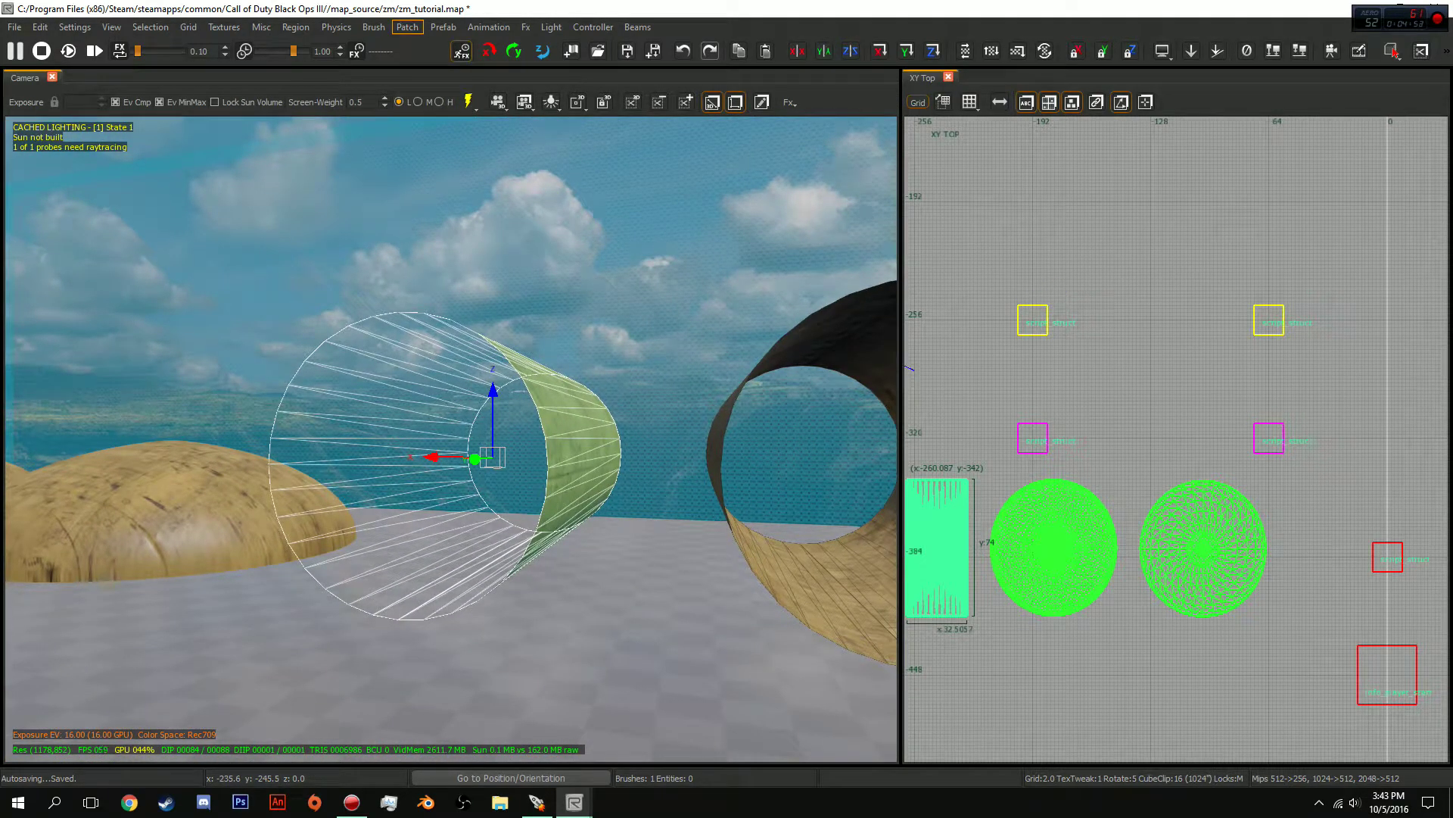
{"action": "left_click", "coordinate": [407, 26]}
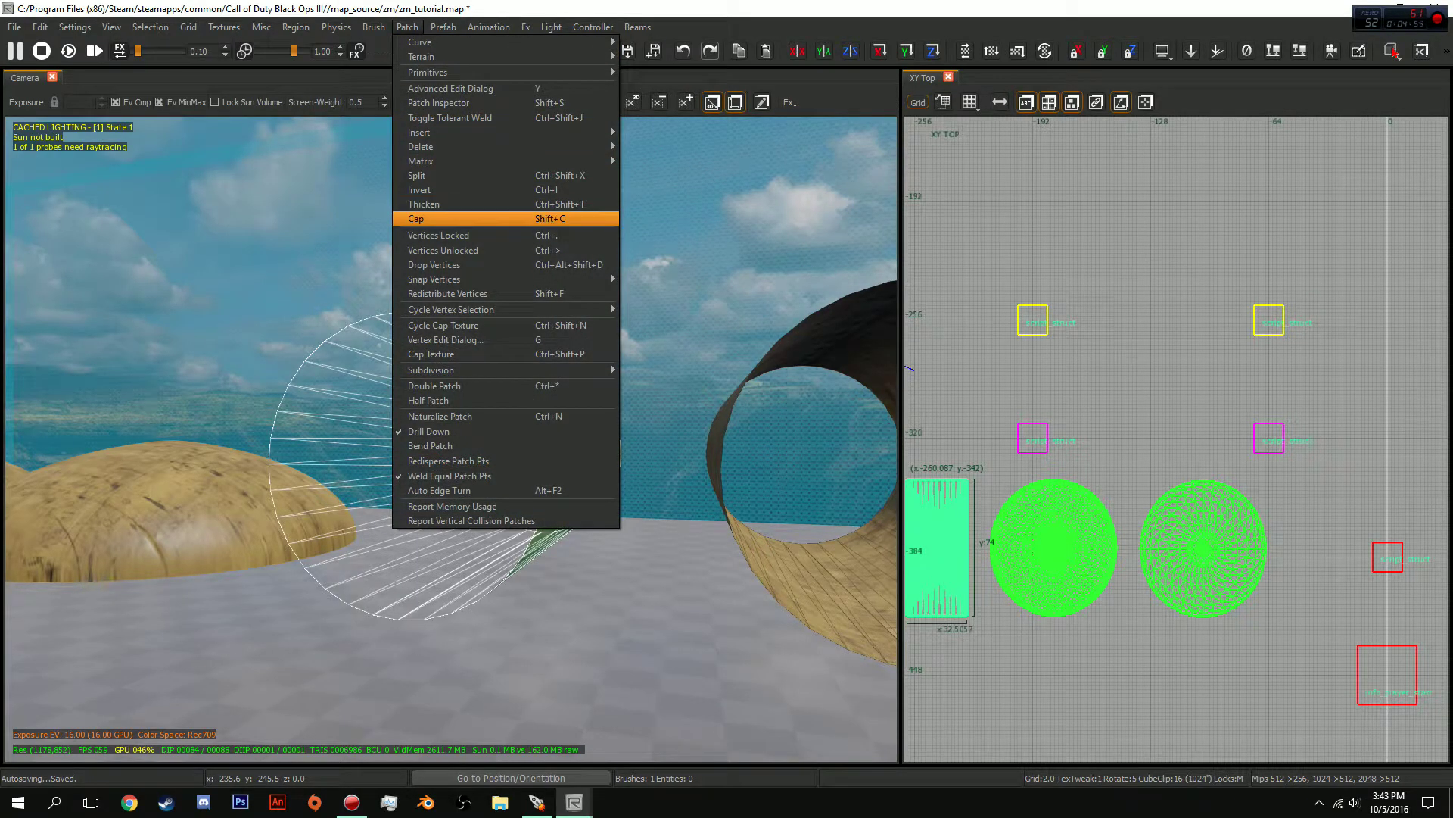
{"action": "left_click", "coordinate": [424, 204]}
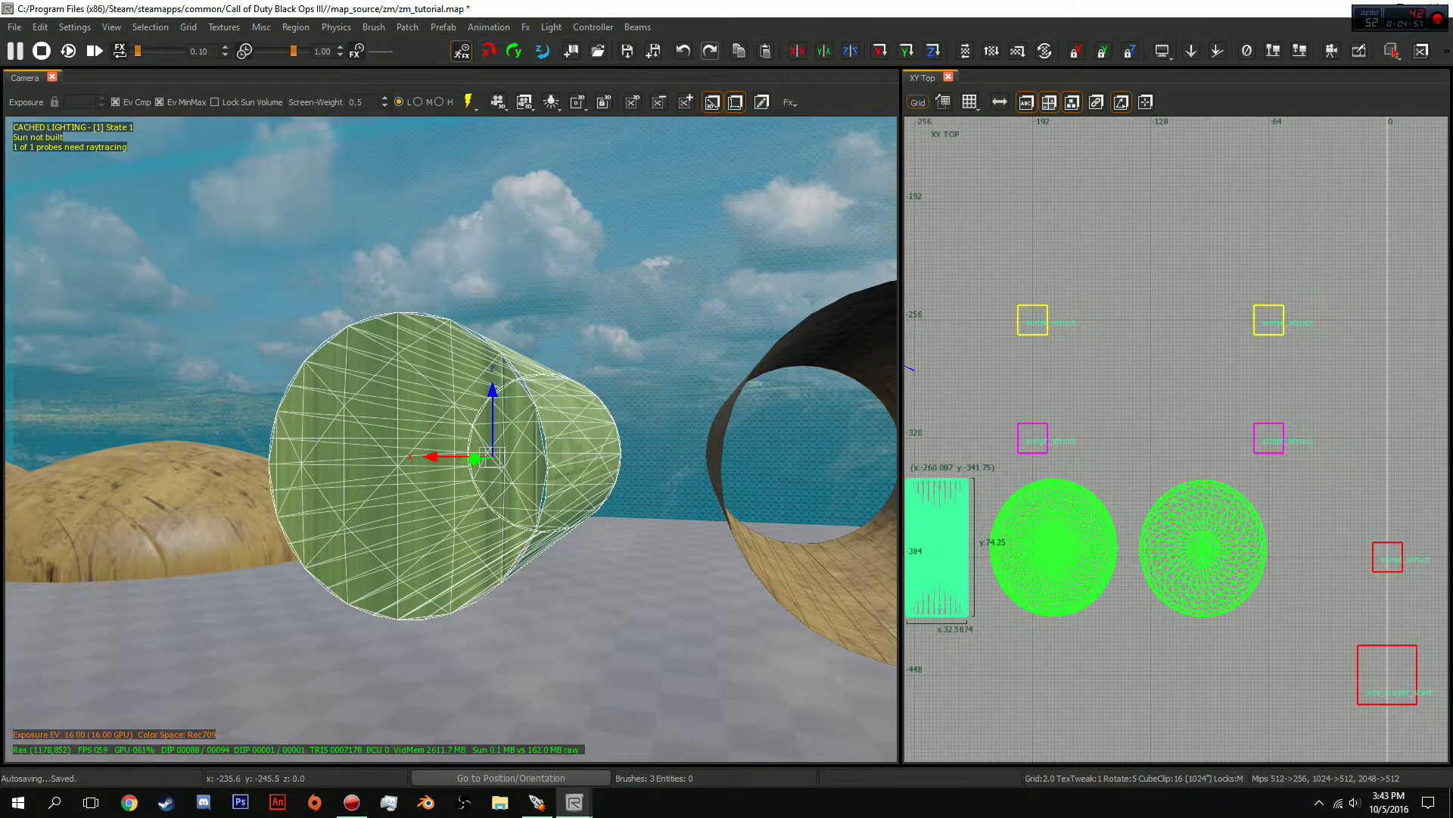
{"action": "key", "text": "Up"}
Fly around the capped tube, clear the selection, and approach the wooden tube's end
{"action": "key", "text": "Right"}
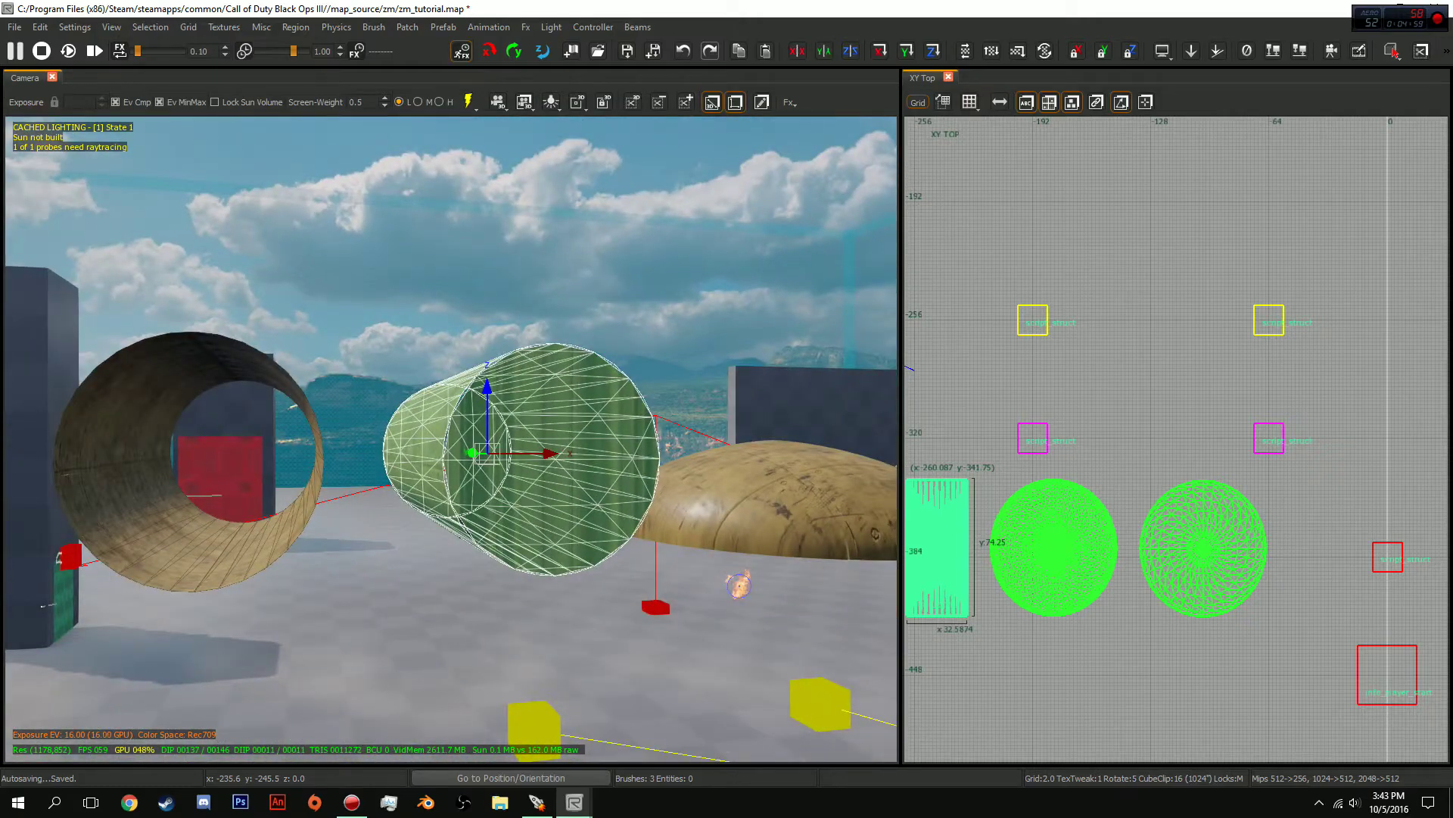
{"action": "key", "text": "Up"}
{"action": "key", "text": "Left"}
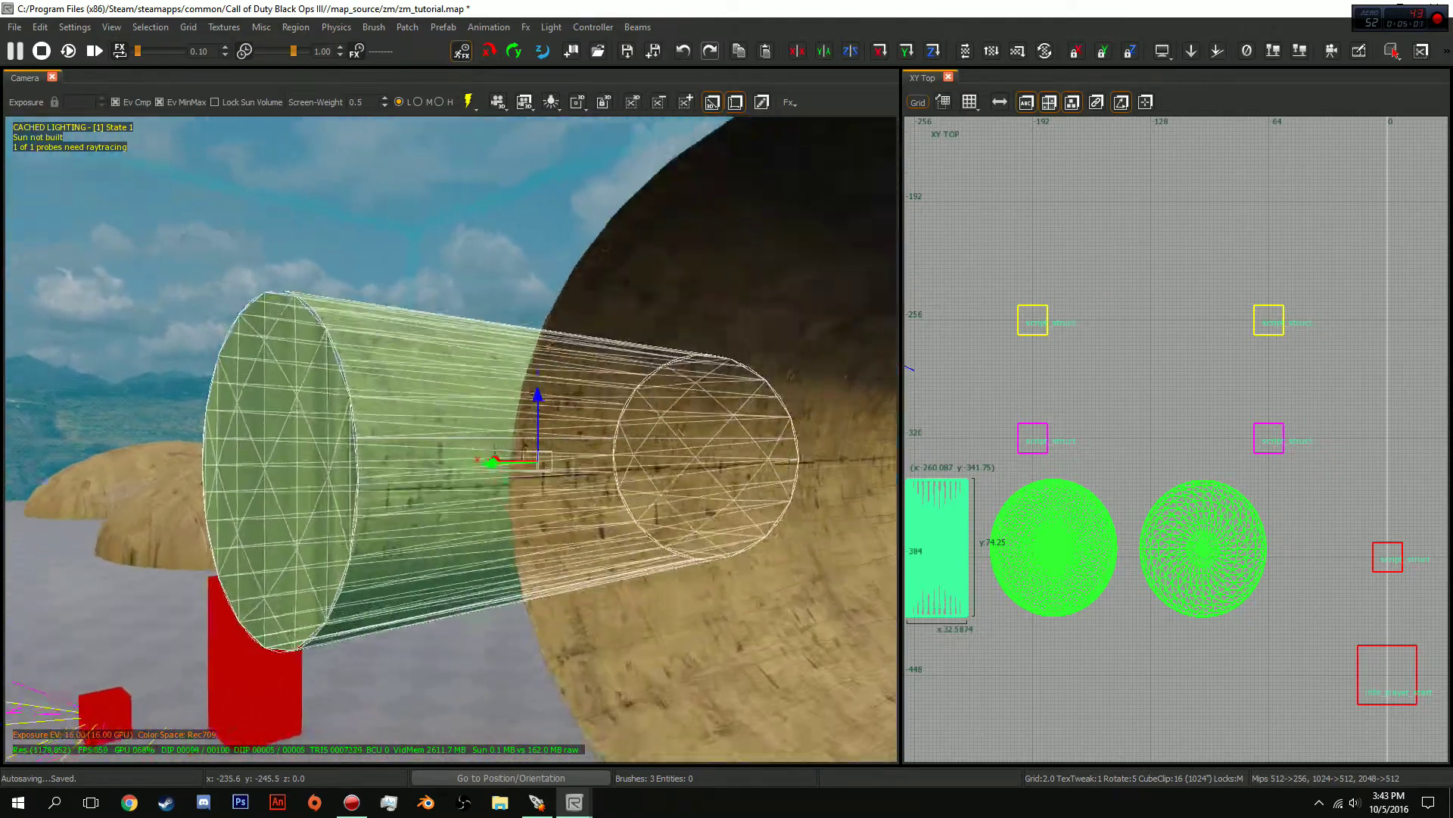
{"action": "key", "text": "Down"}
{"action": "key", "text": "Left"}
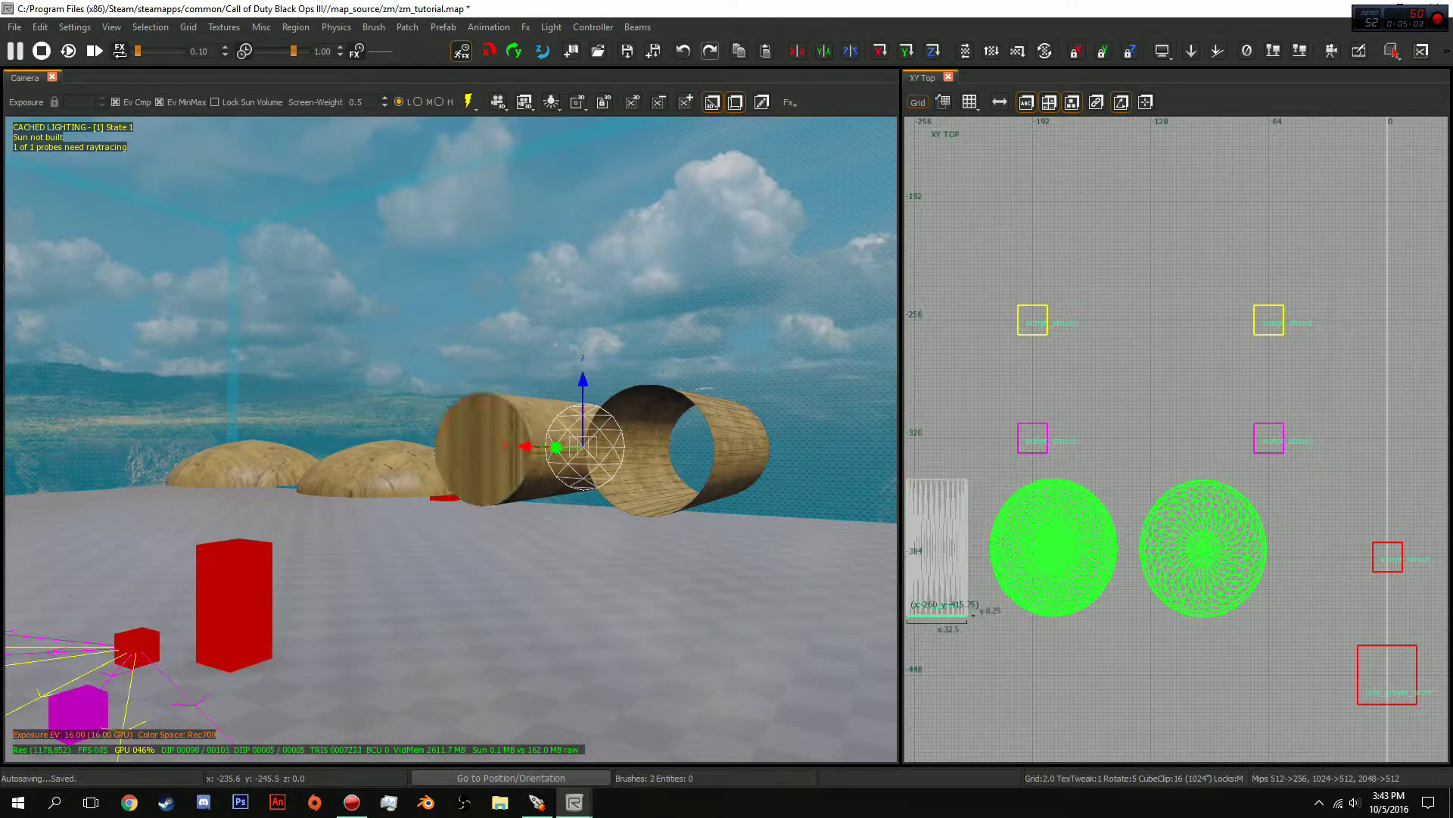
{"action": "key", "text": "Escape"}
{"action": "key", "text": "Up"}
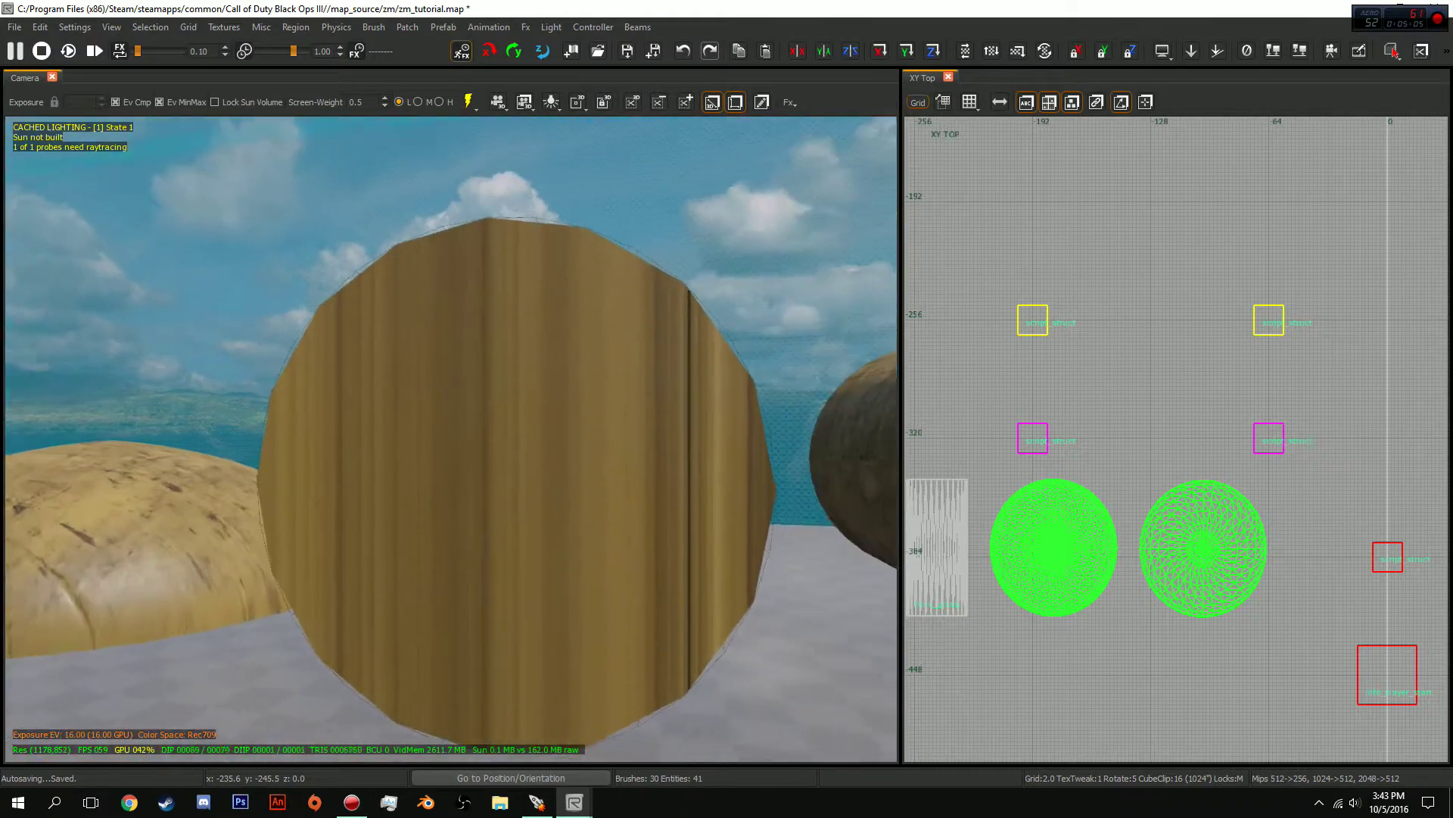
{"action": "key", "text": "Up"}
Select the wooden tube's end cap and increase its subdivisions
{"action": "left_click", "coordinate": [451, 439], "text": "shift"}
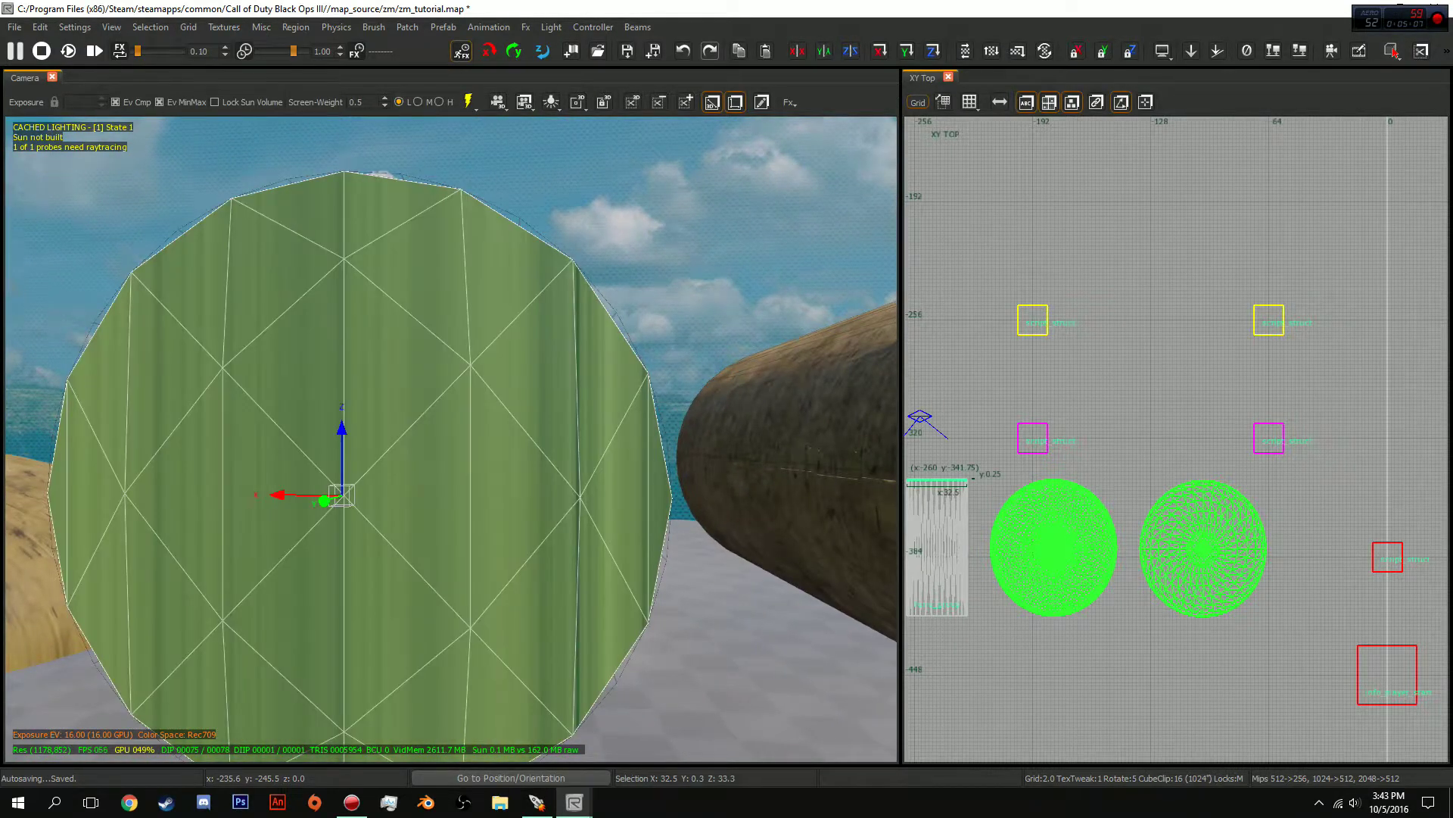
{"action": "key", "text": "shift+plus"}
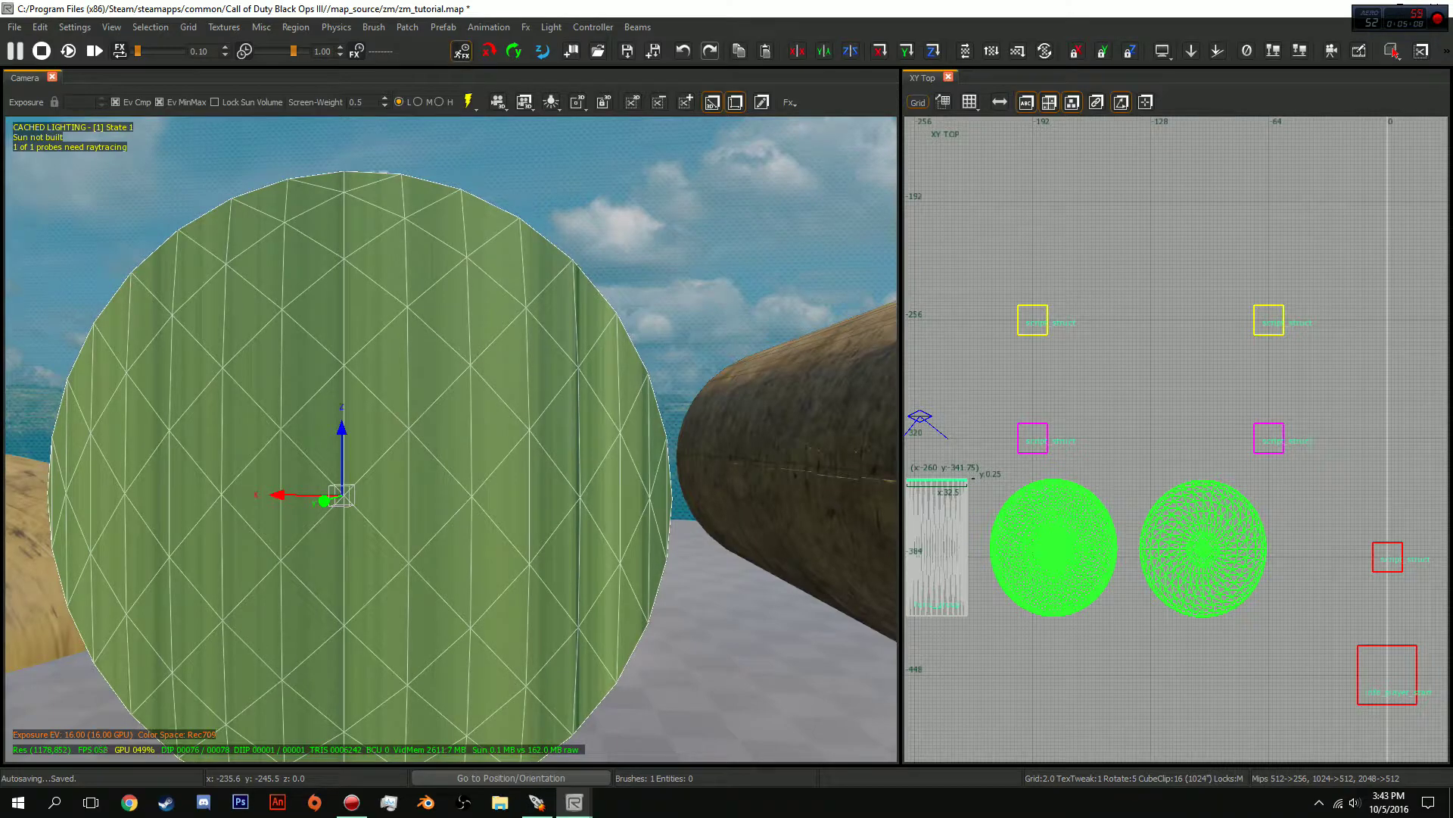
{"action": "key", "text": "Escape"}
{"action": "key", "text": "Down"}
{"action": "key", "text": "Down"}
{"action": "key", "text": "Down"}
{"action": "key", "text": "Down"}
{"action": "key", "text": "Down"}
{"action": "key", "text": "Down"}
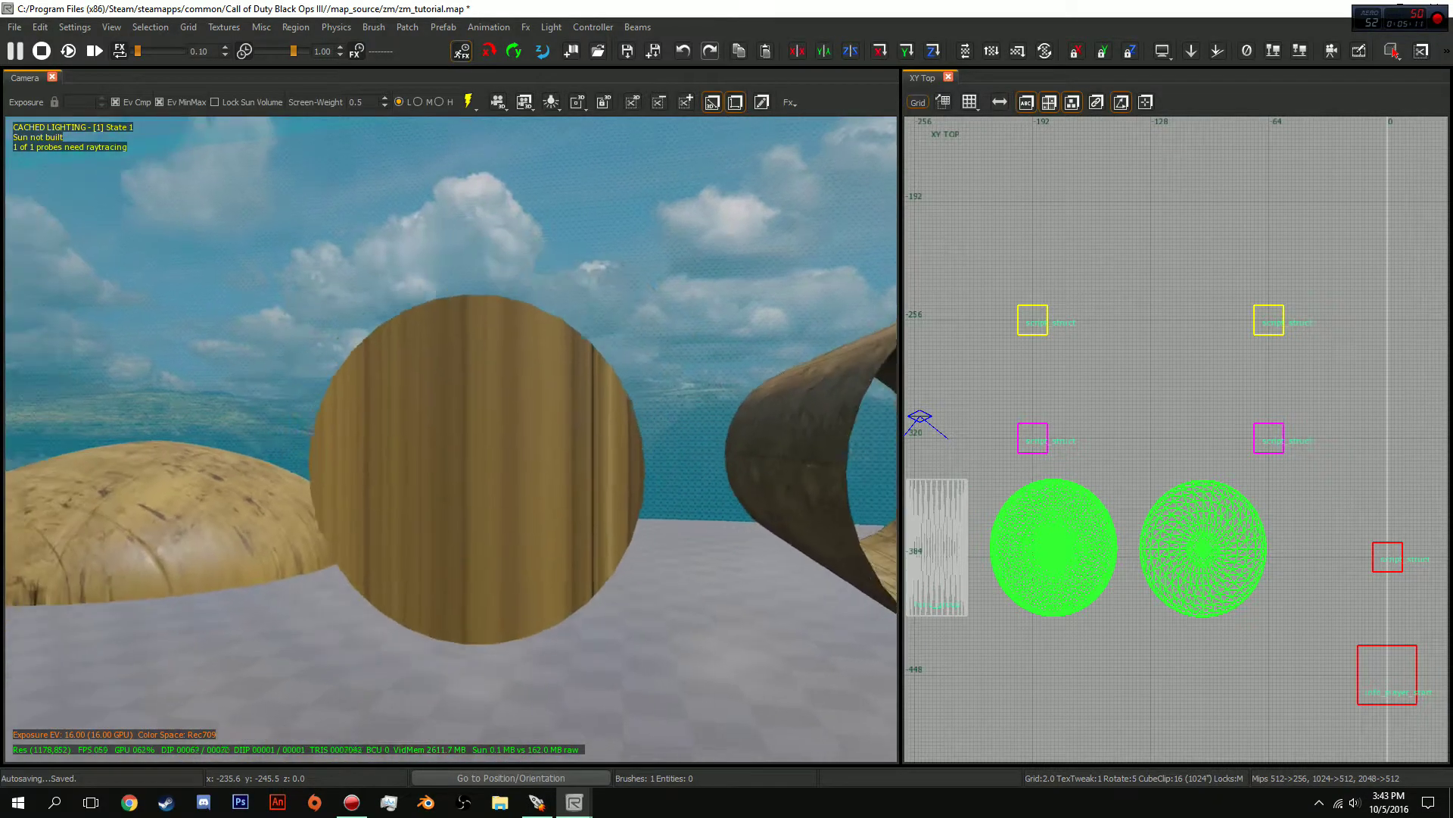
Apply the mtl_p7_metal_panel texture to the end cap from the Textures browser
{"action": "key", "text": "Up"}
{"action": "key", "text": "Up"}
{"action": "key", "text": "Up"}
{"action": "key", "text": "Up"}
{"action": "key", "text": "Up"}
{"action": "key", "text": "Up"}
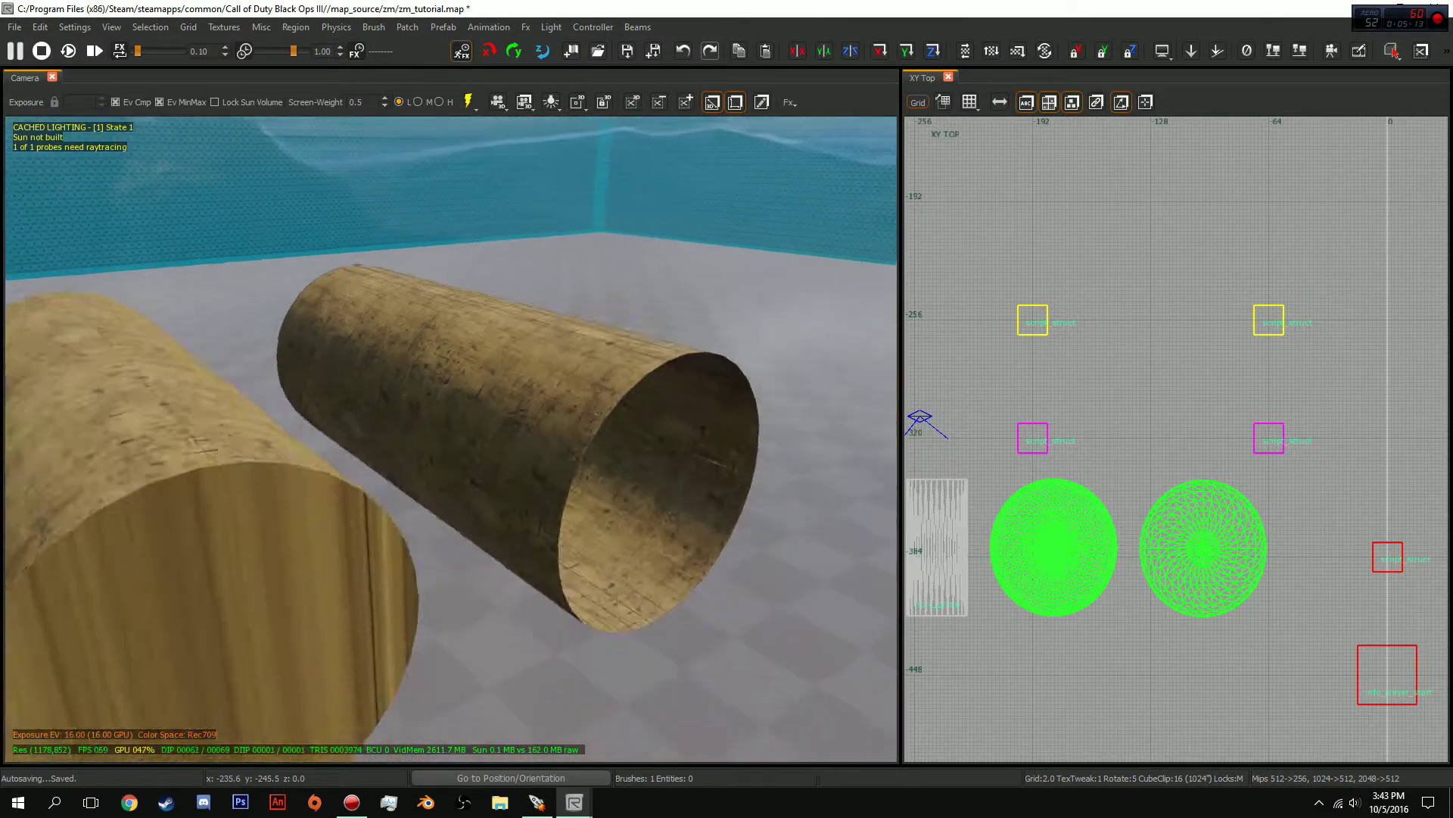
{"action": "key", "text": "ctrl+z"}
{"action": "key", "text": "t"}
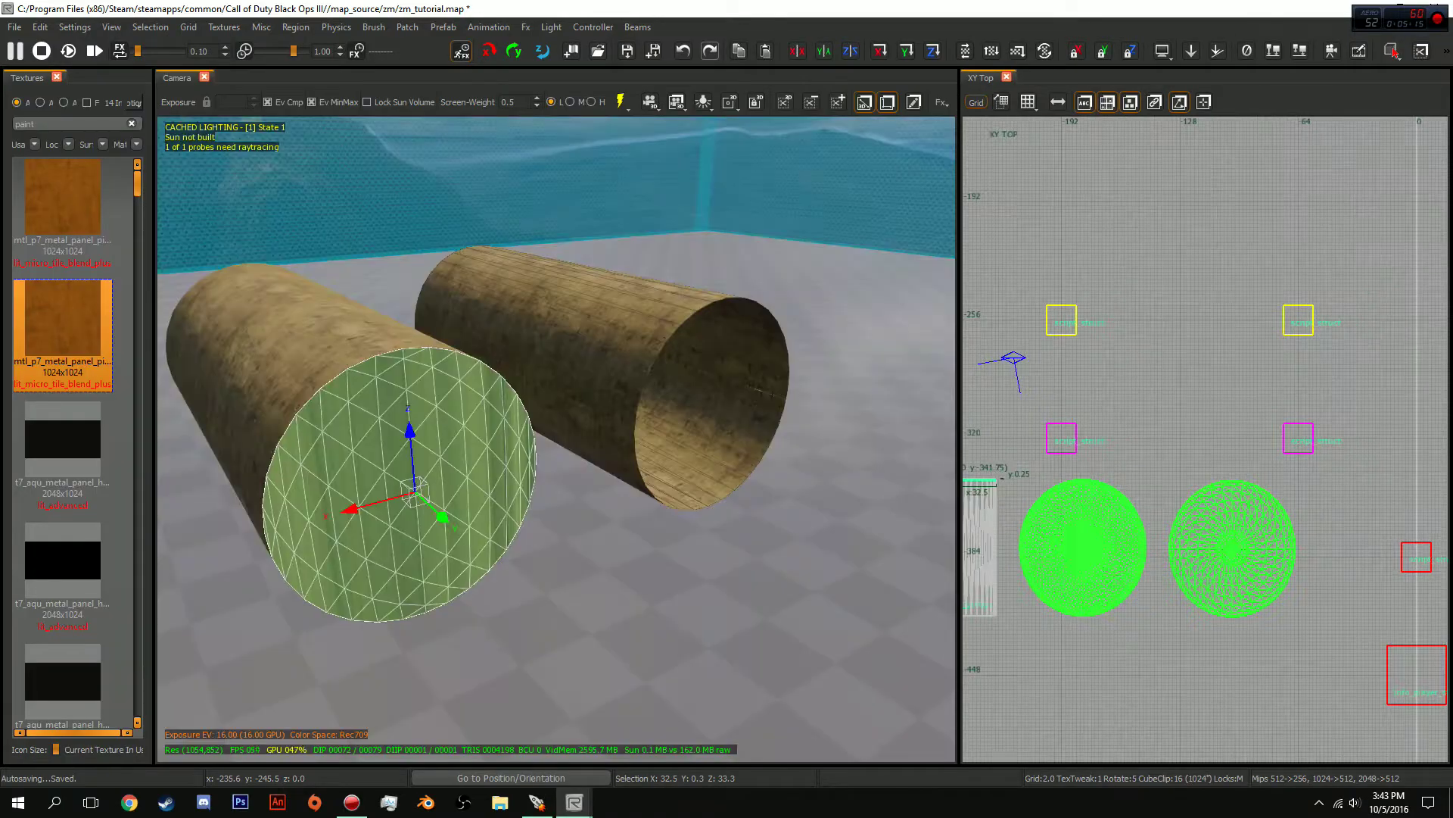
{"action": "left_click", "coordinate": [62, 373]}
{"action": "key", "text": "Escape"}
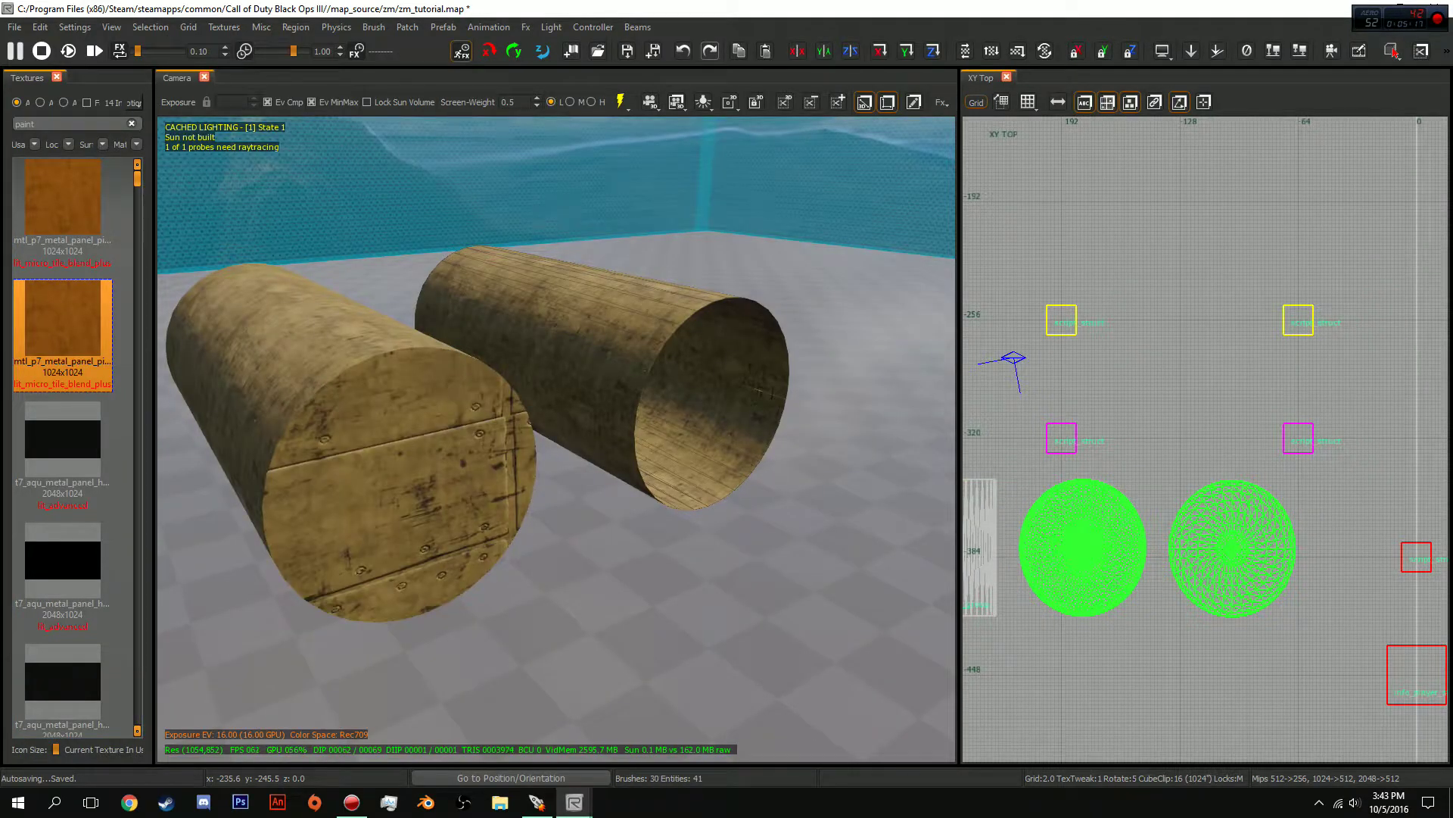
{"action": "key", "text": "t"}
Fly the camera around the tubes to review the textured cap
{"action": "key", "text": "Right"}
{"action": "key", "text": "Up"}
{"action": "key", "text": "Up"}
{"action": "key", "text": "Up"}
{"action": "key", "text": "Up"}
{"action": "key", "text": "Up"}
{"action": "key", "text": "Left"}
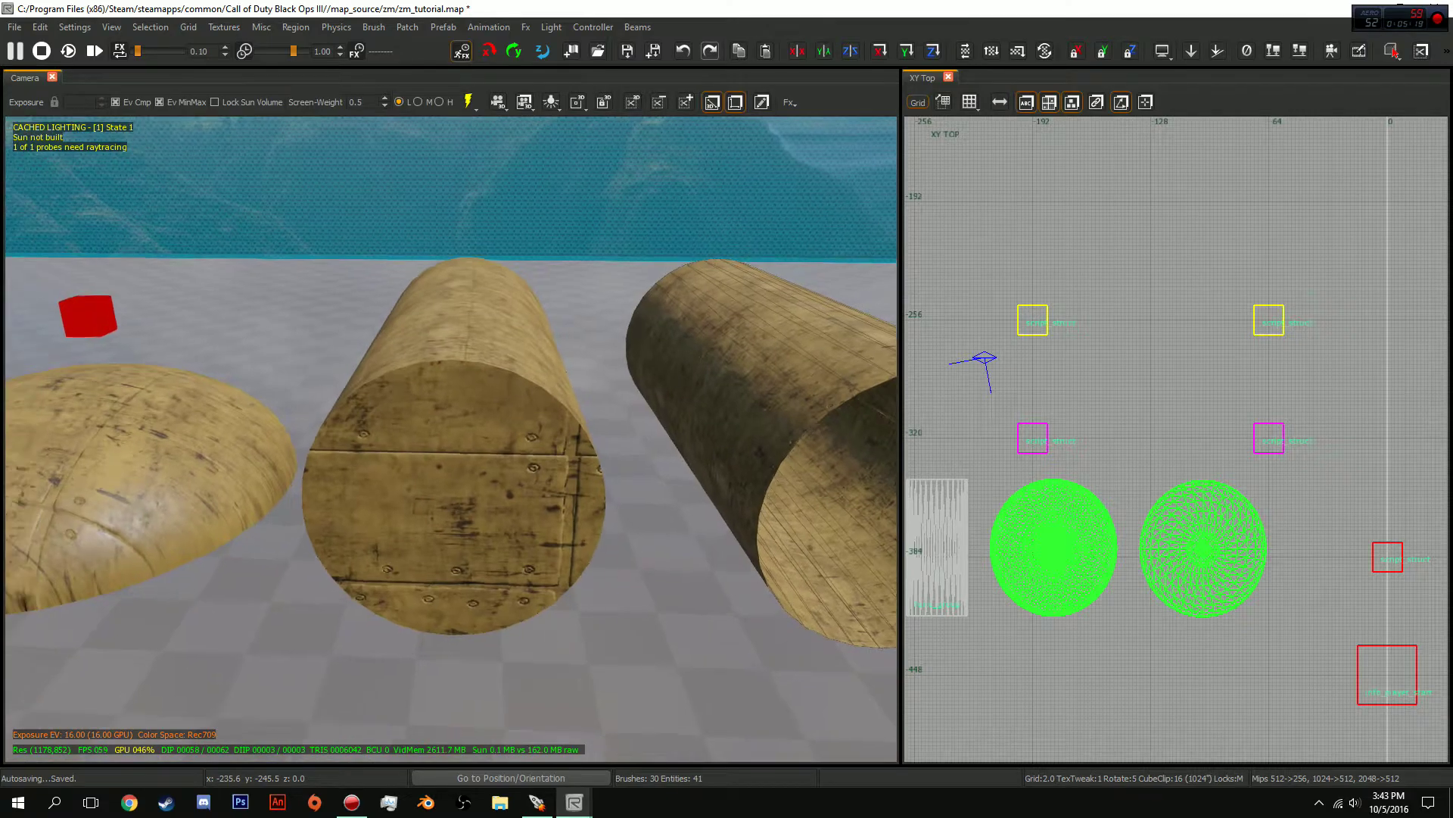
{"action": "key", "text": "Down"}
{"action": "key", "text": "Down"}
{"action": "key", "text": "Down"}
{"action": "key", "text": "Left"}
{"action": "key", "text": "Left"}
Select both wooden tubes and delete them, leaving only the domes
{"action": "key", "text": "Right"}
{"action": "key", "text": "Up"}
{"action": "key", "text": "Up"}
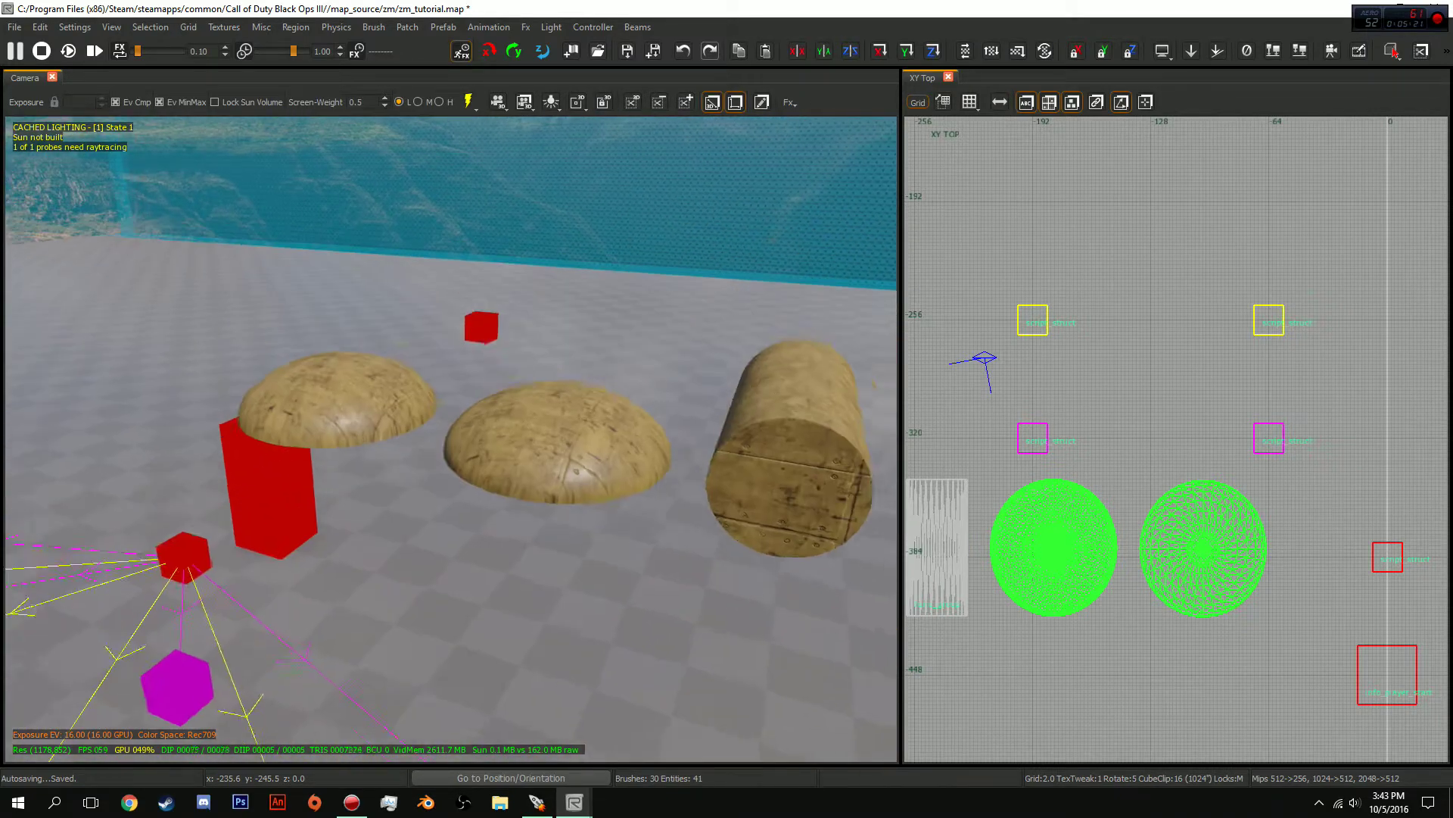
{"action": "key", "text": "Up"}
{"action": "key", "text": "Up"}
{"action": "key", "text": "Up"}
{"action": "key", "text": "Down"}
{"action": "key", "text": "Down"}
{"action": "left_click", "coordinate": [519, 424], "text": "shift"}
{"action": "left_click", "coordinate": [454, 522], "text": "shift"}
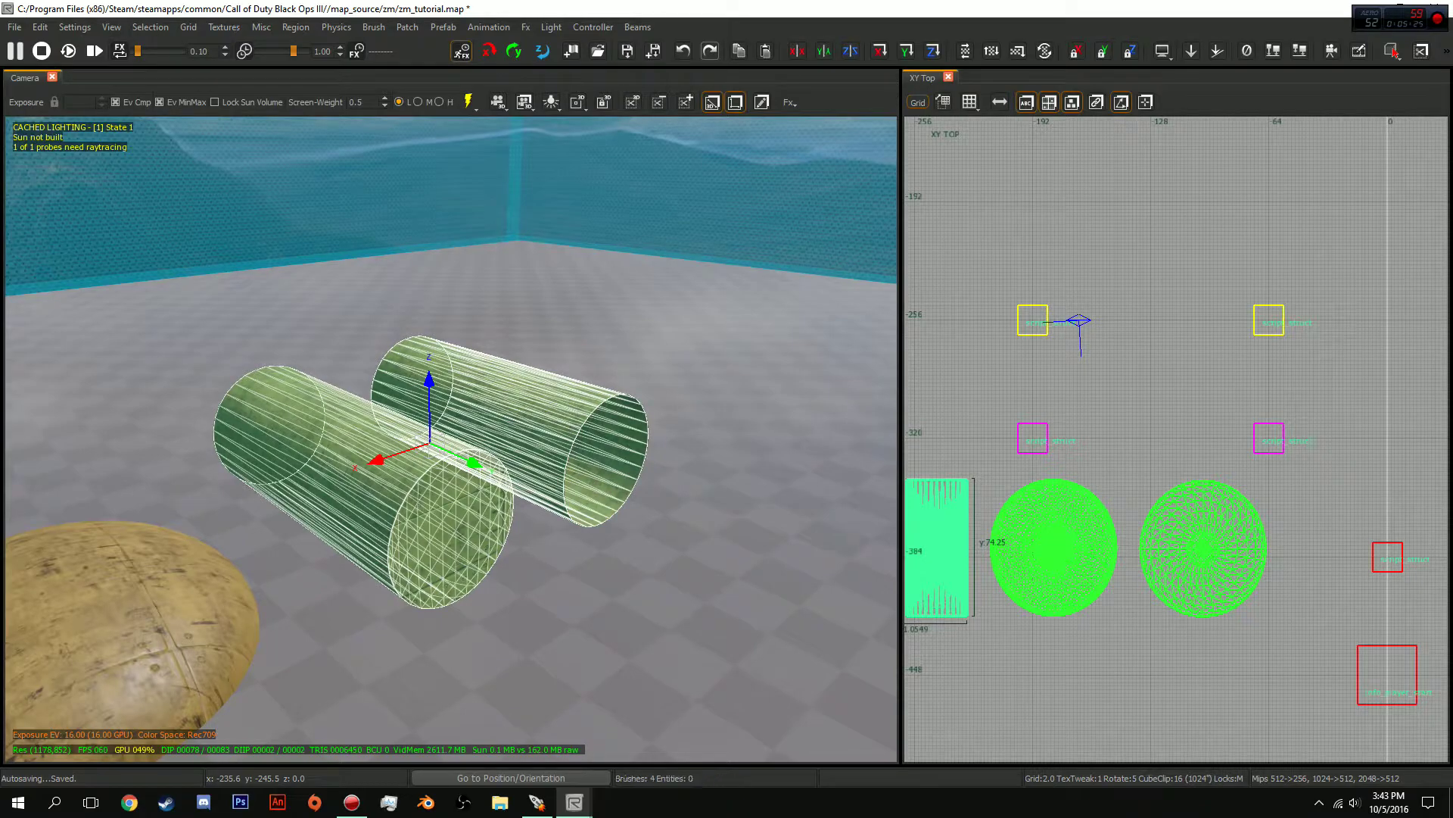
{"action": "key", "text": "Delete"}
Restore and drag the editor window aside to reveal the zm_erthrock map window
{"action": "key", "text": "Down"}
{"action": "key", "text": "Left"}
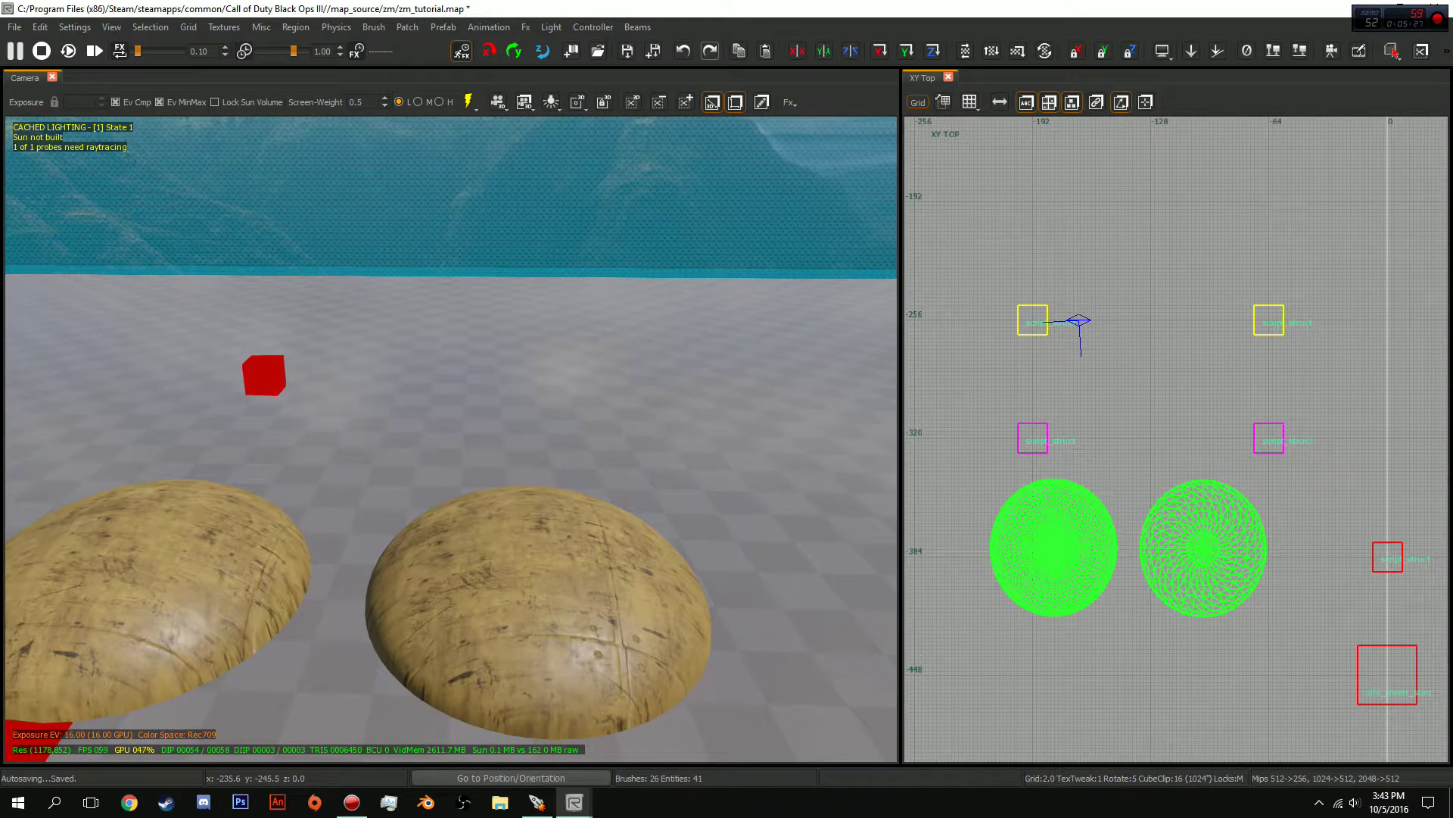
{"action": "left_click_drag", "start_coordinate": [651, 8], "coordinate": [688, 346]}
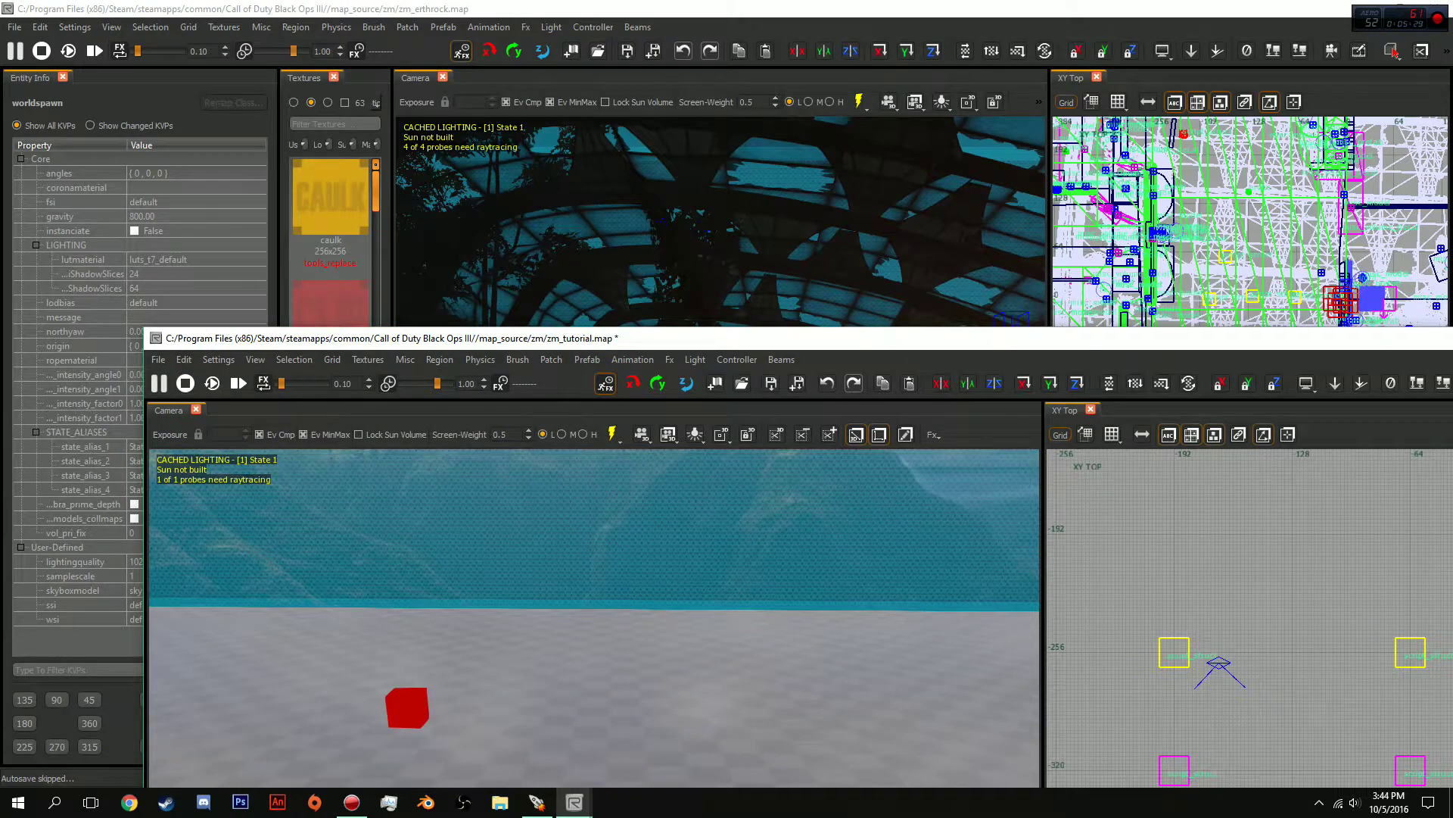
Bring the zm_erthrock window to the front and turn on Game View lighting
{"action": "key", "text": "alt+Tab"}
{"action": "key", "text": "Down"}
{"action": "key", "text": "Left"}
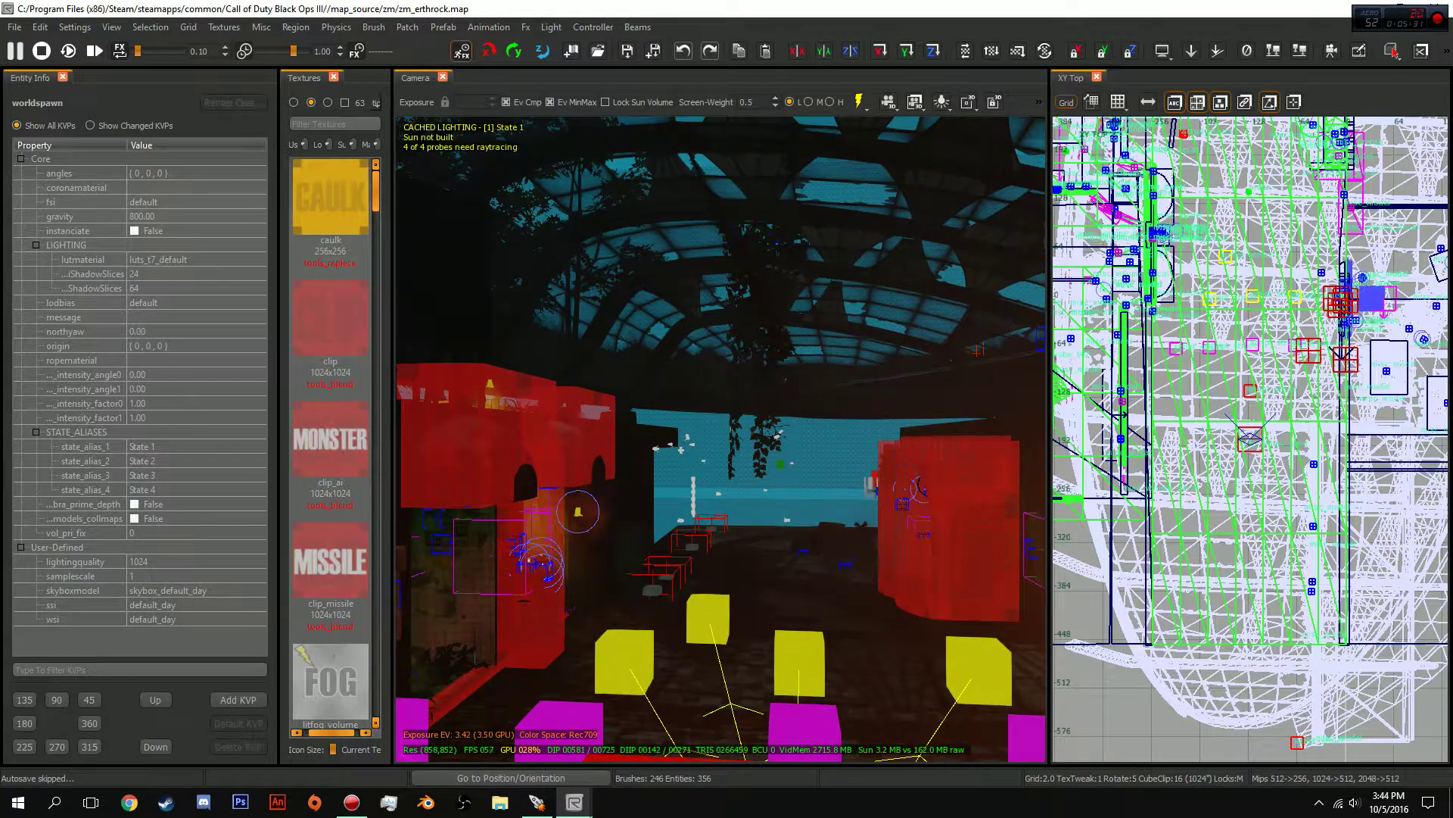
{"action": "key", "text": "j"}
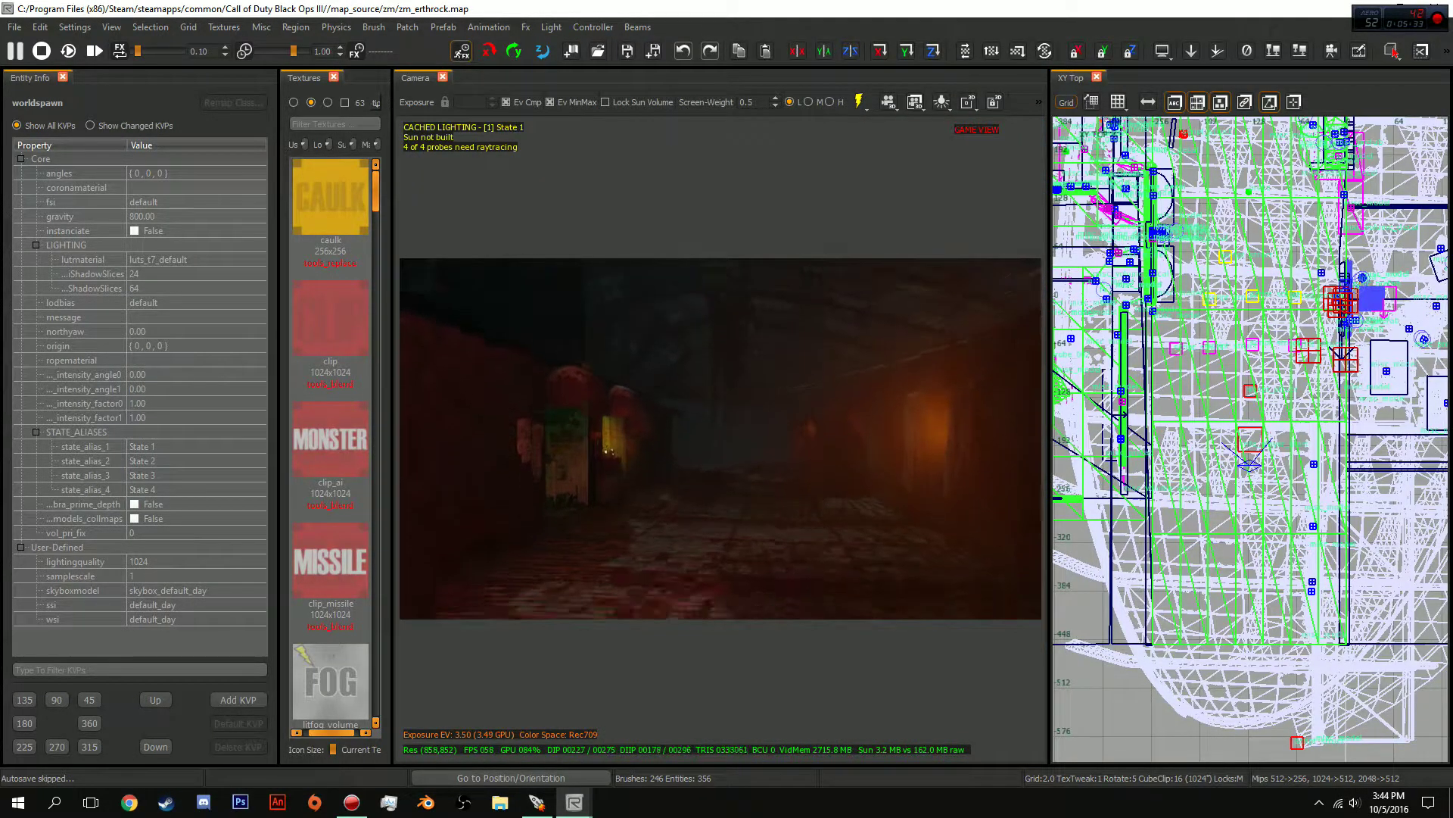
Fly through the yellow-lit doorway and select the graffiti volume decal on the tiled wall
{"action": "key", "text": "Up"}
{"action": "key", "text": "Left"}
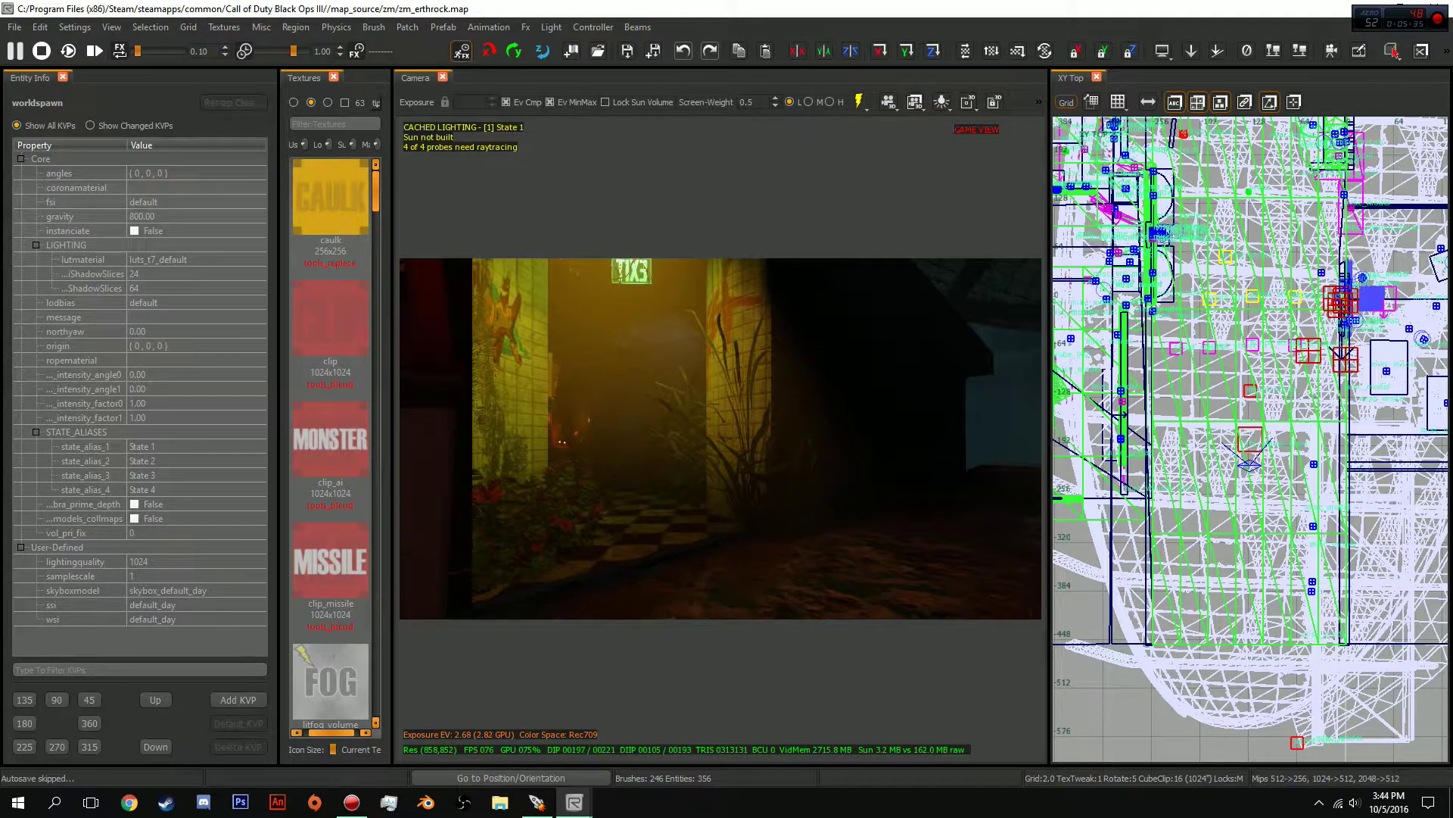
{"action": "key", "text": "Up"}
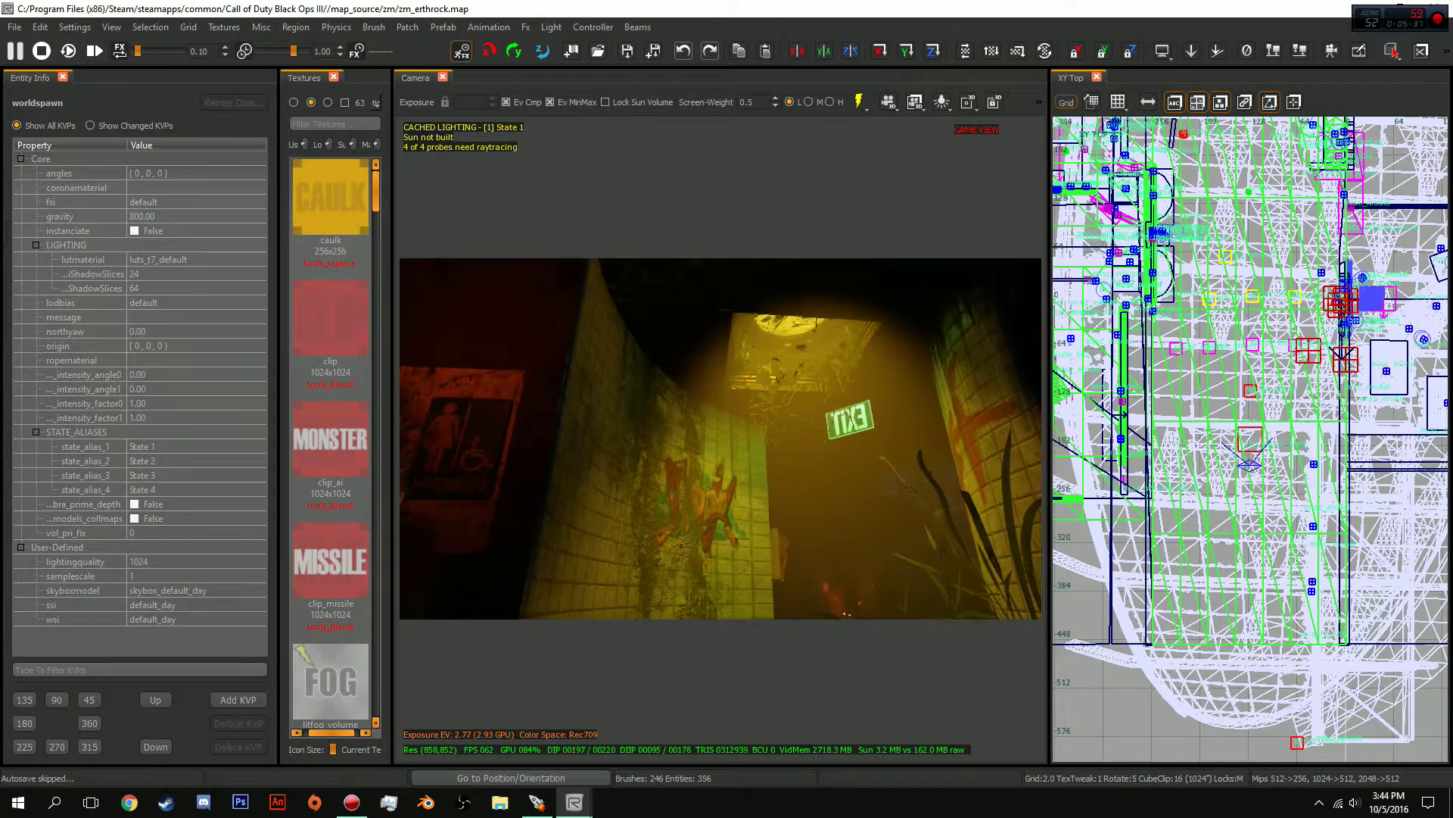
{"action": "key", "text": "Up"}
{"action": "key", "text": "Left"}
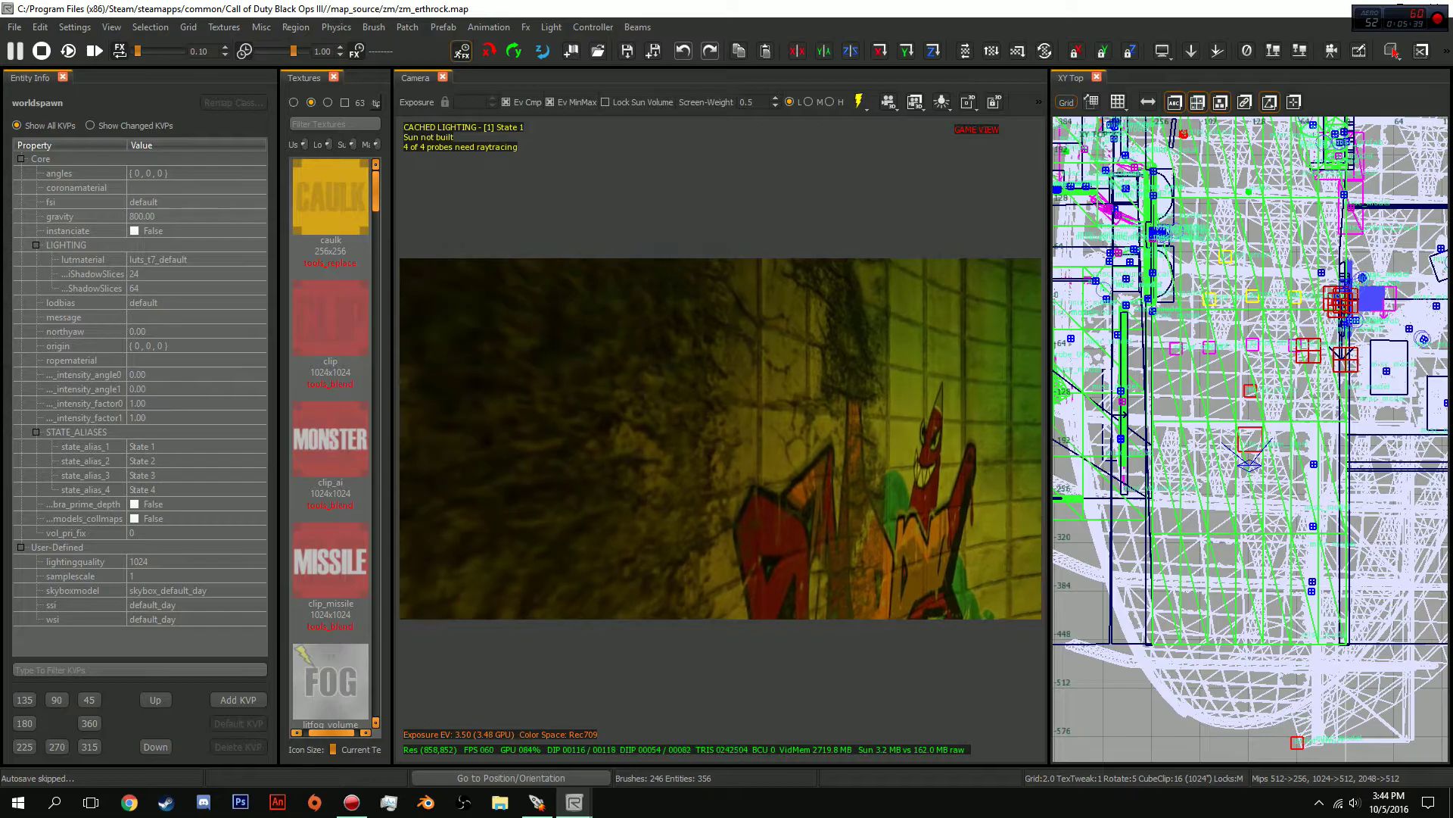
{"action": "left_click", "coordinate": [768, 541], "text": "shift"}
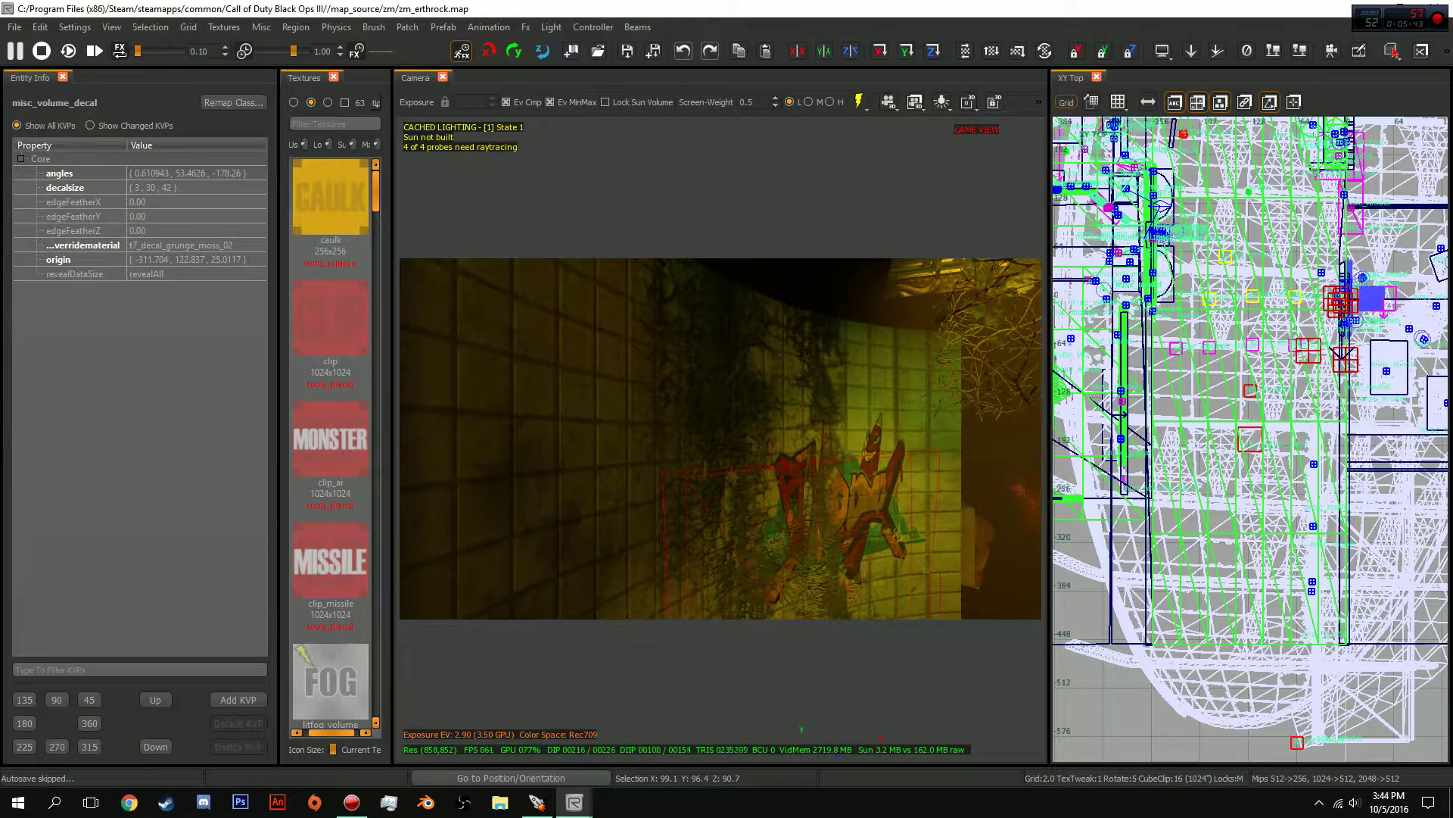
Deselect the decal and look around the dark room and the red-lit tiled corridor
{"action": "key", "text": "Left"}
{"action": "key", "text": "Right"}
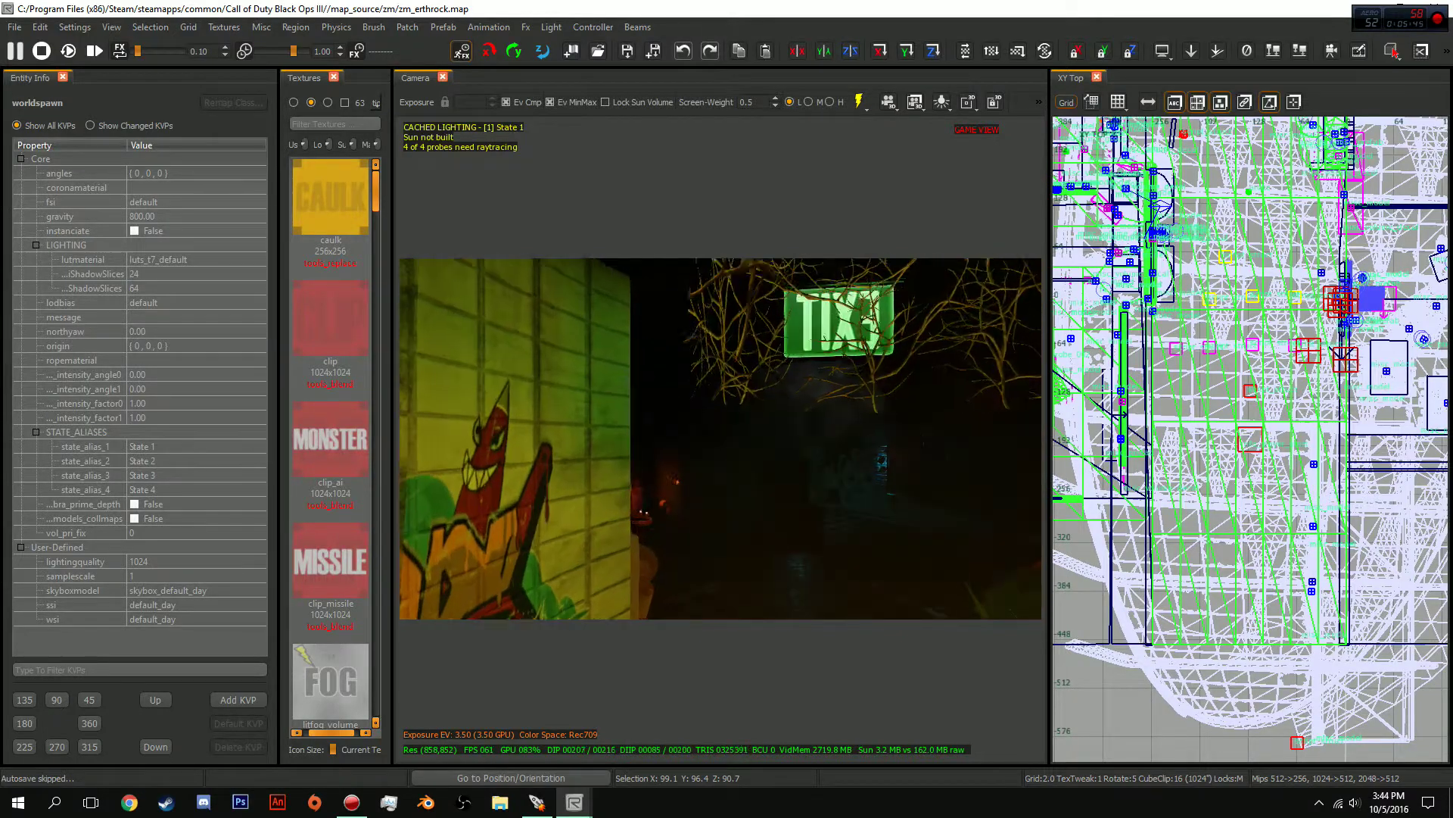
{"action": "key", "text": "Left"}
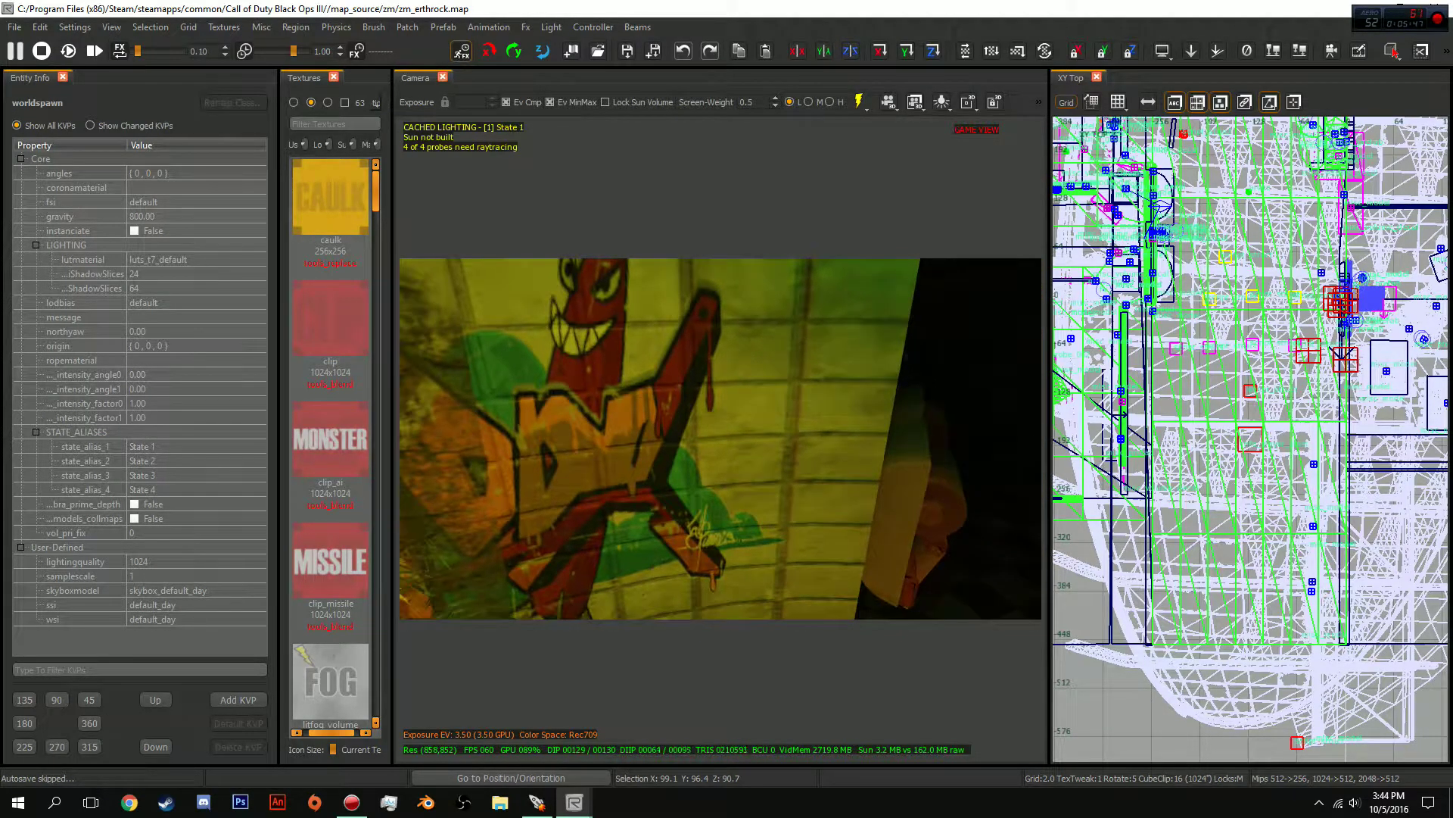
{"action": "key", "text": "Left"}
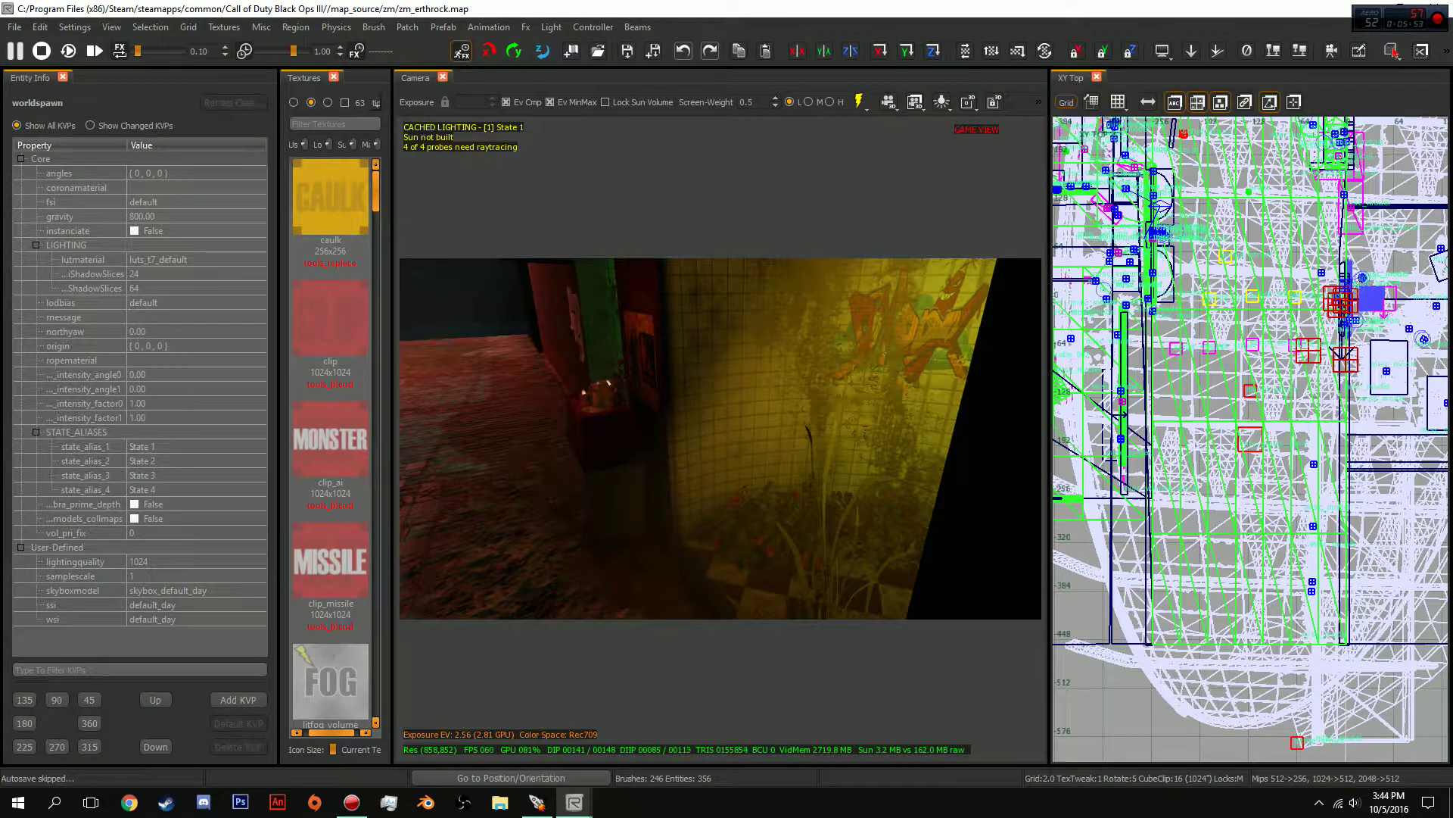
{"action": "key", "text": "Right"}
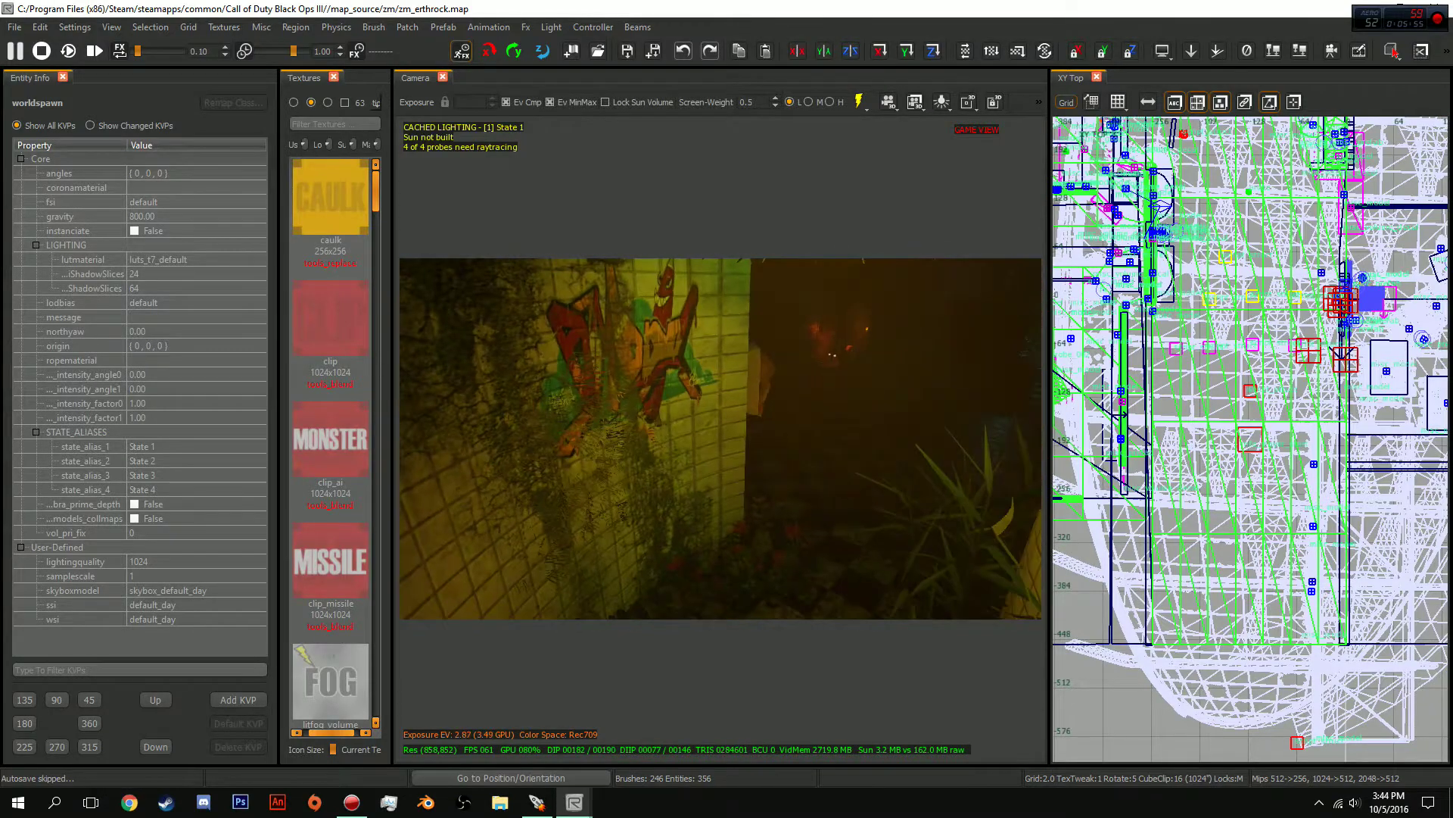
{"action": "key", "text": "Down"}
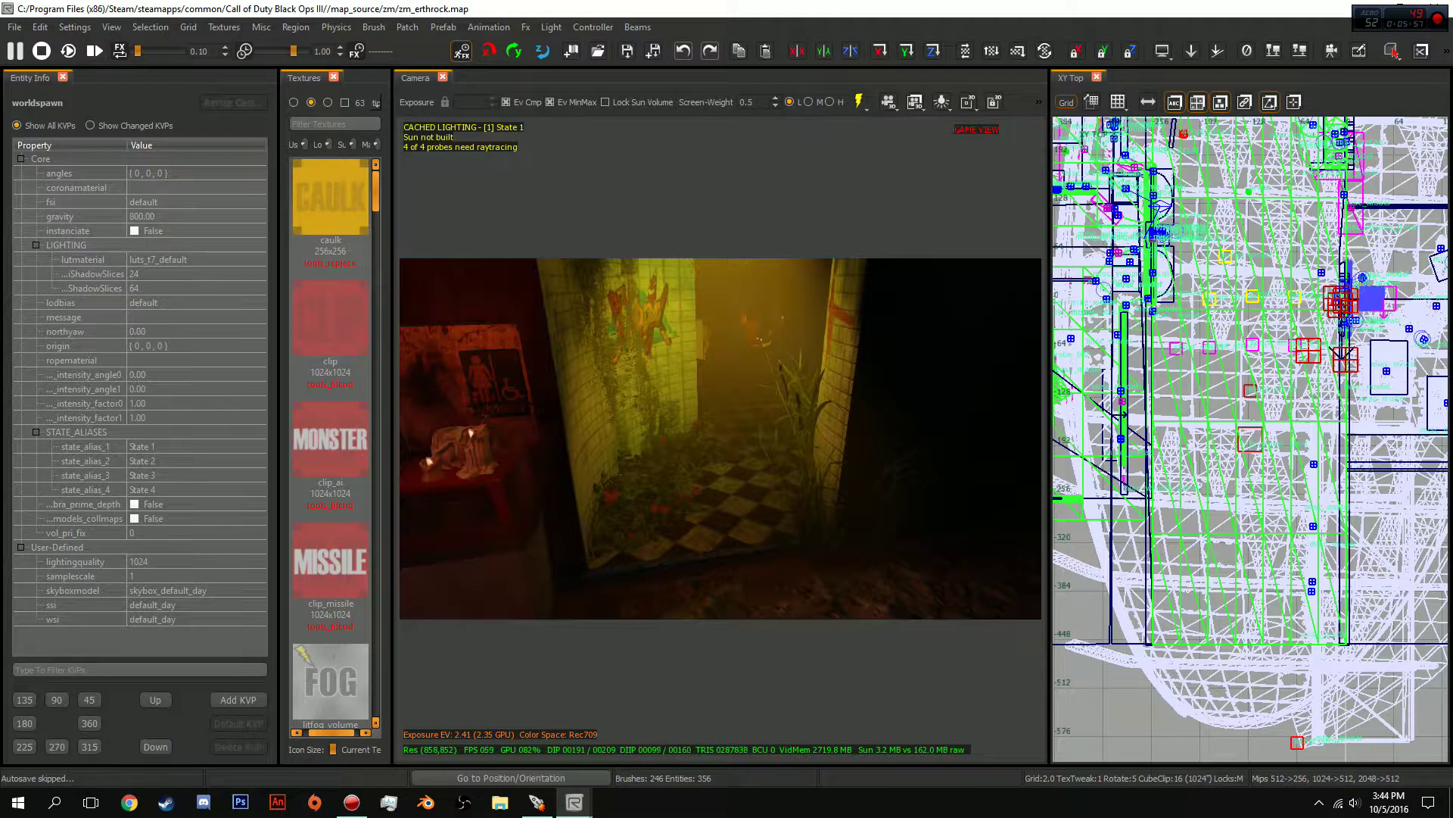
Switch back to the zm_tutorial map window
{"action": "left_click_drag", "start_coordinate": [723, 8], "coordinate": [829, 4]}
{"action": "mouse_move", "coordinate": [575, 803]}
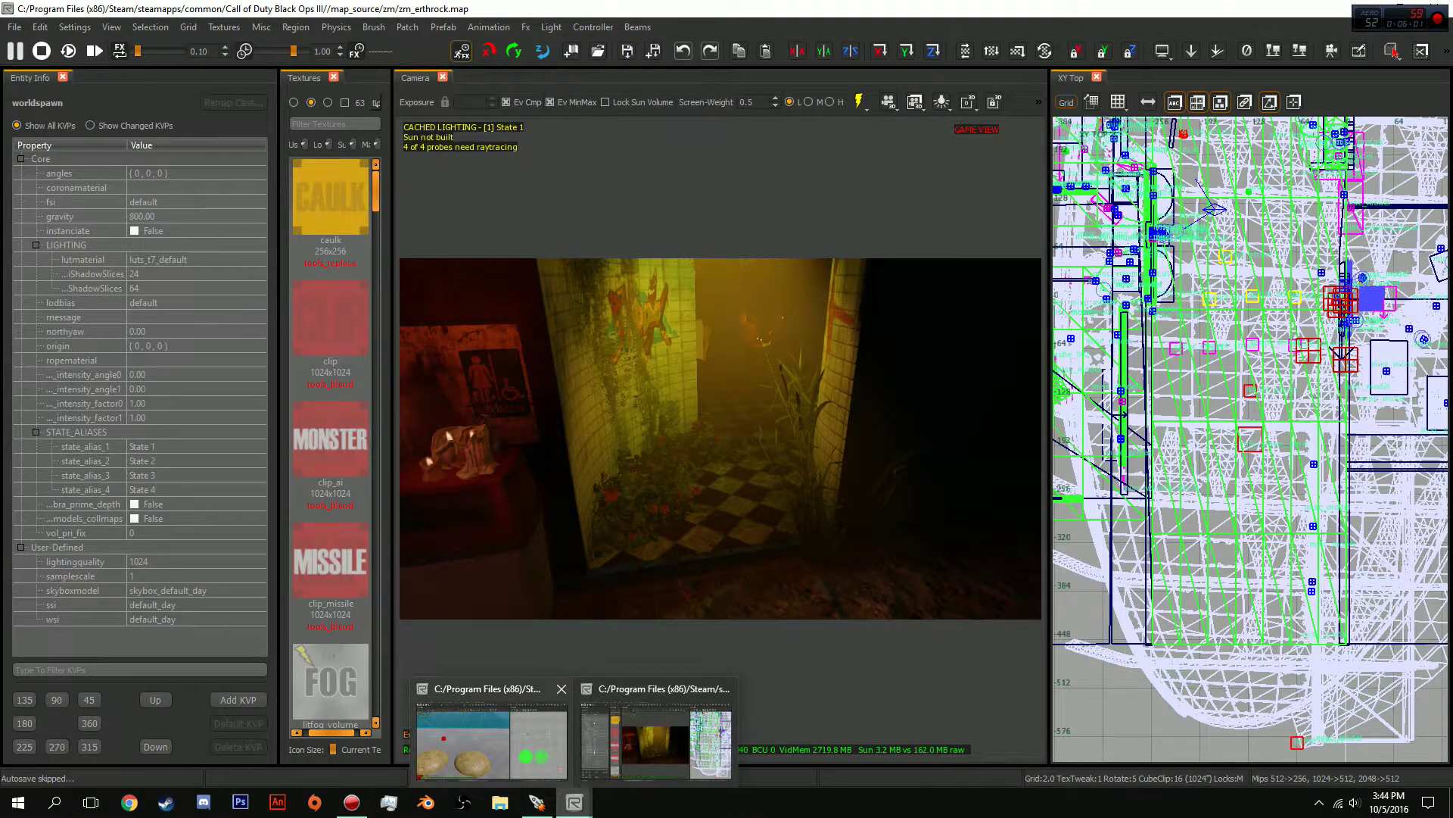
{"action": "left_click", "coordinate": [655, 723]}
Maximize the zm_tutorial window and frame the two wooden domes in the camera
{"action": "key", "text": "super+Up"}
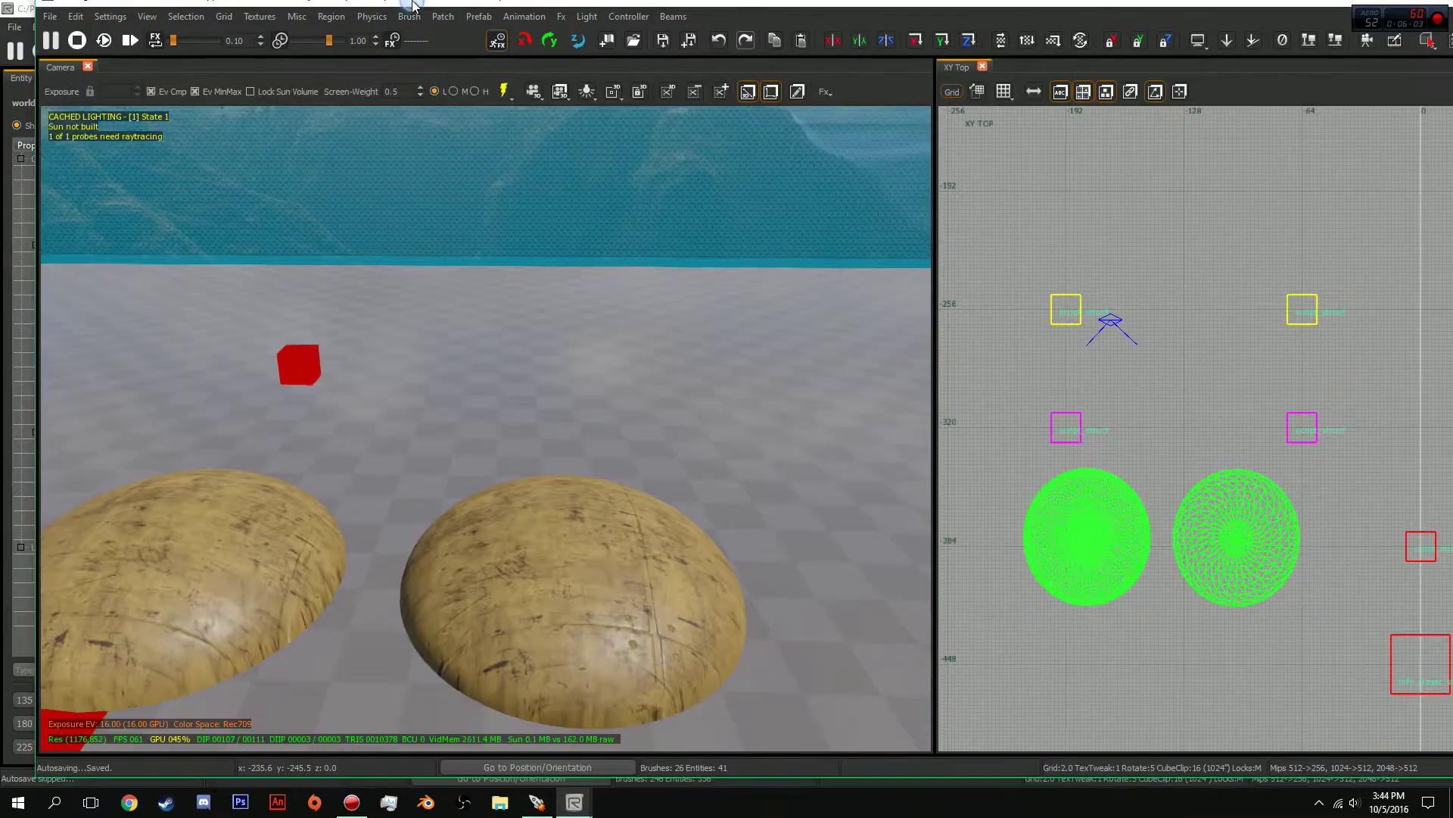
{"action": "key", "text": "Down"}
{"action": "key", "text": "Up"}
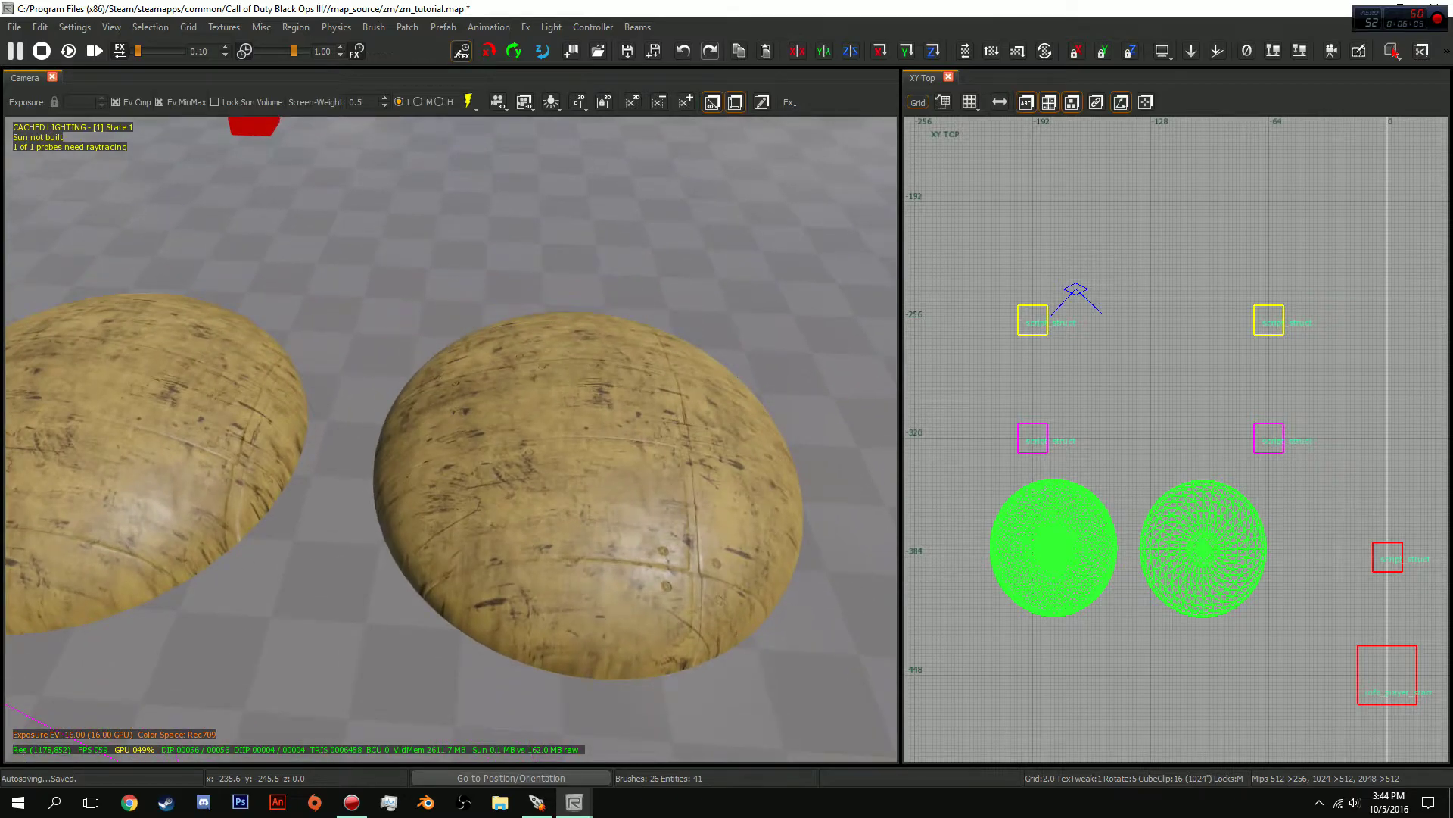
{"action": "key", "text": "Down"}
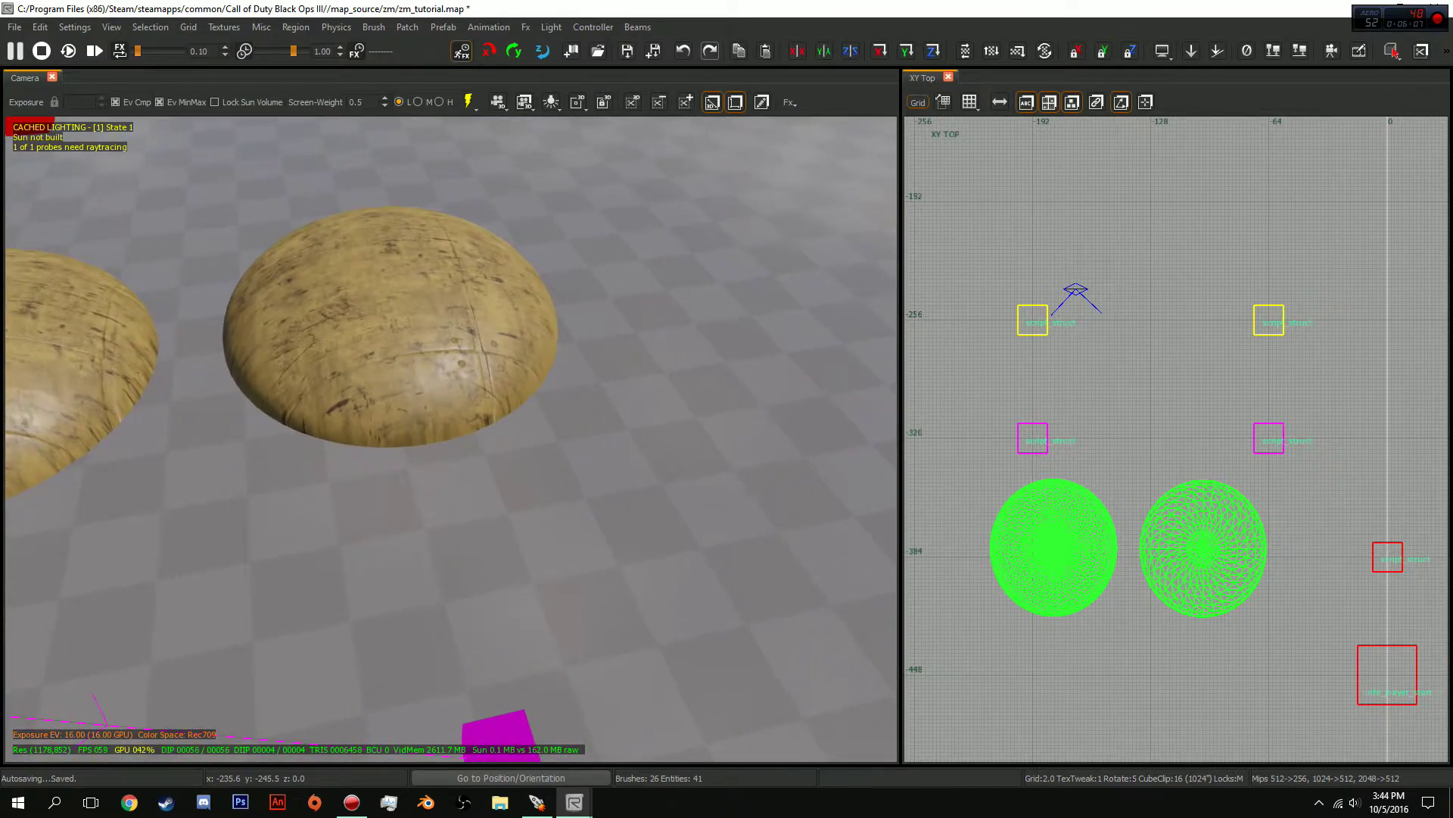
Place a Misc > Volume_decal entity from the Entity Browser, filtered by 'dec'
{"action": "key", "text": "b"}
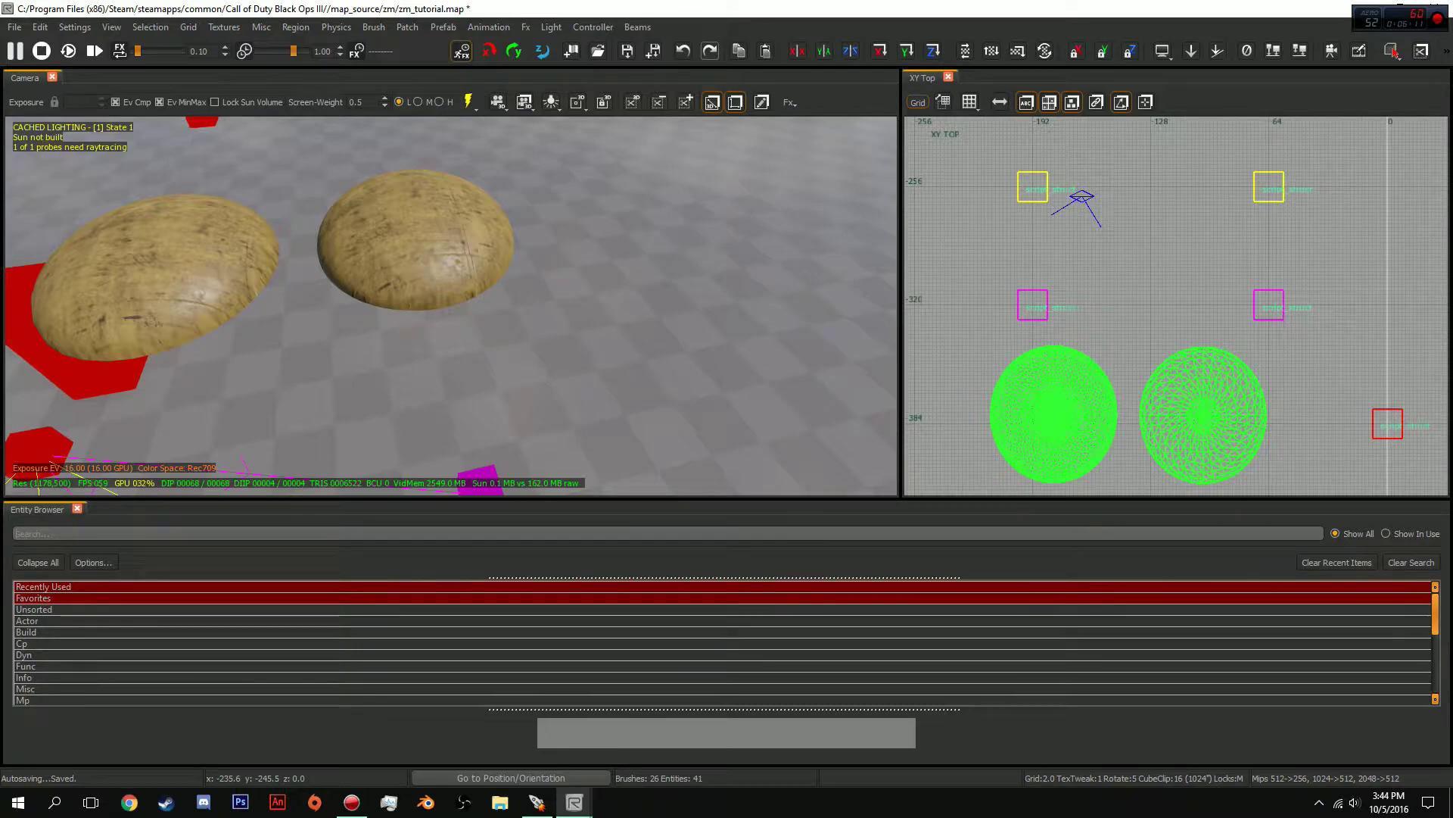
{"action": "type", "text": "decal"}
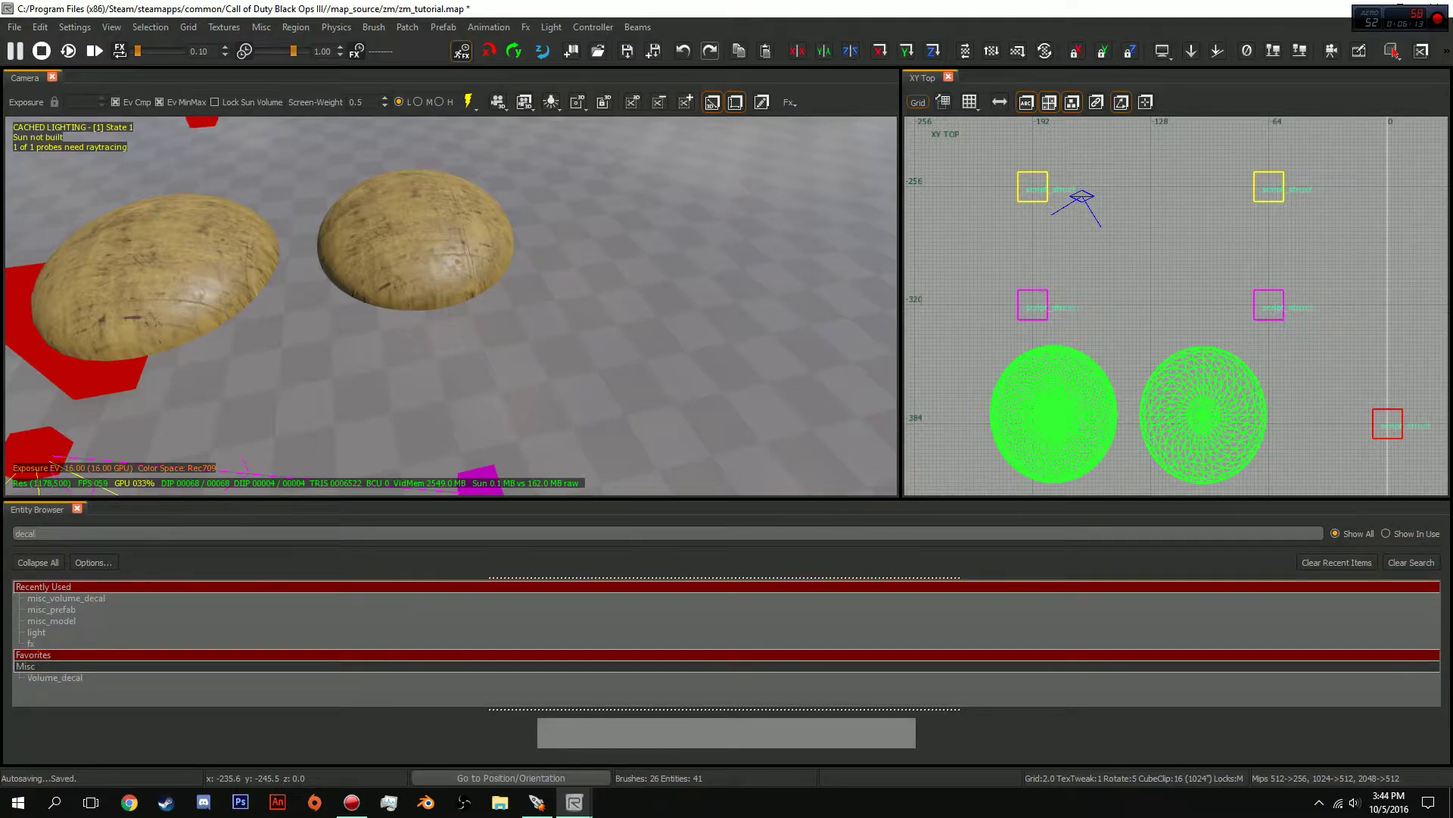
{"action": "key", "text": "Down"}
{"action": "key", "text": "Down"}
{"action": "key", "text": "Down"}
{"action": "key", "text": "Down"}
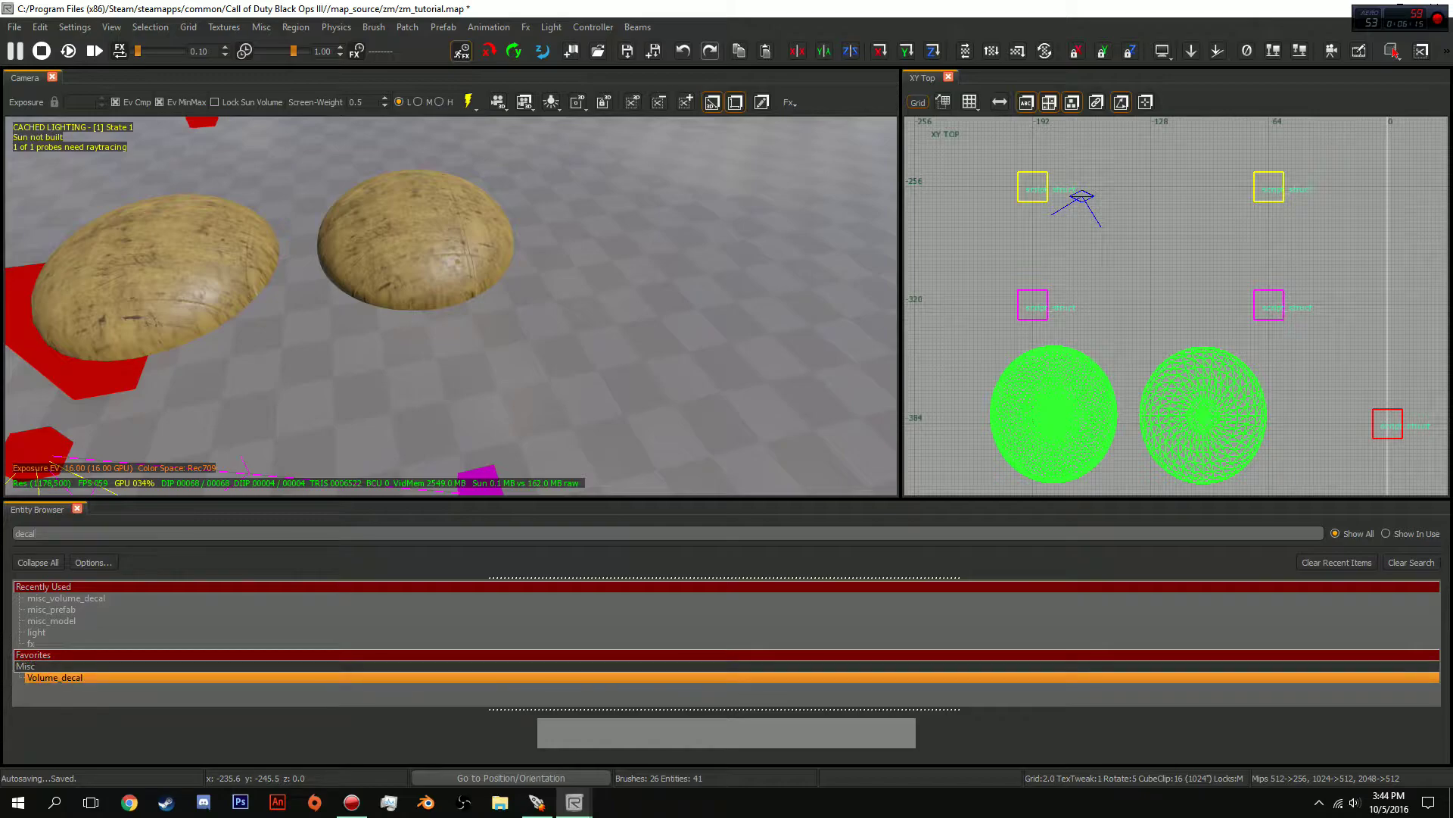
{"action": "key", "text": "Tab"}
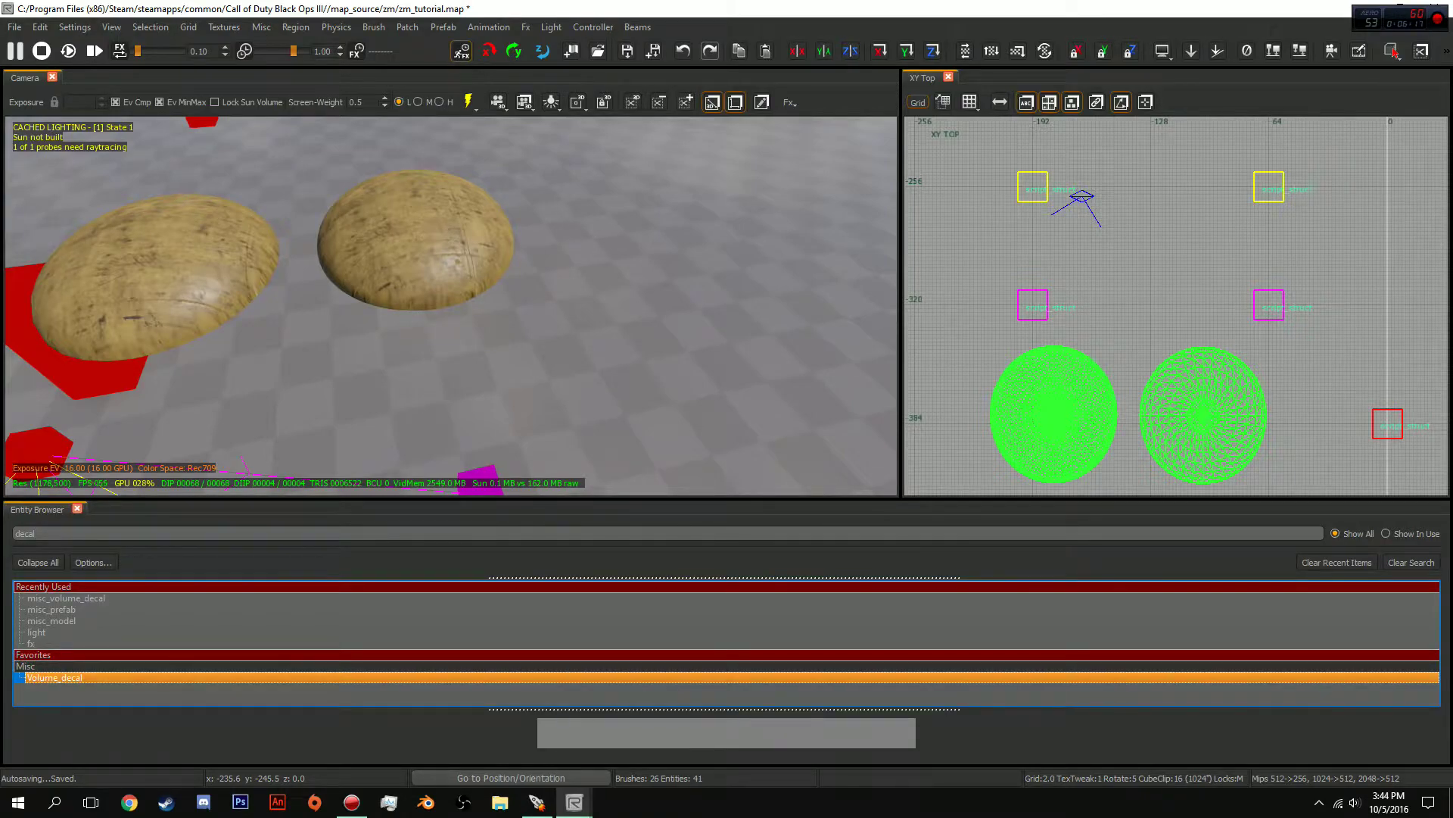
{"action": "key", "text": "Return"}
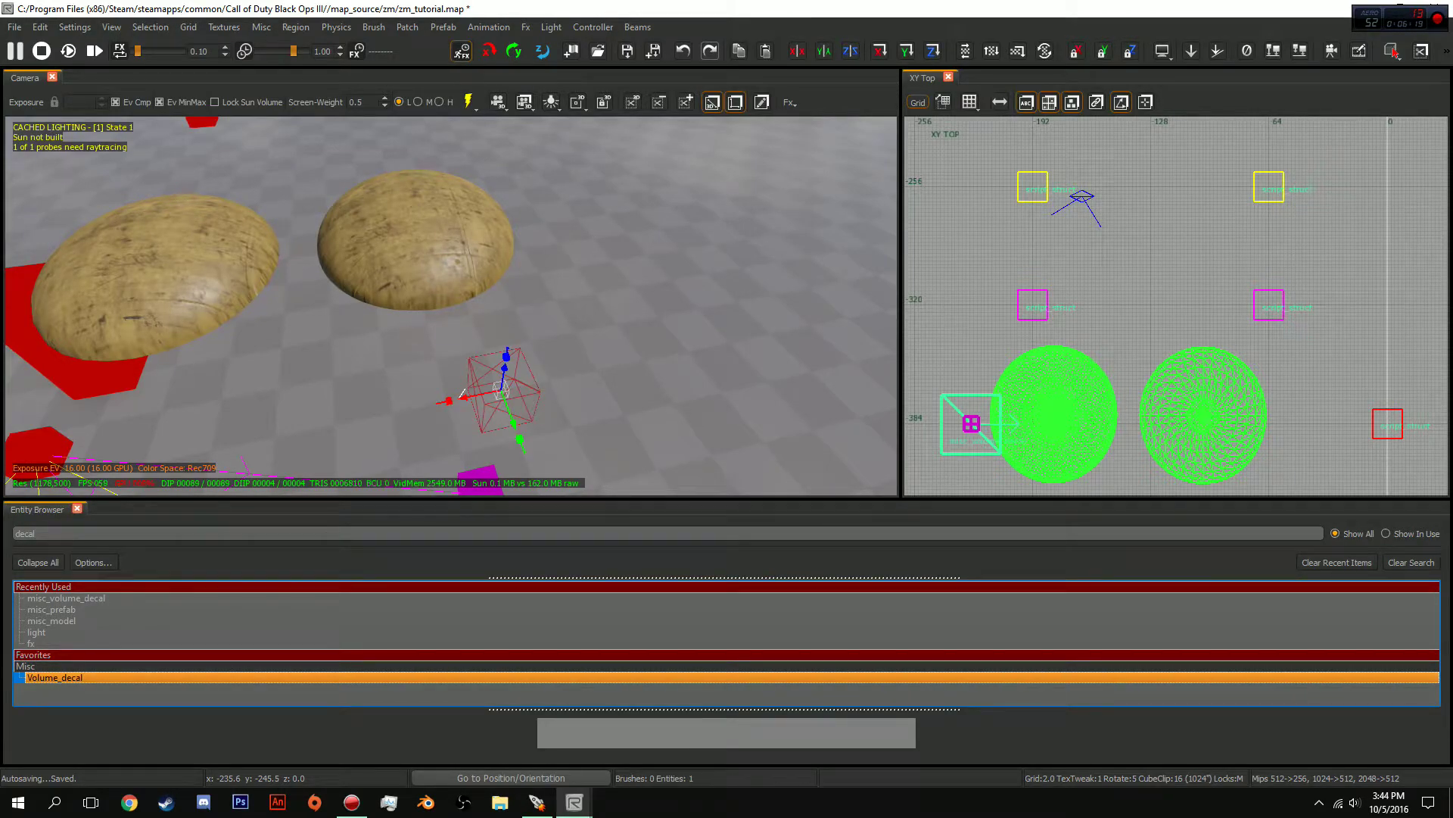
{"action": "key", "text": "b"}
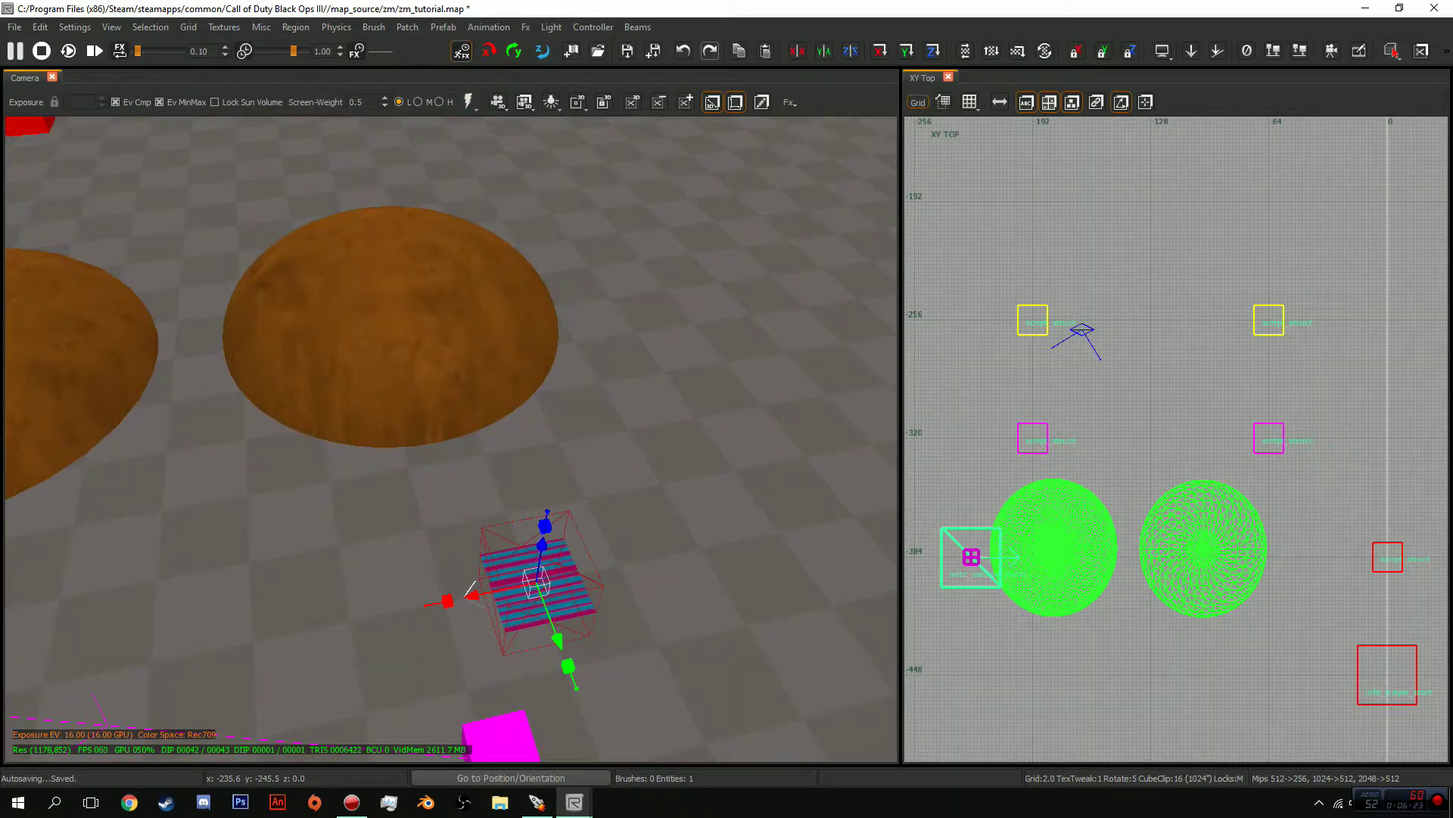
Drag the gizmo to centre the decal volume over the dome at Z 148.6, then enable lit rendering
{"action": "key", "text": "ctrl+g"}
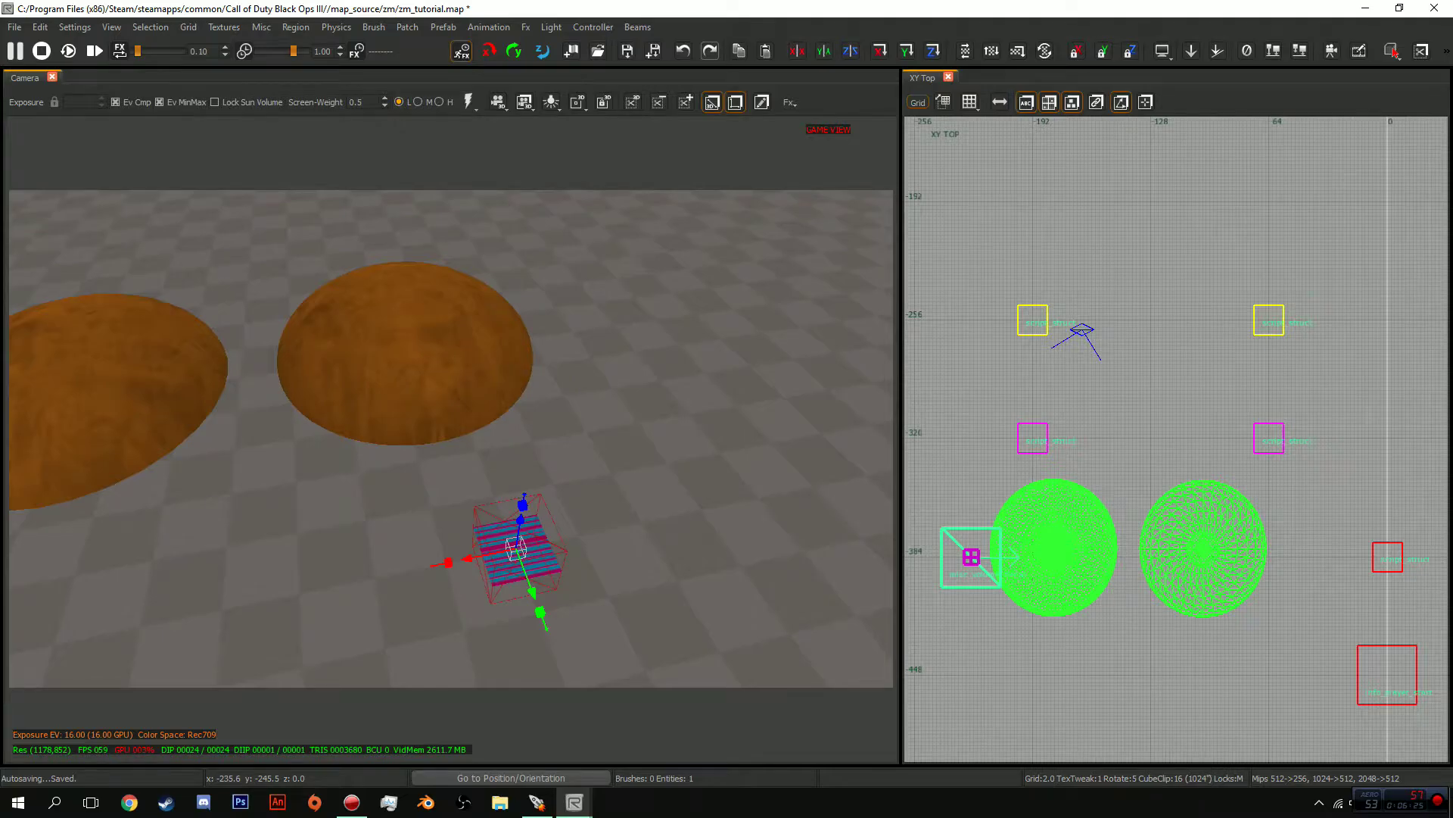
{"action": "key", "text": "ctrl+g"}
{"action": "left_click_drag", "start_coordinate": [545, 515], "coordinate": [602, 164]}
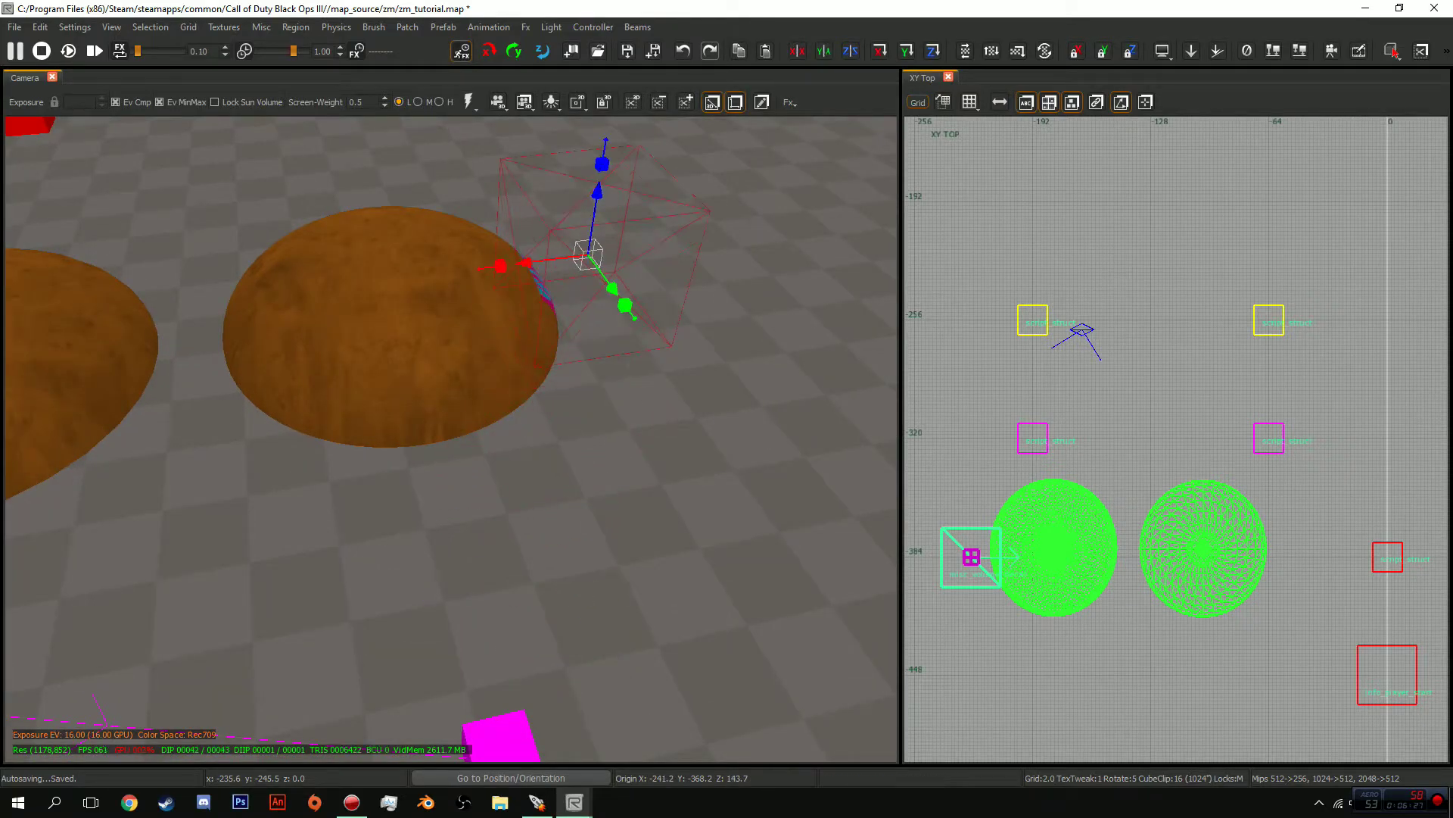
{"action": "left_click_drag", "start_coordinate": [500, 265], "coordinate": [324, 288]}
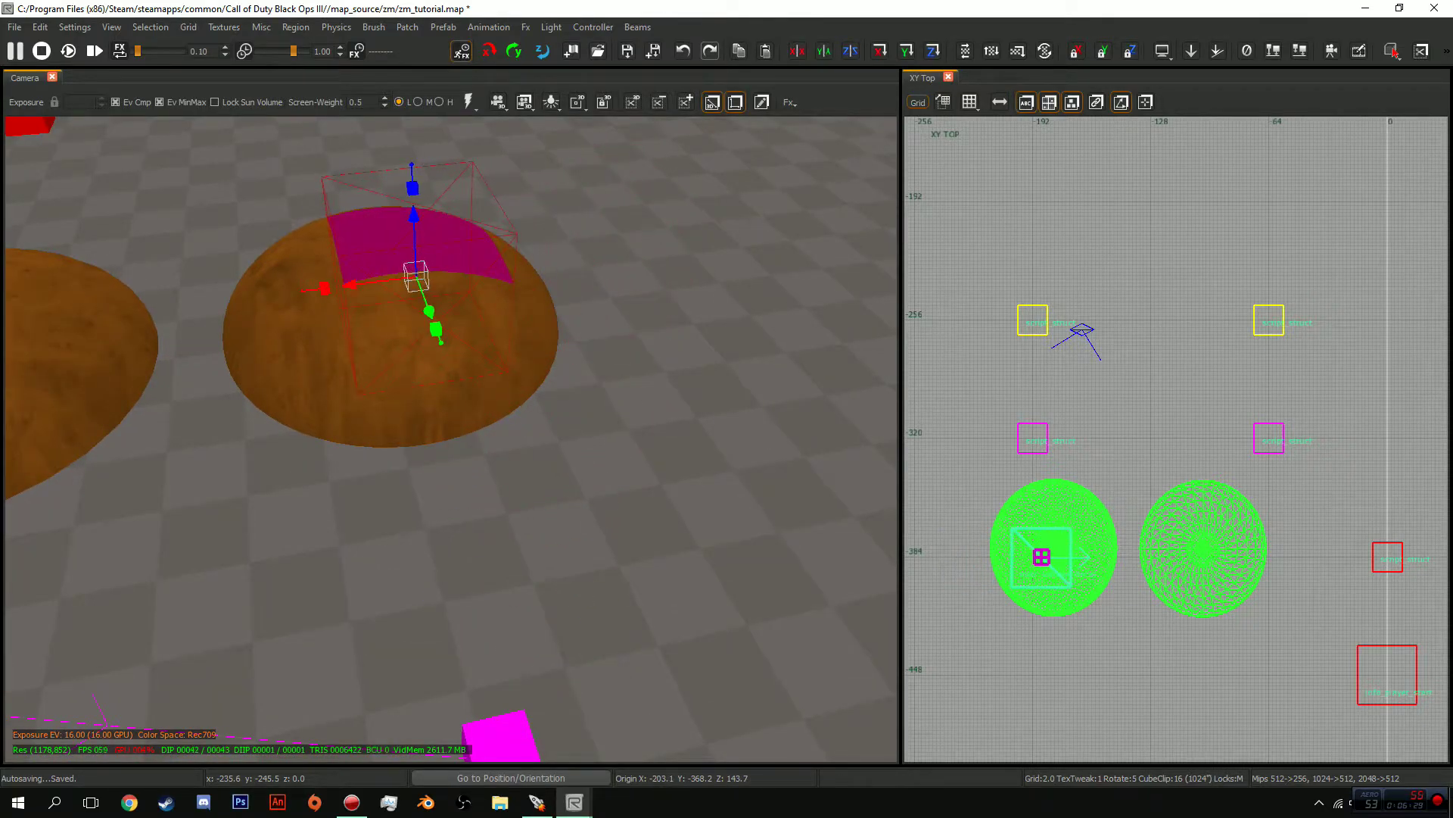
{"action": "left_click_drag", "start_coordinate": [435, 328], "coordinate": [452, 373]}
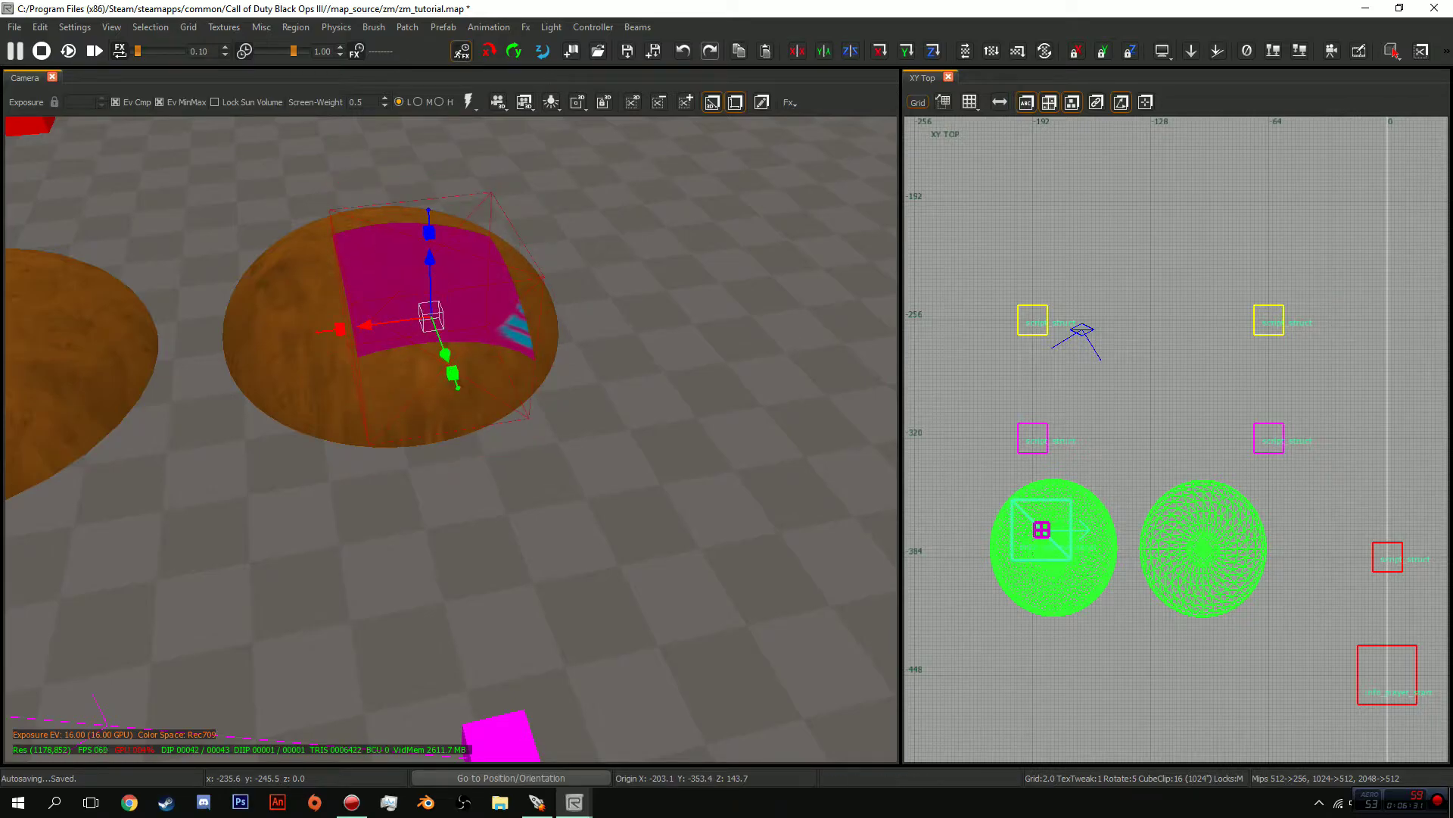
{"action": "left_click_drag", "start_coordinate": [307, 315], "coordinate": [303, 282]}
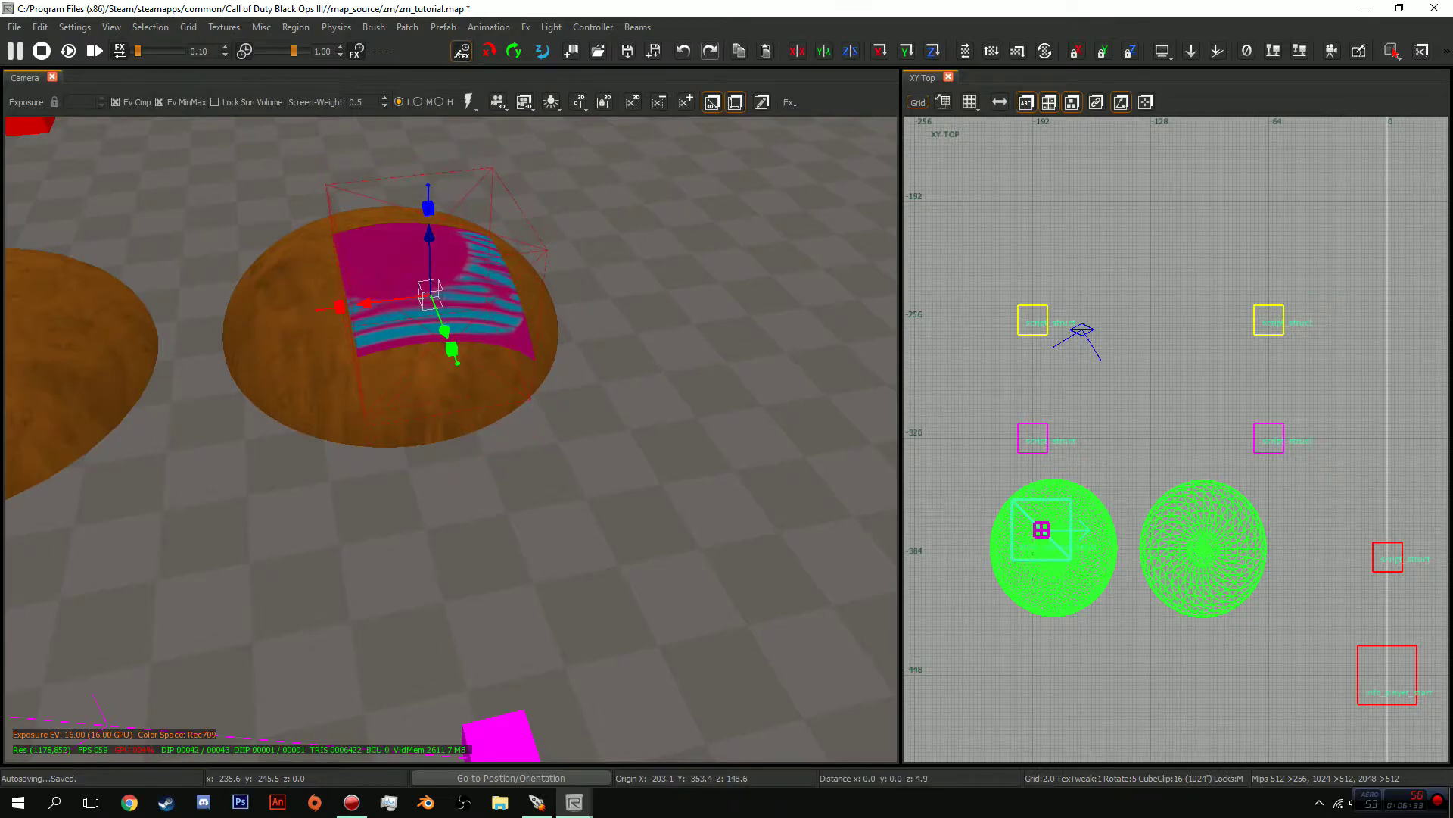
{"action": "mouse_move", "coordinate": [451, 439]}
{"action": "right_mouse_down"}
{"action": "mouse_move", "coordinate": [401, 454]}
{"action": "mouse_move", "coordinate": [454, 432]}
{"action": "right_mouse_up"}
{"action": "key", "text": "F3"}
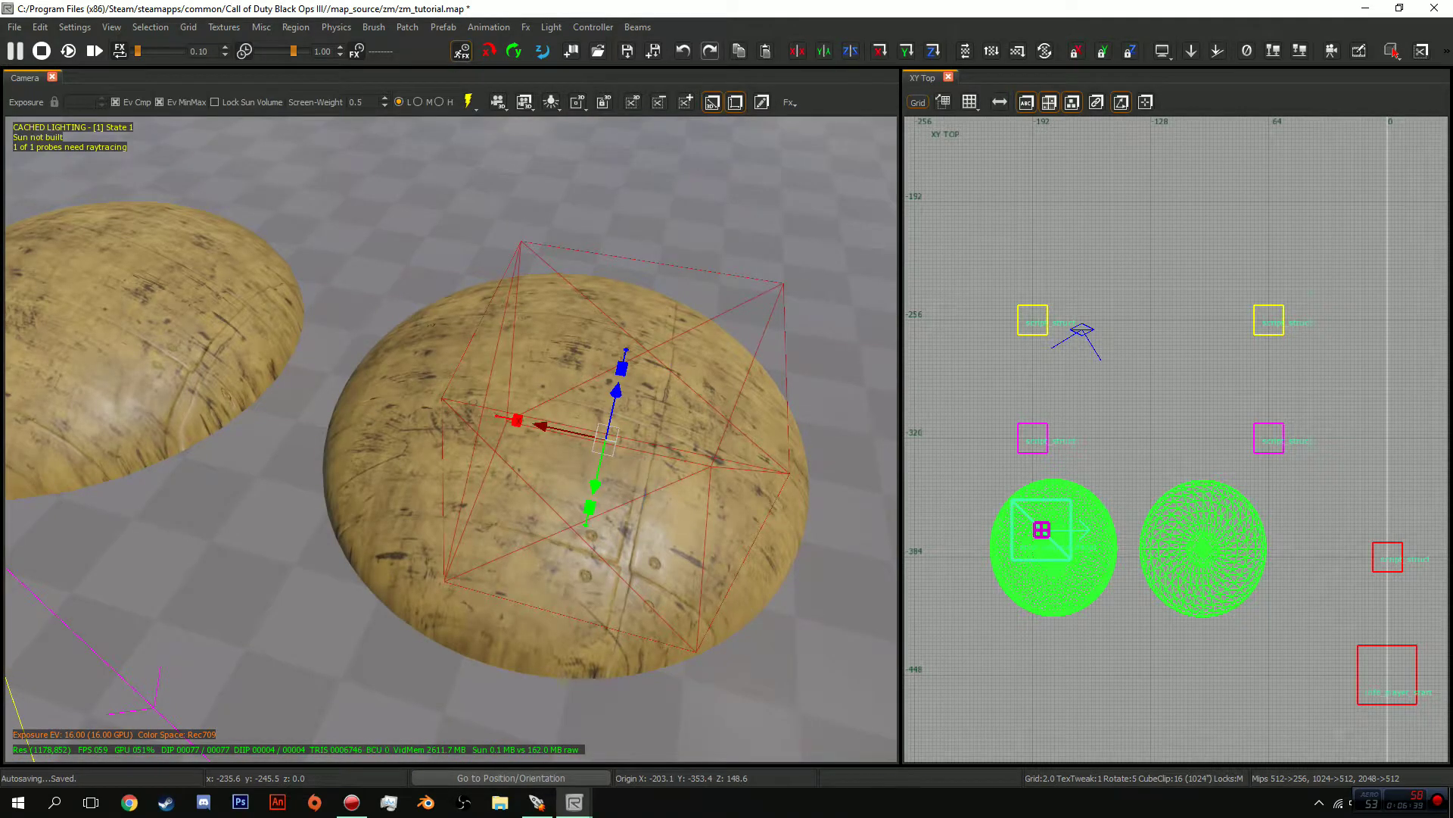
Nudge the decal volume along X and Y, then drag it onto the other dome
{"action": "left_click_drag", "start_coordinate": [418, 397], "coordinate": [372, 364]}
{"action": "right_click_drag", "start_coordinate": [371, 363], "coordinate": [439, 280]}
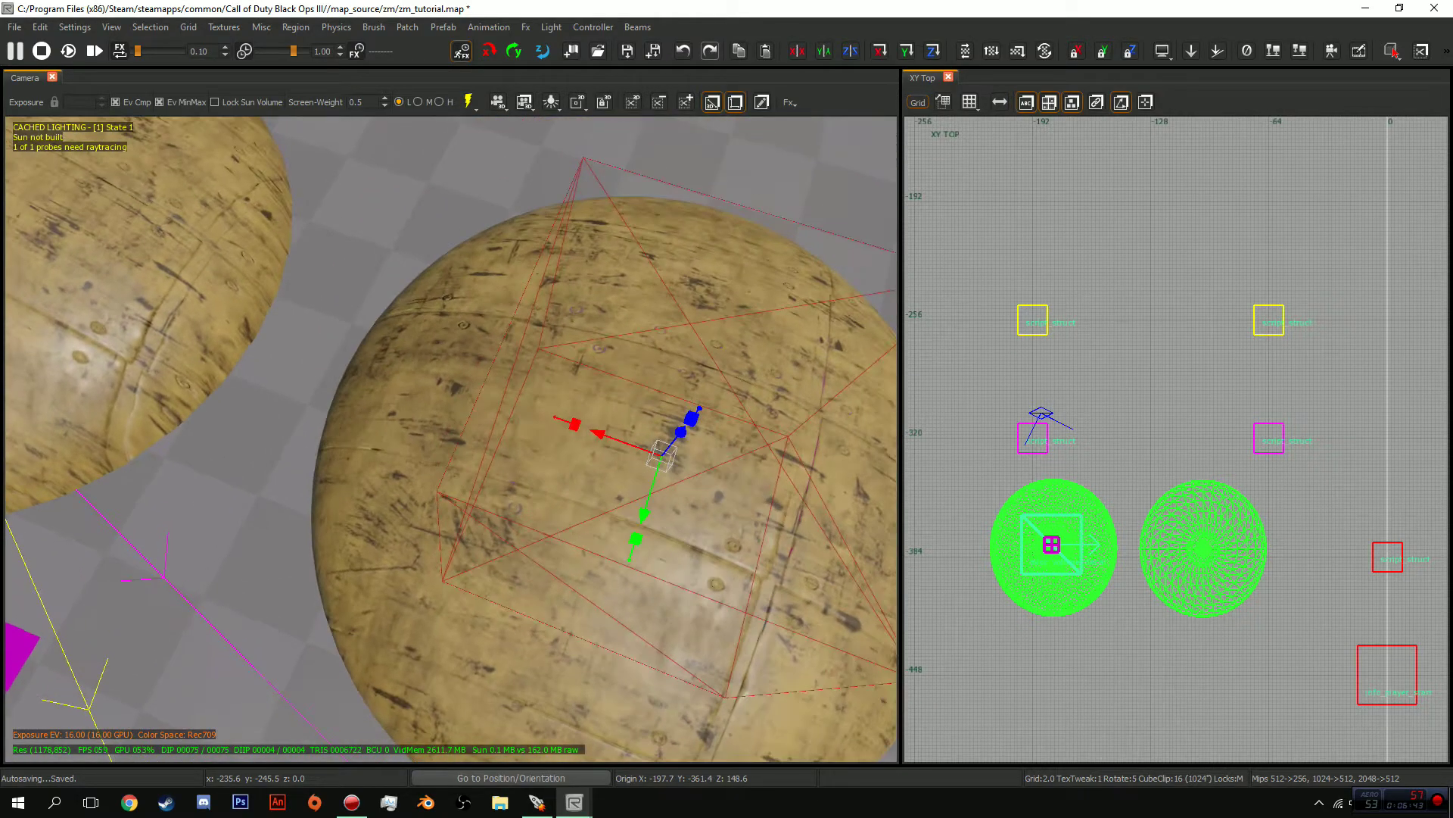
{"action": "scroll", "coordinate": [1071, 438], "scroll_direction": "up", "scroll_amount": 5}
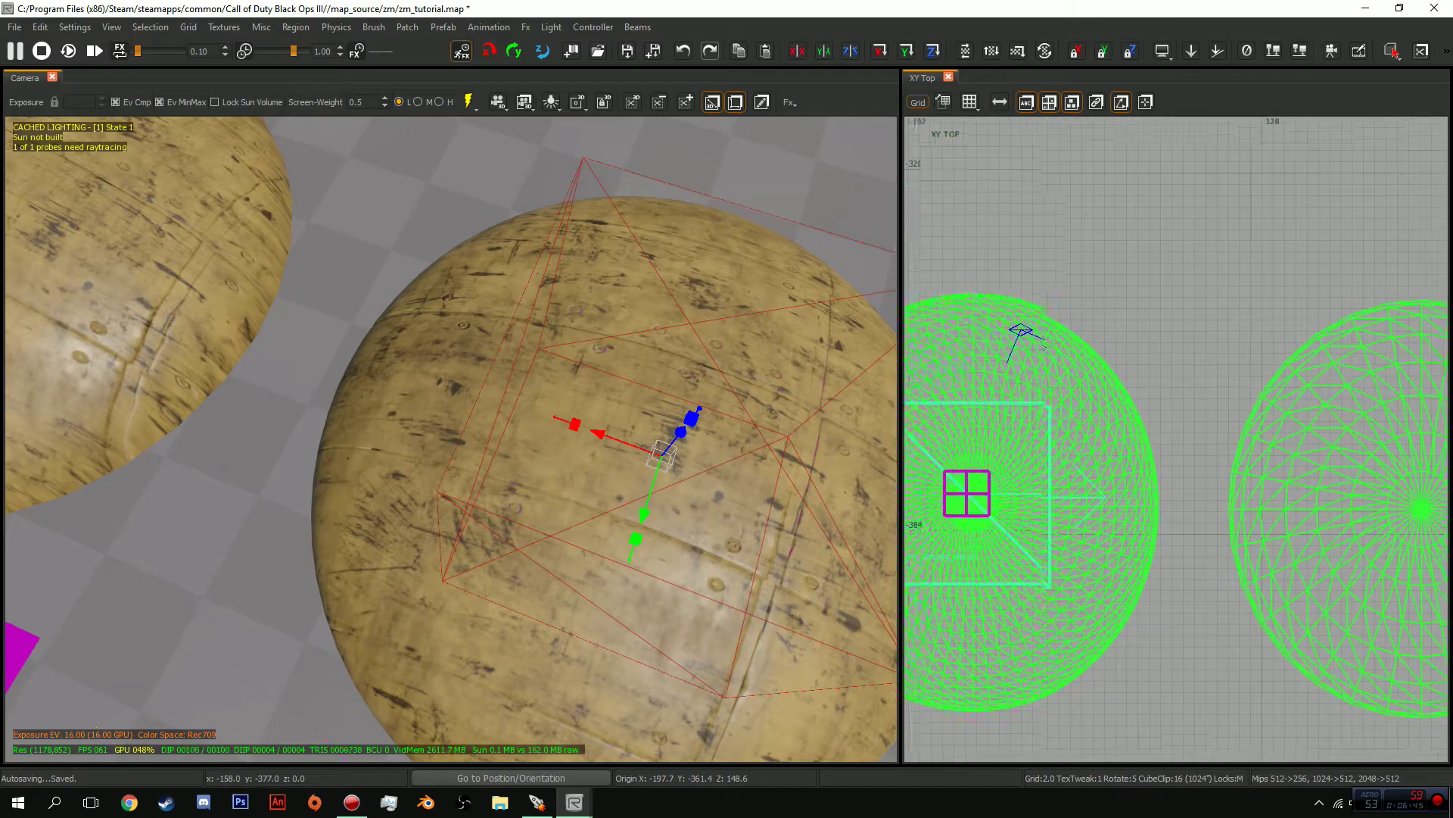
{"action": "scroll", "coordinate": [450, 439], "scroll_direction": "down", "scroll_amount": 5}
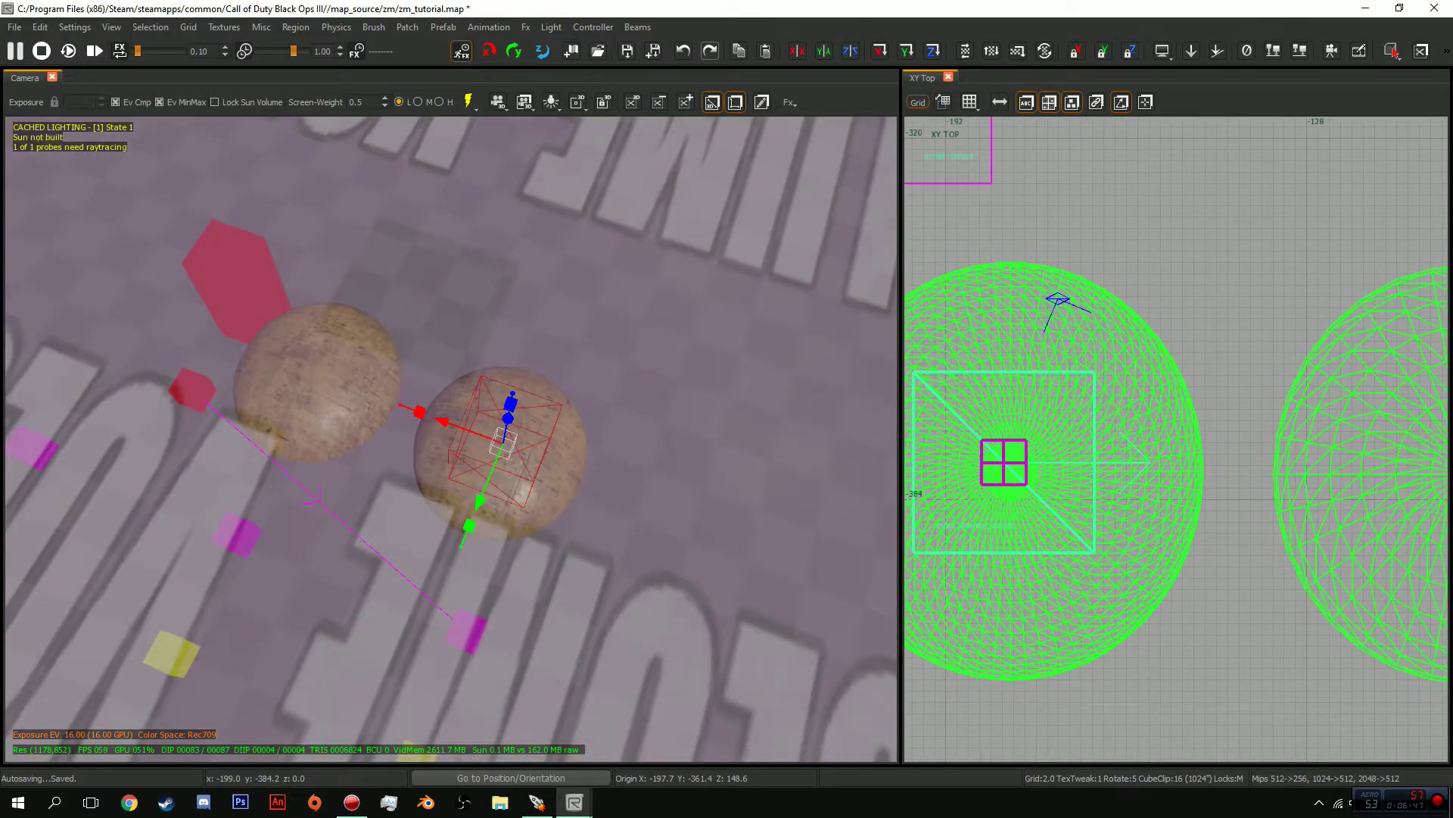
{"action": "left_click_drag", "start_coordinate": [501, 442], "coordinate": [318, 375]}
Frame the decal volume with F and switch the 2D viewport to the XZ Front view
{"action": "key", "text": "f"}
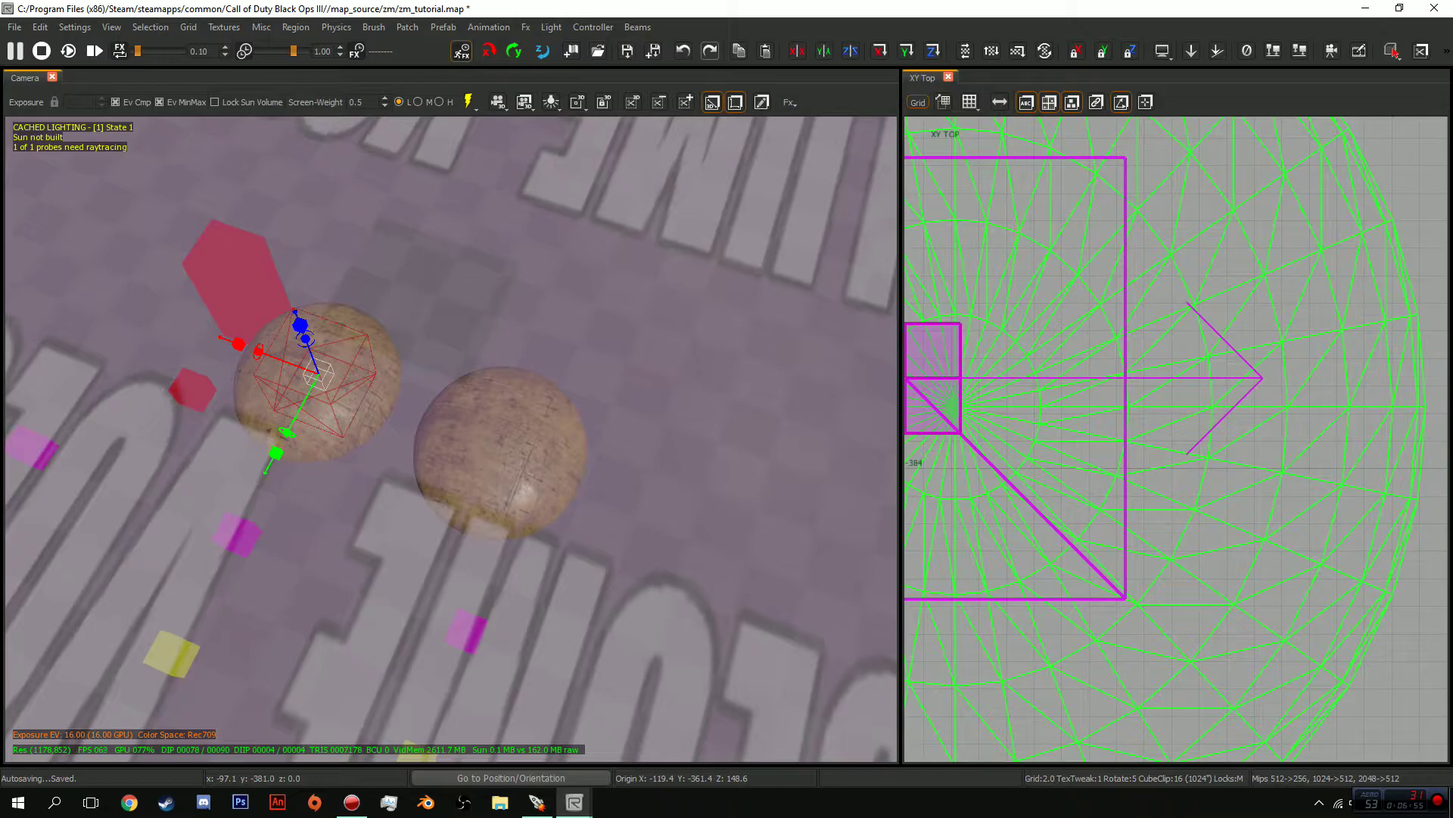
{"action": "key", "text": "f"}
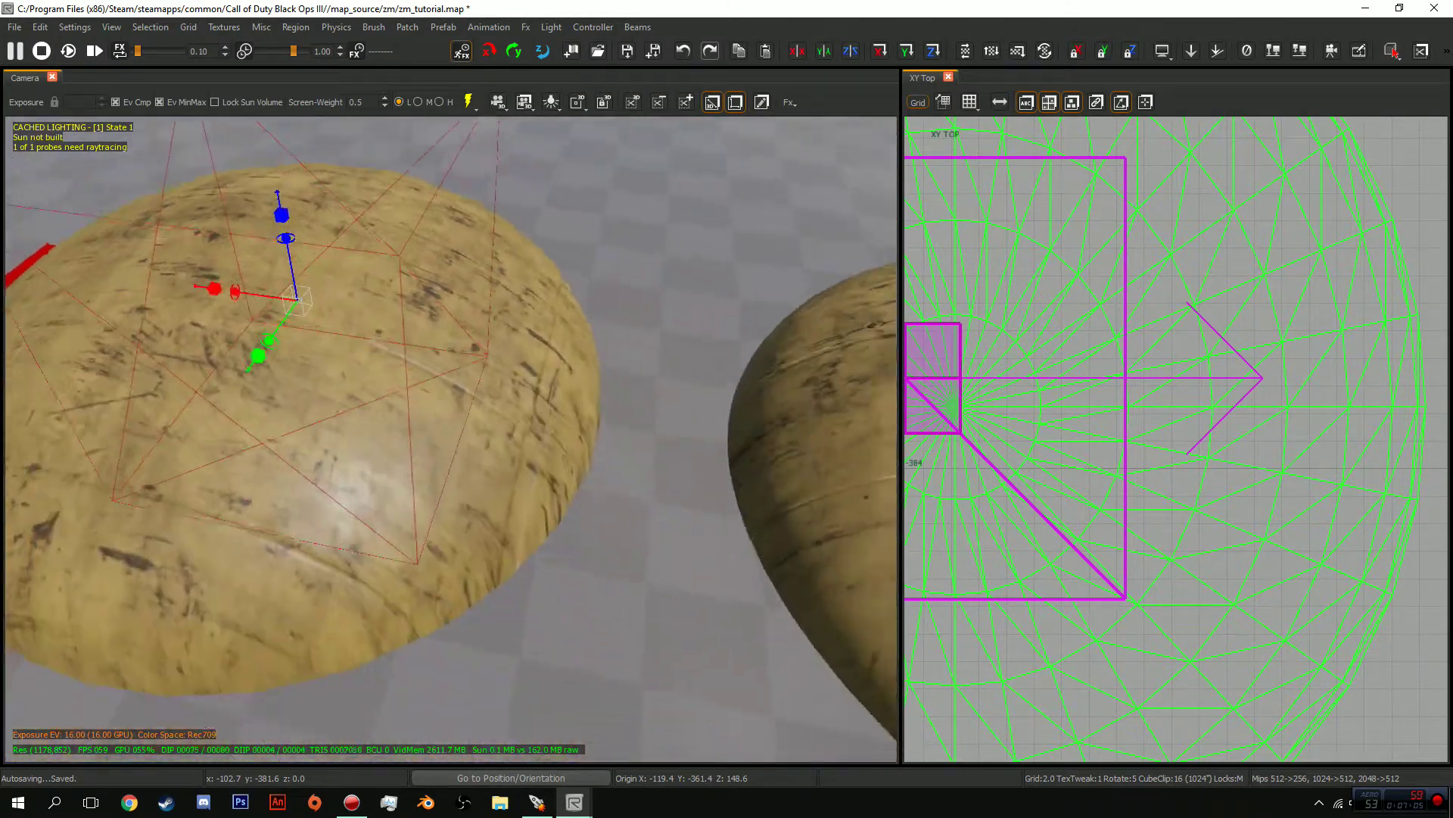
{"action": "key", "text": "ctrl+Tab"}
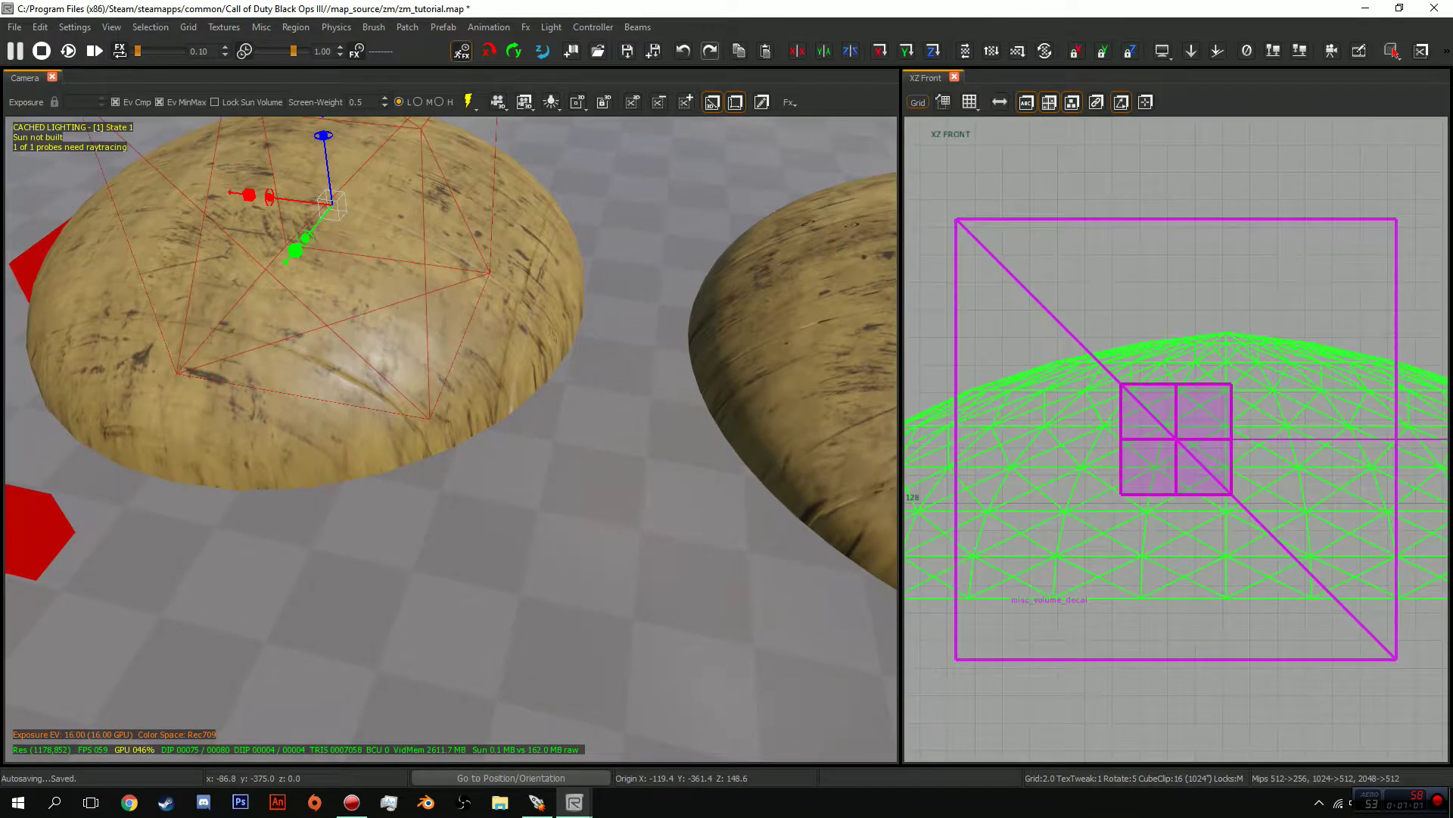
Rotate the decal volume 92.9° around Y onto the dome's crown, deselect it, and open the Models browser
{"action": "scroll", "coordinate": [1176, 439], "scroll_direction": "down", "scroll_amount": 3}
{"action": "right_click_drag", "start_coordinate": [1400, 463], "coordinate": [1254, 617]}
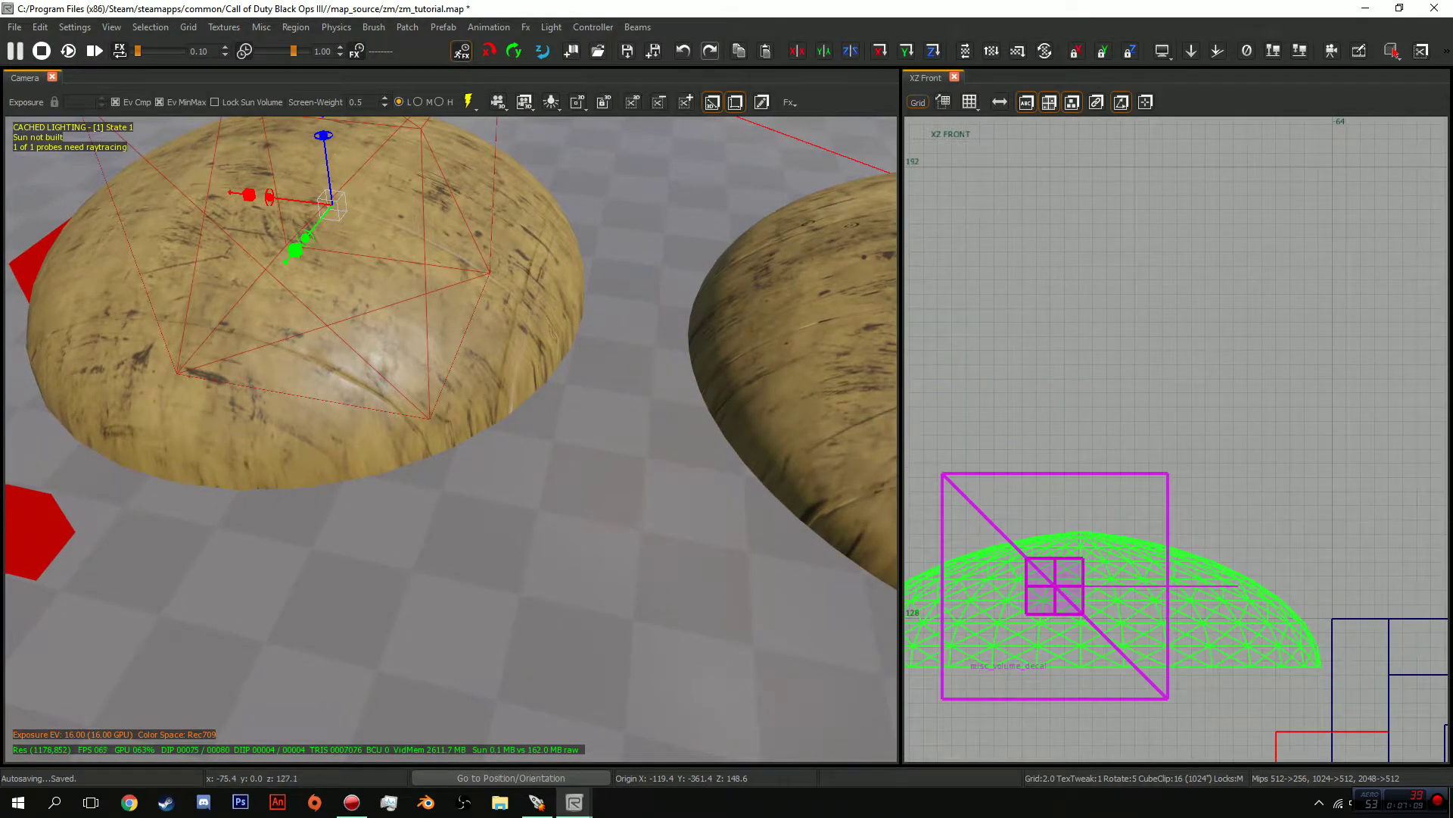
{"action": "left_click_drag", "start_coordinate": [1396, 586], "coordinate": [1100, 341]}
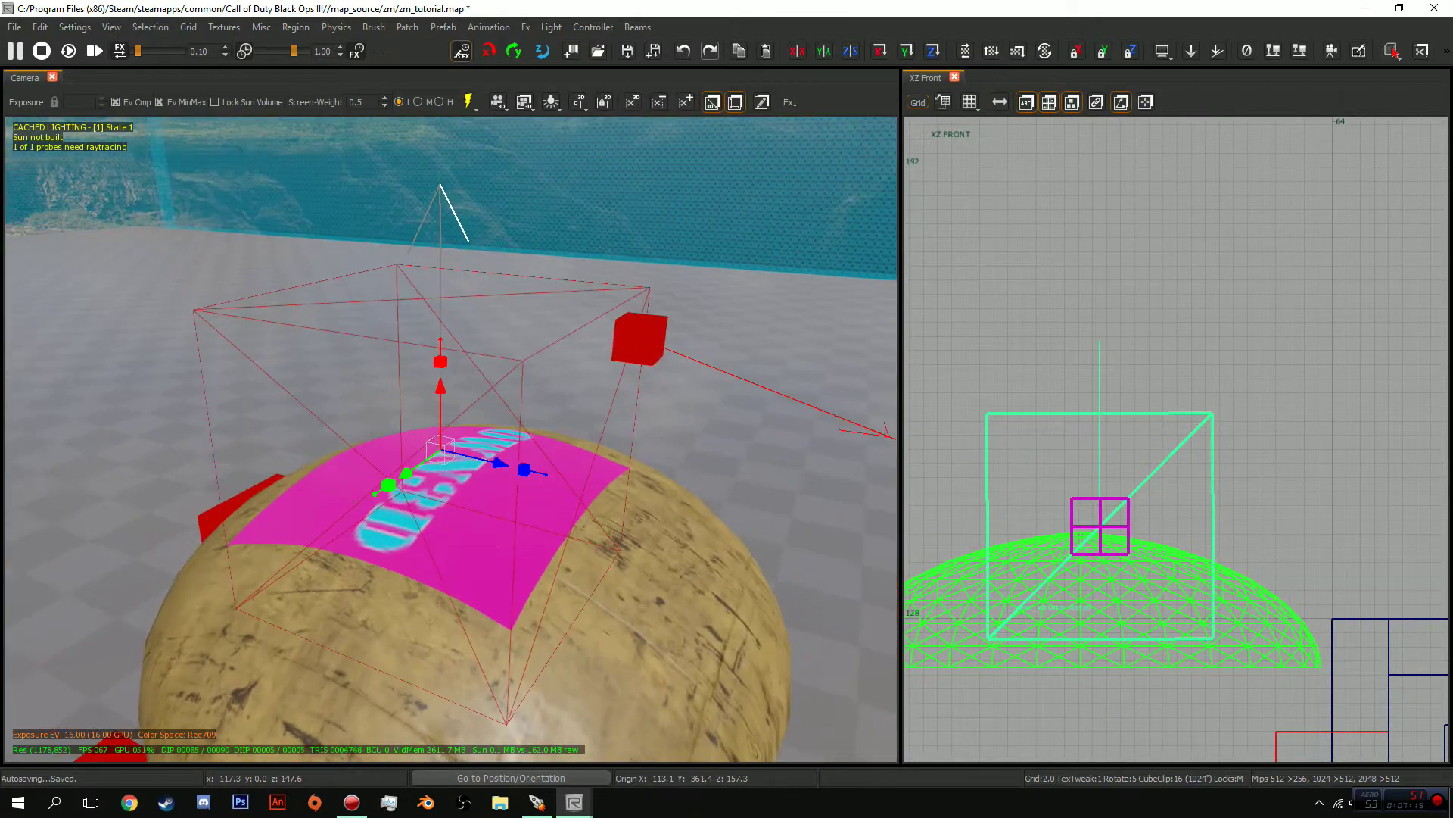
{"action": "right_click_drag", "start_coordinate": [450, 439], "coordinate": [450, 344]}
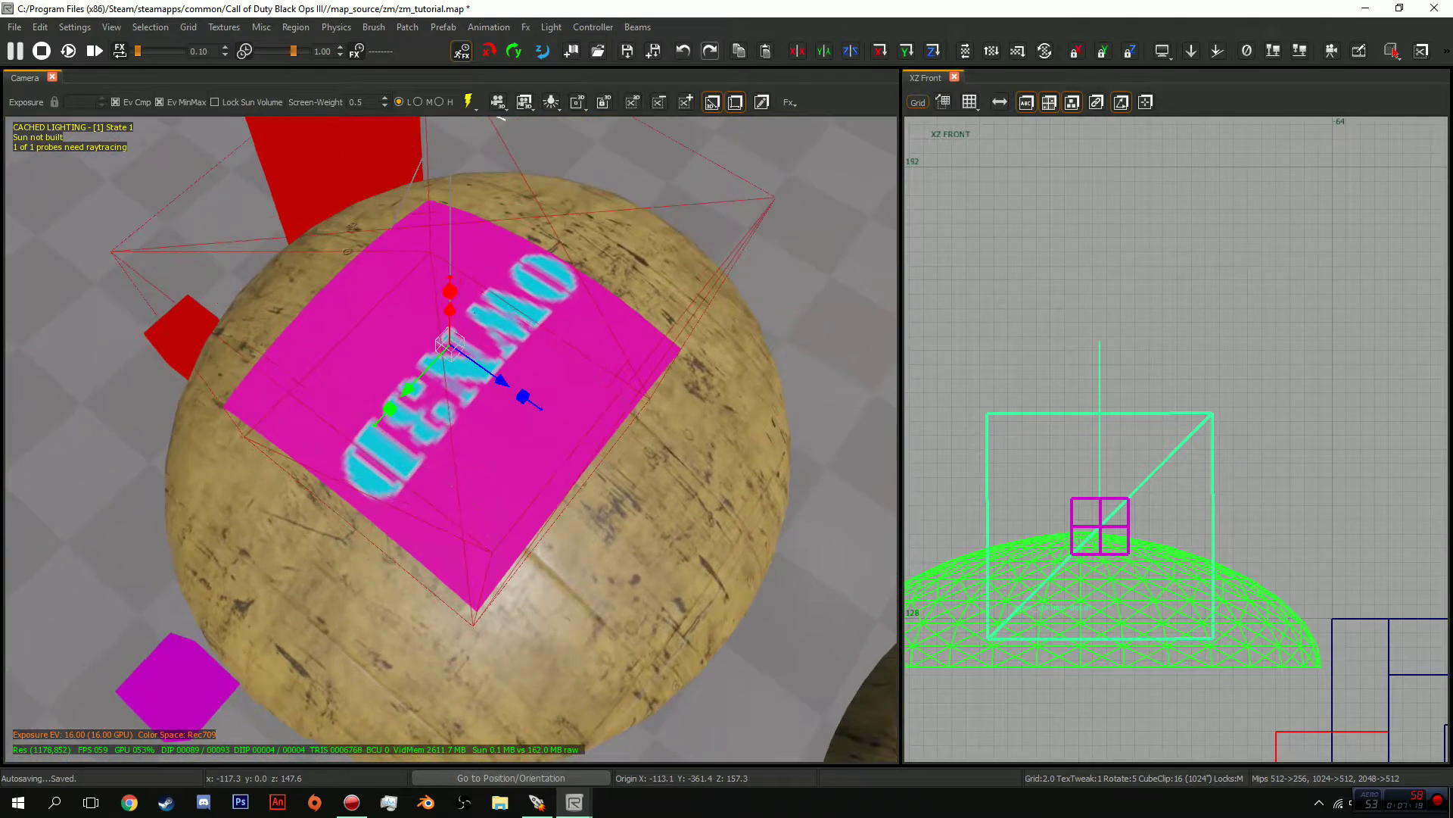
{"action": "key", "text": "Escape"}
{"action": "key", "text": "m"}
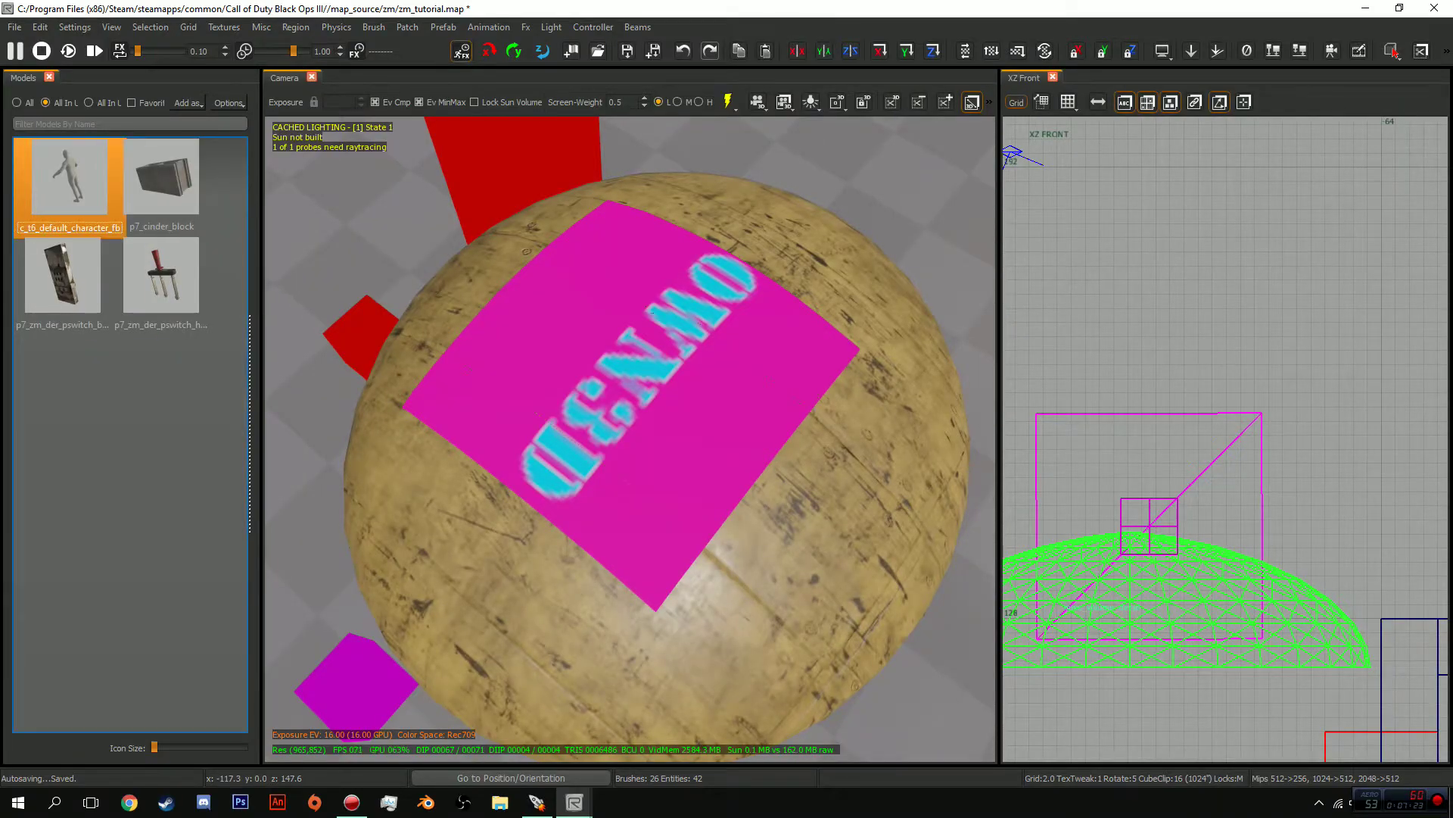
Place the c_t6_default_character_fb model on the dome for scale, then deselect it
{"action": "left_click_drag", "start_coordinate": [653, 312], "coordinate": [652, 312]}
{"action": "key", "text": "Escape"}
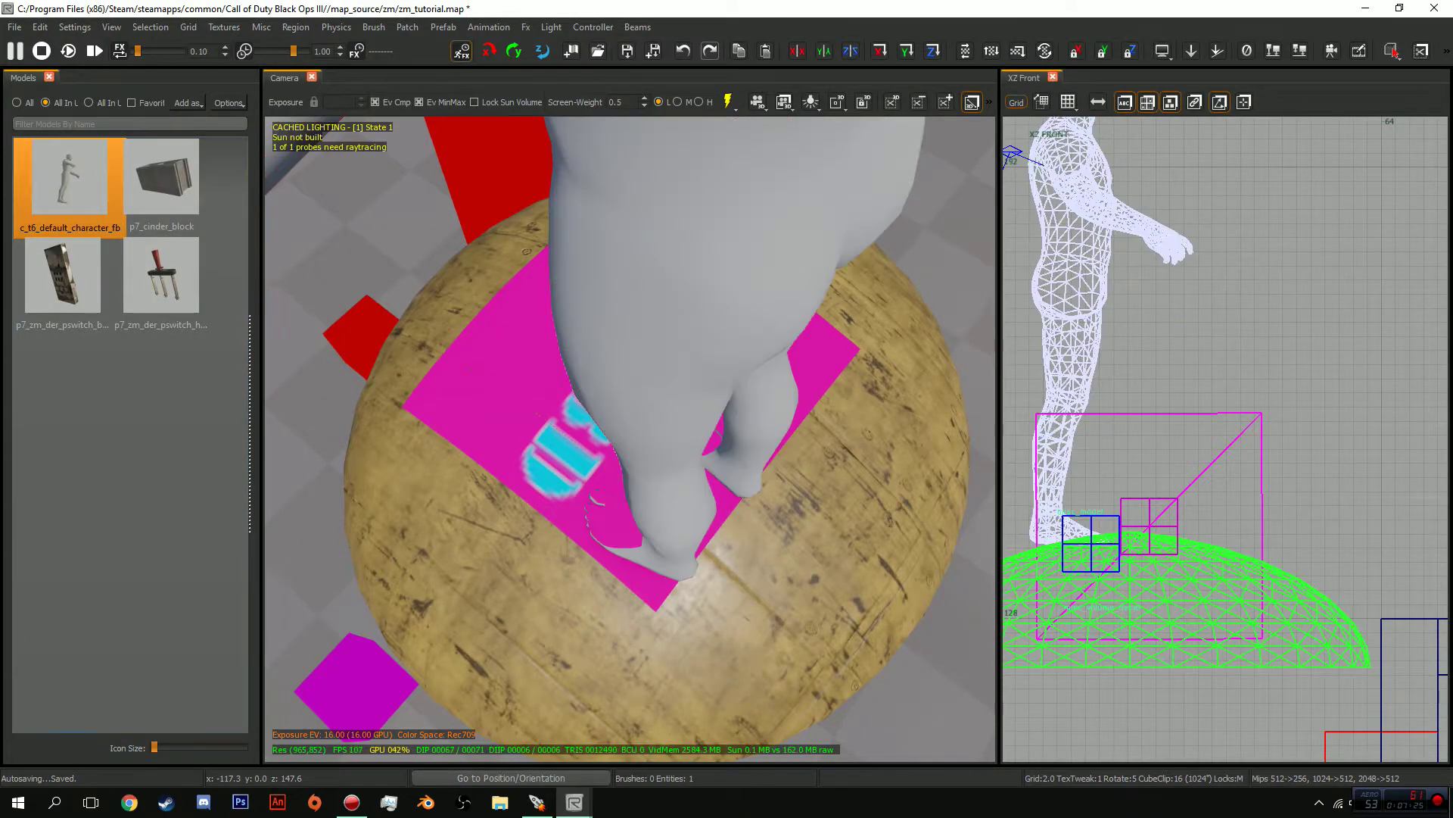
{"action": "right_click_drag", "start_coordinate": [630, 440], "coordinate": [630, 439]}
Move the decal volume beside the character so it projects onto the dome
{"action": "left_click", "coordinate": [628, 471]}
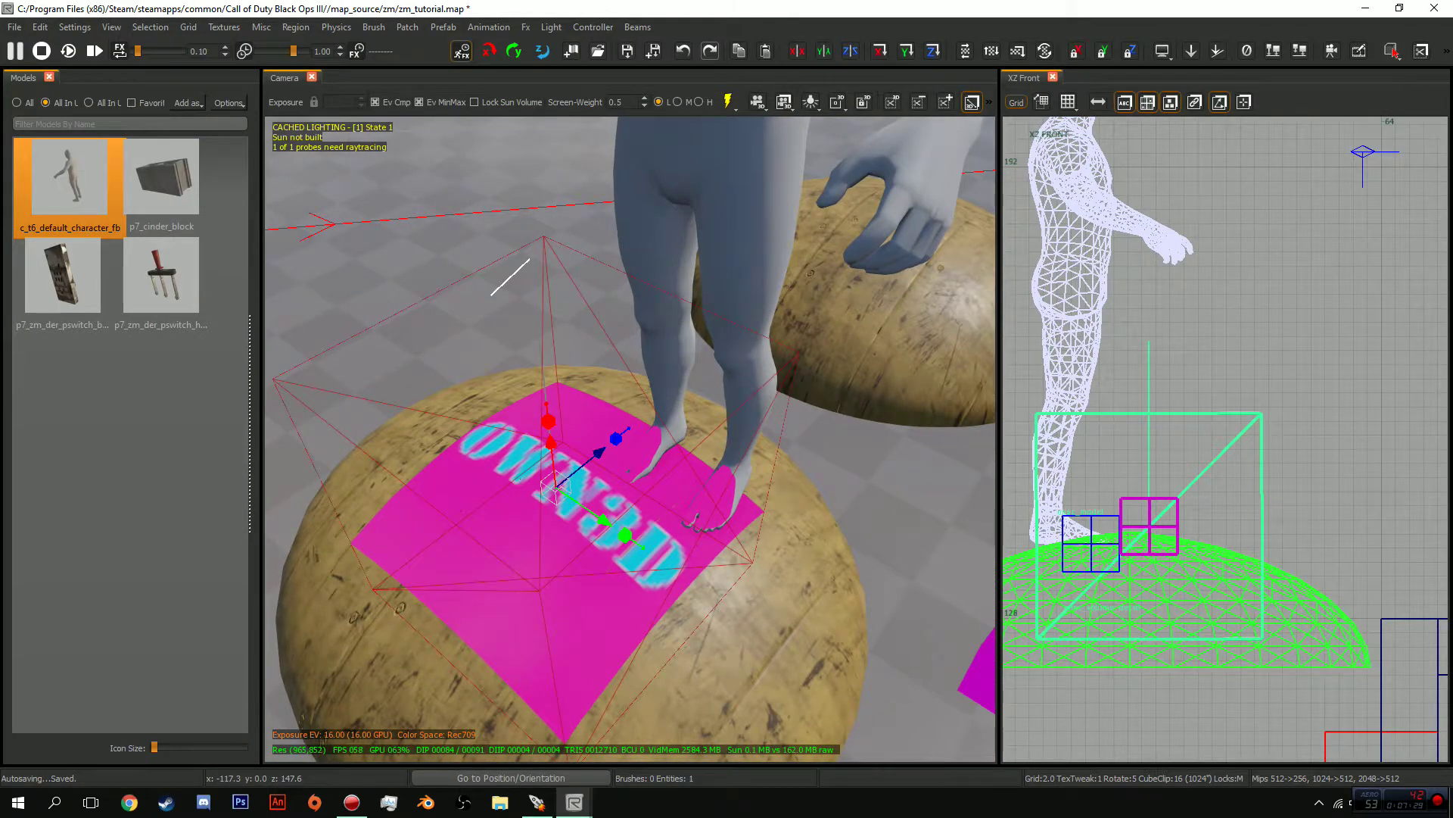
{"action": "left_click_drag", "start_coordinate": [629, 471], "coordinate": [717, 349]}
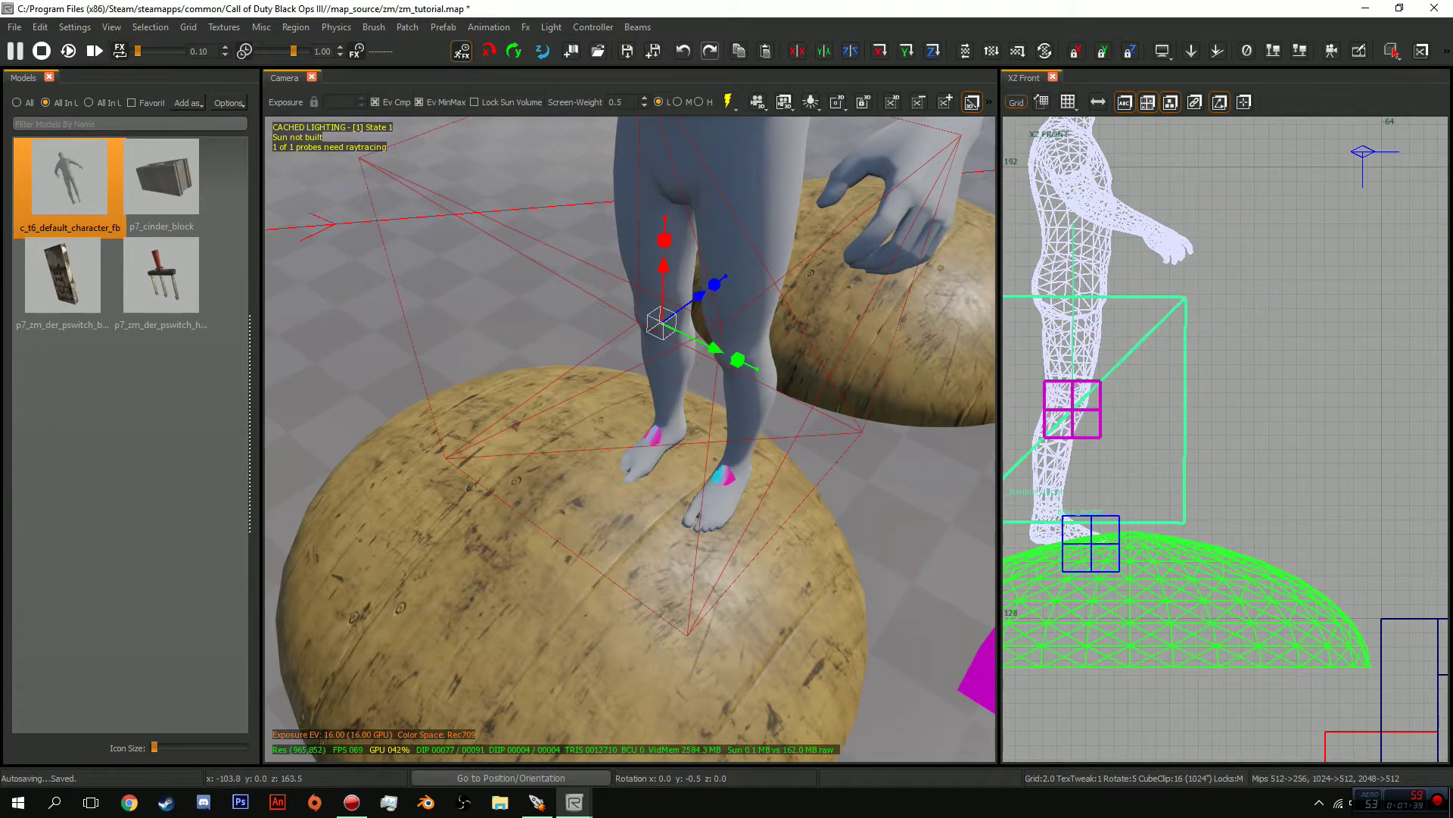
{"action": "left_click_drag", "start_coordinate": [1073, 409], "coordinate": [1141, 476]}
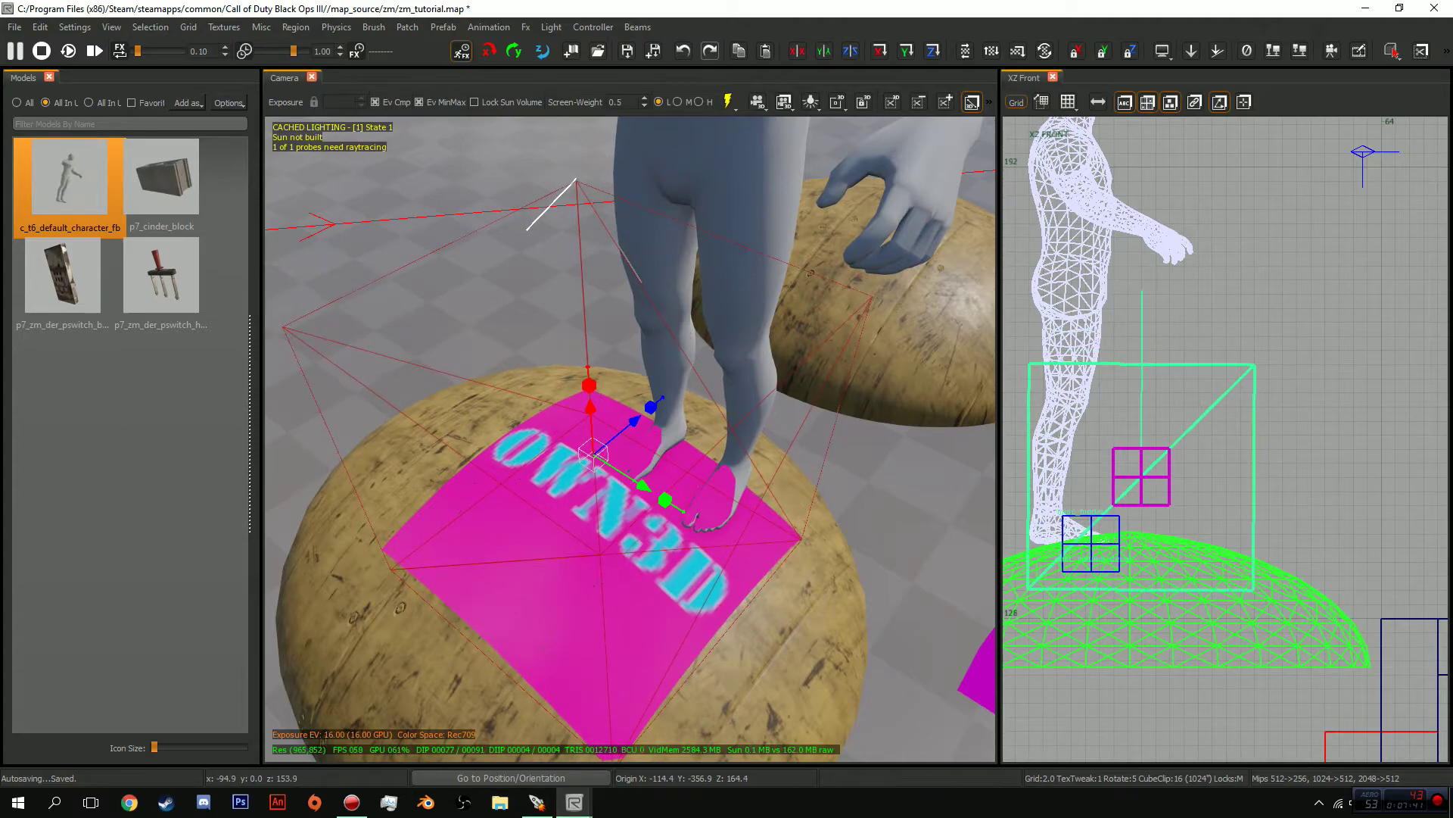
Search the Textures browser for 'decal' and try the black and column decals on the volume
{"action": "key", "text": "t"}
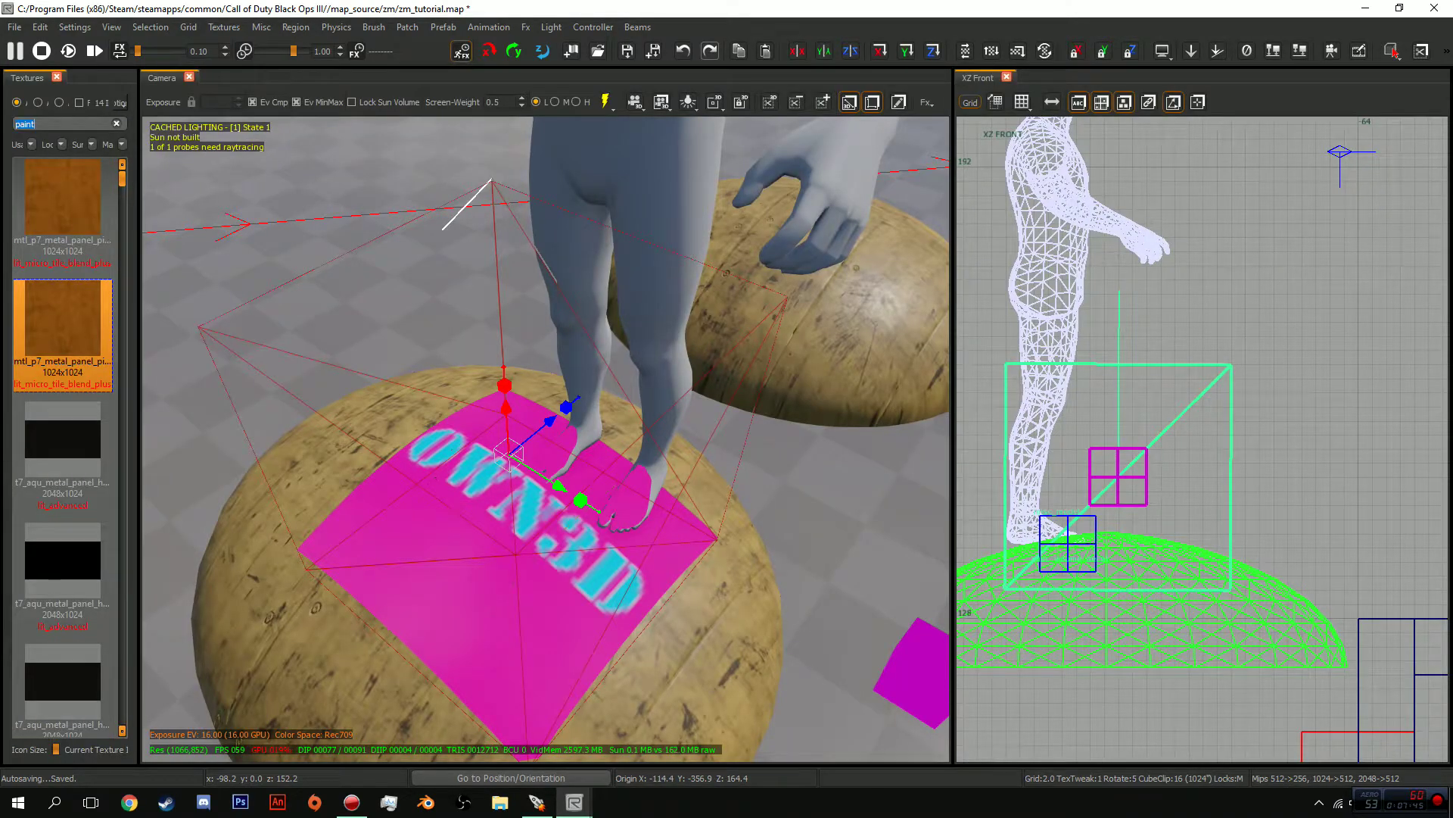
{"action": "type", "text": "decal"}
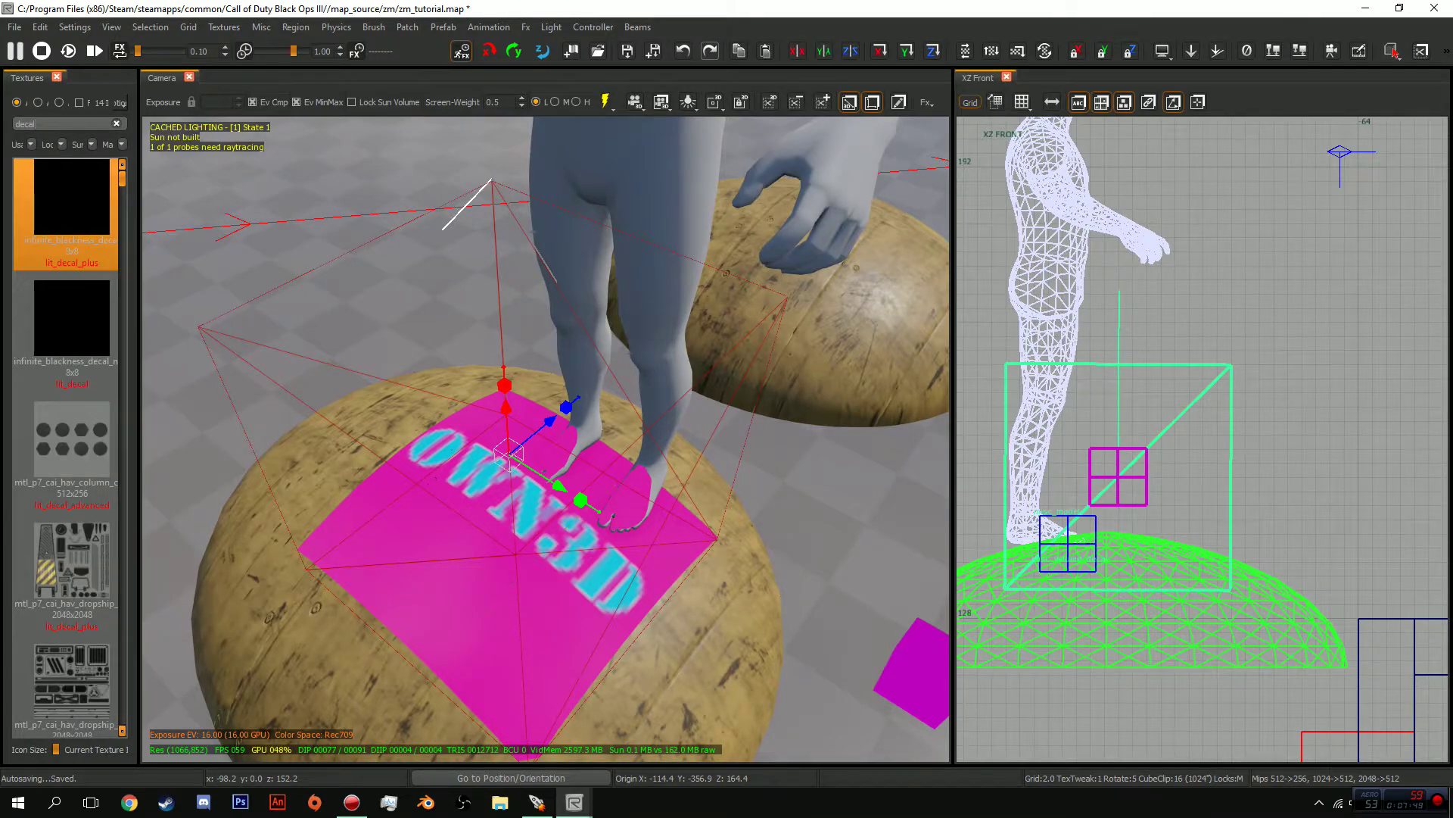
{"action": "left_click", "coordinate": [72, 375]}
{"action": "left_click", "coordinate": [71, 494]}
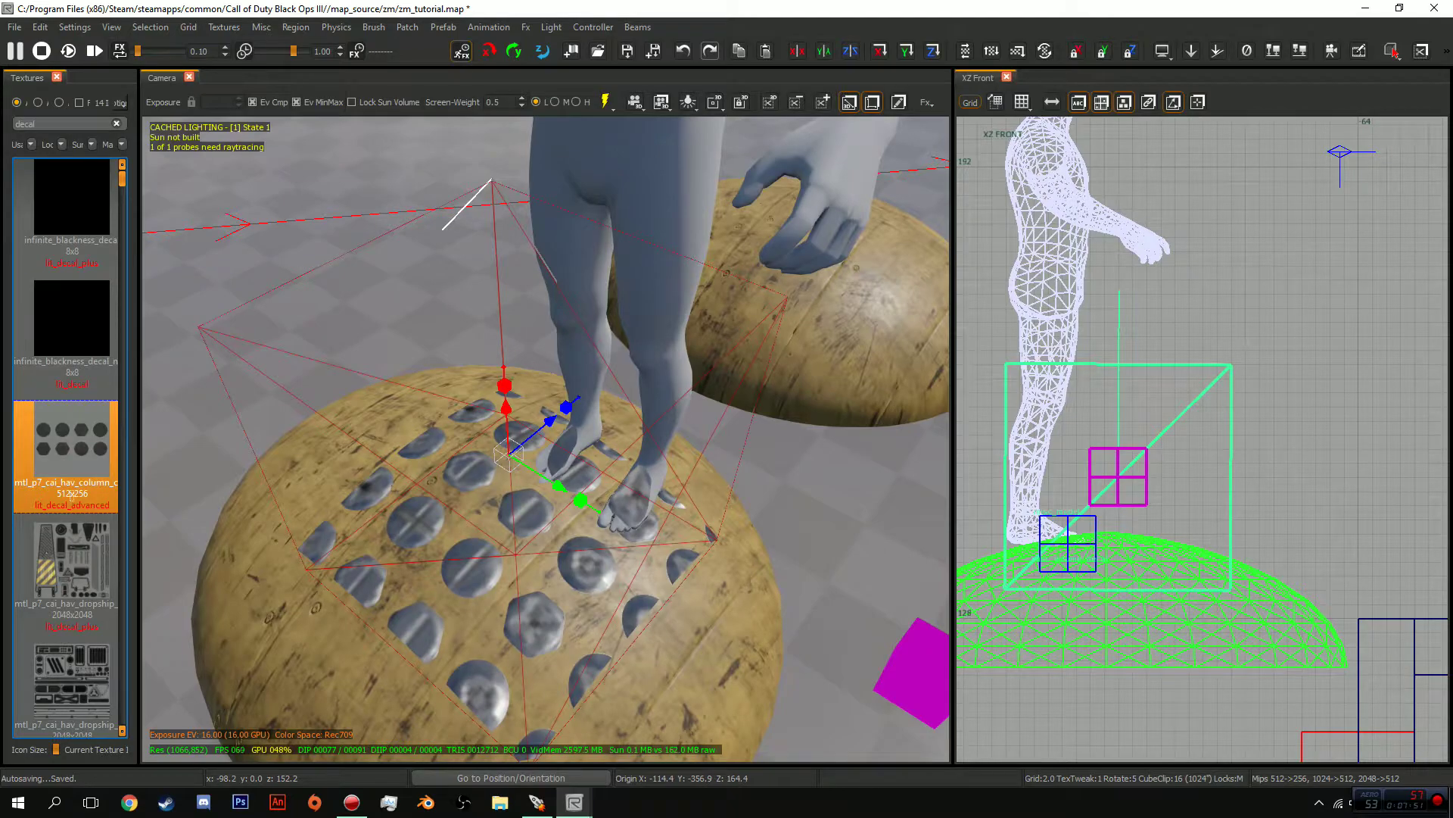
{"action": "right_click_drag", "start_coordinate": [545, 439], "coordinate": [515, 401]}
{"action": "scroll", "coordinate": [72, 446], "scroll_direction": "down", "scroll_amount": 5}
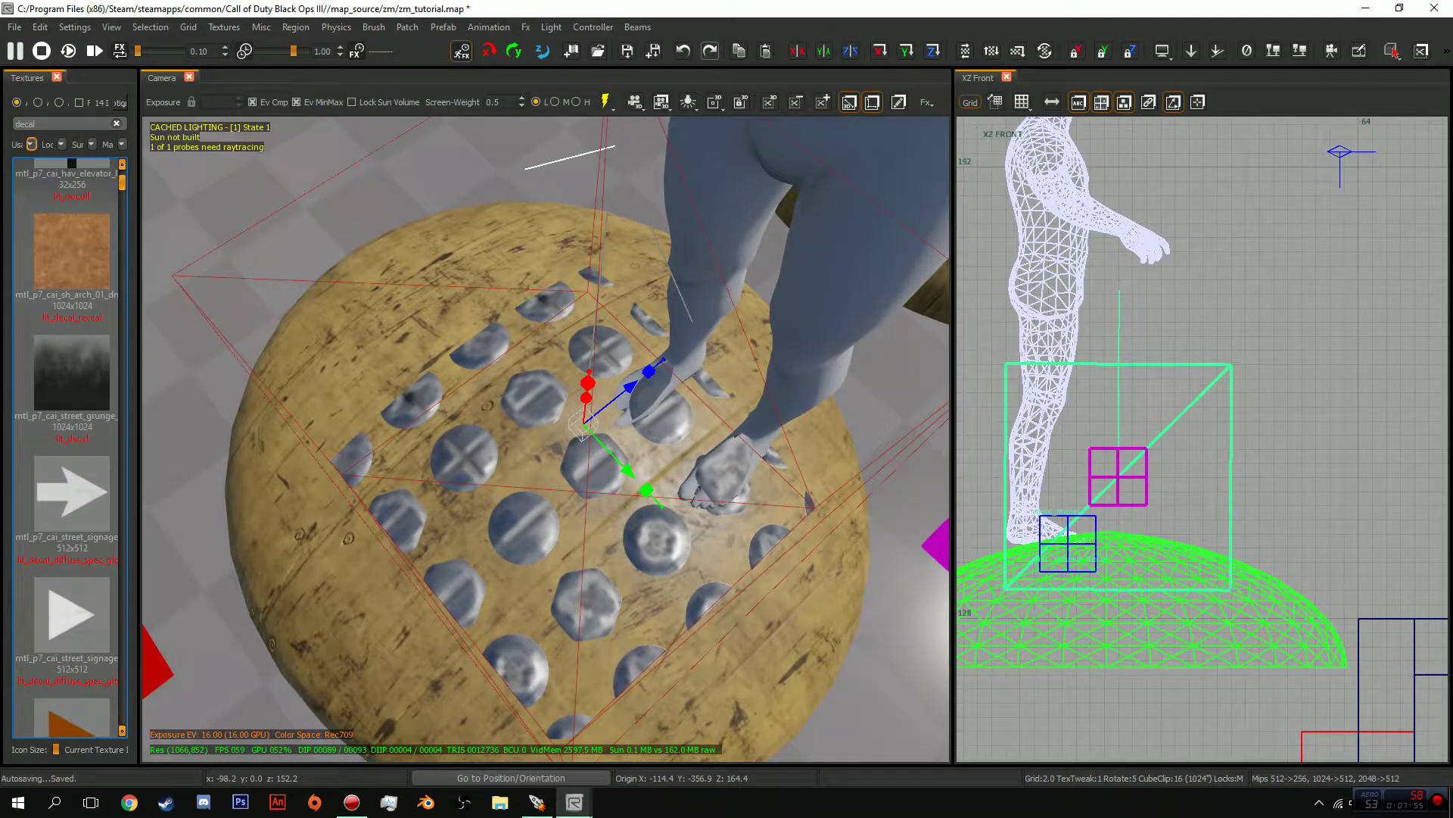
Search 'blood', try several blood decals, and settle on t7_decal_blood_spray_01
{"action": "type", "text": "blood"}
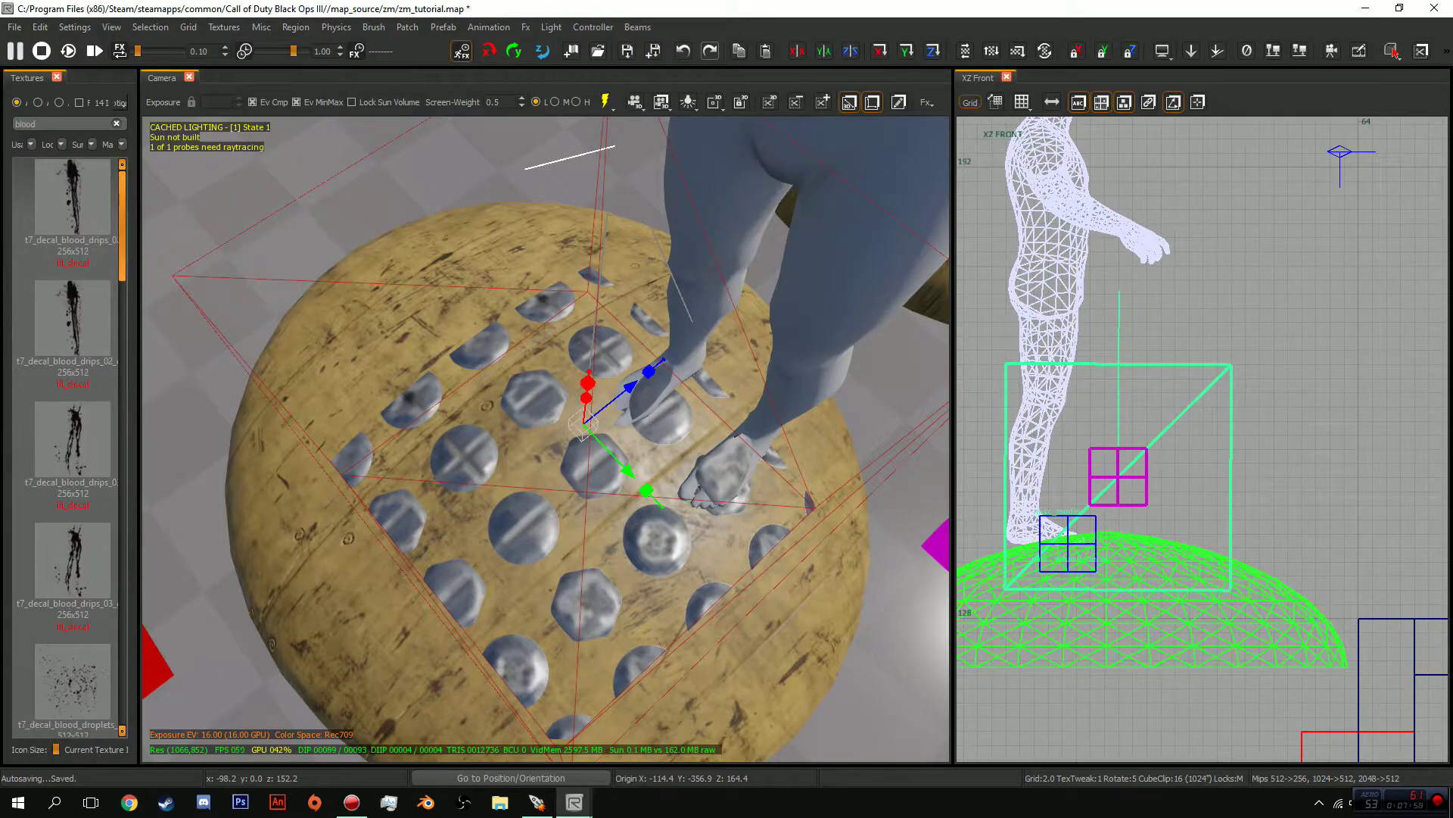
{"action": "left_click", "coordinate": [68, 250]}
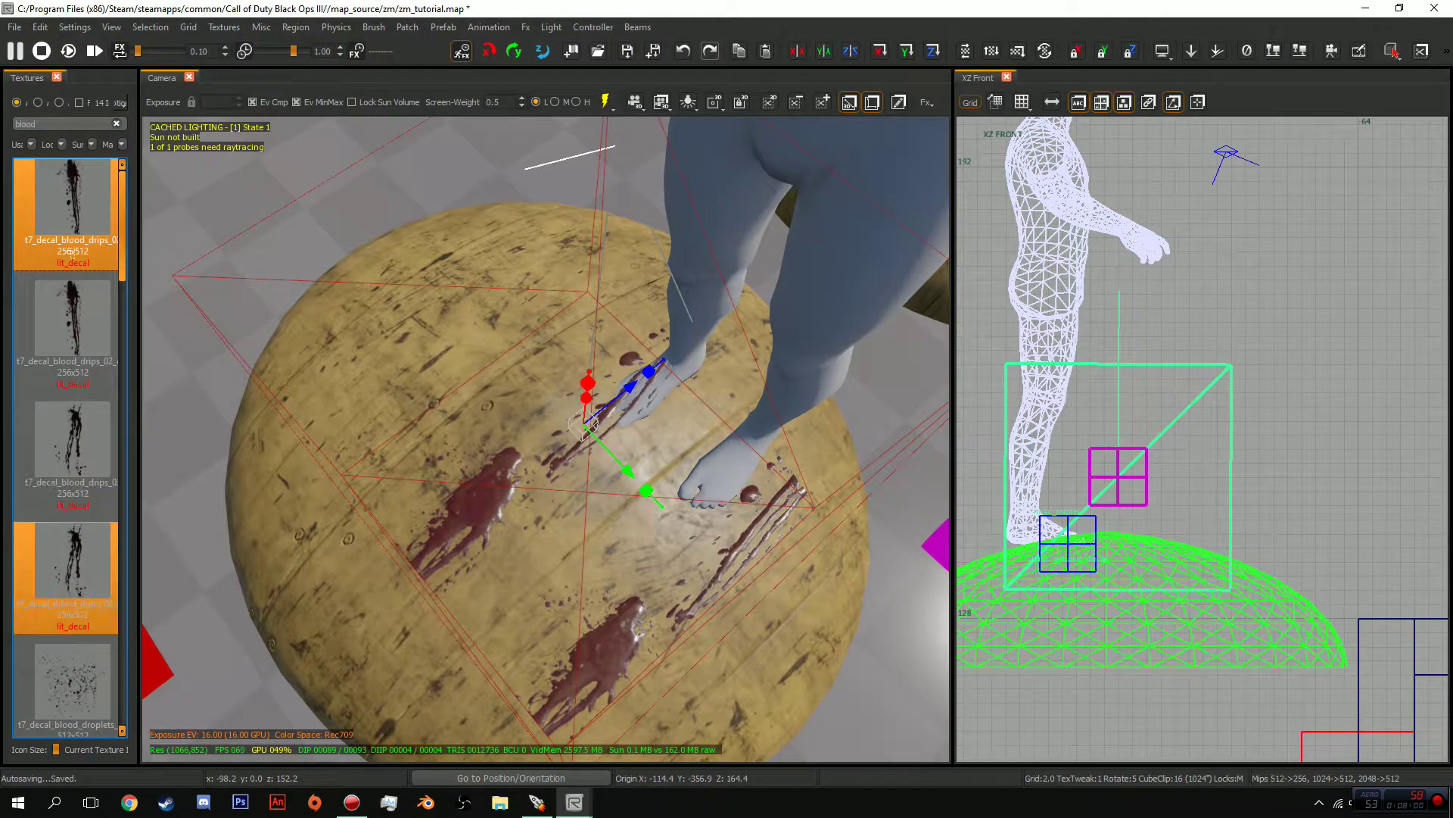
{"action": "left_click", "coordinate": [72, 560]}
{"action": "scroll", "coordinate": [72, 530], "scroll_direction": "down", "scroll_amount": 5}
{"action": "left_click", "coordinate": [72, 515]}
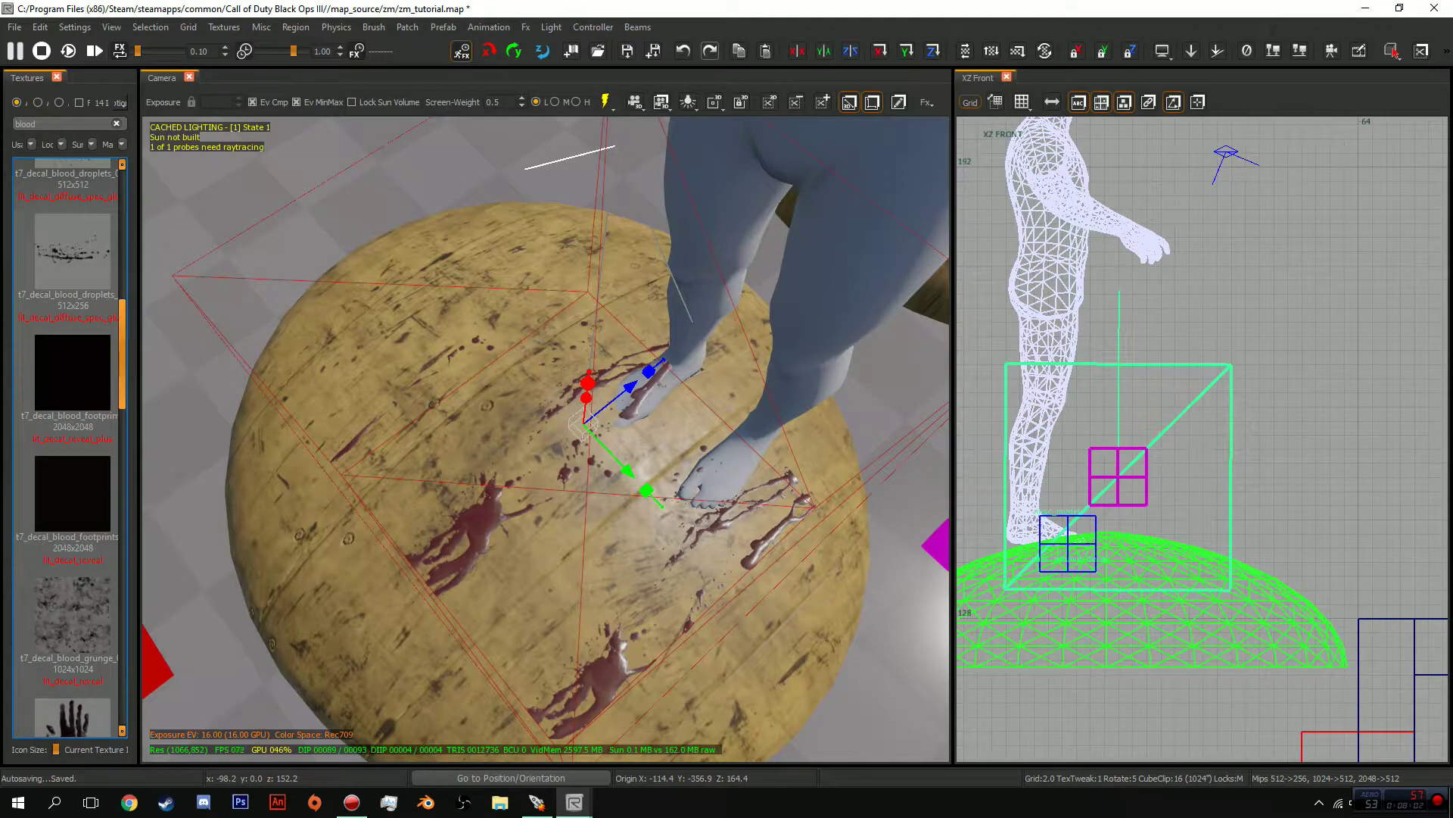
{"action": "left_click", "coordinate": [72, 617]}
{"action": "left_click", "coordinate": [71, 715]}
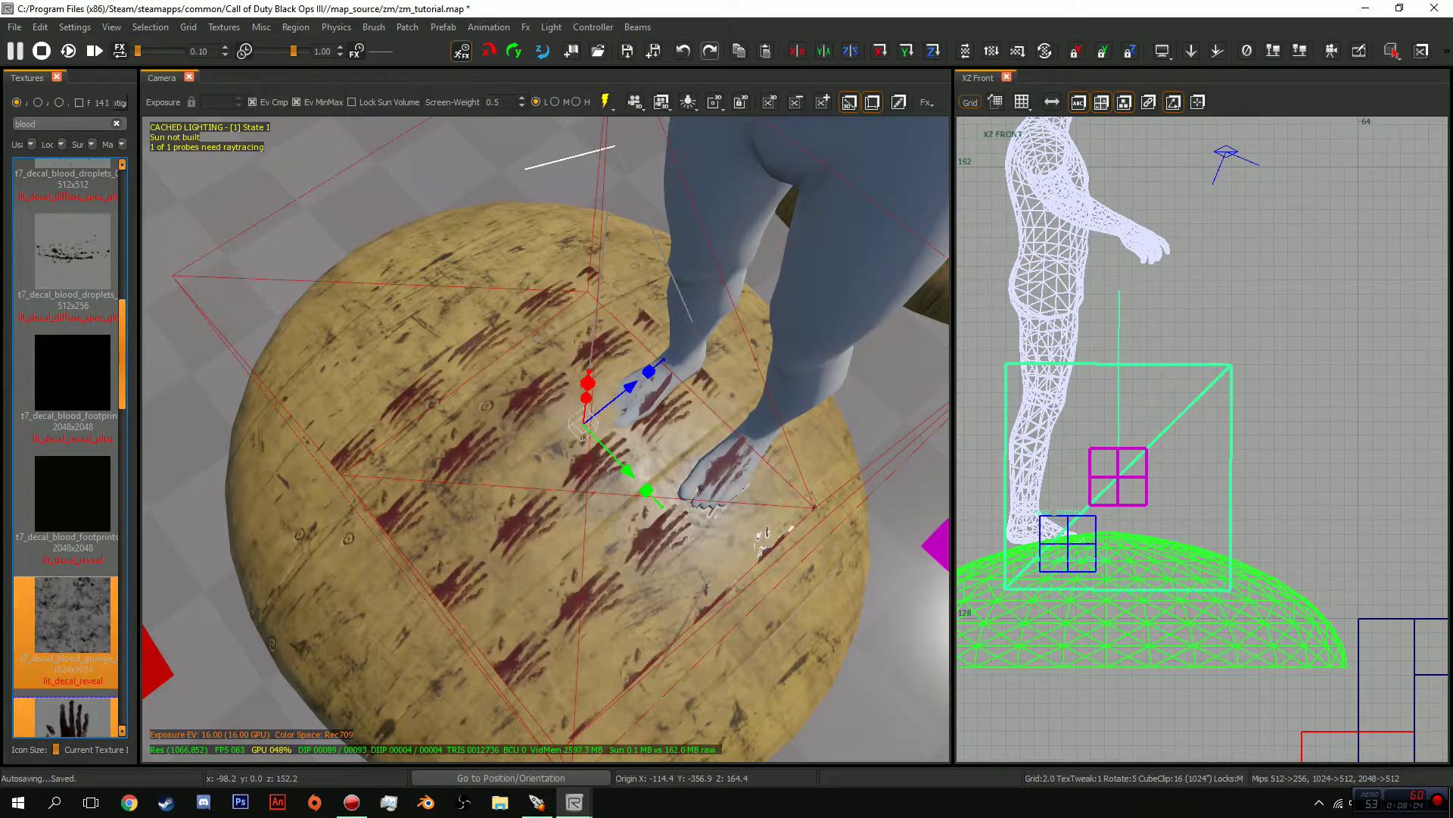
{"action": "scroll", "coordinate": [72, 605], "scroll_direction": "down", "scroll_amount": 5}
{"action": "left_click", "coordinate": [73, 481]}
{"action": "left_click", "coordinate": [72, 318]}
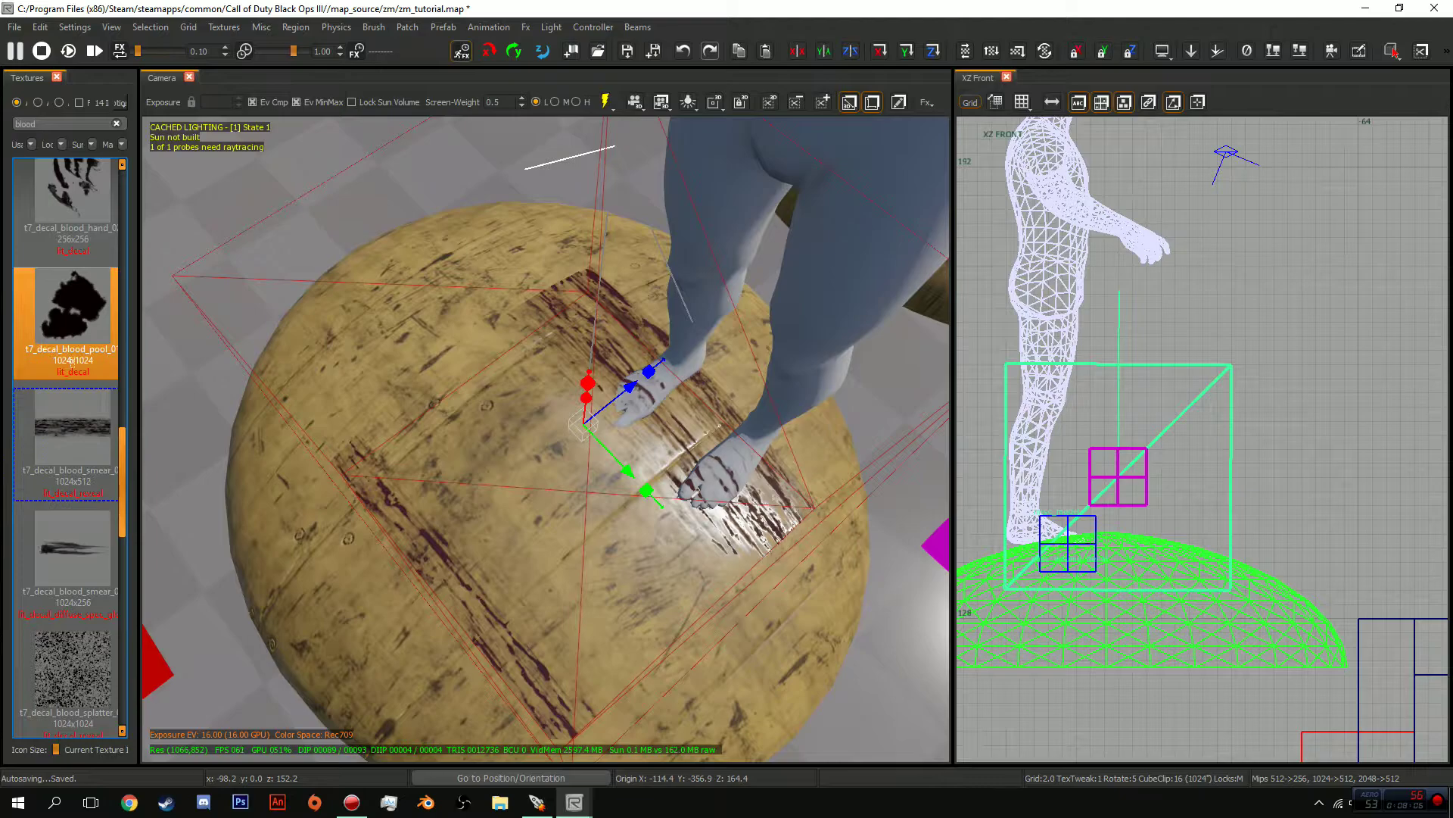
{"action": "scroll", "coordinate": [71, 469], "scroll_direction": "down", "scroll_amount": 5}
{"action": "left_click", "coordinate": [72, 466]}
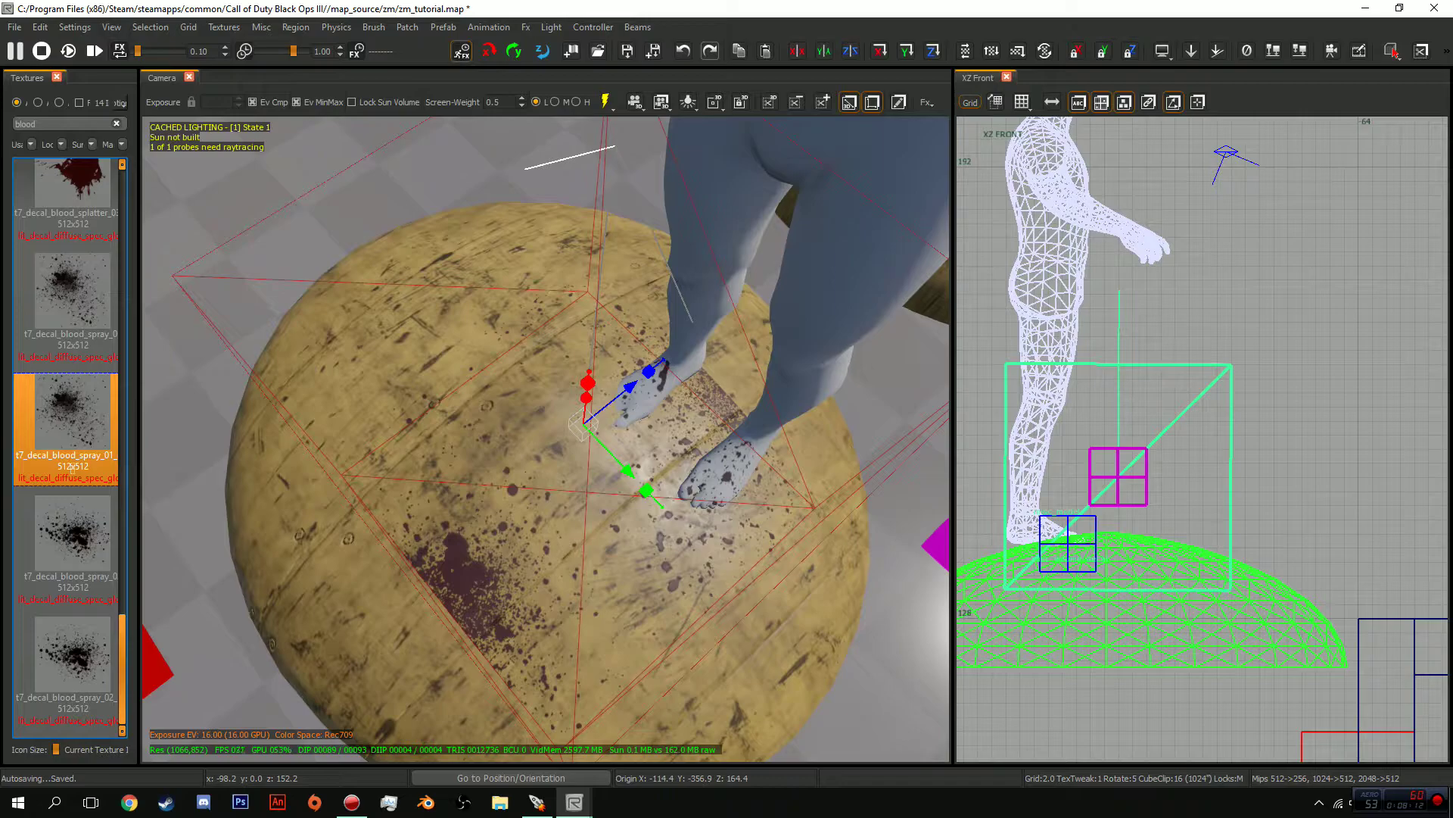
Fit the current decal texture to its volume with Textures > Fit Texture
{"action": "key", "text": "alt+t"}
{"action": "key", "text": "Down"}
{"action": "key", "text": "Down"}
{"action": "key", "text": "Down"}
{"action": "key", "text": "Down"}
{"action": "key", "text": "Down"}
{"action": "key", "text": "Down"}
{"action": "key", "text": "Down"}
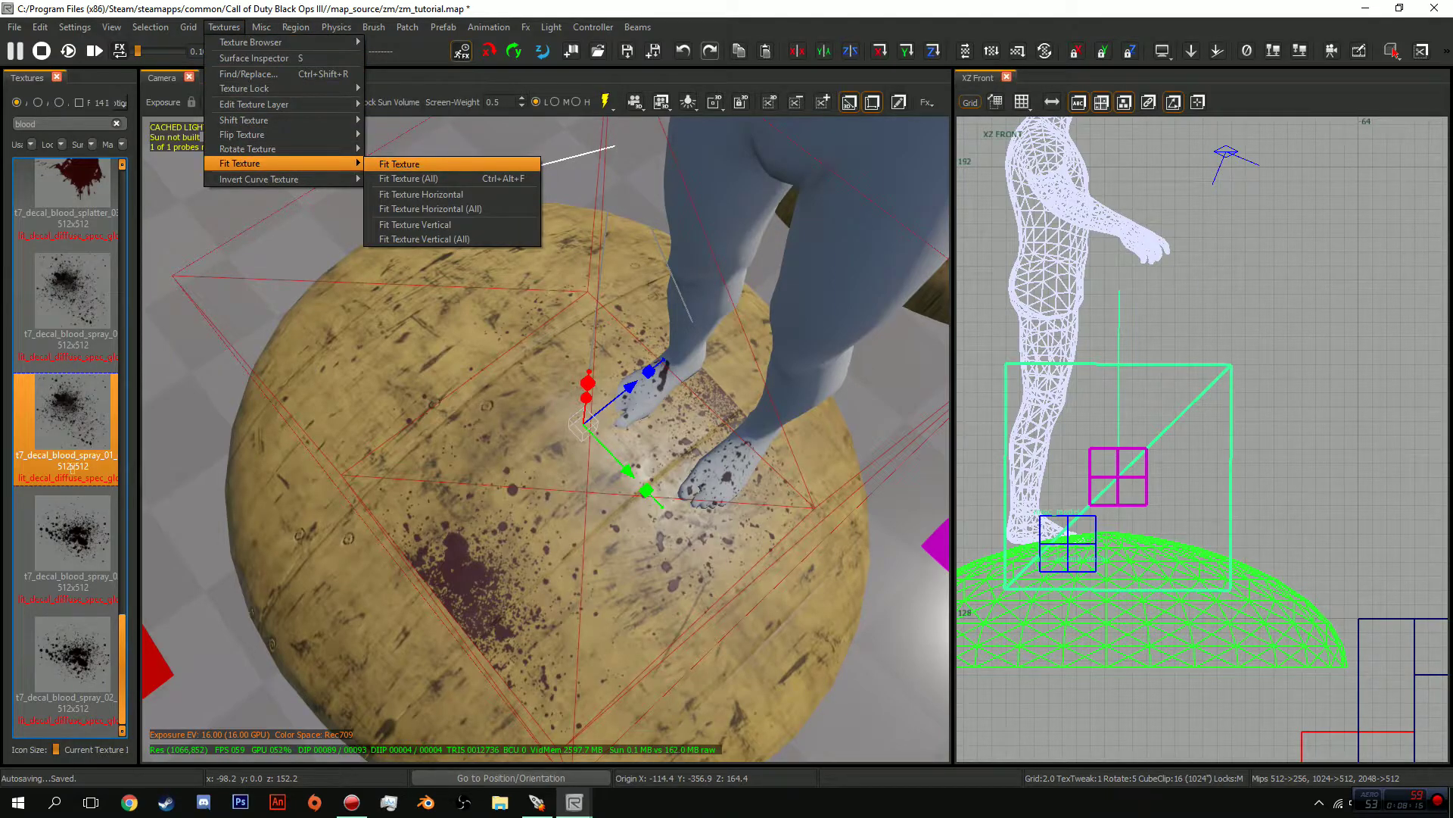
{"action": "key", "text": "Return"}
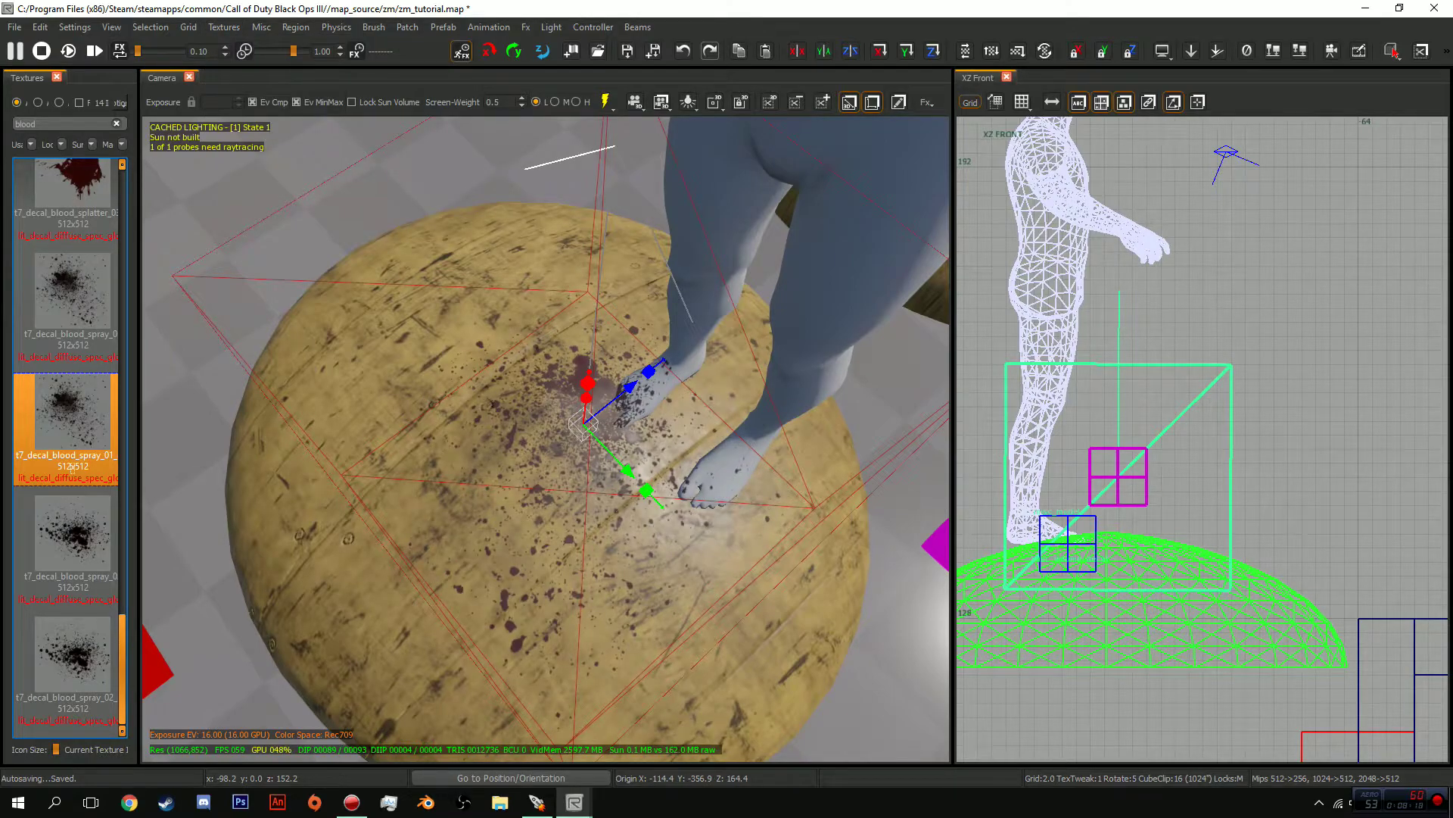
{"action": "key", "text": "Page_Up"}
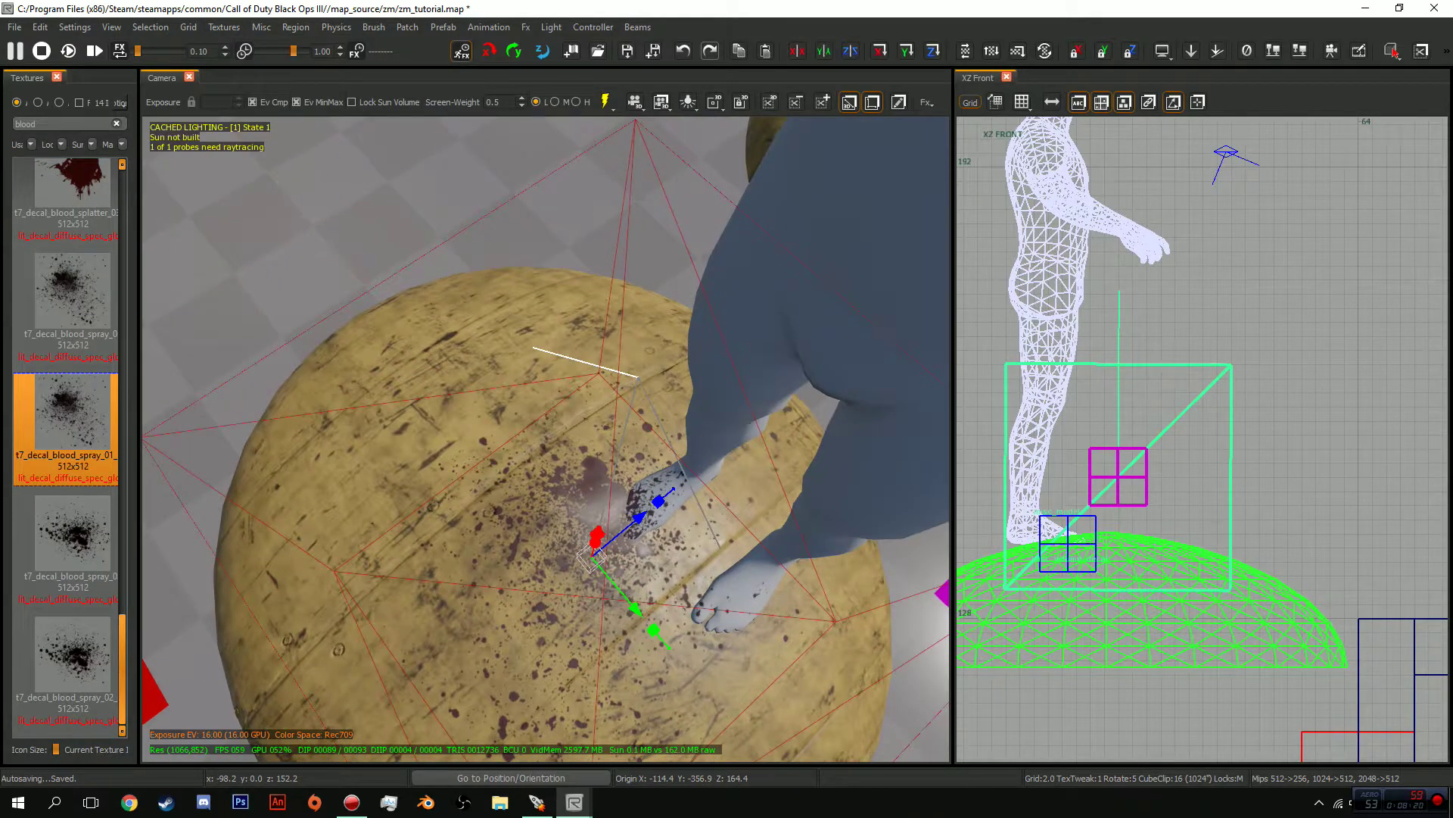
{"action": "scroll", "coordinate": [71, 378], "scroll_direction": "down", "scroll_amount": 3}
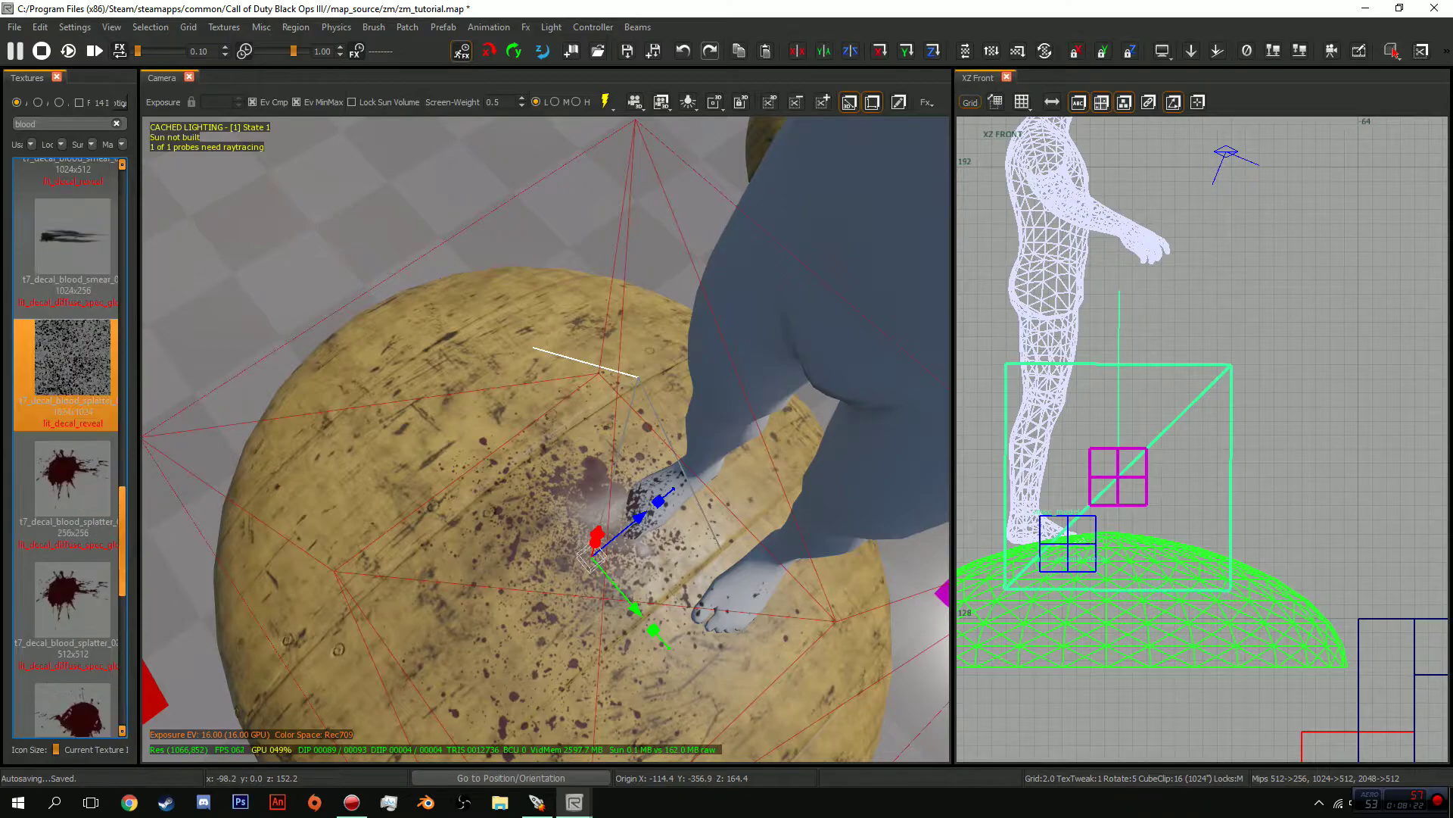
Apply t7_decal_blood_splatter 256x256, refit it to the volume, and close the Textures browser
{"action": "left_click", "coordinate": [70, 522]}
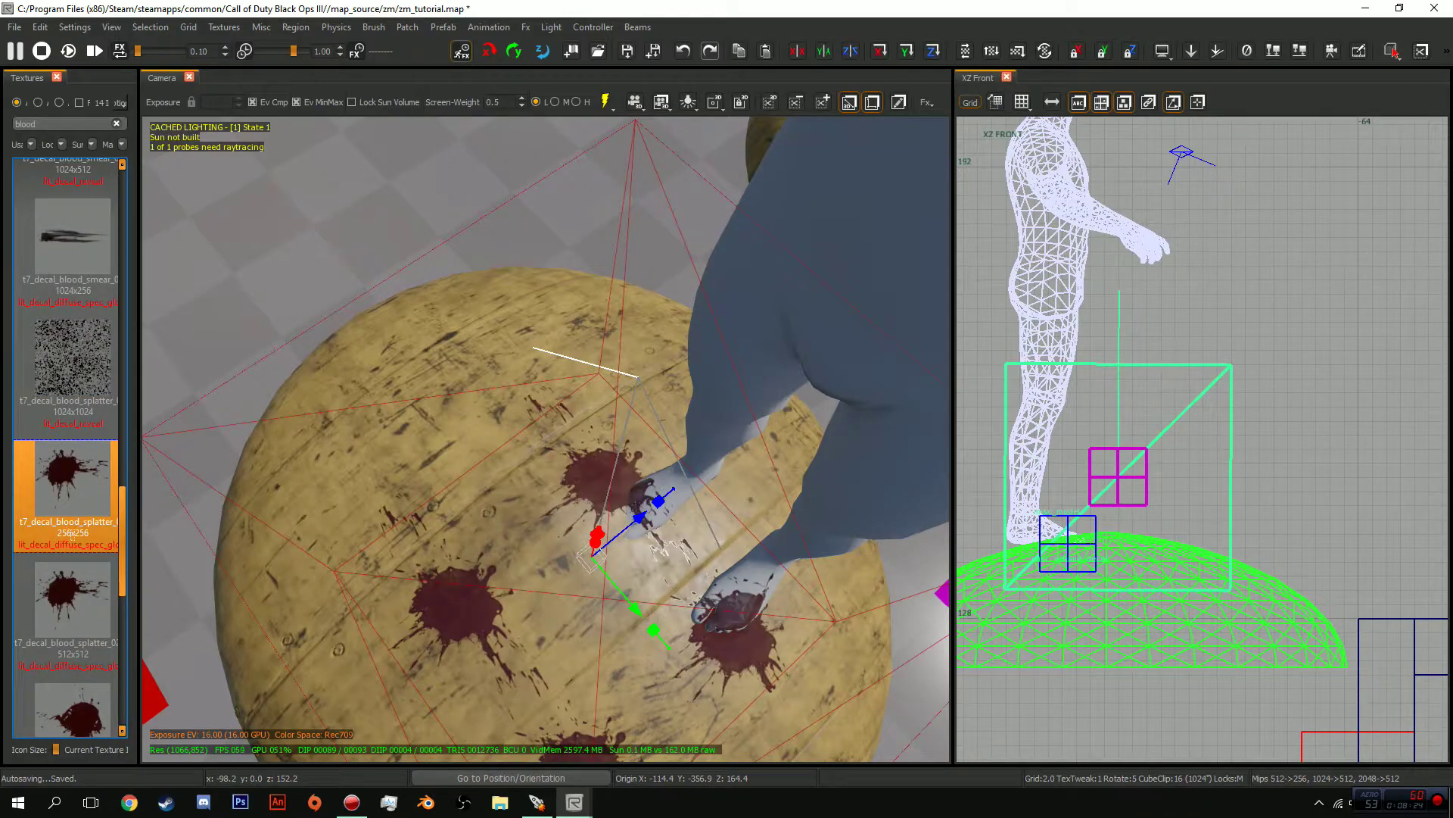
{"action": "key", "text": "Down"}
{"action": "key", "text": "Down"}
{"action": "key", "text": "Down"}
{"action": "key", "text": "Down"}
{"action": "key", "text": "Down"}
{"action": "key", "text": "Down"}
{"action": "key", "text": "Down"}
{"action": "key", "text": "Right"}
{"action": "key", "text": "Down"}
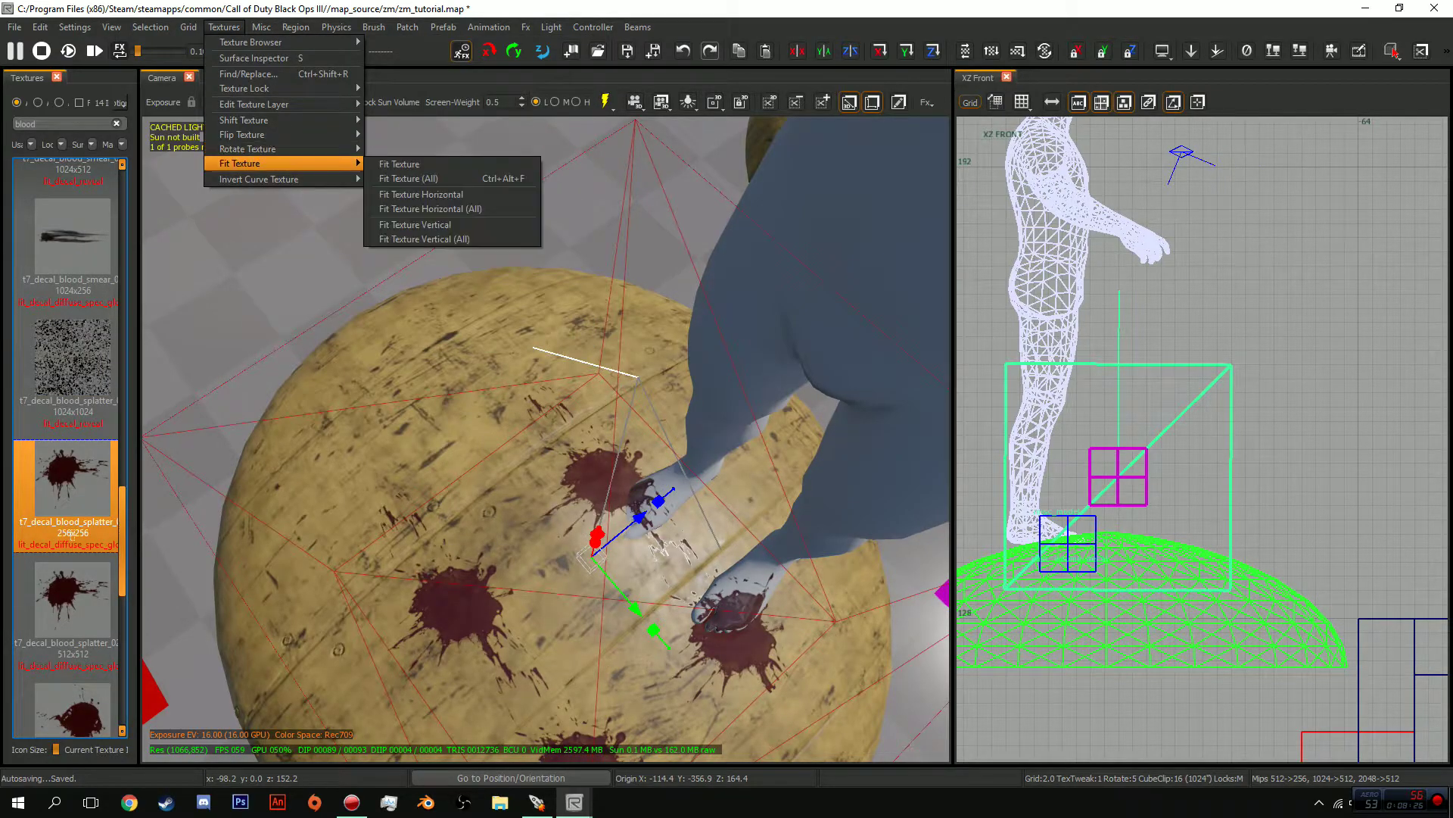
{"action": "key", "text": "Return"}
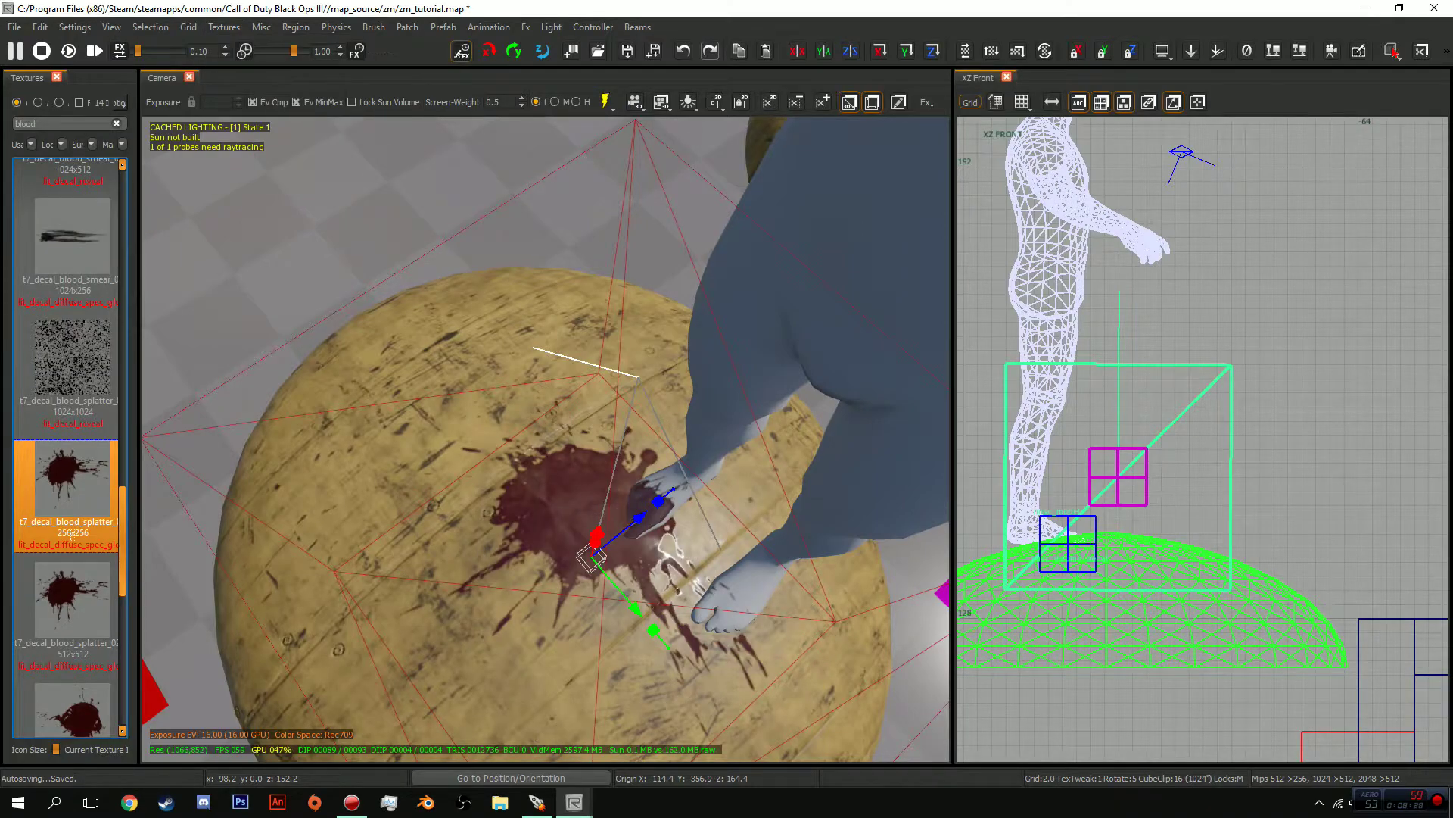
{"action": "right_click_drag", "start_coordinate": [546, 439], "coordinate": [515, 423]}
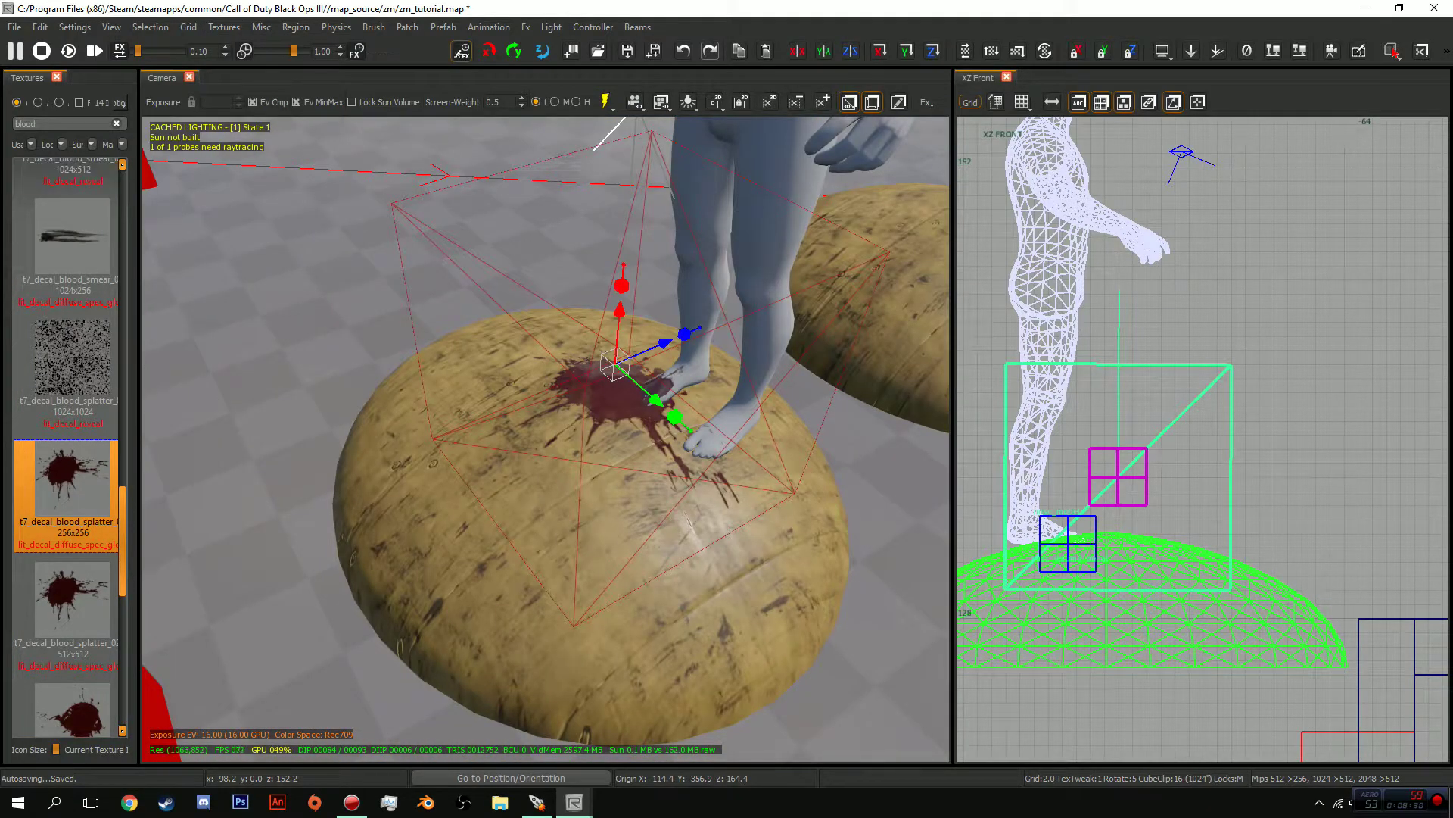
{"action": "left_click", "coordinate": [57, 77]}
{"action": "right_click_drag", "start_coordinate": [454, 439], "coordinate": [431, 394]}
Select only the character model and hide it
{"action": "left_click", "coordinate": [681, 341], "text": "shift"}
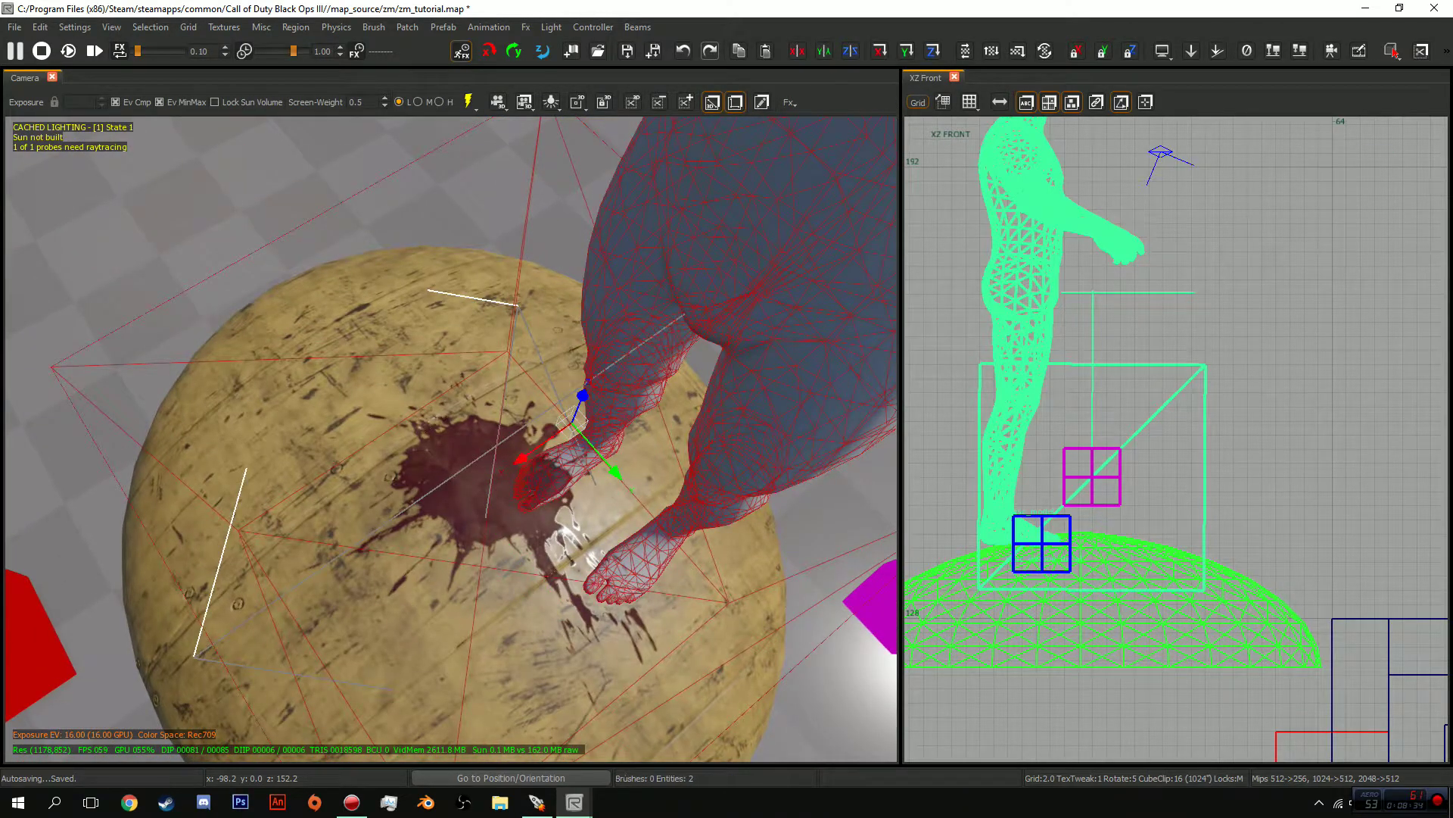
{"action": "left_click", "coordinate": [485, 455], "text": "shift"}
{"action": "key", "text": "Delete"}
Reselect the decal volume, widen it with its size handles, and shift it slightly
{"action": "left_click", "coordinate": [503, 484], "text": "shift"}
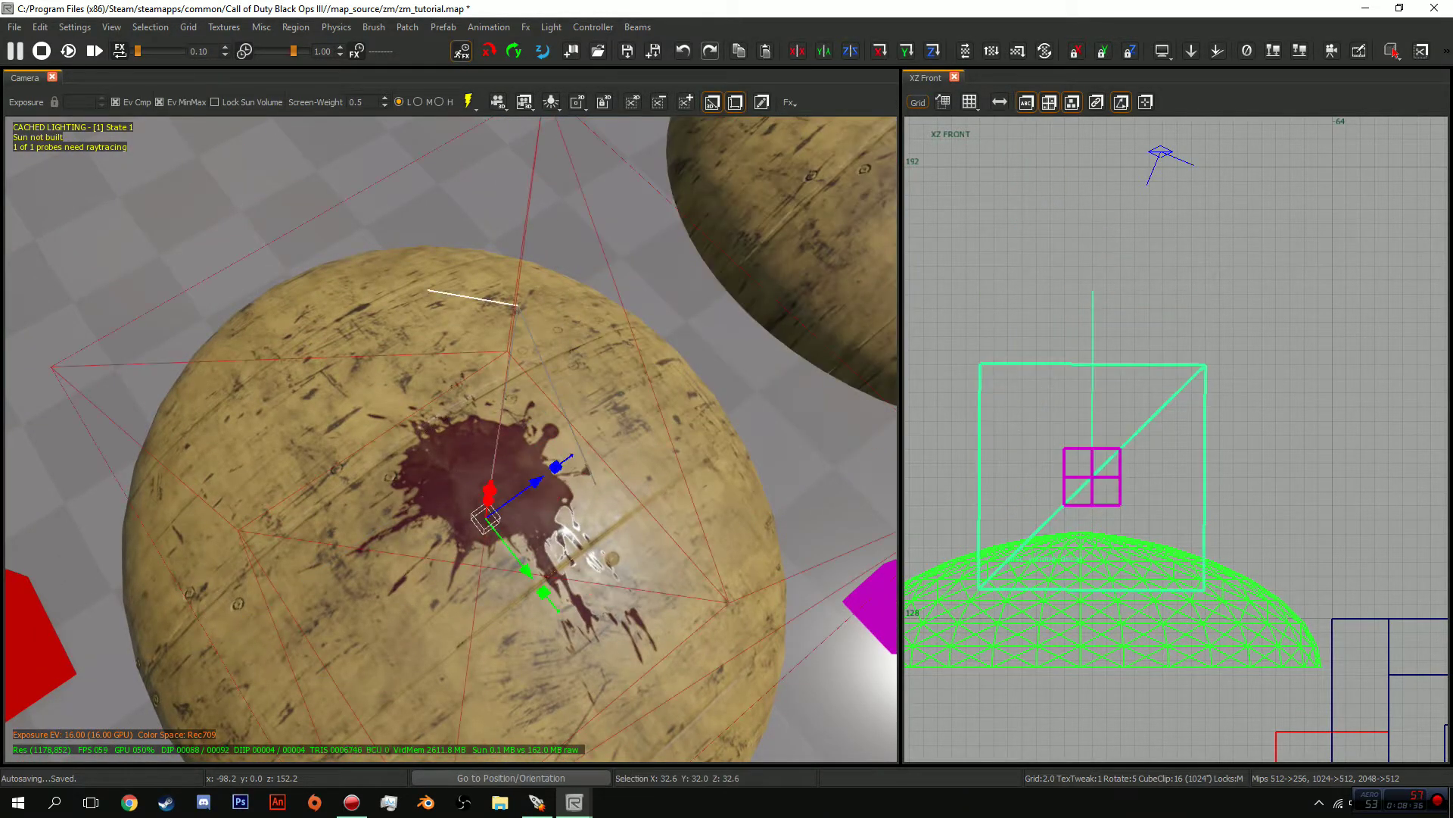
{"action": "mouse_move", "coordinate": [485, 454]}
{"action": "right_mouse_down"}
{"action": "mouse_move", "coordinate": [469, 424]}
{"action": "mouse_move", "coordinate": [464, 445]}
{"action": "right_mouse_up"}
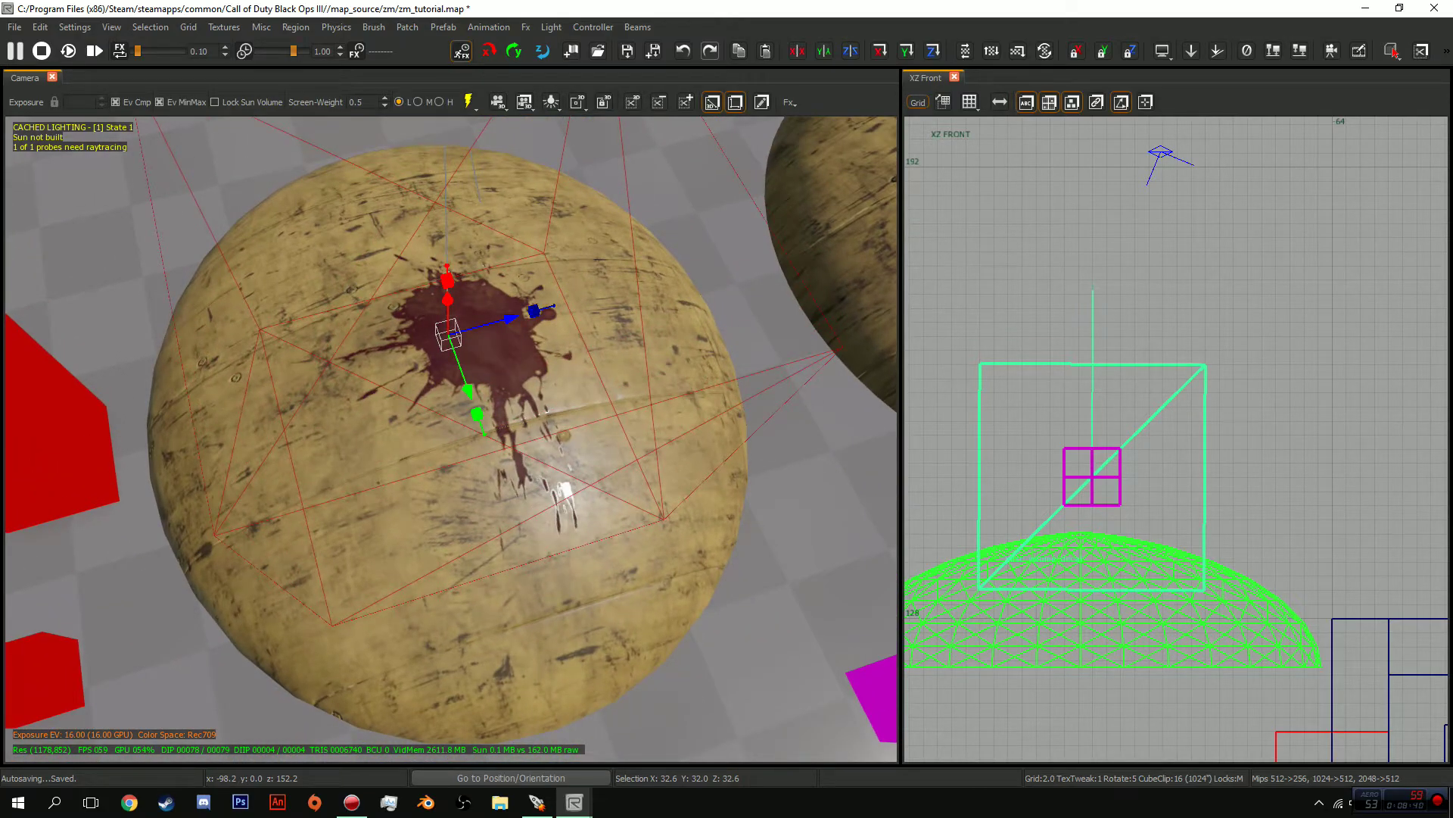
{"action": "left_click_drag", "start_coordinate": [535, 310], "coordinate": [675, 292]}
{"action": "right_click_drag", "start_coordinate": [454, 439], "coordinate": [454, 333]}
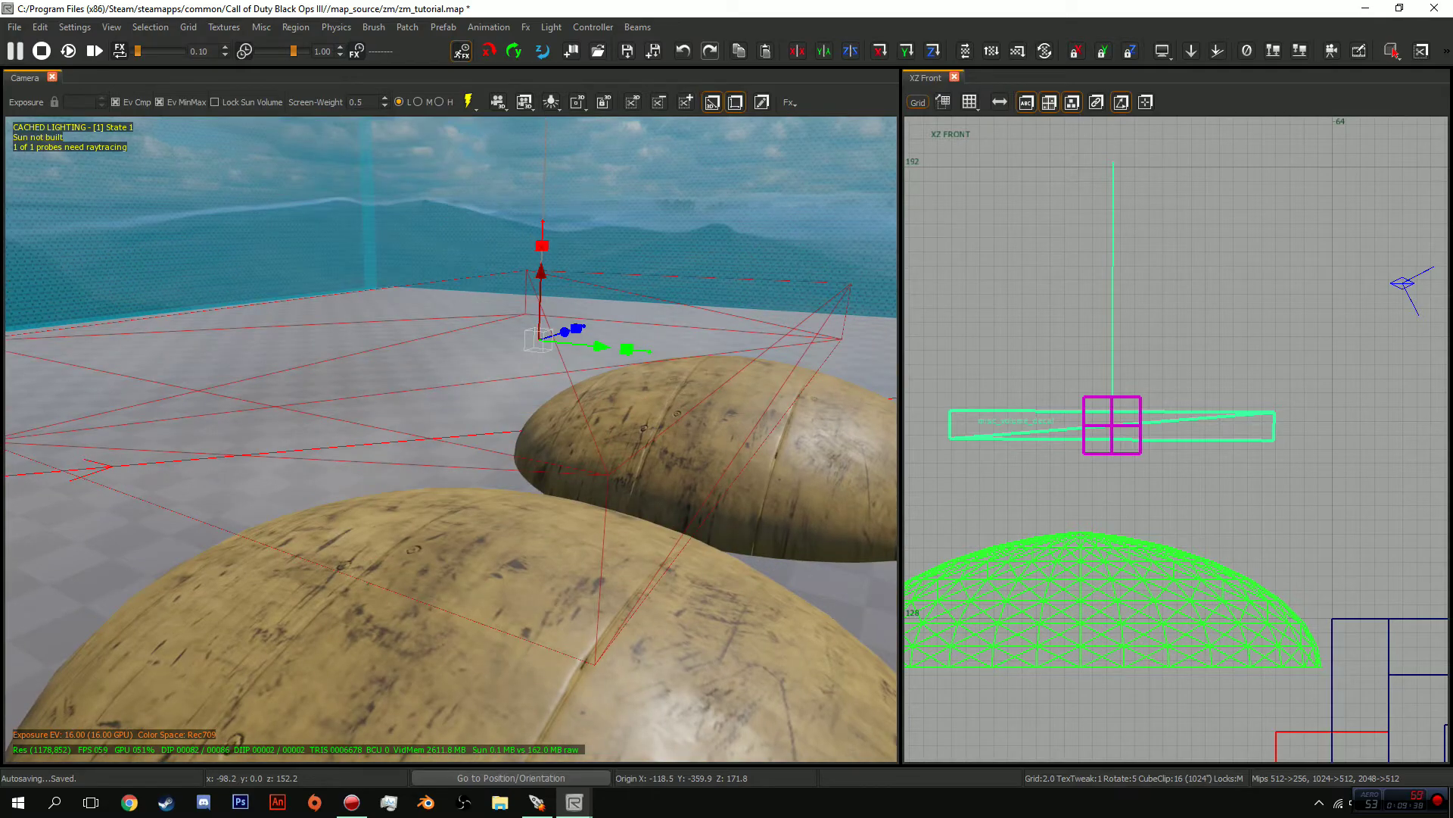
Lower and enlarge the decal volume onto the dome, switch to XY Top view, and reposition it
{"action": "left_click_drag", "start_coordinate": [541, 246], "coordinate": [532, 529]}
{"action": "mouse_move", "coordinate": [532, 529]}
{"action": "right_mouse_down"}
{"action": "mouse_move", "coordinate": [537, 644]}
{"action": "mouse_move", "coordinate": [540, 553]}
{"action": "right_mouse_up"}
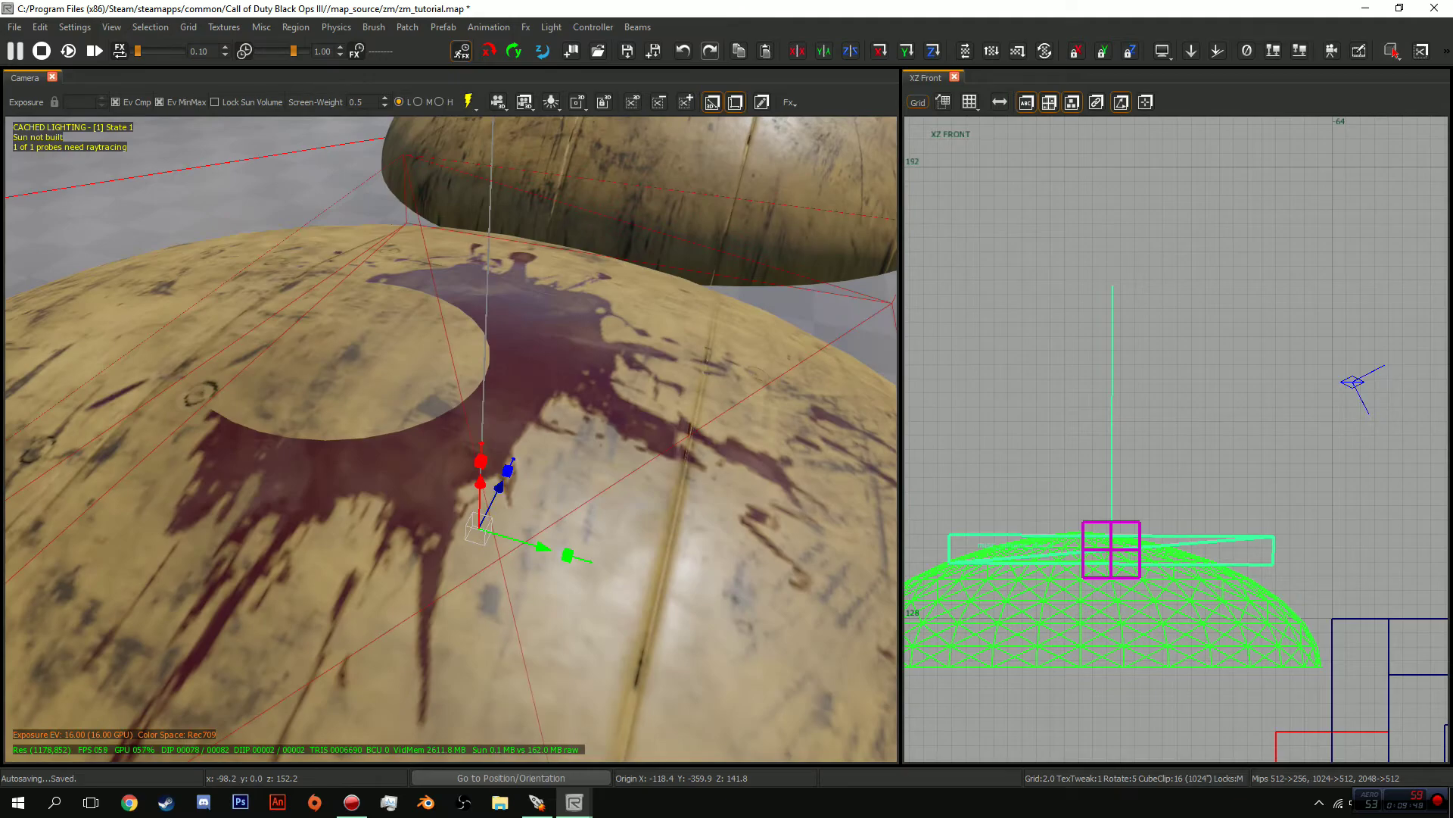
{"action": "left_click_drag", "start_coordinate": [541, 551], "coordinate": [541, 551]}
{"action": "right_click_drag", "start_coordinate": [541, 551], "coordinate": [540, 606]}
{"action": "key", "text": "ctrl+Tab"}
{"action": "key", "text": "ctrl+Tab"}
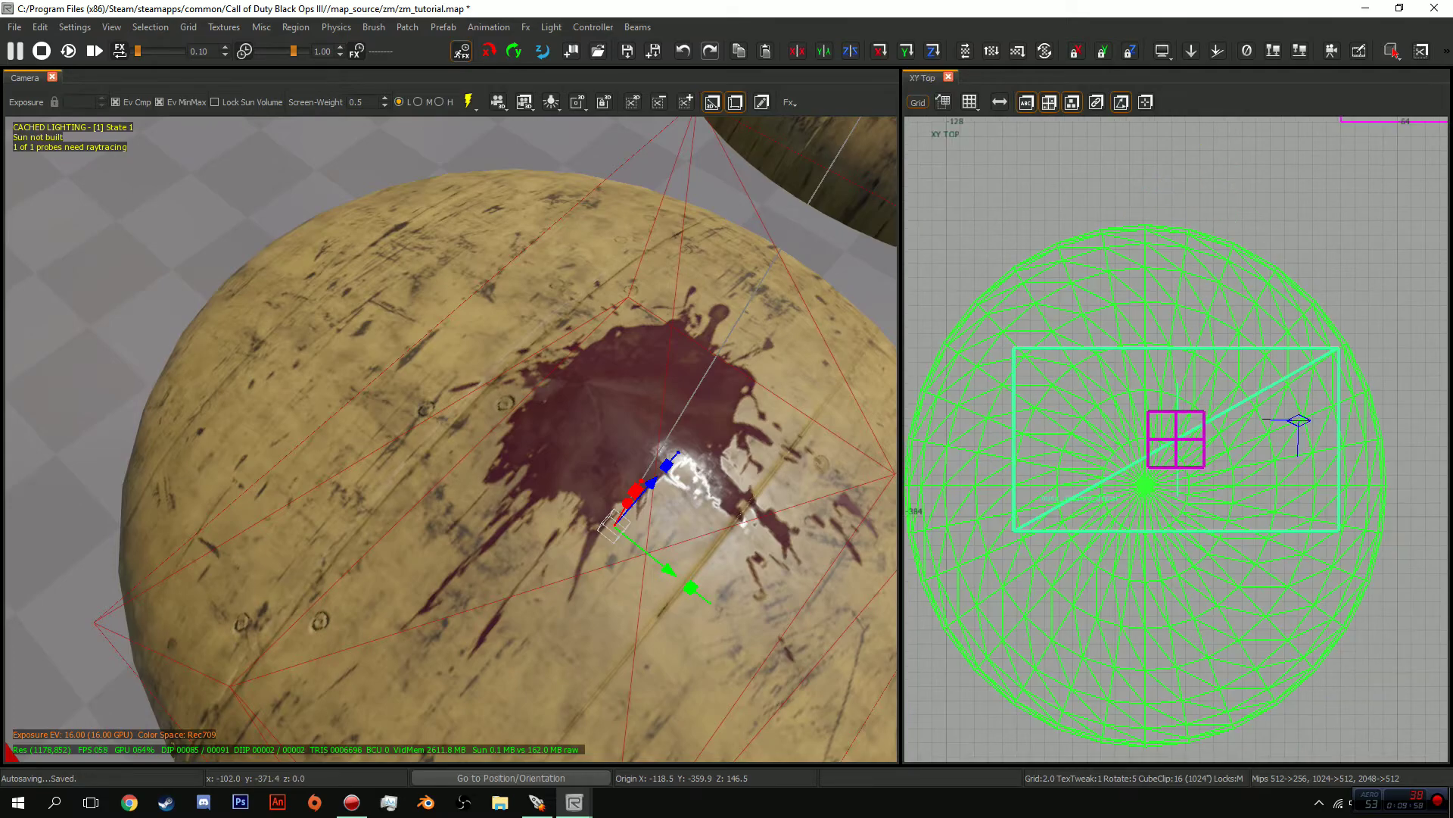
{"action": "mouse_move", "coordinate": [519, 344]}
{"action": "left_mouse_down"}
{"action": "mouse_move", "coordinate": [438, 487]}
{"action": "mouse_move", "coordinate": [746, 681]}
{"action": "mouse_move", "coordinate": [795, 406]}
{"action": "mouse_move", "coordinate": [511, 293]}
{"action": "mouse_move", "coordinate": [422, 465]}
{"action": "mouse_move", "coordinate": [438, 535]}
{"action": "left_mouse_up"}
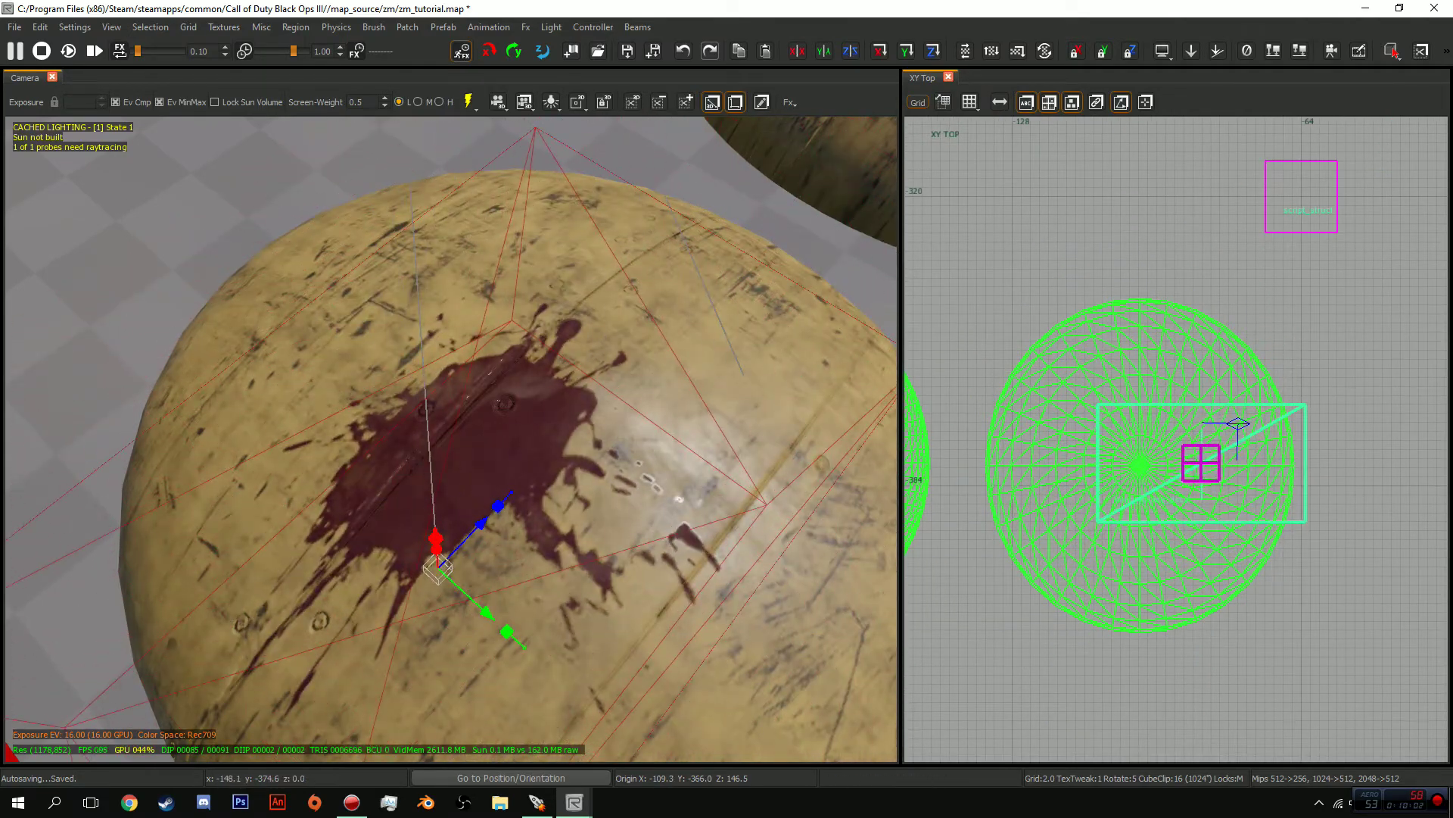
Delete the decal volume, then undo to restore it
{"action": "key", "text": "Delete"}
{"action": "key", "text": "ctrl+z"}
{"action": "scroll", "coordinate": [450, 439], "scroll_direction": "down", "scroll_amount": 5}
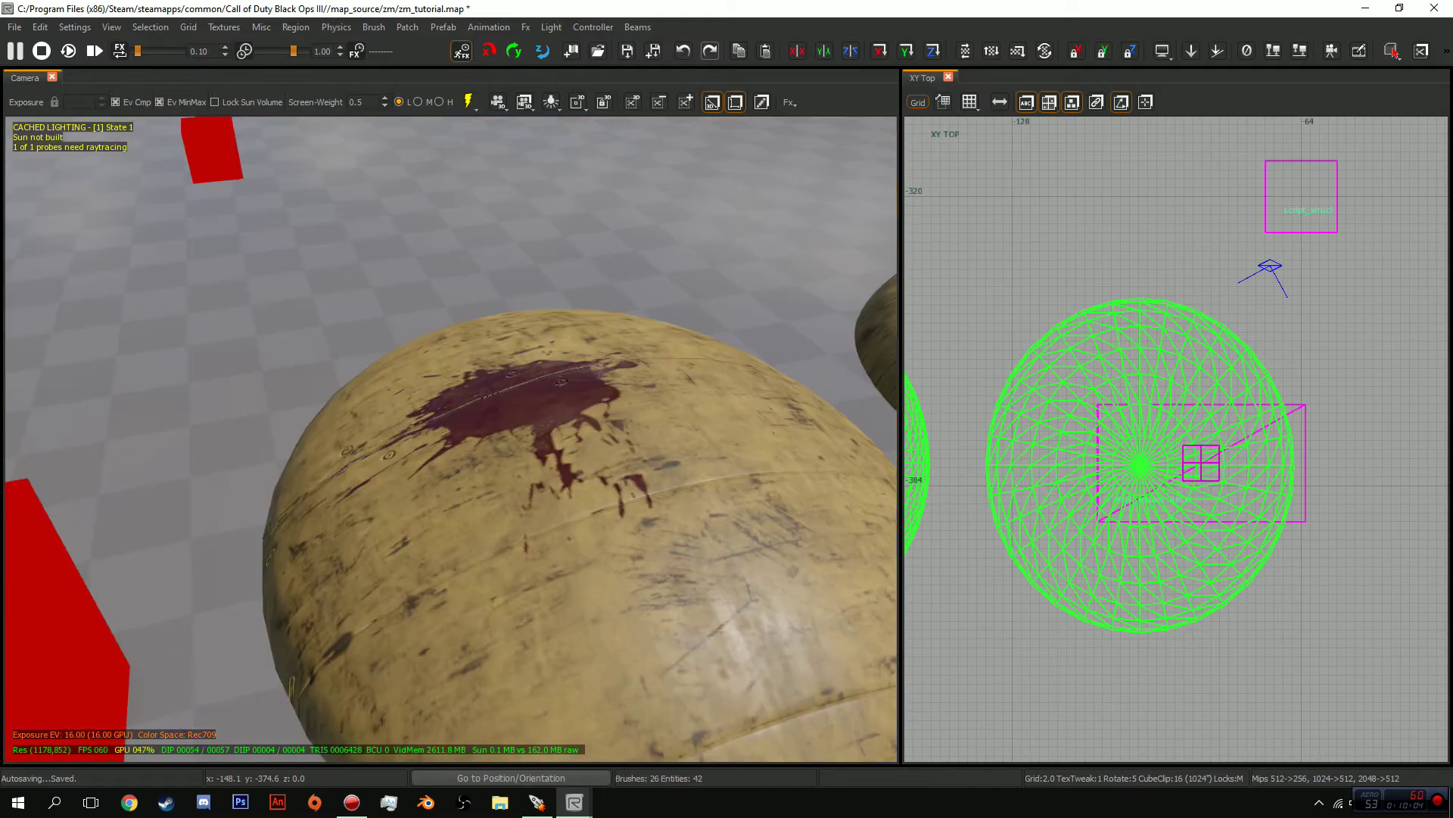
Fly the camera around the scene to review the blood splatter on the dome
{"action": "key", "text": "Up"}
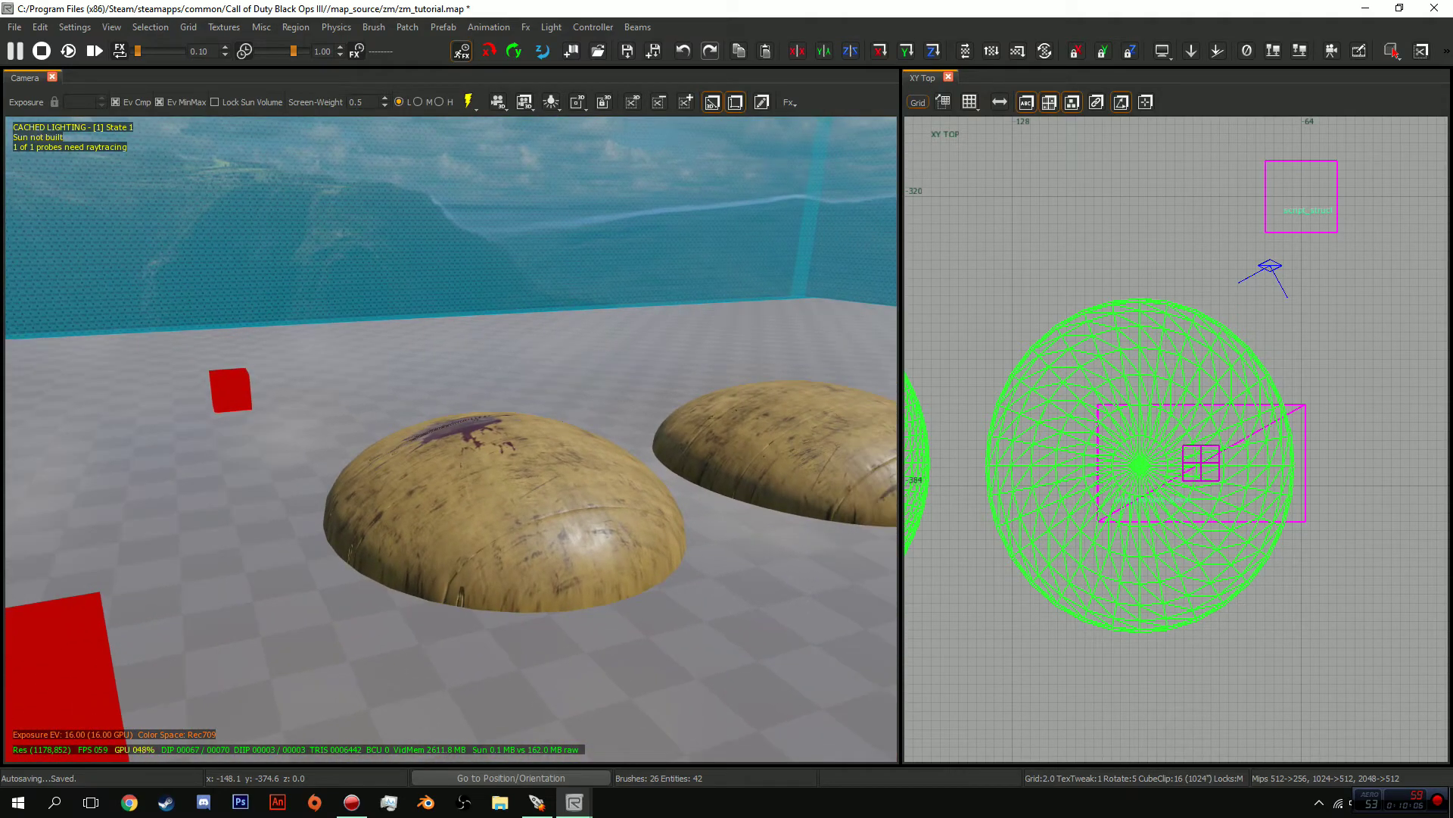
{"action": "key", "text": "Page_Down"}
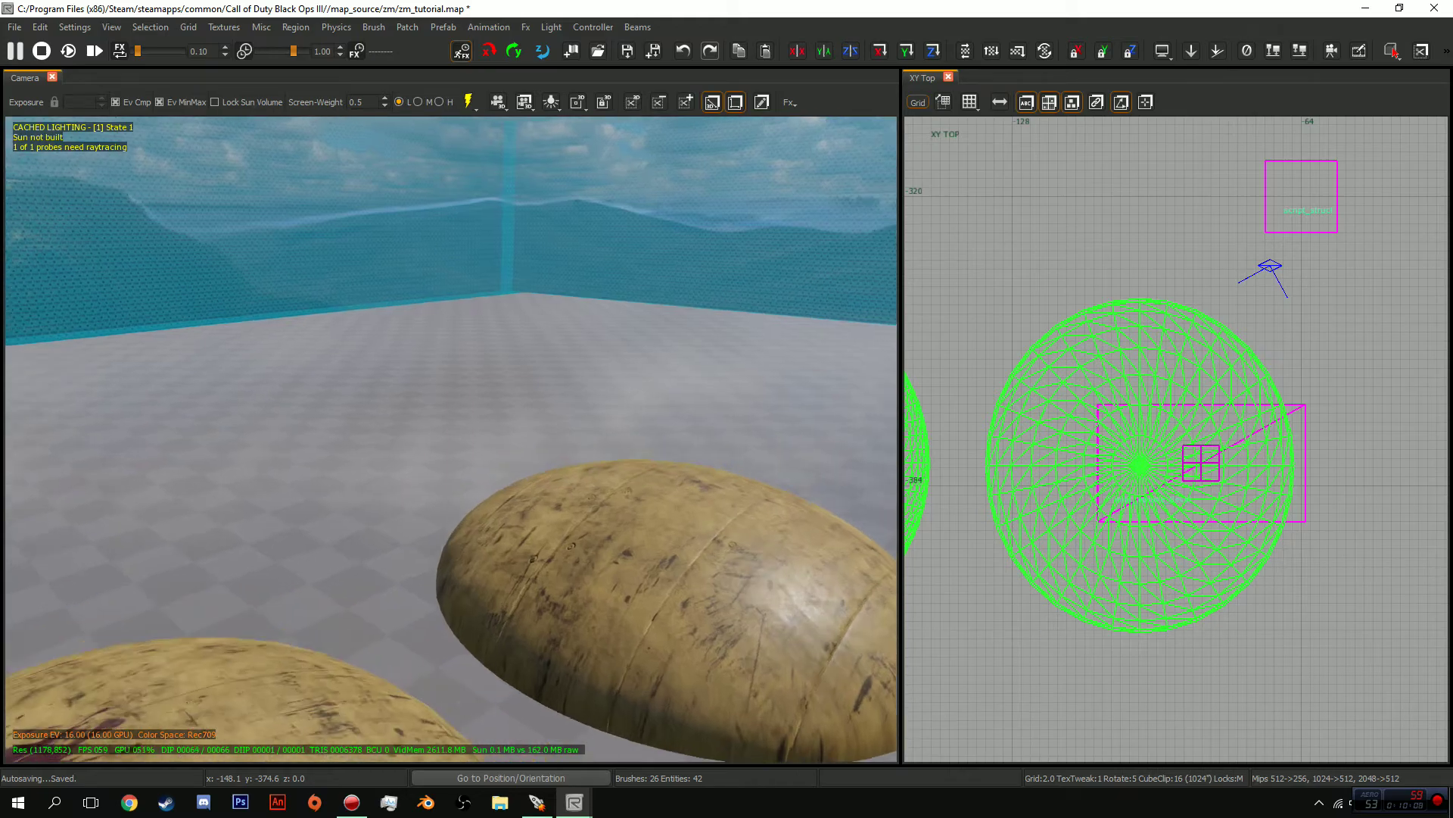
{"action": "key", "text": "Down"}
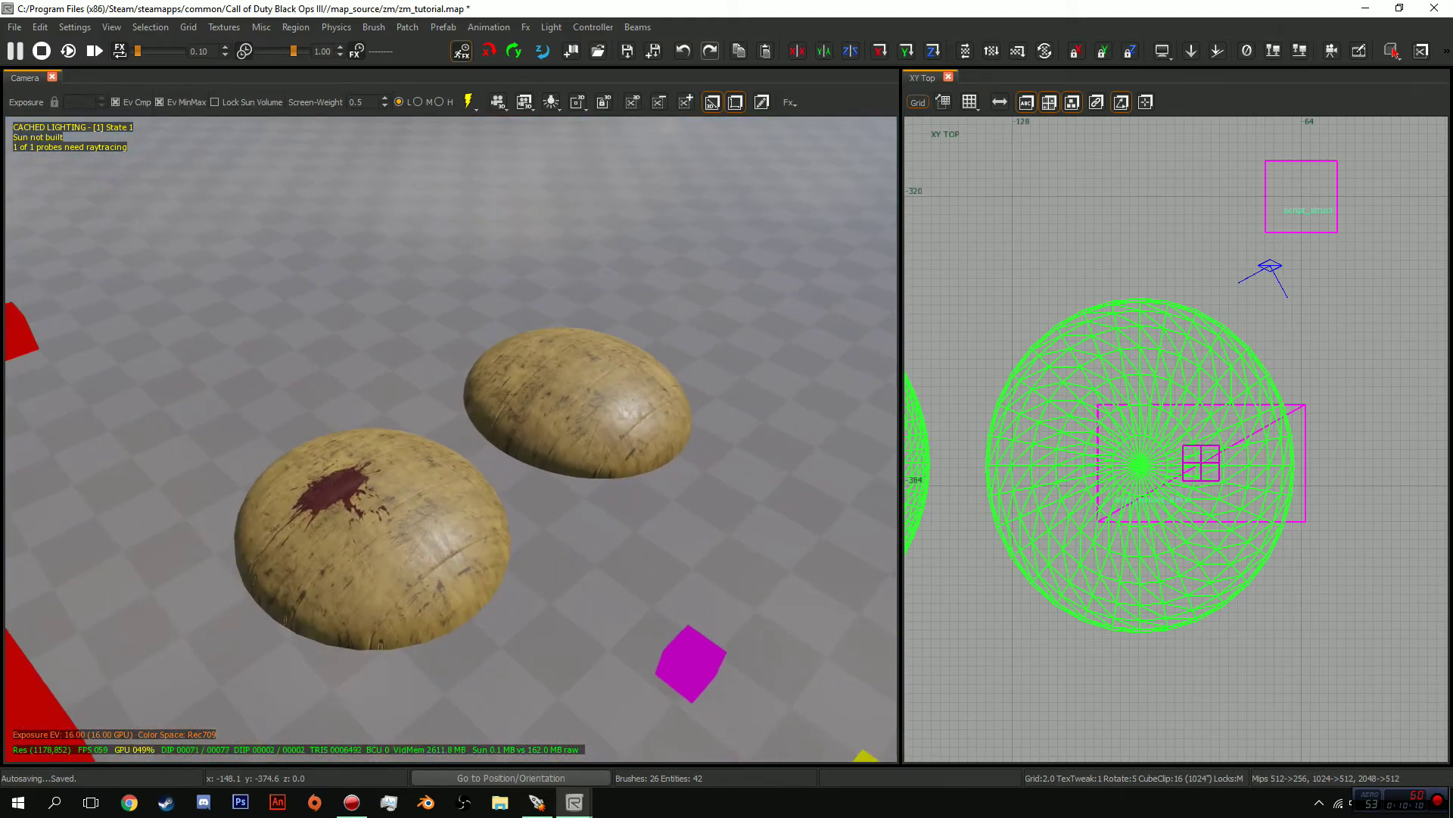
{"action": "key", "text": "Page_Down"}
{"action": "key", "text": "Left"}
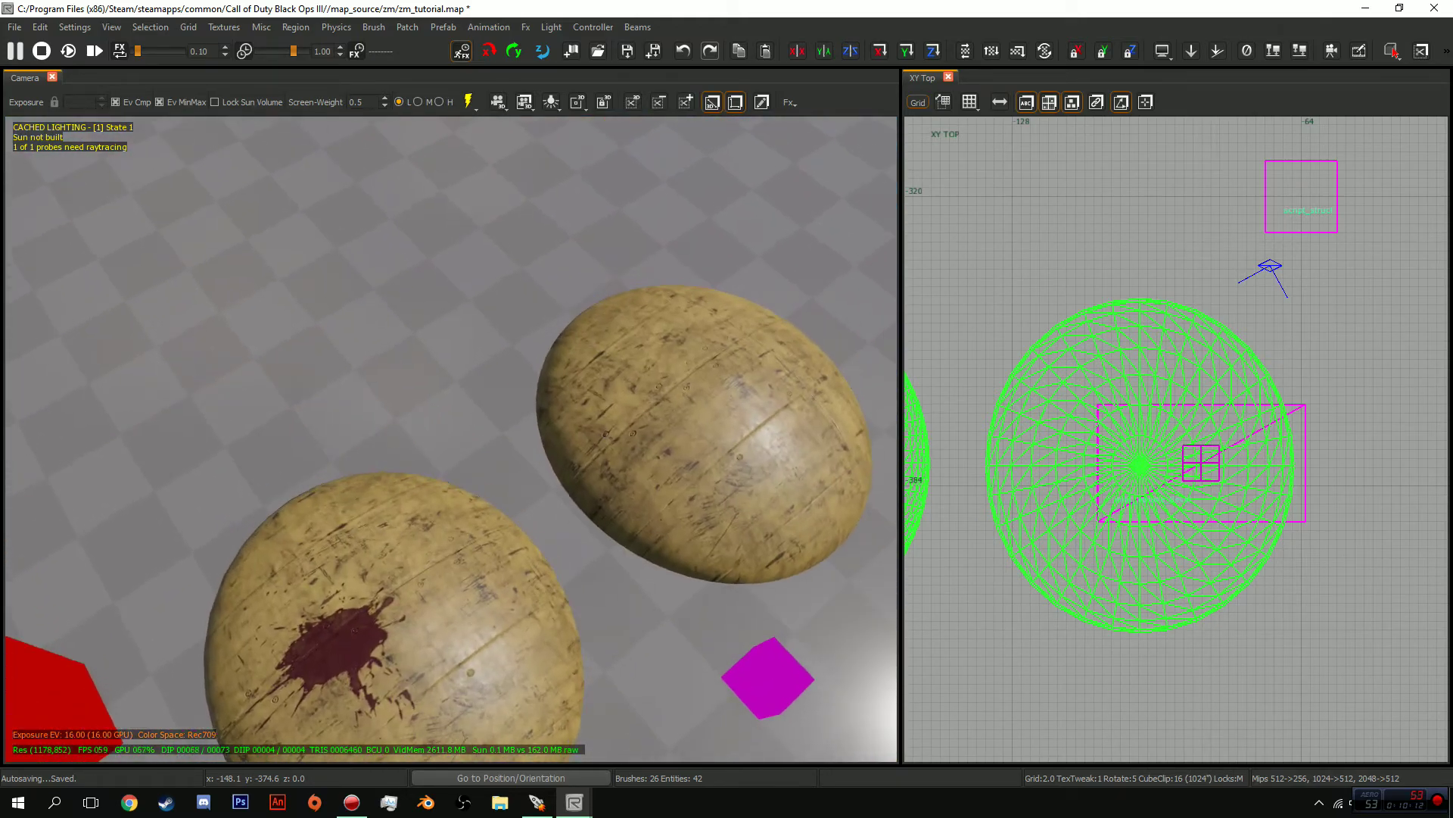
{"action": "key", "text": "Page_Up"}
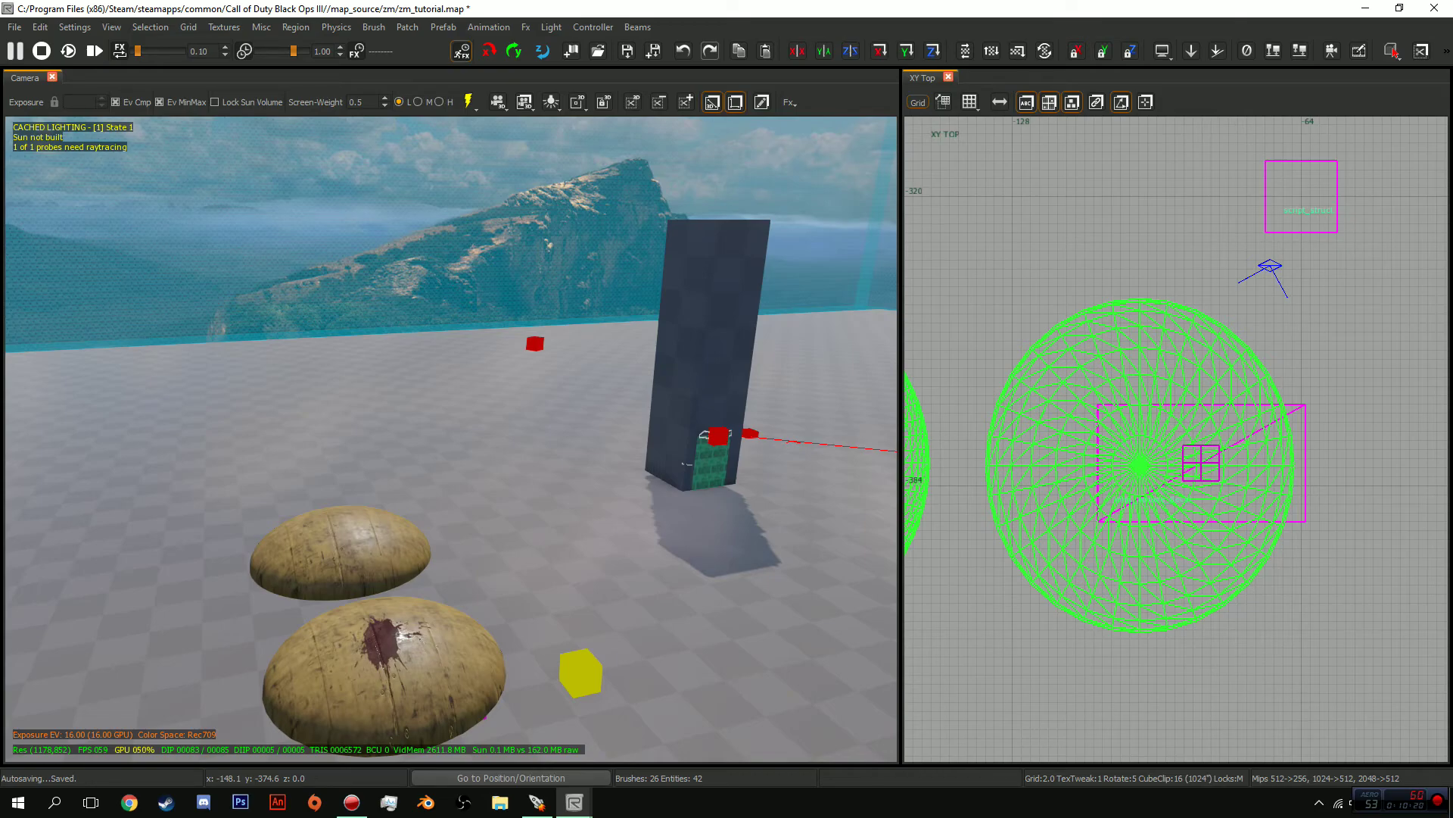
{"action": "key", "text": "Page_Down"}
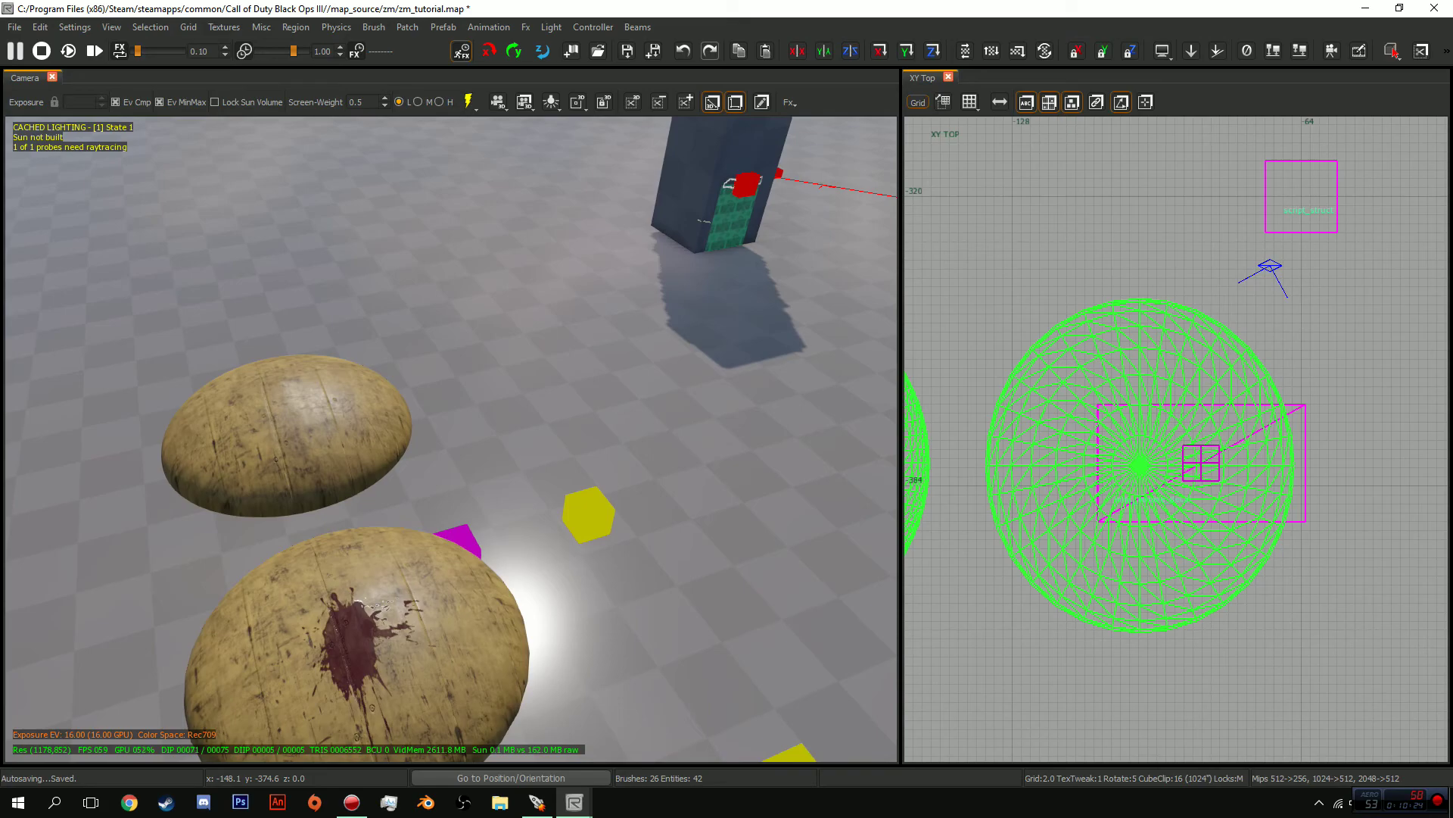
{"action": "key", "text": "Page_Up"}
{"action": "key", "text": "Down"}
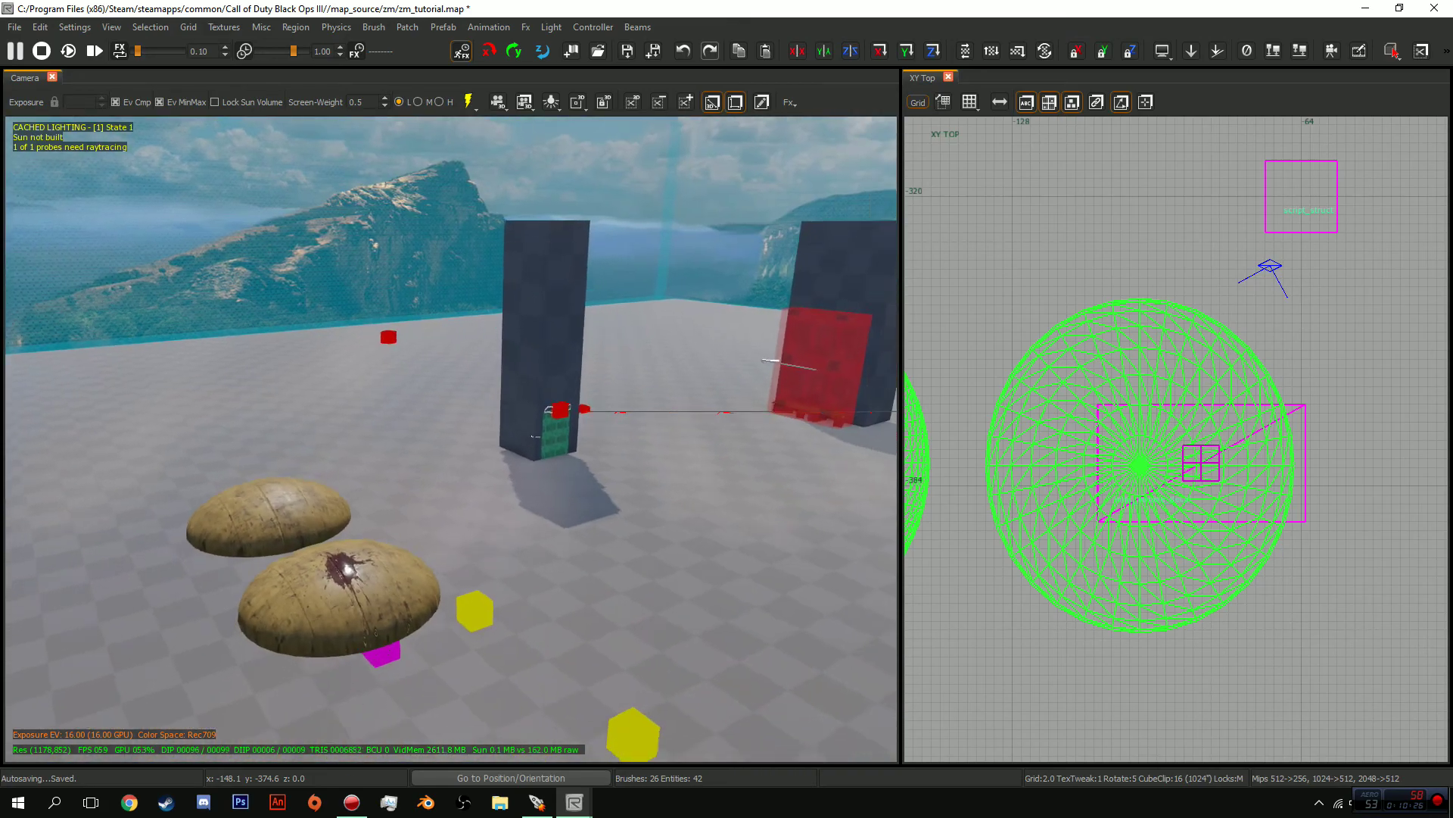
{"action": "key", "text": "Up"}
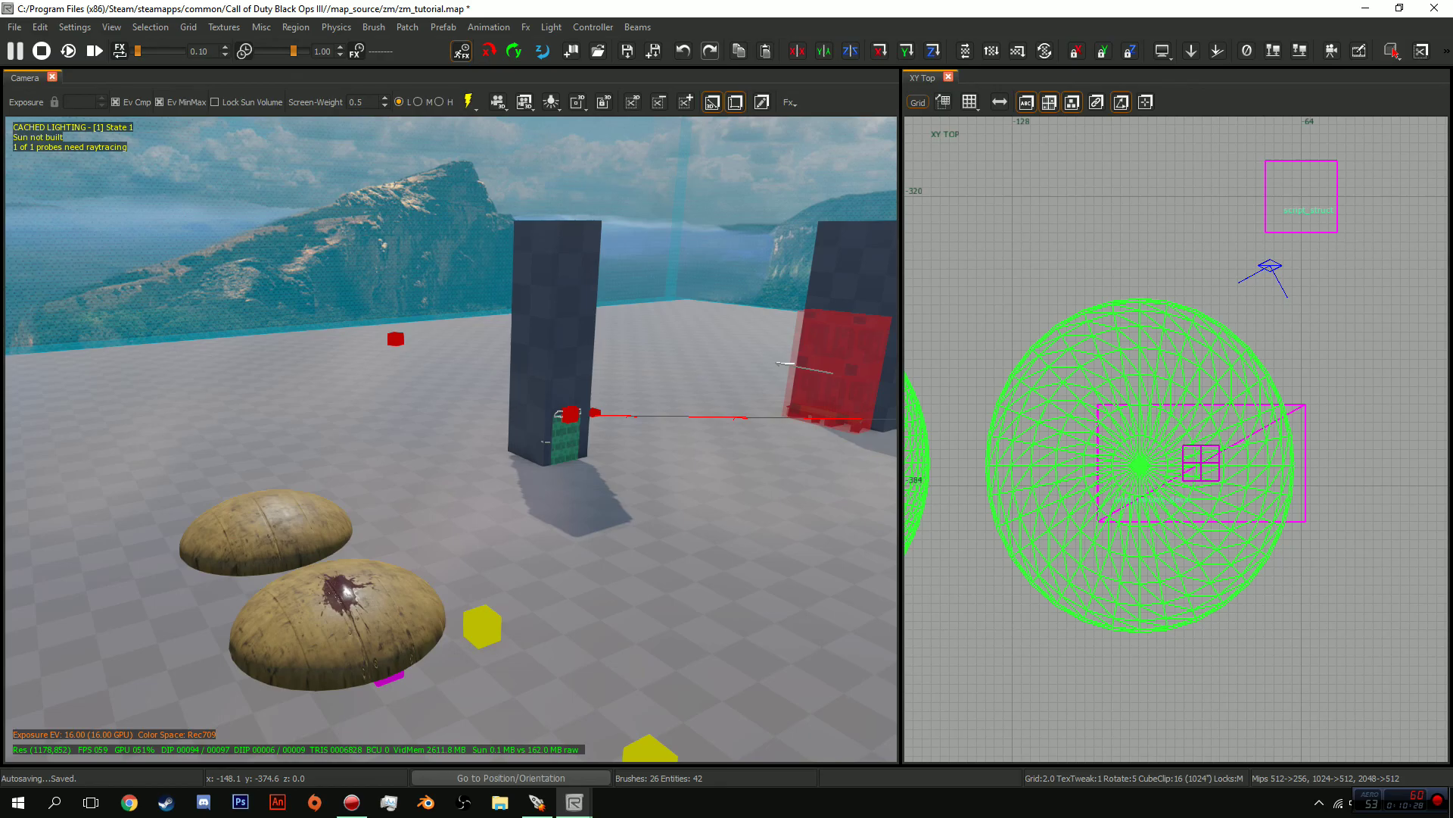